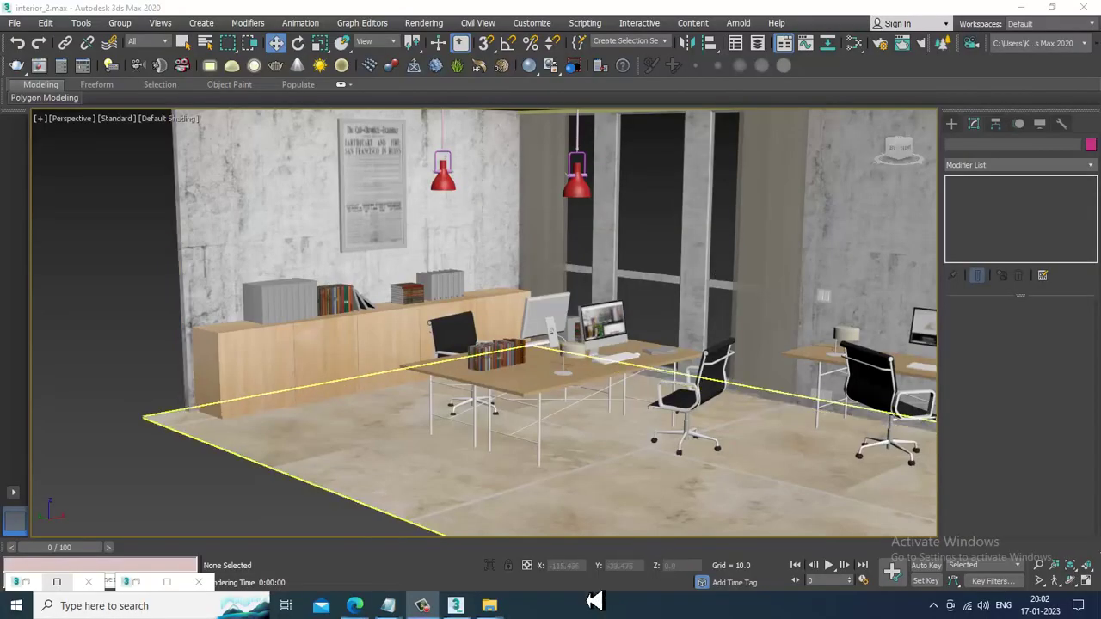
# Examine the office interior from several angles, closing in on the books and binders on the wall cabinet
pyautogui.click(426, 607)
pyautogui.click(430, 609)
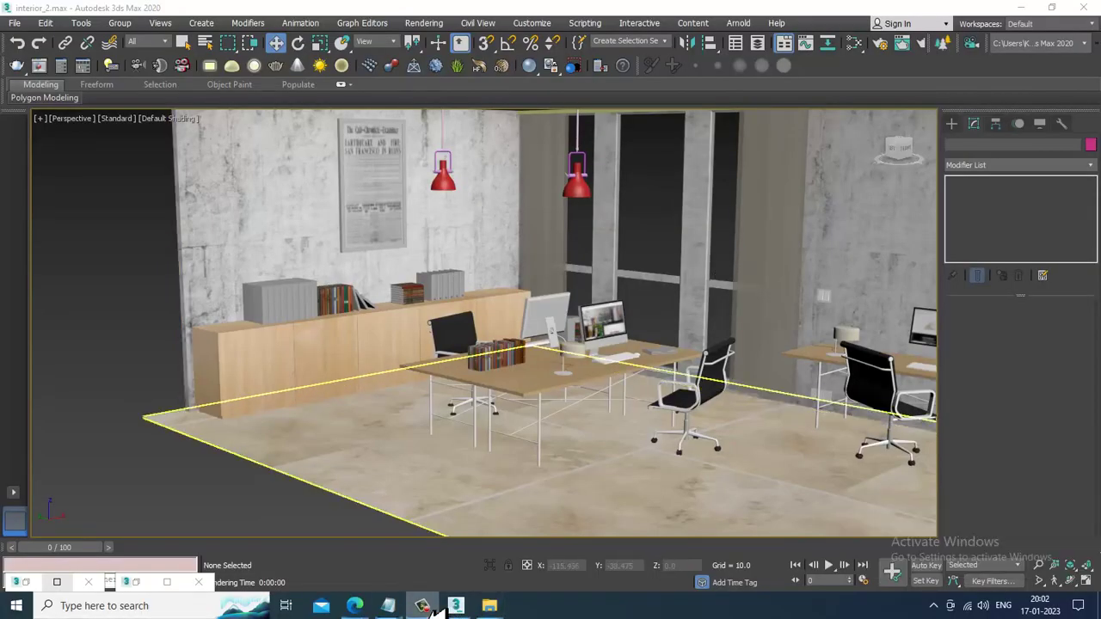
pyautogui.keyDown('alt'); pyautogui.moveTo(743, 364); pyautogui.dragTo(658, 356, button='middle'); pyautogui.keyUp('alt')
pyautogui.scroll(3, 658, 355)
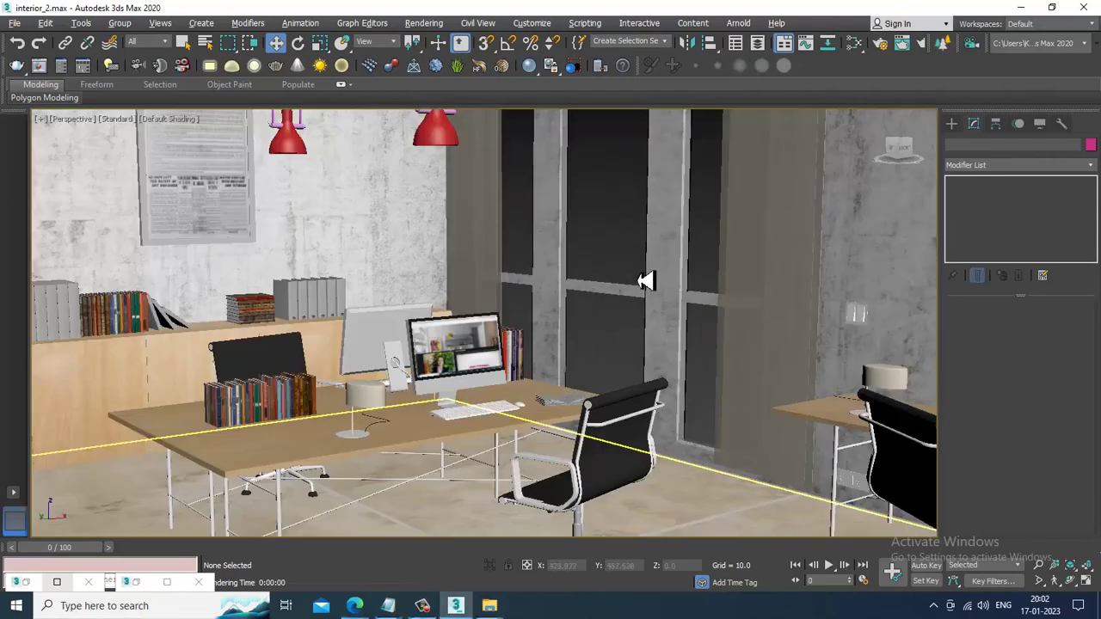
pyautogui.keyDown('alt'); pyautogui.moveTo(646, 280); pyautogui.dragTo(668, 297, button='middle'); pyautogui.keyUp('alt')
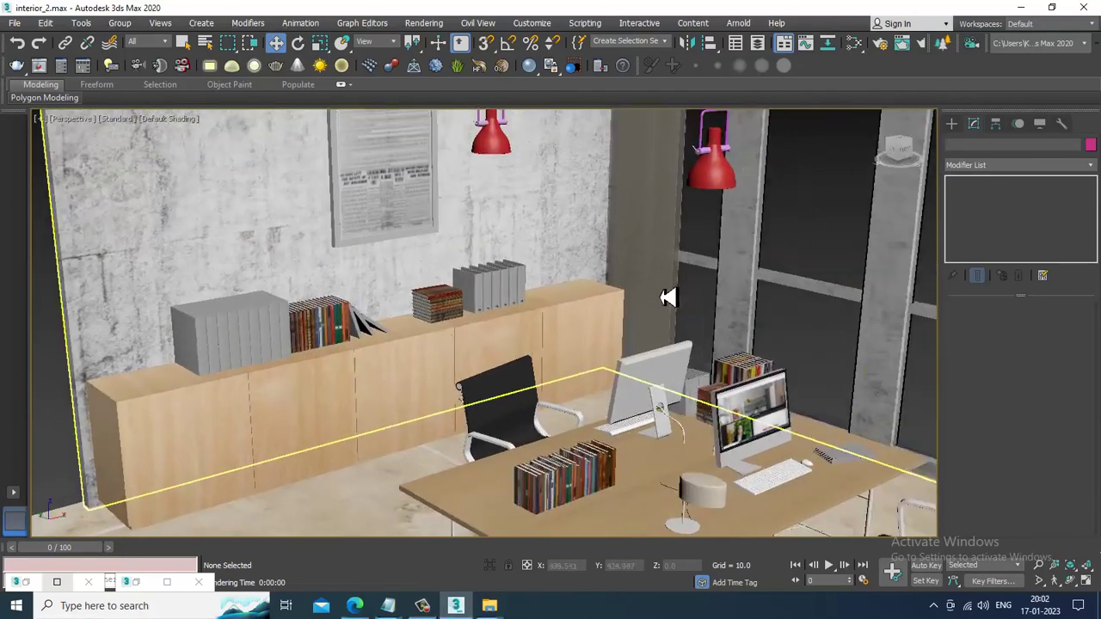
pyautogui.scroll(-5, 688, 280)
pyautogui.scroll(8, 666, 262)
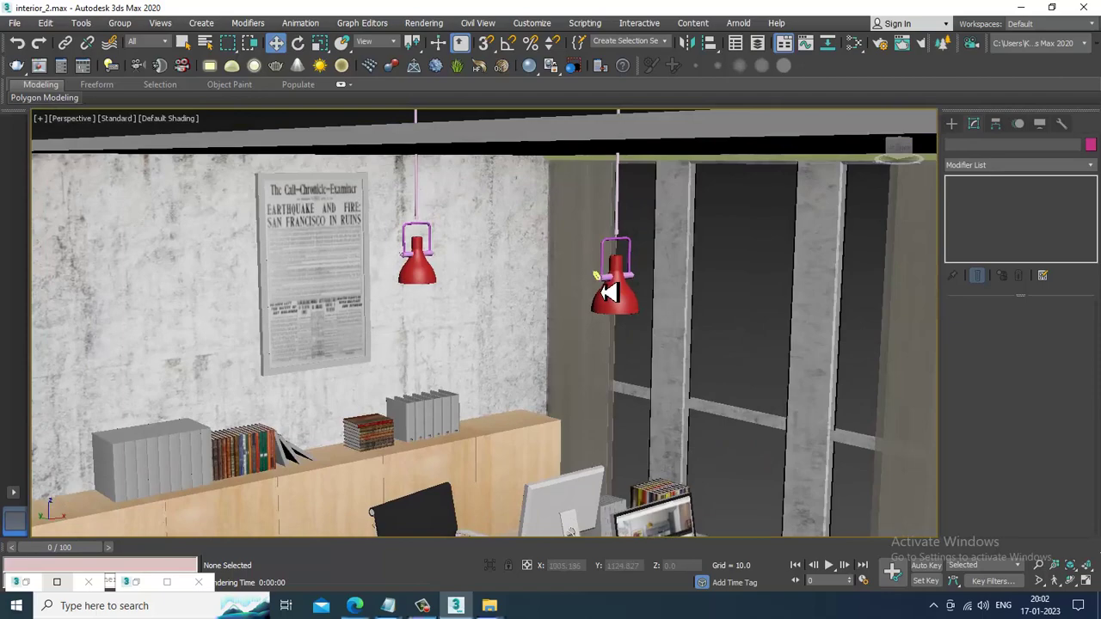
pyautogui.scroll(8, 482, 379)
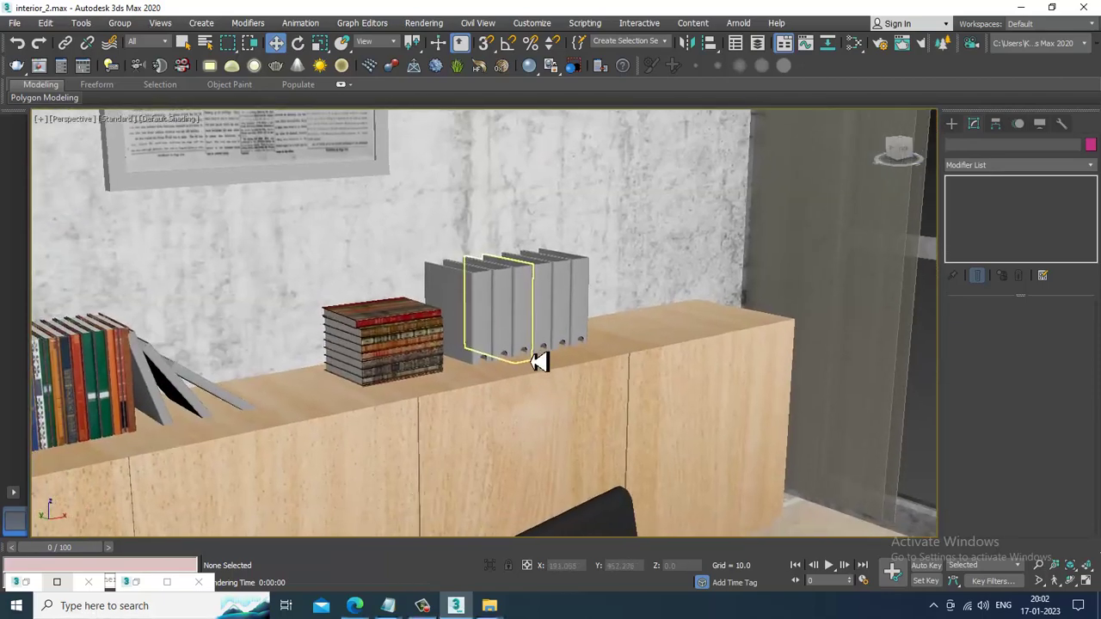
# Select the six grey binders beside the stacked books and raise them slightly so they sit on the cabinet top
pyautogui.click(587, 313)
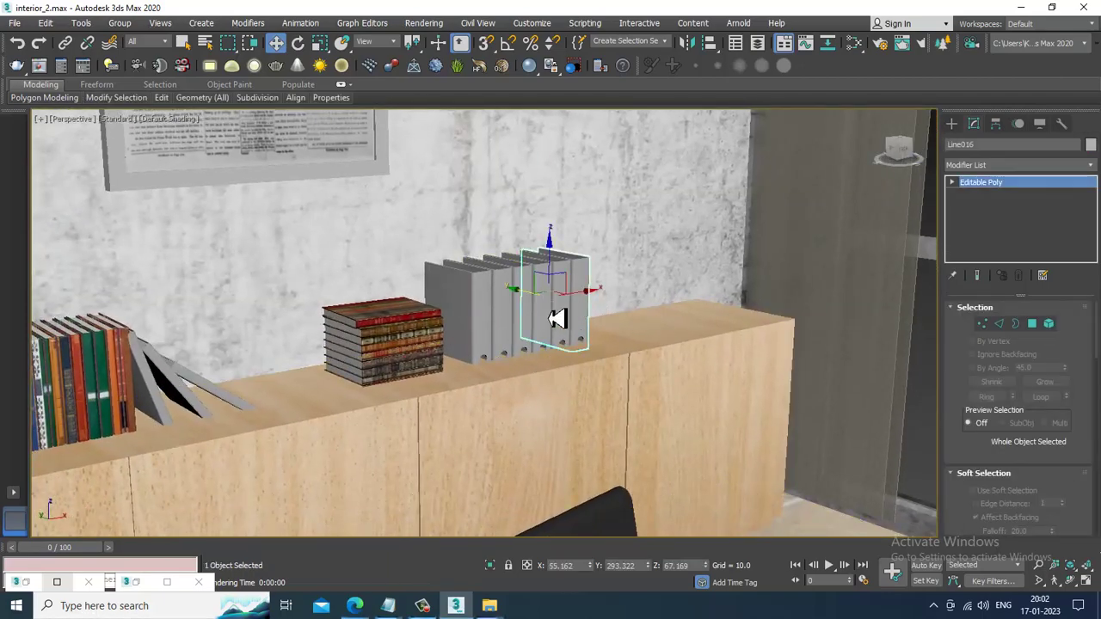
pyautogui.scroll(4, 557, 318)
pyautogui.scroll(-3, 517, 344)
pyautogui.scroll(3, 520, 336)
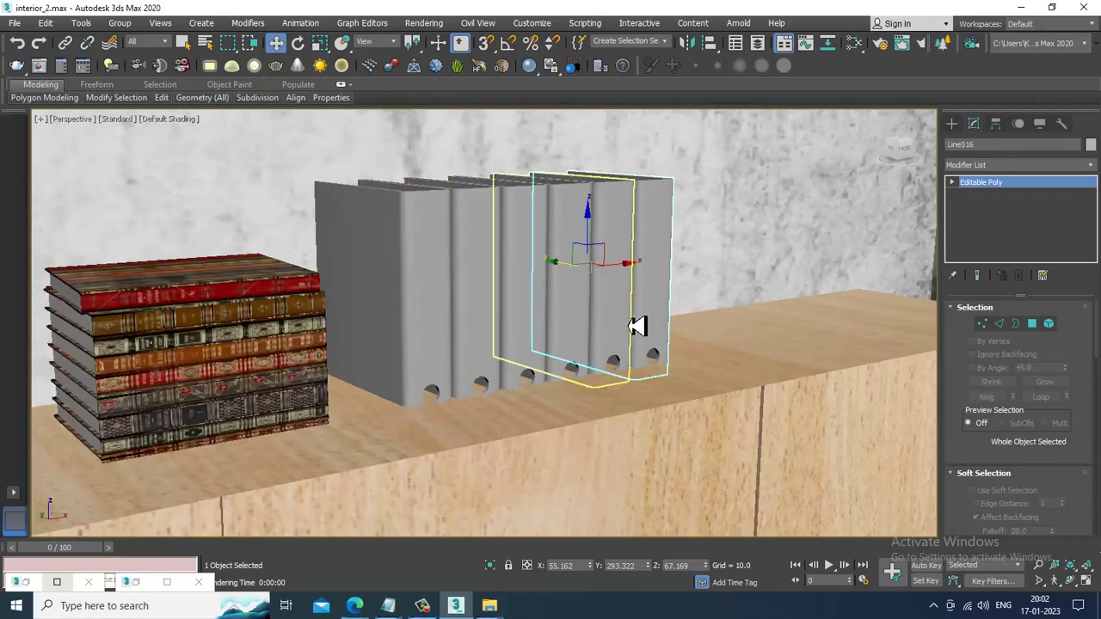
pyautogui.keyDown('ctrl'); pyautogui.click(590, 320); pyautogui.keyUp('ctrl')
pyautogui.keyDown('ctrl'); pyautogui.click(559, 314); pyautogui.keyUp('ctrl')
pyautogui.keyDown('ctrl'); pyautogui.click(533, 310); pyautogui.keyUp('ctrl')
pyautogui.keyDown('ctrl'); pyautogui.click(481, 309); pyautogui.keyUp('ctrl')
pyautogui.keyDown('ctrl'); pyautogui.click(447, 300); pyautogui.keyUp('ctrl')
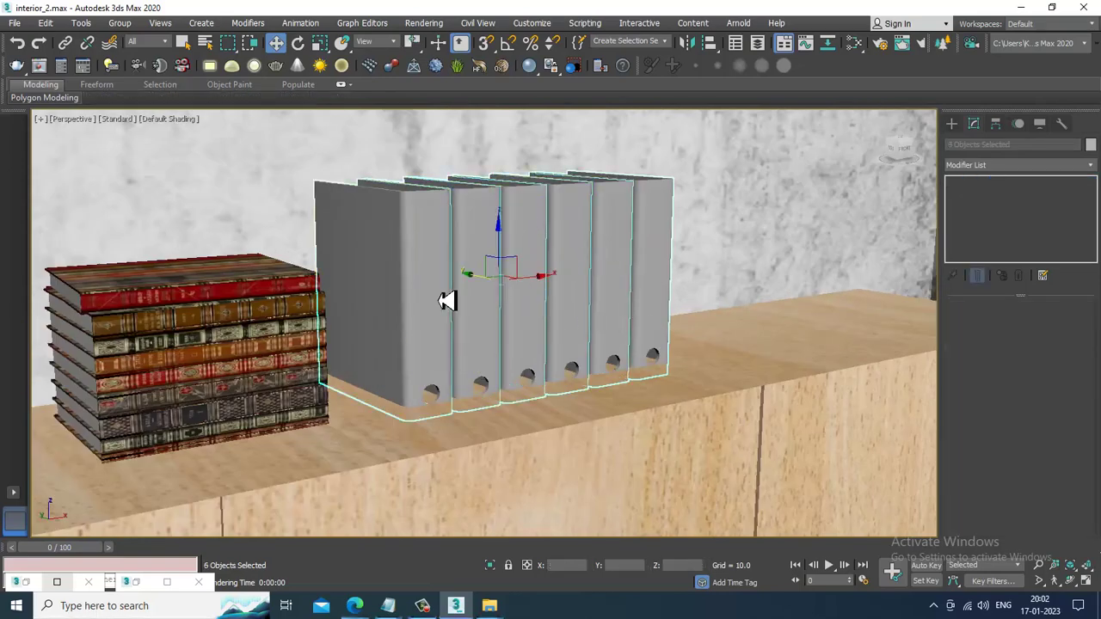
pyautogui.moveTo(504, 264); pyautogui.dragTo(506, 249)
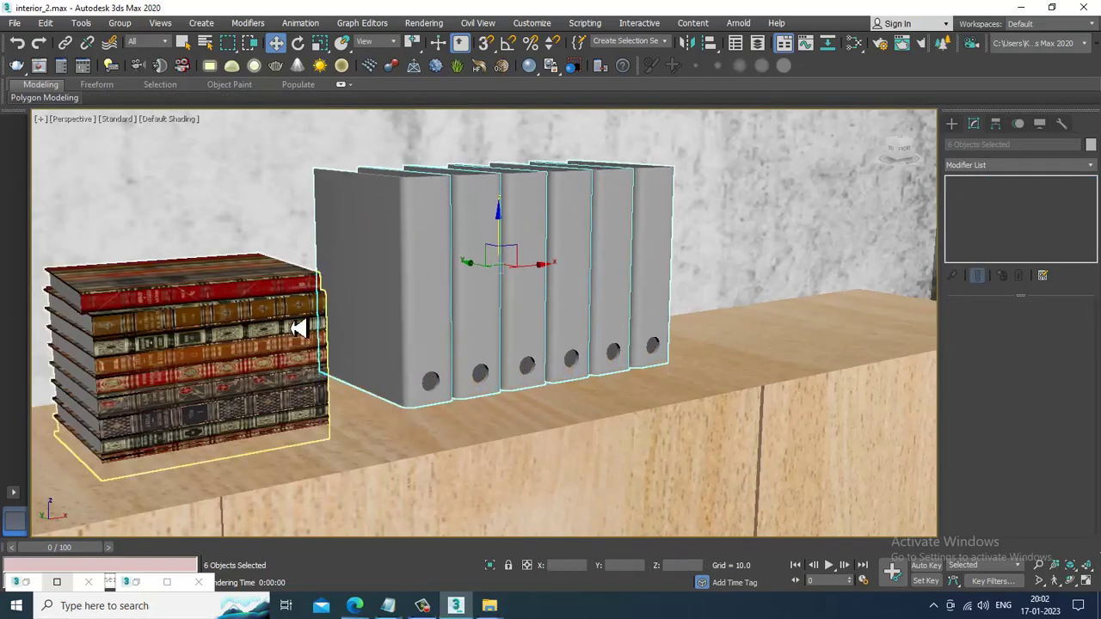
# Select the remaining binders, the books and the wall poster, excluding the chair and the six raised binders, and raise them slightly
pyautogui.scroll(-3, 291, 327)
pyautogui.moveTo(290, 329); pyautogui.dragTo(564, 339, button='middle')
pyautogui.scroll(-2, 577, 318)
pyautogui.scroll(-5, 563, 298)
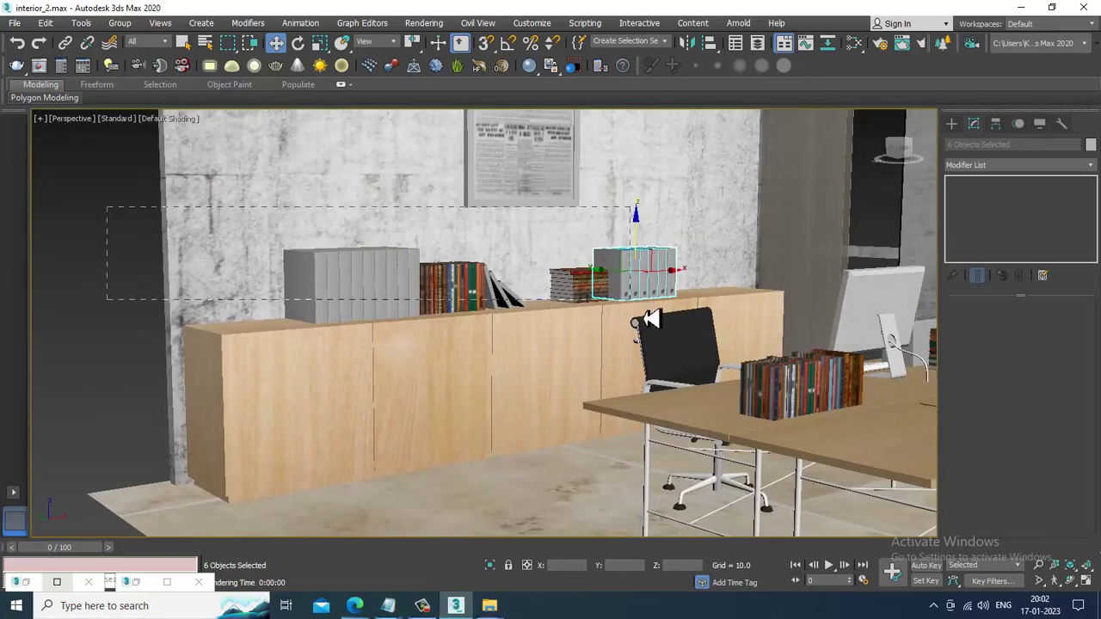
pyautogui.moveTo(645, 319); pyautogui.dragTo(649, 321)
pyautogui.keyDown('alt'); pyautogui.moveTo(145, 394); pyautogui.dragTo(447, 502); pyautogui.keyUp('alt')
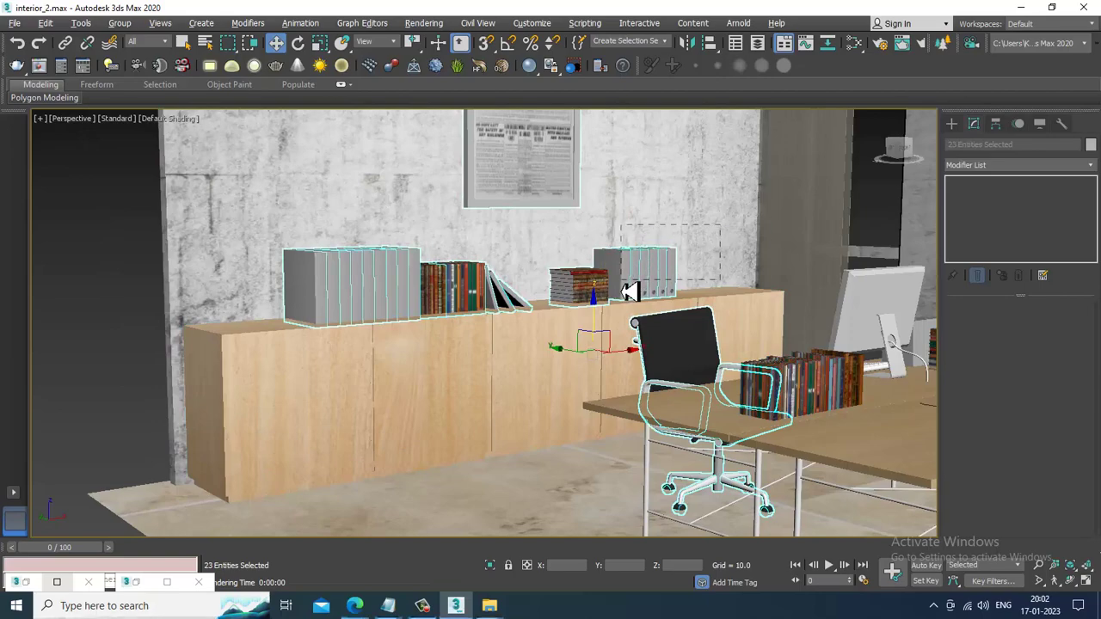
pyautogui.keyDown('alt'); pyautogui.moveTo(623, 292); pyautogui.dragTo(620, 292); pyautogui.keyUp('alt')
pyautogui.scroll(5, 487, 302)
pyautogui.scroll(-4, 692, 336)
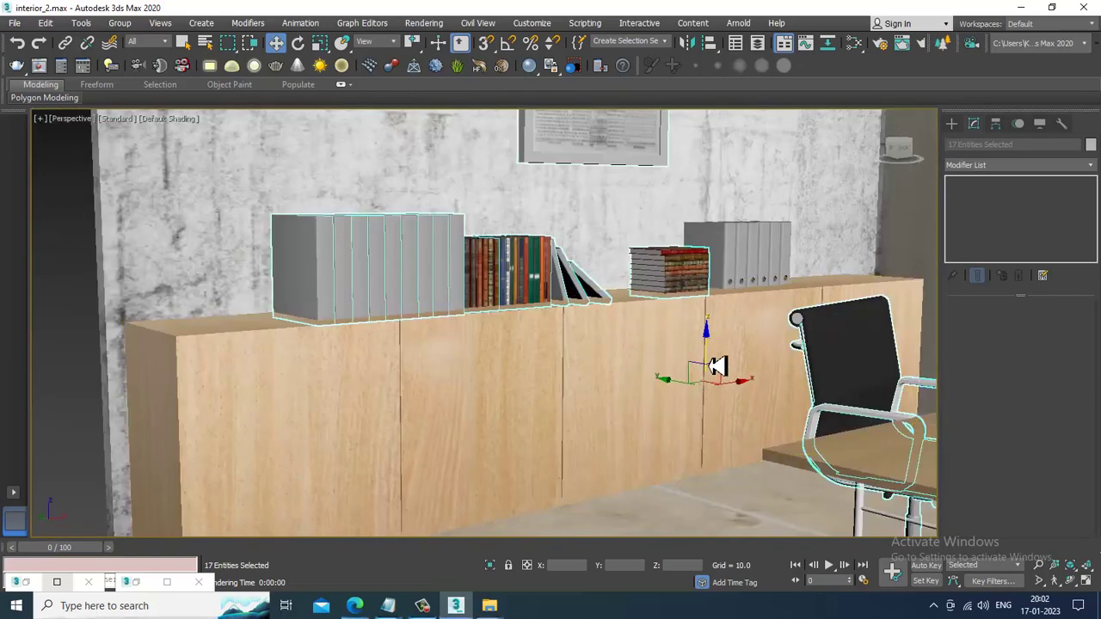
pyautogui.keyDown('alt'); pyautogui.click(896, 392); pyautogui.keyUp('alt')
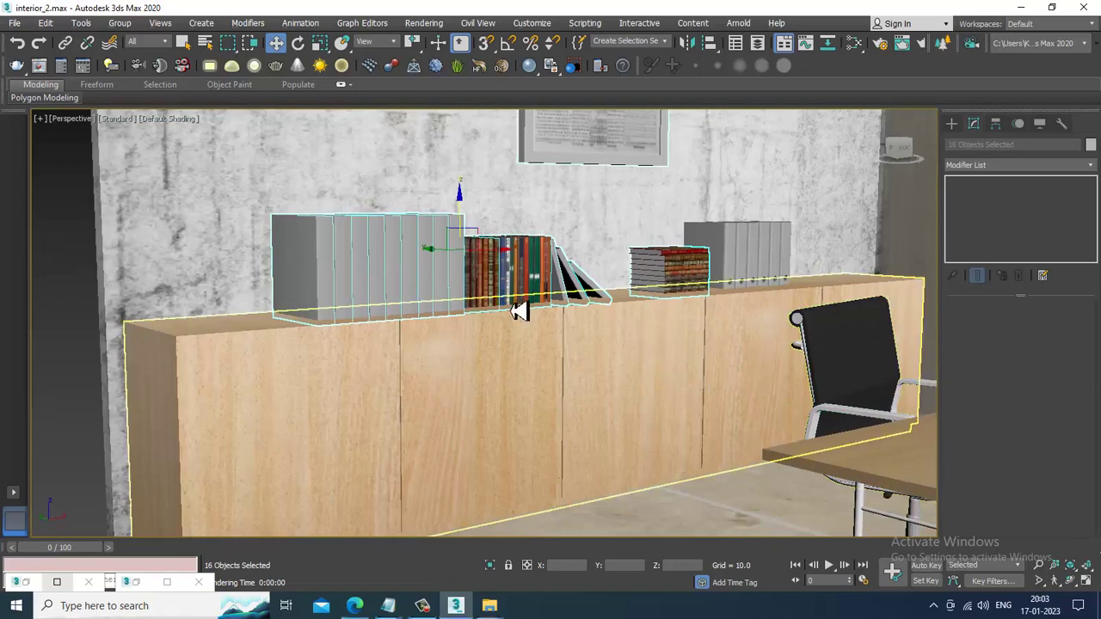
pyautogui.moveTo(466, 228); pyautogui.dragTo(468, 215)
# Attach the two neighbouring binders to the end binder of the six-binder row nearest the windows
pyautogui.keyDown('alt'); pyautogui.moveTo(493, 249); pyautogui.dragTo(635, 285, button='middle'); pyautogui.keyUp('alt')
pyautogui.scroll(-3, 542, 300)
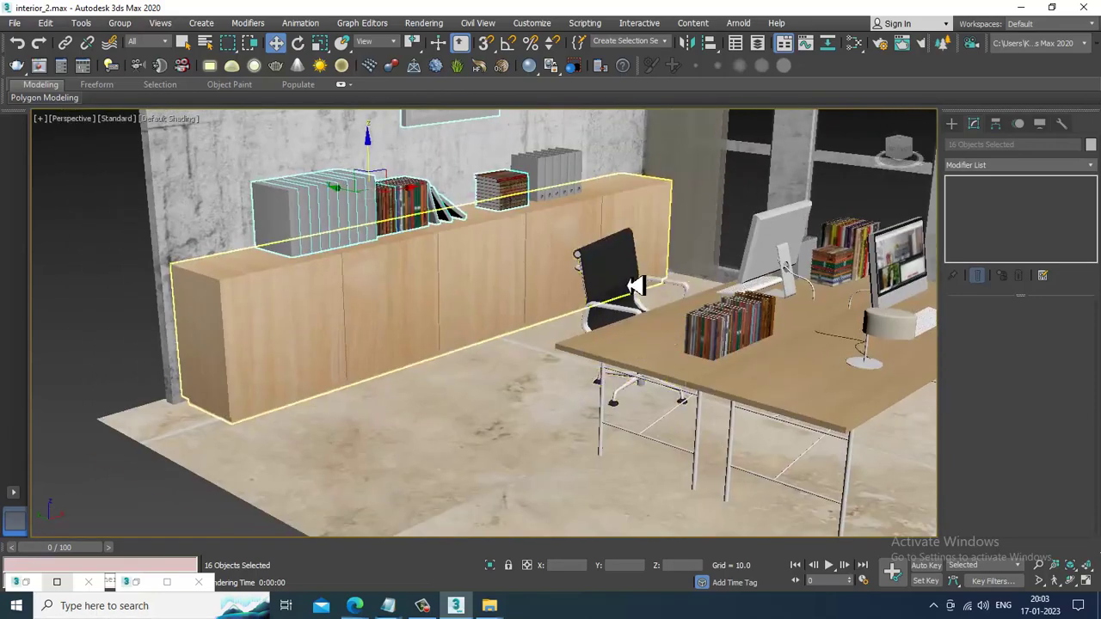
pyautogui.scroll(-4, 587, 371)
pyautogui.scroll(5, 497, 353)
pyautogui.moveTo(561, 328); pyautogui.dragTo(506, 364, button='middle')
pyautogui.scroll(3, 540, 295)
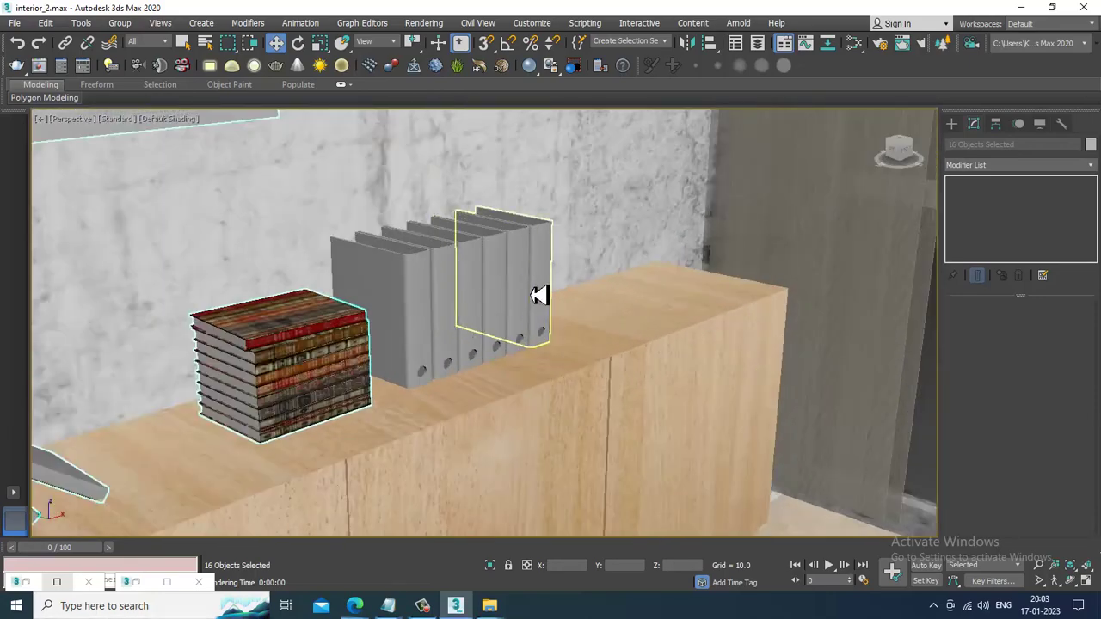
pyautogui.scroll(-2, 533, 298)
pyautogui.click(529, 300)
pyautogui.scroll(4, 553, 318)
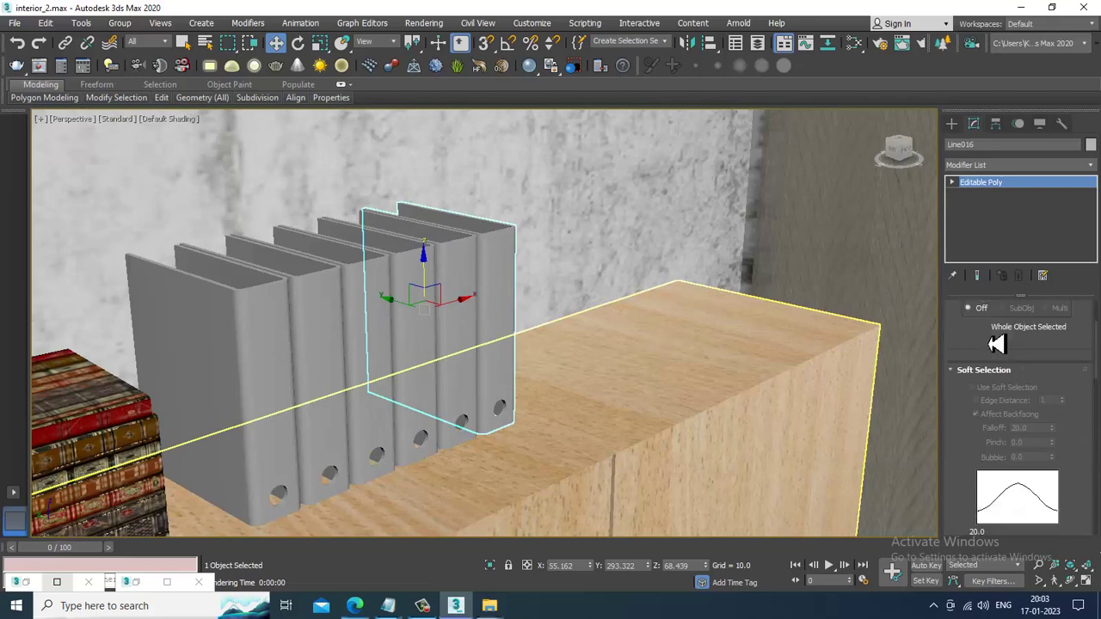
pyautogui.scroll(-5, 996, 344)
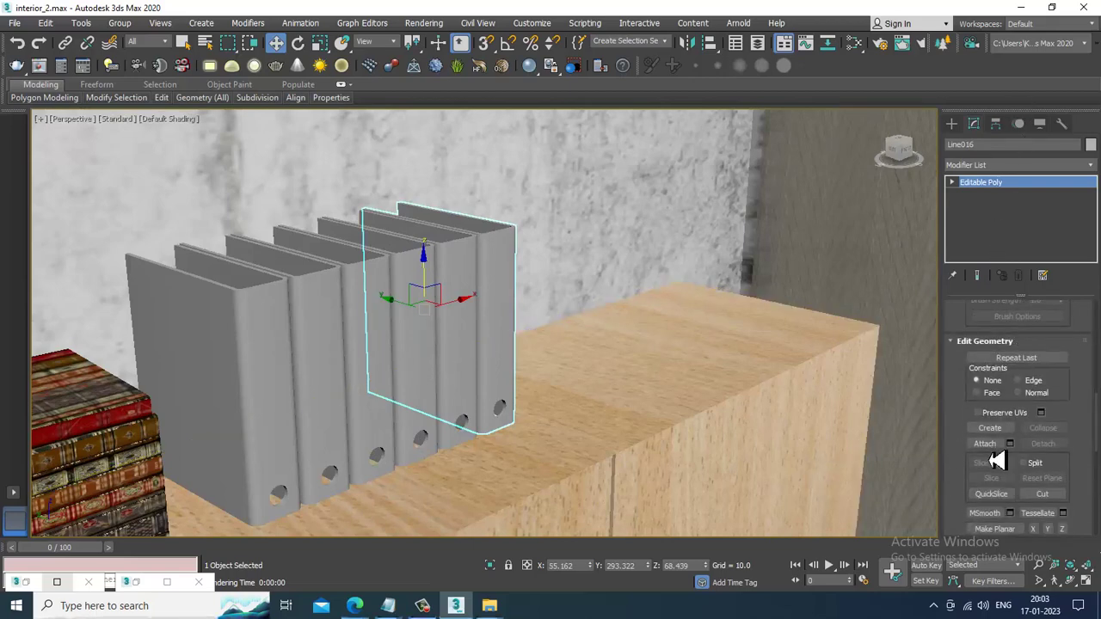
pyautogui.click(986, 444)
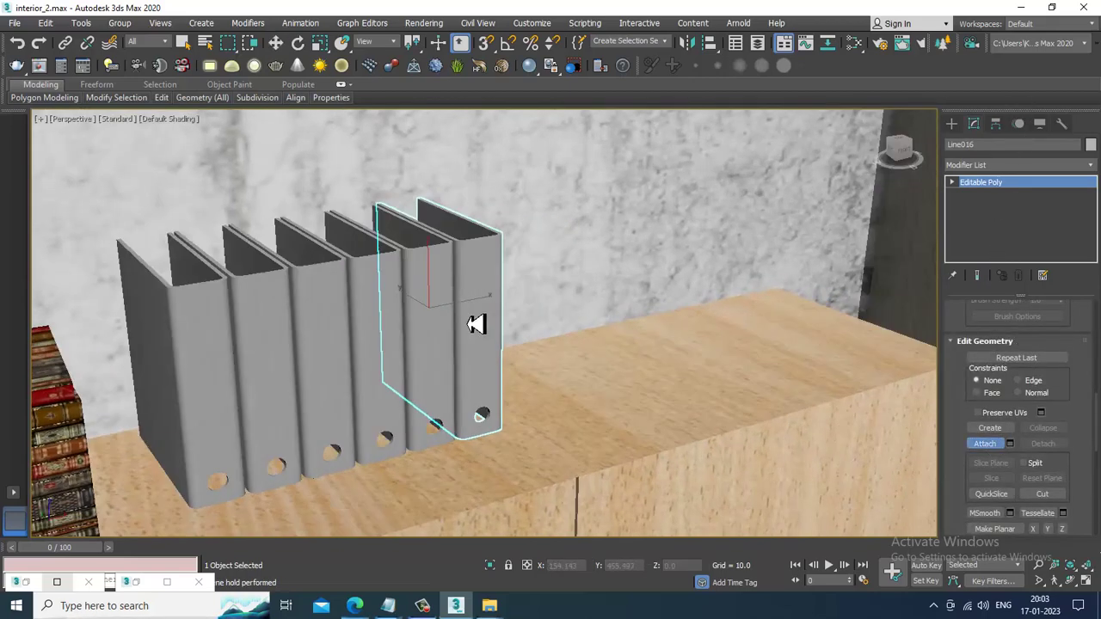
pyautogui.click(413, 288)
pyautogui.click(381, 296)
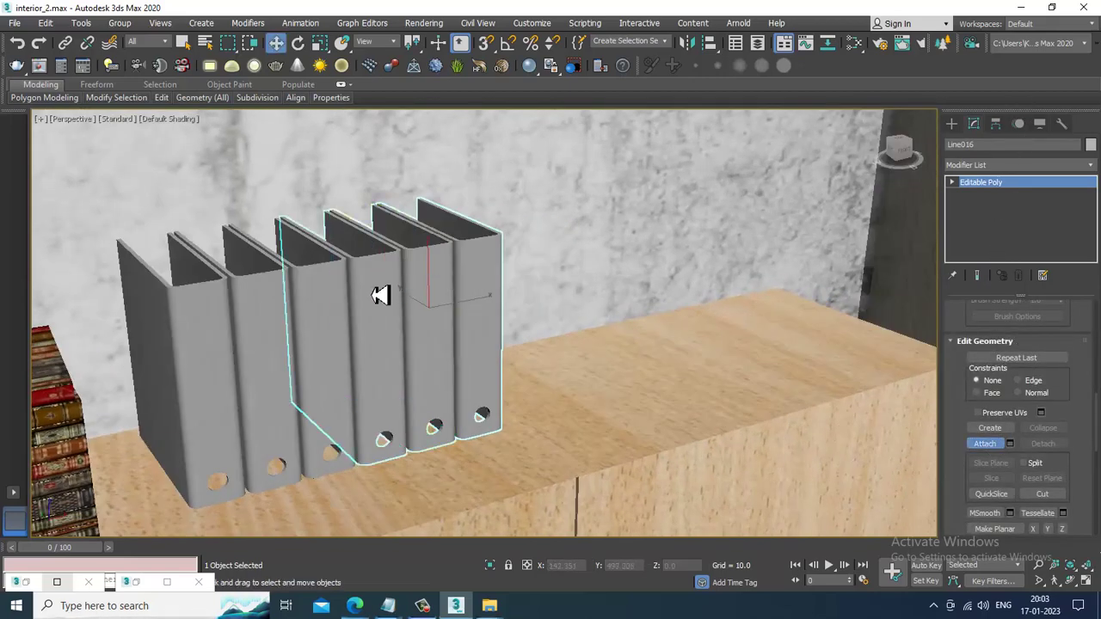
pyautogui.rightClick(396, 323)
# Give the attached binders a new VRayMtl with the bitmap 71PdesfJO6L._SL1500_ as its diffuse map
pyautogui.press('m')
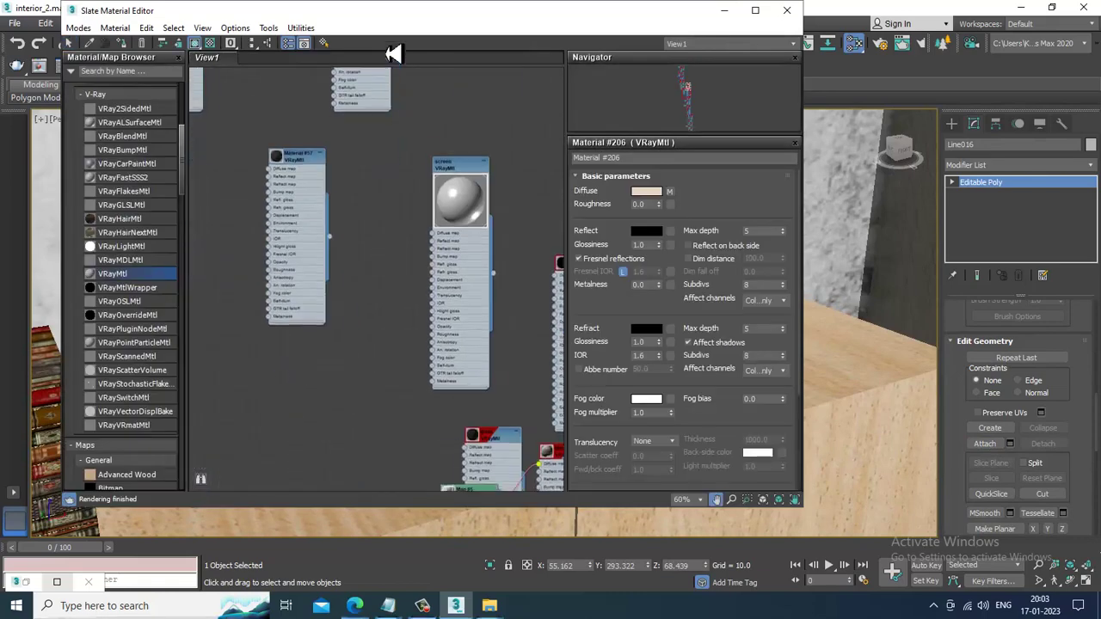
pyautogui.scroll(-5, 439, 246)
pyautogui.scroll(8, 445, 253)
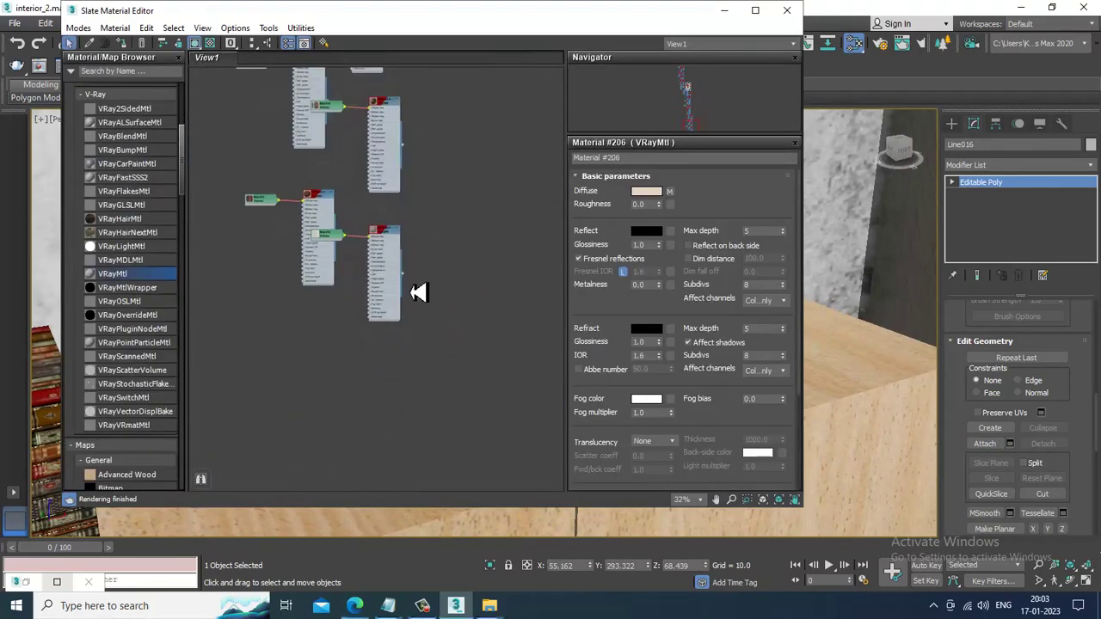
pyautogui.moveTo(293, 388); pyautogui.dragTo(295, 388)
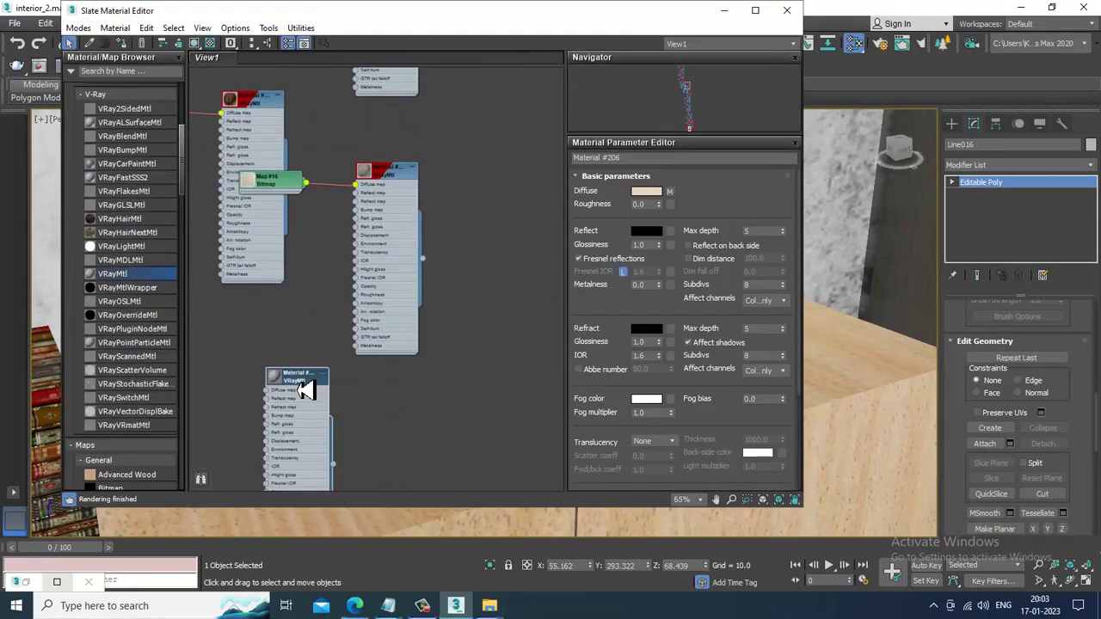
pyautogui.click(670, 192)
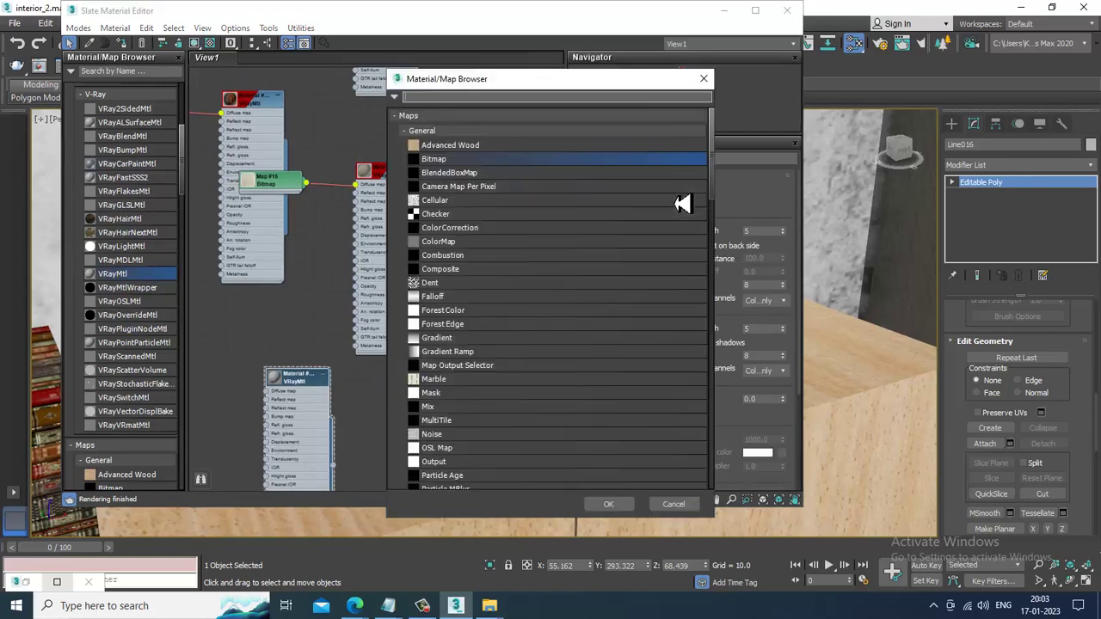
pyautogui.doubleClick(448, 162)
pyautogui.click(420, 127)
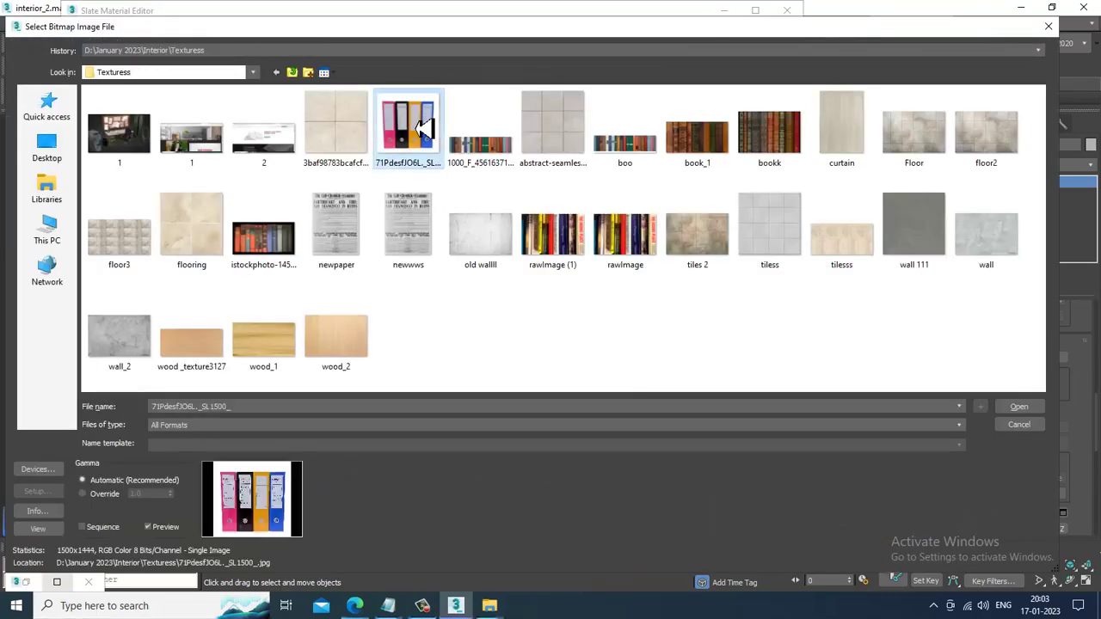
pyautogui.doubleClick(422, 127)
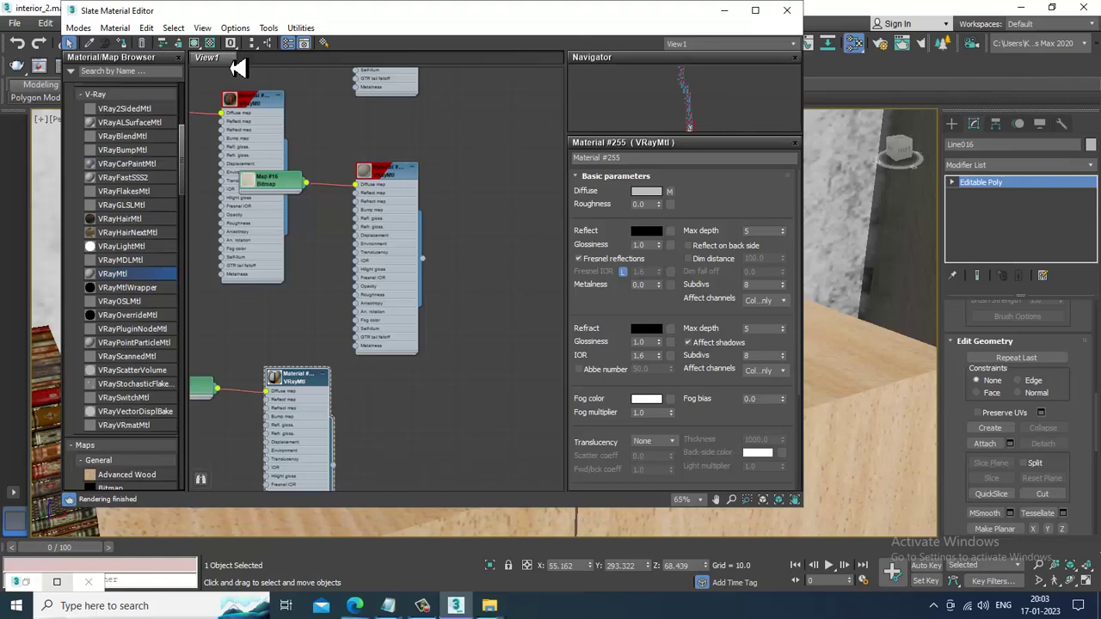
pyautogui.click(723, 12)
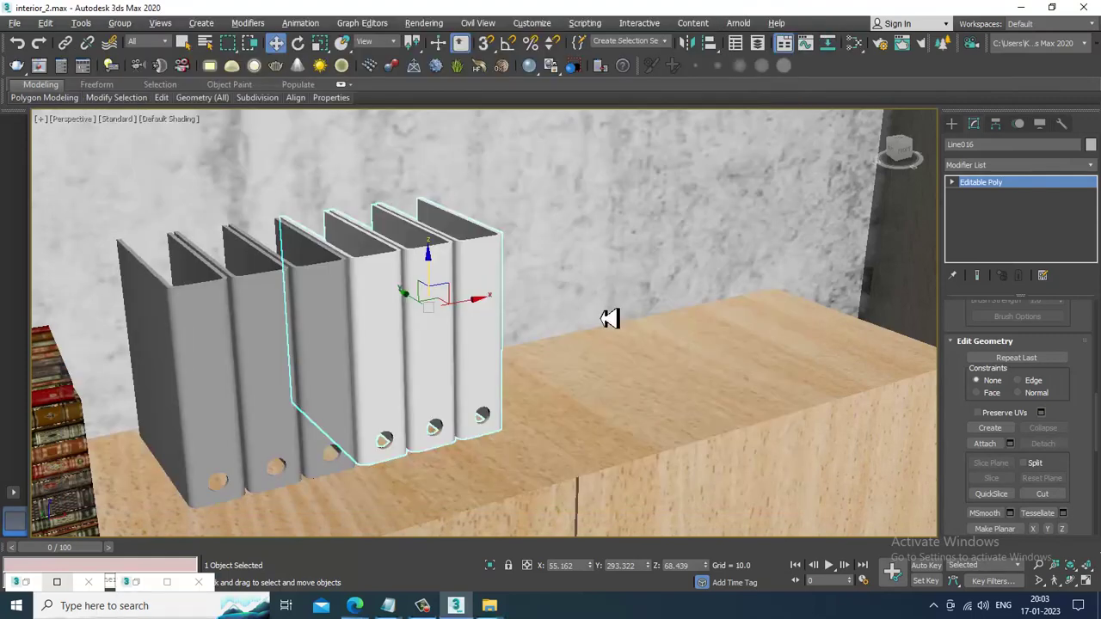
# Add a UVW Map modifier with Box mapping to the three attached binders
pyautogui.click(1040, 165)
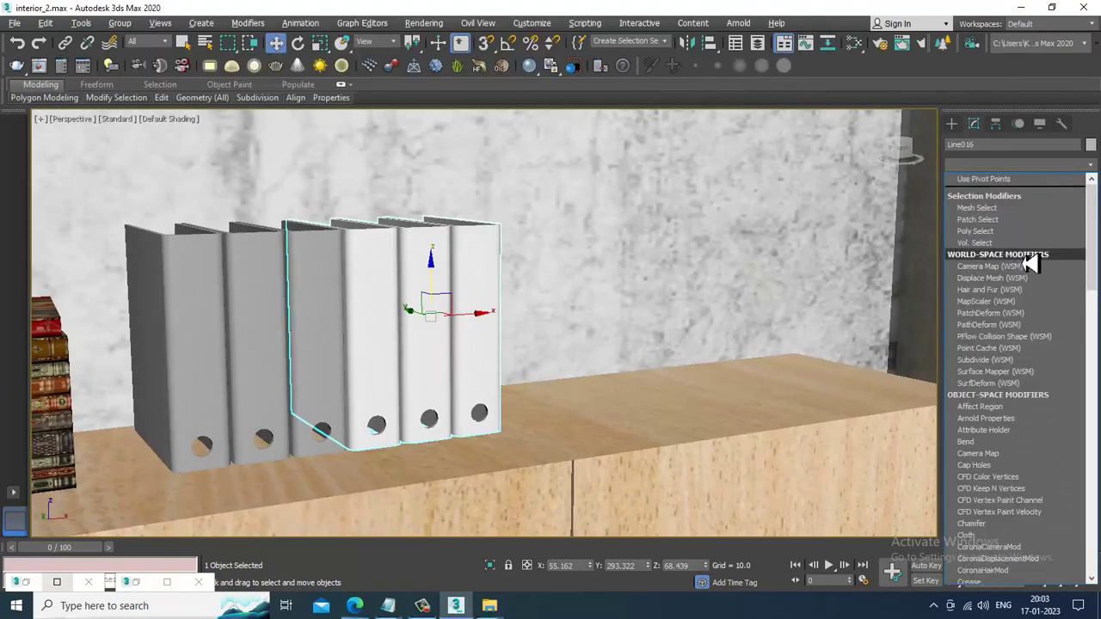
pyautogui.scroll(-10, 1030, 266)
pyautogui.click(1026, 456)
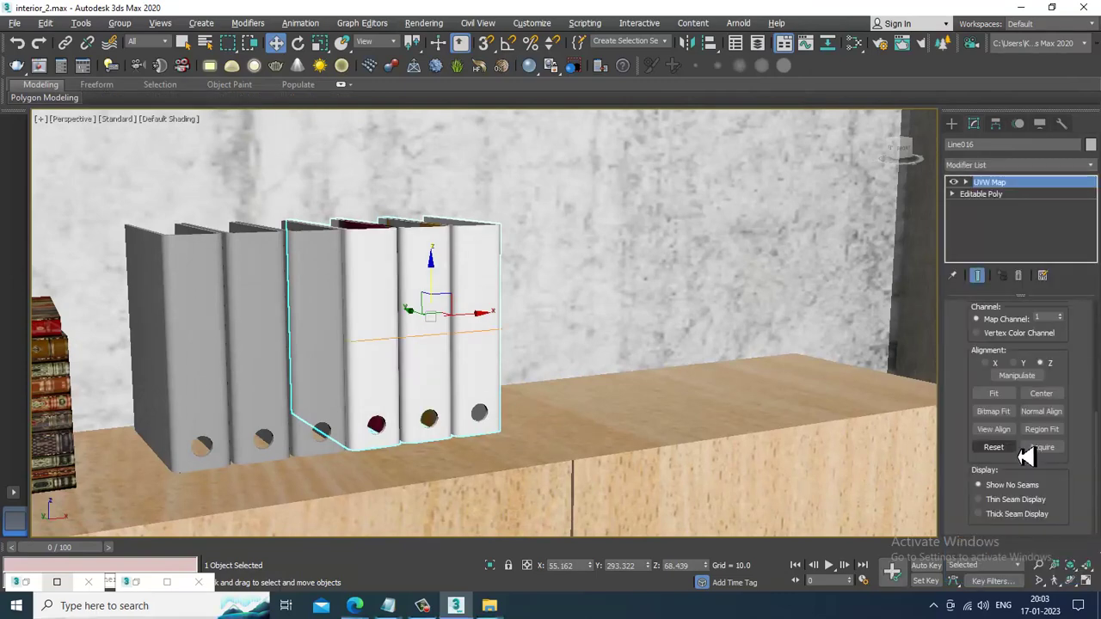
pyautogui.scroll(5, 1007, 386)
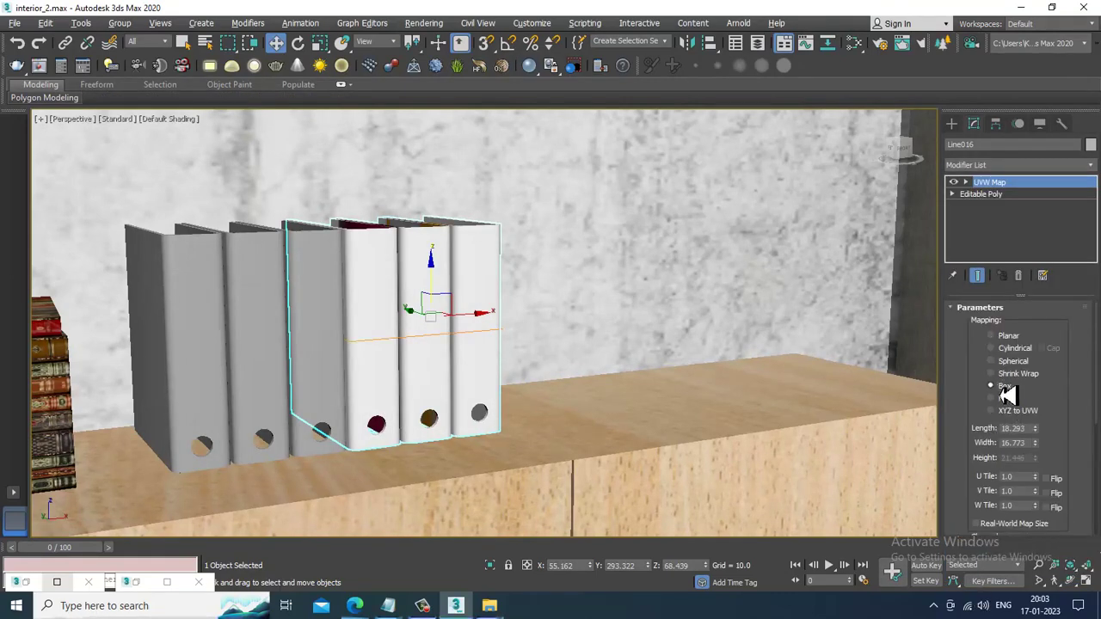
pyautogui.click(1002, 389)
pyautogui.keyDown('alt'); pyautogui.moveTo(701, 349); pyautogui.dragTo(658, 347, button='middle'); pyautogui.keyUp('alt')
pyautogui.scroll(3, 645, 347)
pyautogui.keyDown('alt'); pyautogui.moveTo(592, 338); pyautogui.dragTo(649, 342, button='middle'); pyautogui.keyUp('alt')
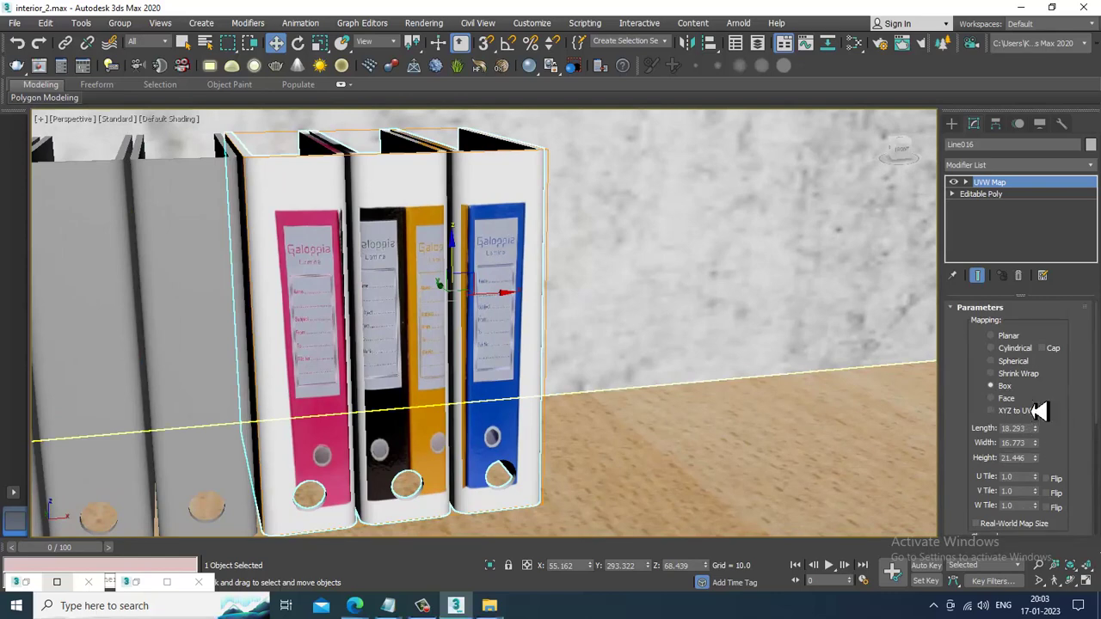
# Set the box mapping's width to 20.295 and height to 30.025 to fit the texture to the binder spines
pyautogui.moveTo(1036, 429); pyautogui.dragTo(1036, 411)
pyautogui.hotkey('ctrl', 'z')
pyautogui.moveTo(1036, 459)
pyautogui.mouseDown()
pyautogui.moveTo(1039, 438)
pyautogui.moveTo(1047, 441)
pyautogui.moveTo(1039, 422)
pyautogui.moveTo(1042, 522)
pyautogui.moveTo(1042, 439)
pyautogui.mouseUp()
pyautogui.scroll(-3, 572, 340)
pyautogui.scroll(2, 602, 323)
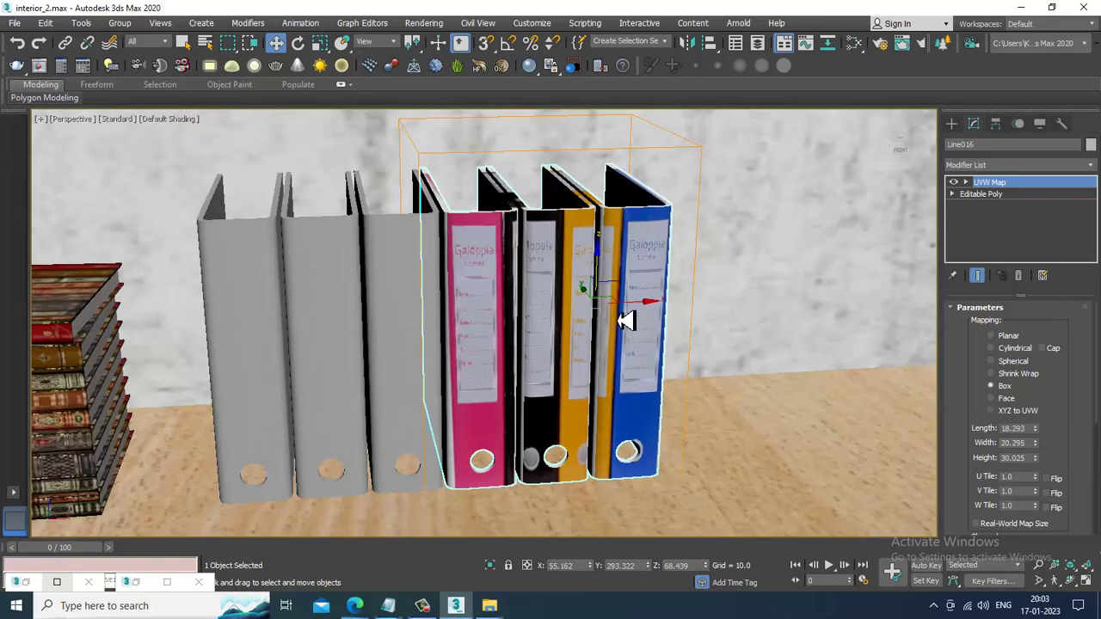
# Delete the UVW Map modifier from the three attached binders
pyautogui.moveTo(641, 307); pyautogui.dragTo(618, 311)
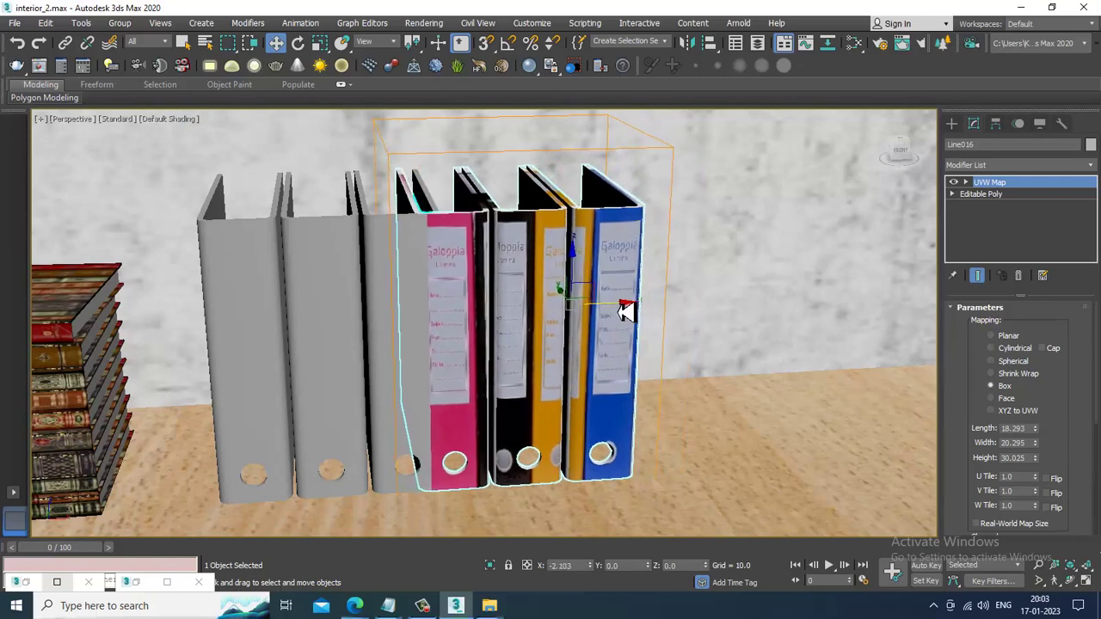
pyautogui.rightClick(618, 311)
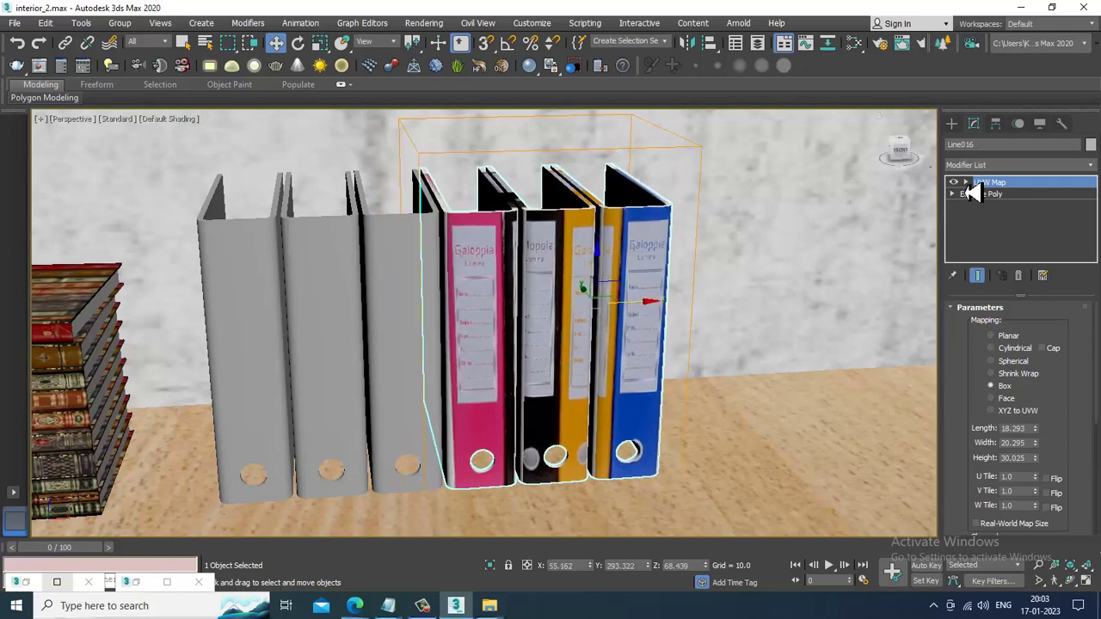
pyautogui.click(1019, 276)
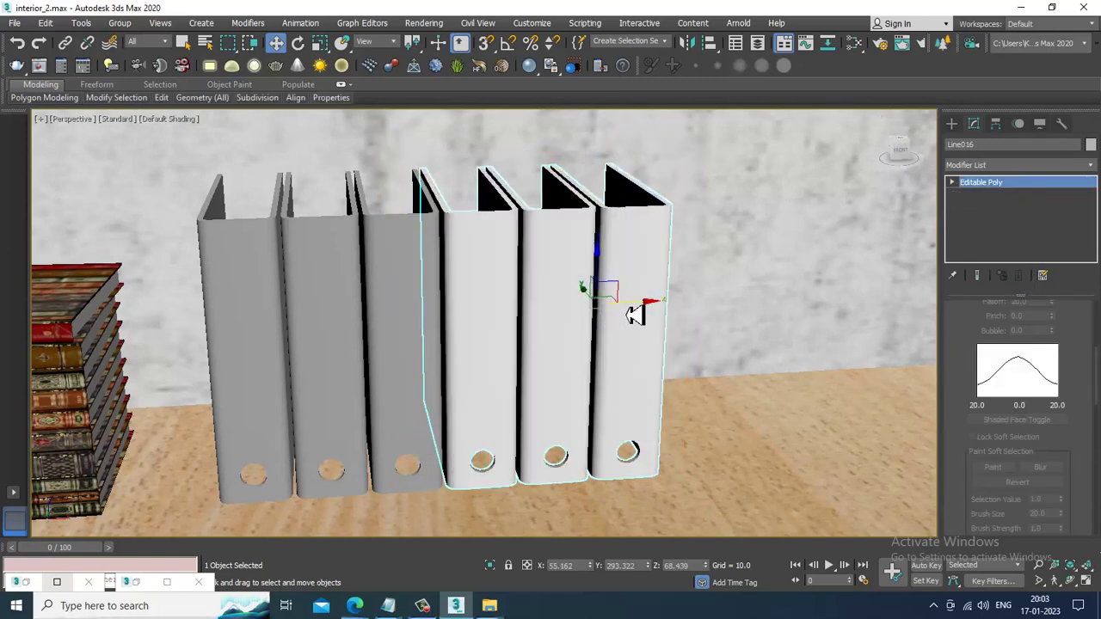
pyautogui.scroll(-10, 968, 456)
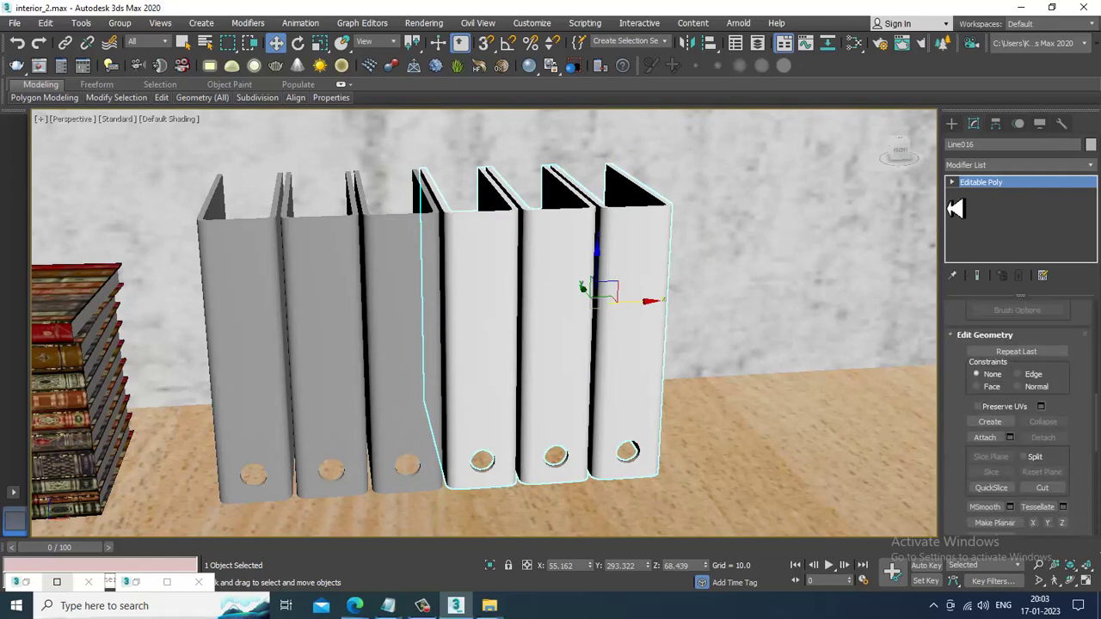
# Attach the adjacent grey binder to the group of three already attached binders
pyautogui.click(996, 384)
pyautogui.click(436, 328)
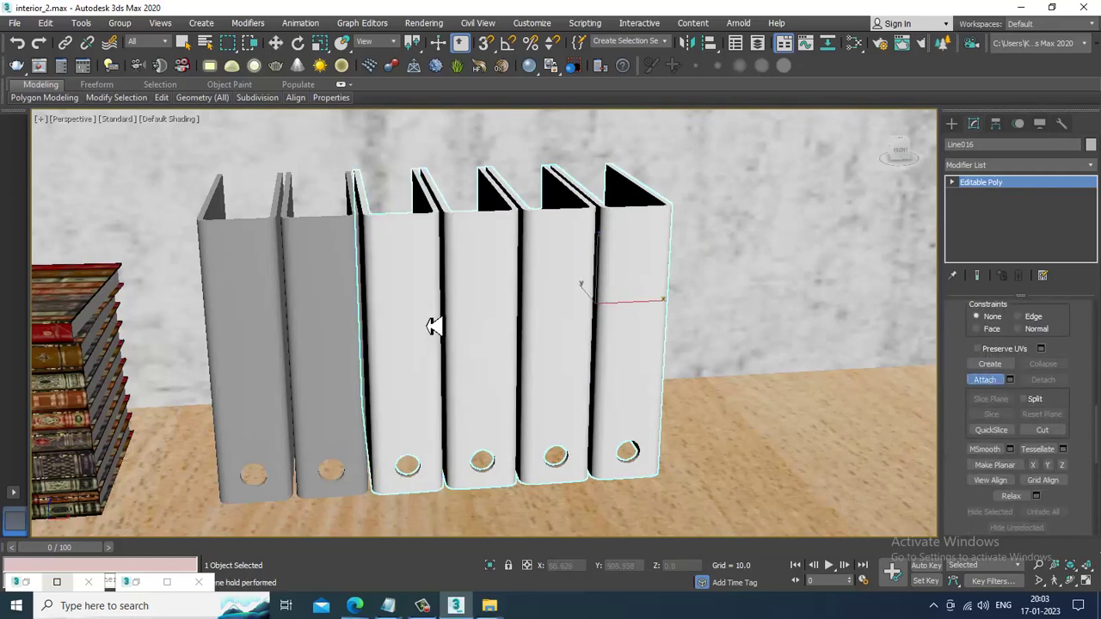
pyautogui.rightClick(436, 328)
pyautogui.keyDown('alt'); pyautogui.moveTo(483, 301); pyautogui.dragTo(505, 298, button='middle'); pyautogui.keyUp('alt')
# Add a UVW Map modifier with Box mapping to the four attached binders
pyautogui.click(1015, 164)
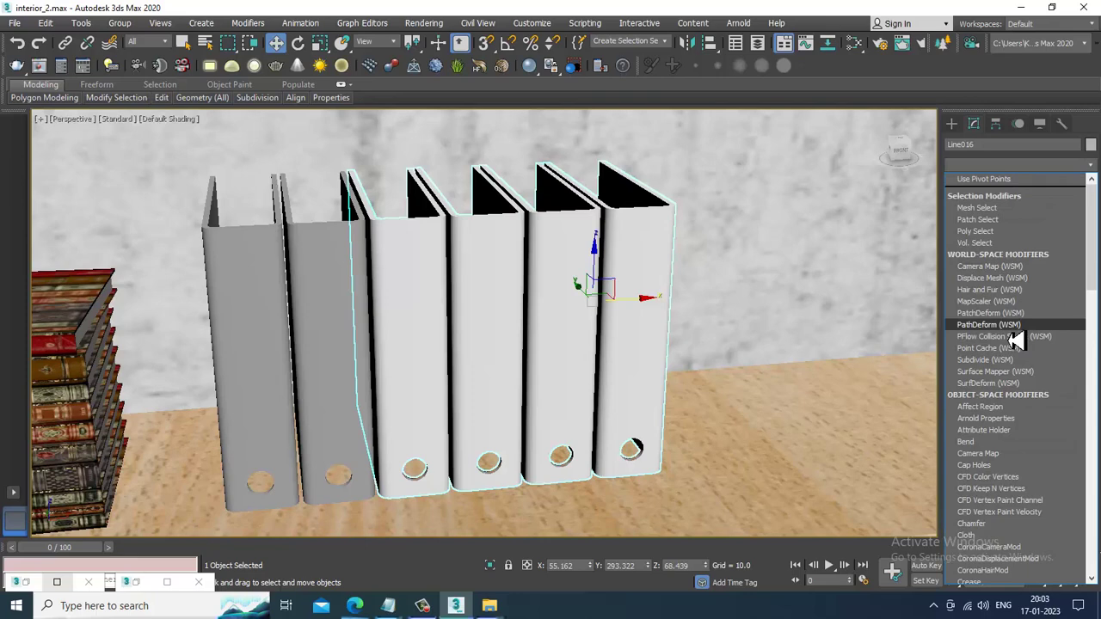
pyautogui.press('u')
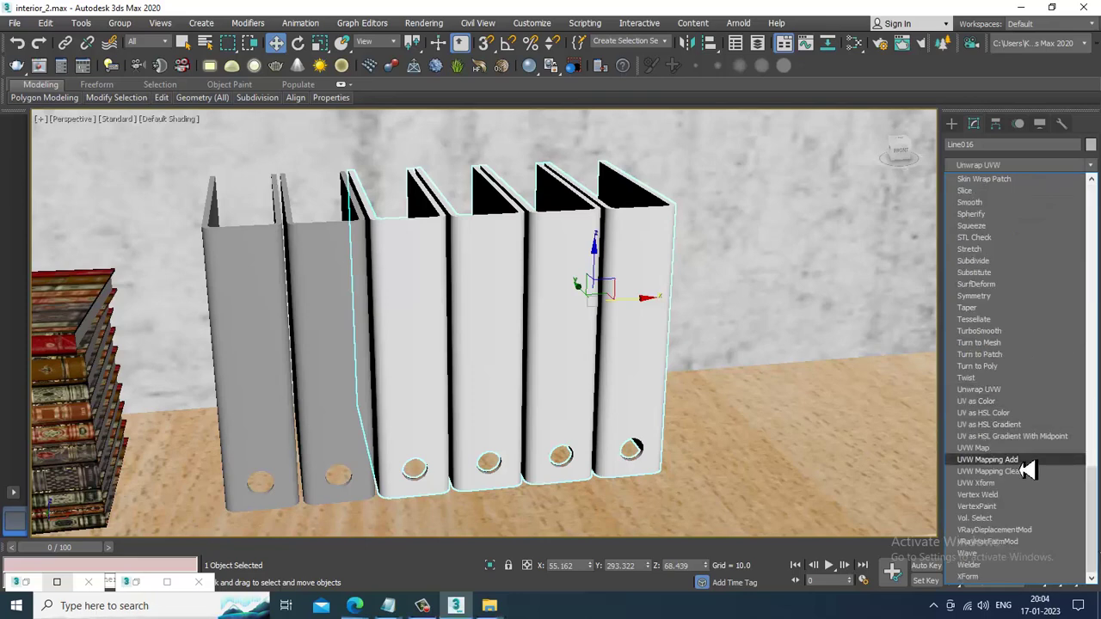
pyautogui.click(1008, 449)
pyautogui.click(1011, 449)
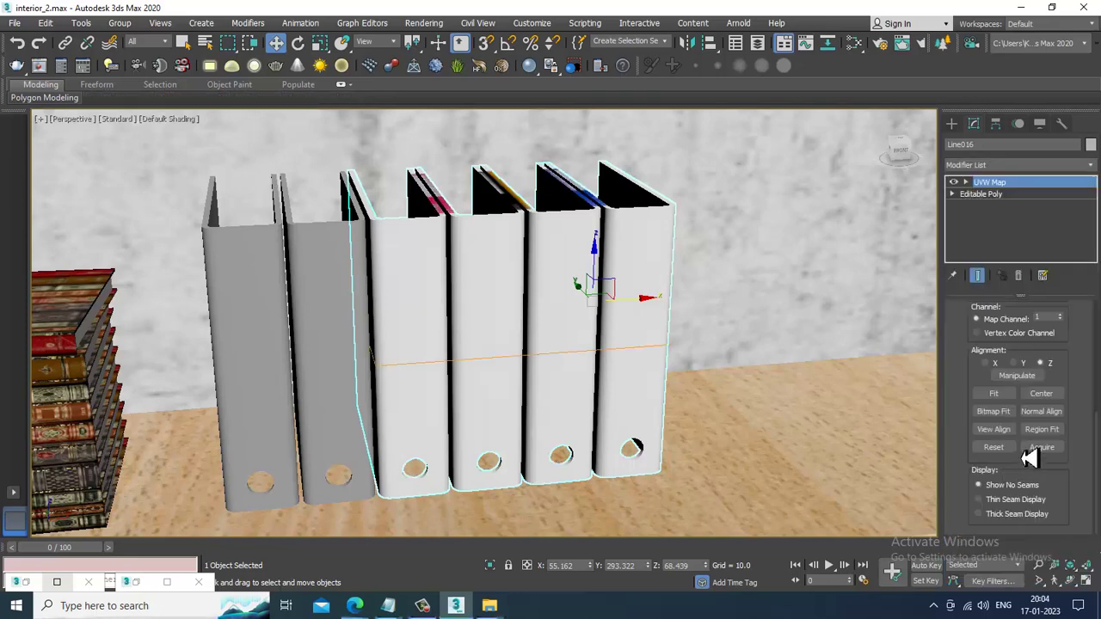
pyautogui.scroll(5, 1015, 363)
pyautogui.click(1005, 387)
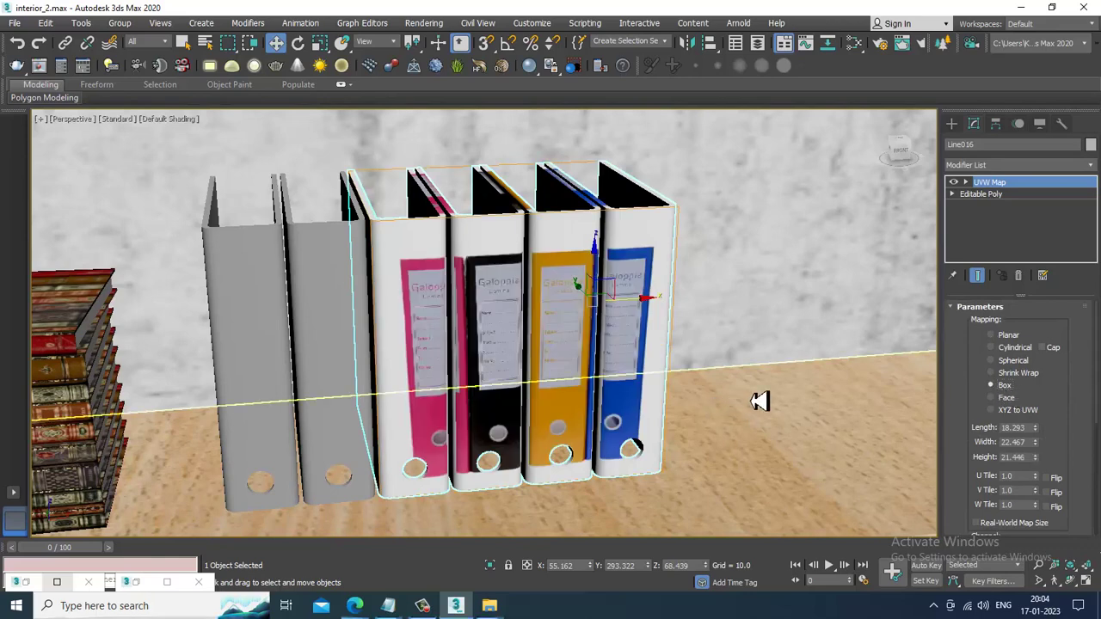
# Set the box mapping's width to 30.15 and height to 29.381 to fit one coloured spine to each binder
pyautogui.keyDown('alt'); pyautogui.moveTo(753, 393); pyautogui.dragTo(754, 370, button='middle'); pyautogui.keyUp('alt')
pyautogui.moveTo(1044, 451)
pyautogui.mouseDown()
pyautogui.moveTo(1040, 429)
pyautogui.moveTo(1036, 444)
pyautogui.moveTo(1042, 428)
pyautogui.moveTo(1053, 440)
pyautogui.mouseUp()
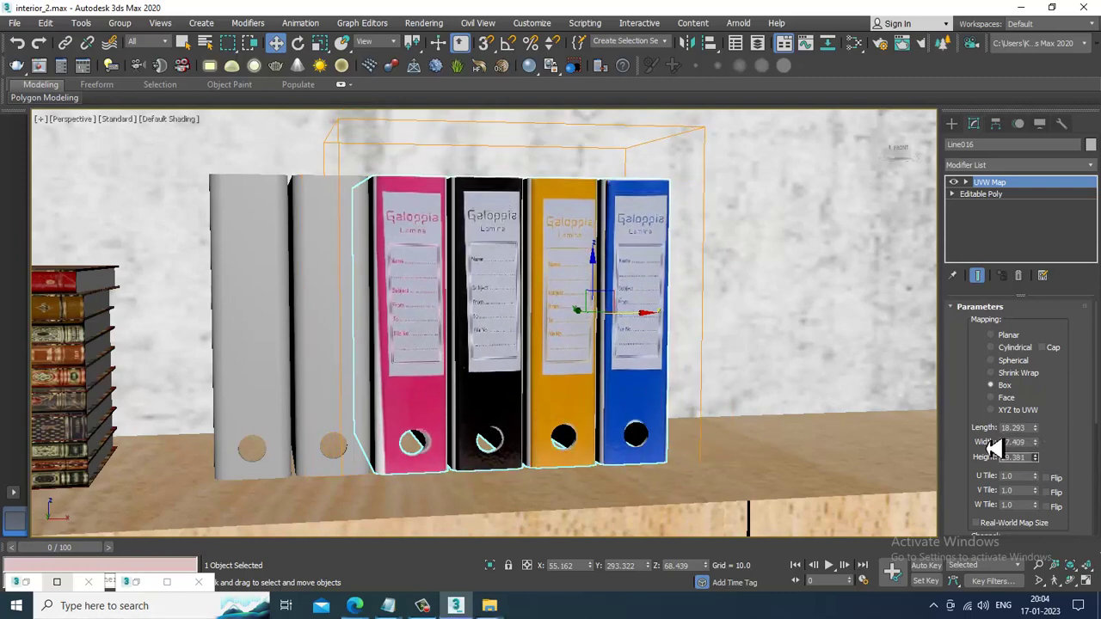
pyautogui.keyDown('alt'); pyautogui.moveTo(680, 376); pyautogui.dragTo(654, 398, button='middle'); pyautogui.keyUp('alt')
pyautogui.keyDown('alt'); pyautogui.moveTo(533, 334); pyautogui.dragTo(605, 379, button='middle'); pyautogui.keyUp('alt')
pyautogui.moveTo(1043, 450); pyautogui.dragTo(1041, 443)
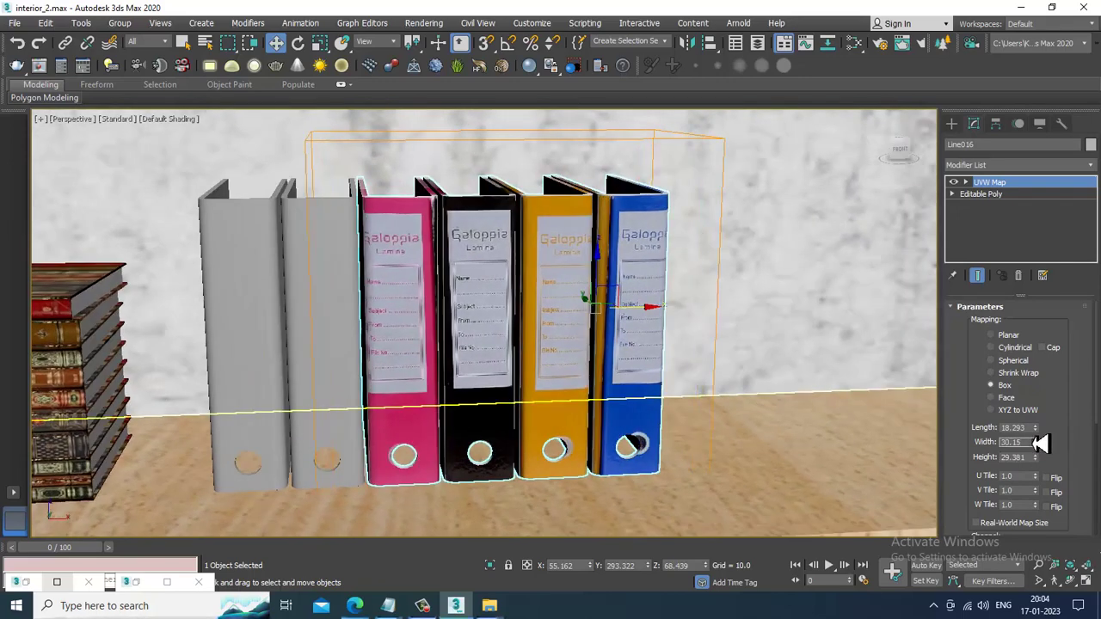
pyautogui.keyDown('alt'); pyautogui.moveTo(637, 382); pyautogui.dragTo(607, 373, button='middle'); pyautogui.keyUp('alt')
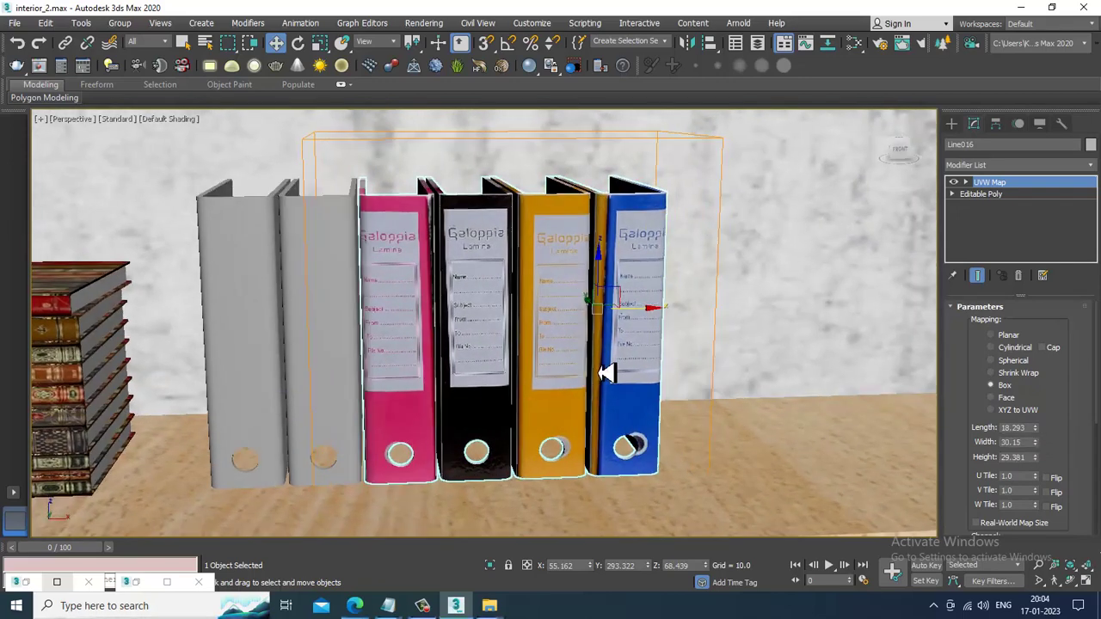
# Move the UVW Map gizmo of the four binders down about 0.347 along Z to align the spine texture
pyautogui.click(966, 182)
pyautogui.click(994, 195)
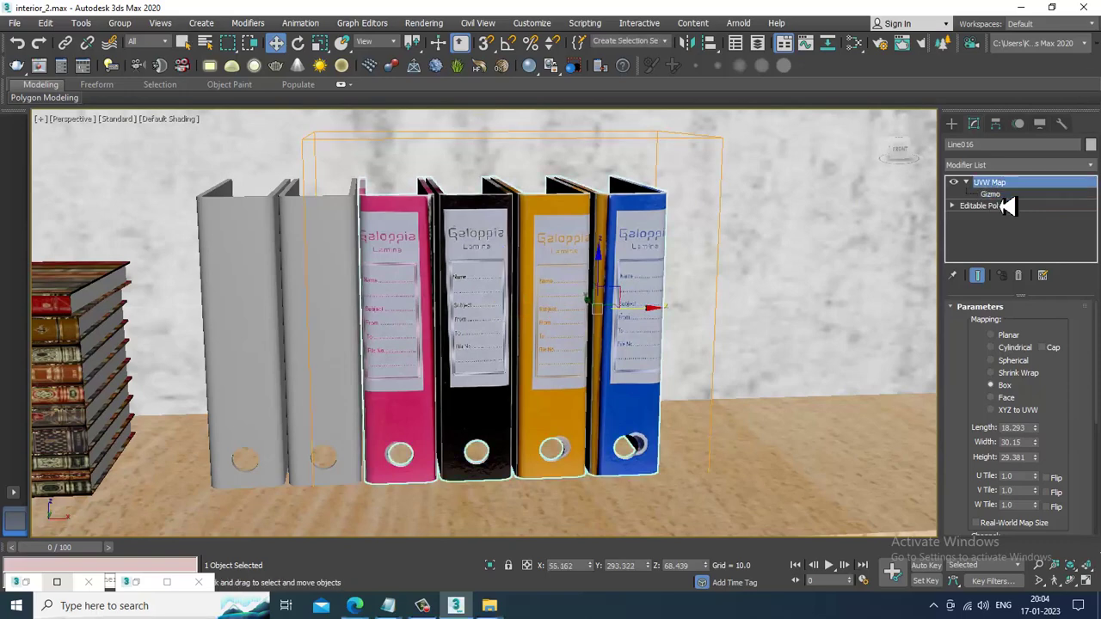
pyautogui.moveTo(557, 322); pyautogui.dragTo(558, 332)
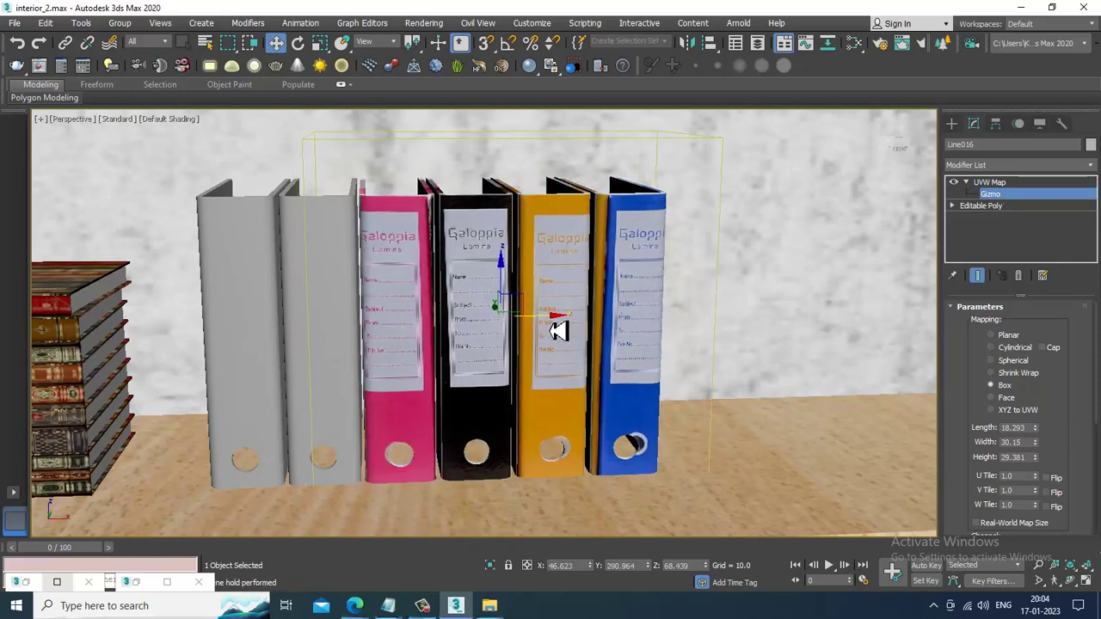
pyautogui.moveTo(511, 297); pyautogui.dragTo(513, 298)
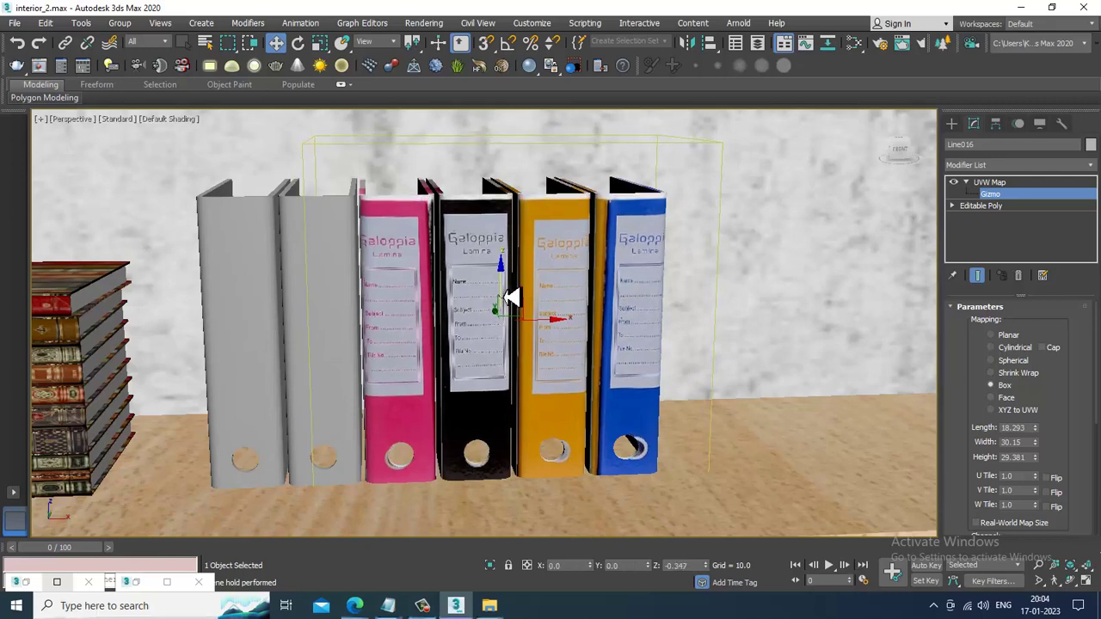
pyautogui.click(422, 606)
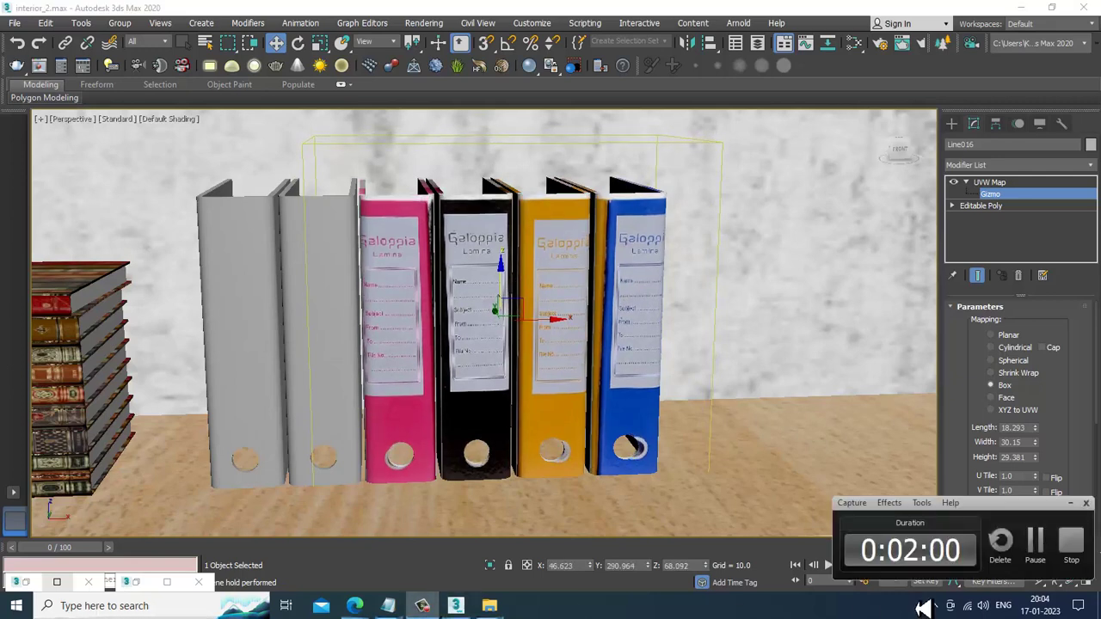
pyautogui.click(1037, 551)
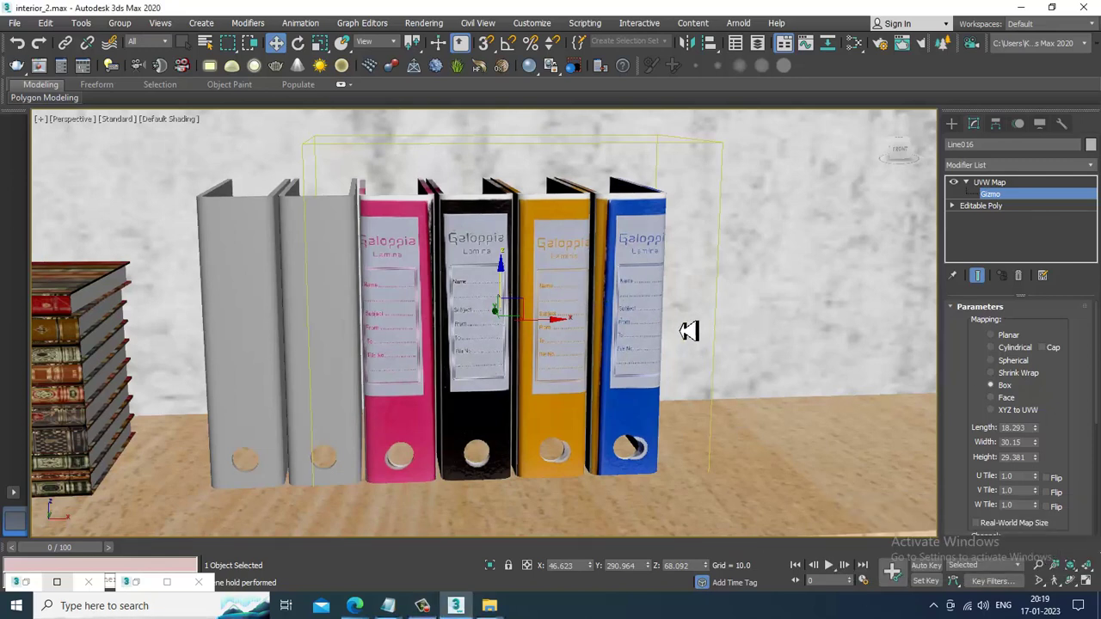
# Shift the UVW Map gizmo about -0.565 along X and scale it to 96% in X to centre the labels on the spines
pyautogui.keyDown('alt'); pyautogui.moveTo(598, 337); pyautogui.dragTo(577, 321, button='middle'); pyautogui.keyUp('alt')
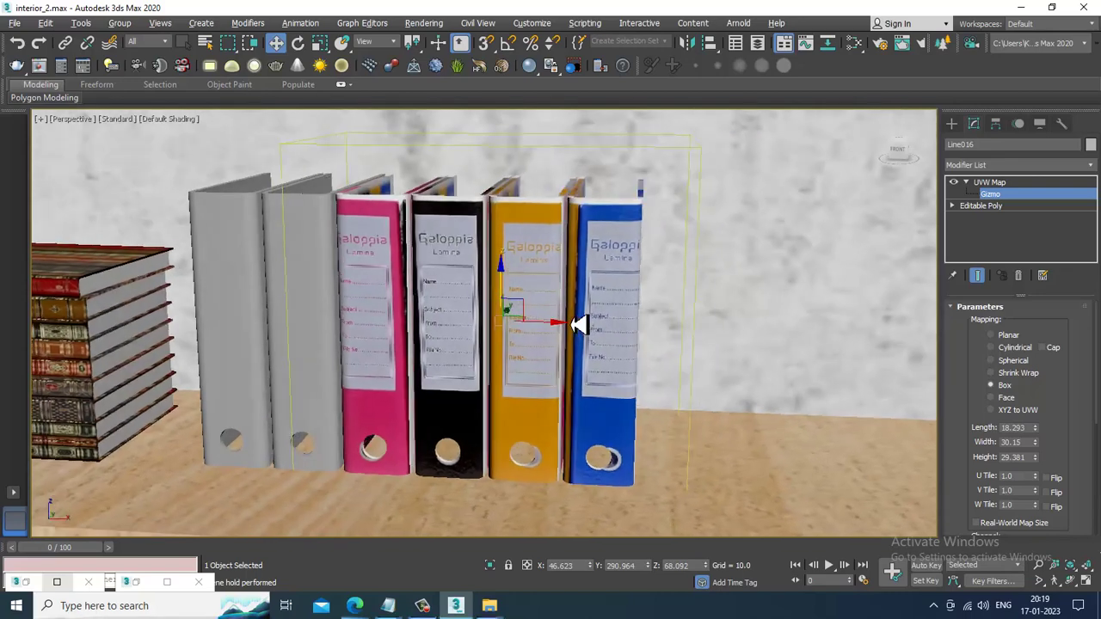
pyautogui.keyDown('alt'); pyautogui.moveTo(621, 275); pyautogui.dragTo(553, 332, button='middle'); pyautogui.keyUp('alt')
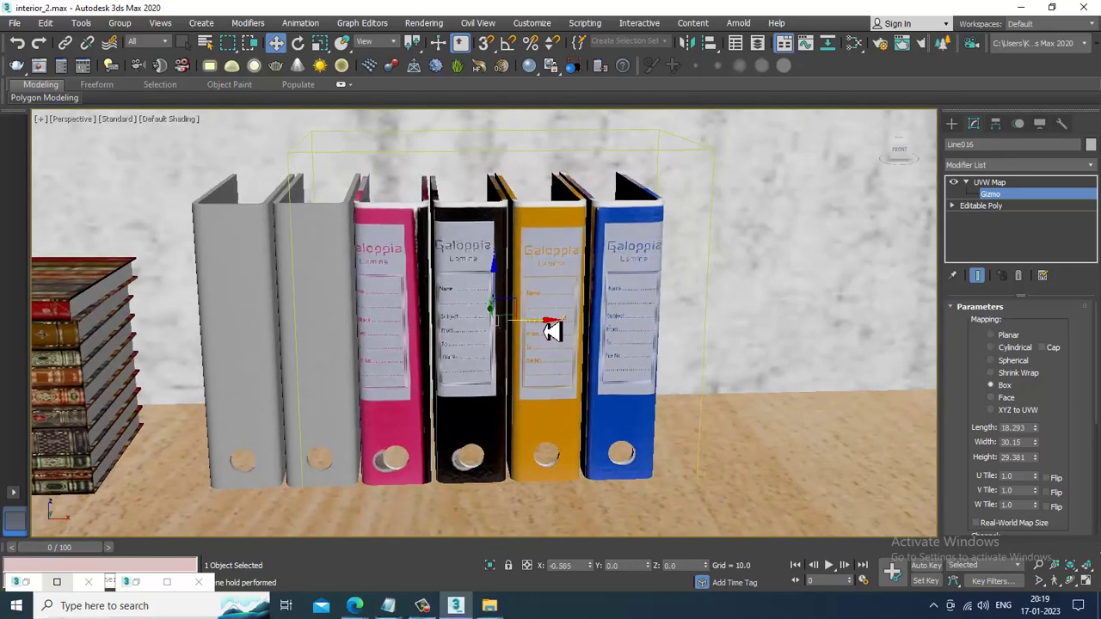
pyautogui.press('r')
pyautogui.moveTo(428, 332); pyautogui.dragTo(438, 333)
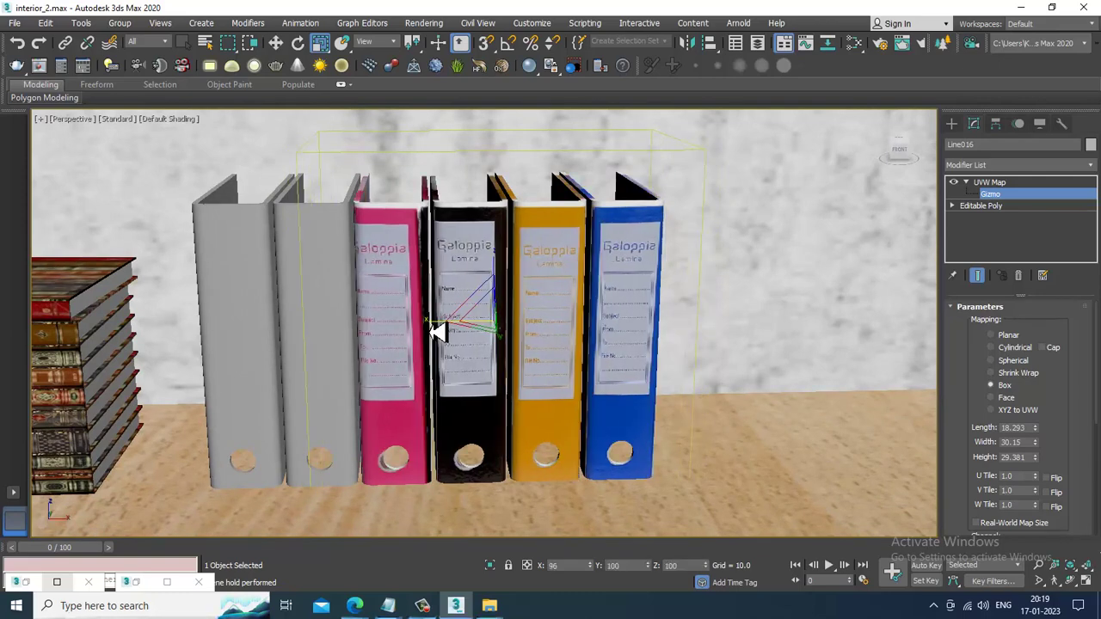
pyautogui.keyDown('alt'); pyautogui.moveTo(469, 324); pyautogui.dragTo(500, 338, button='middle'); pyautogui.keyUp('alt')
pyautogui.press('w')
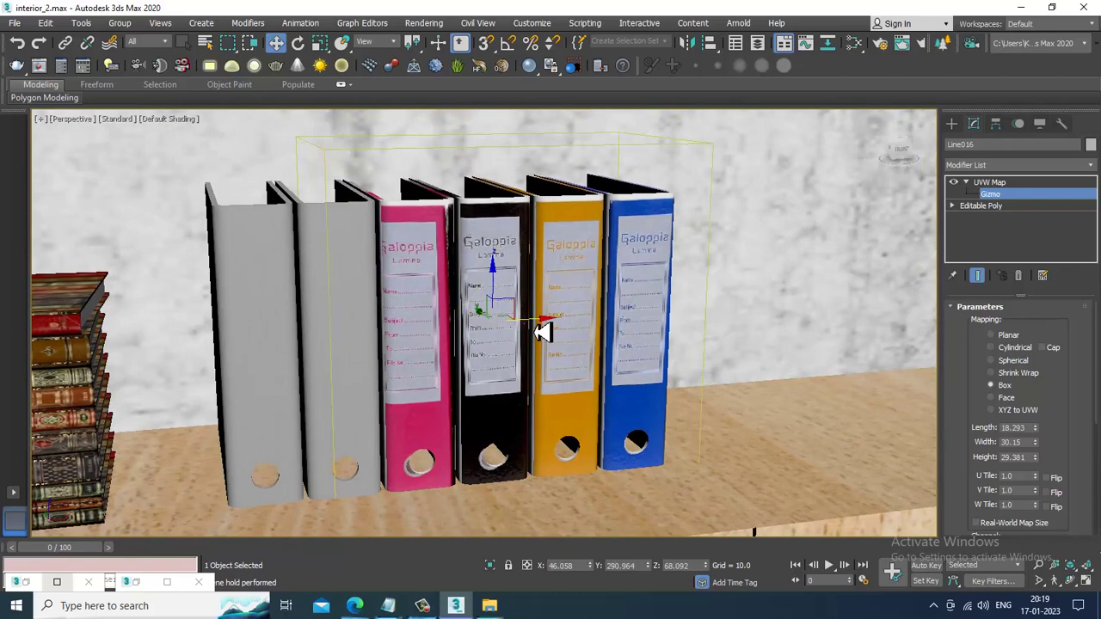
# Delete the two untextured grey binders beside the pink binder
pyautogui.scroll(-3, 517, 315)
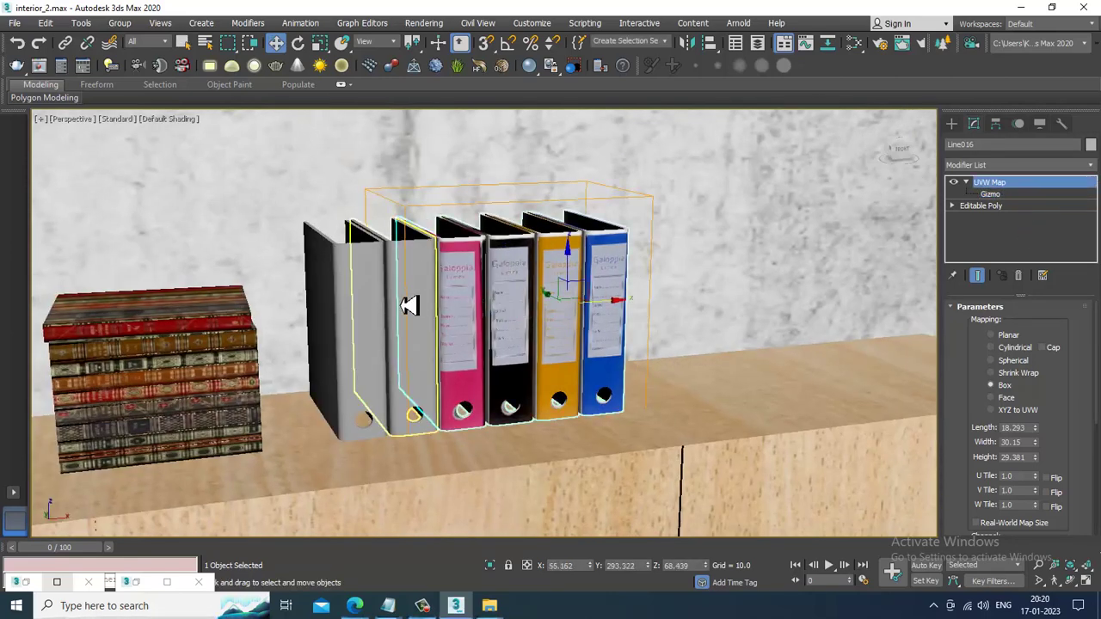
pyautogui.click(402, 315)
pyautogui.press('Delete')
pyautogui.click(369, 312)
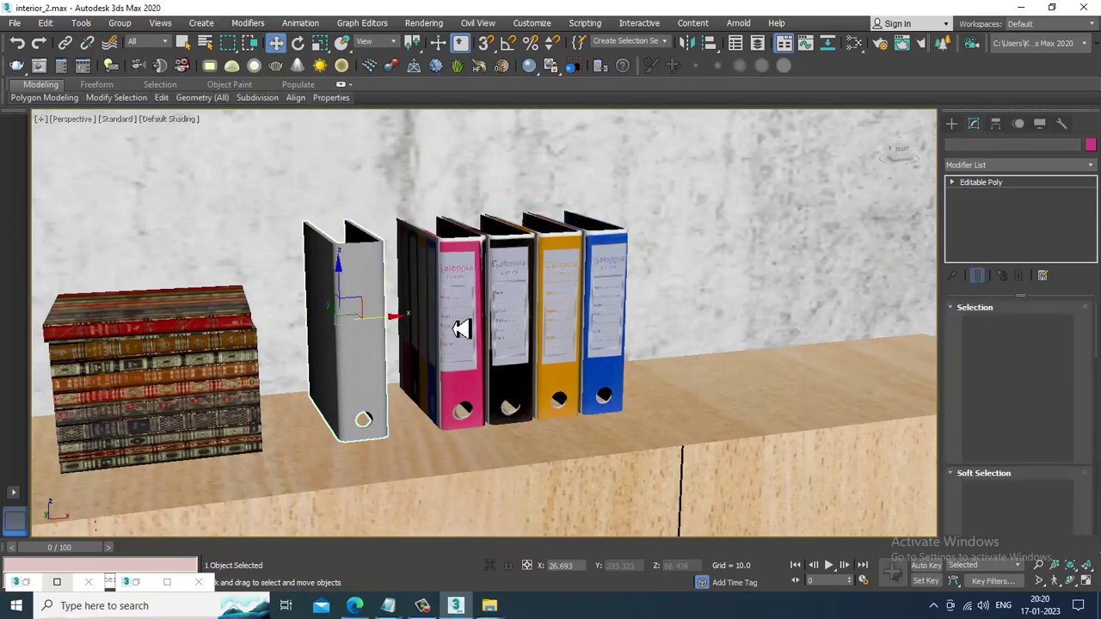
pyautogui.press('Delete')
# Copy the set of four textured binders along the X axis and line both sets up side by side on the cabinet
pyautogui.click(479, 321)
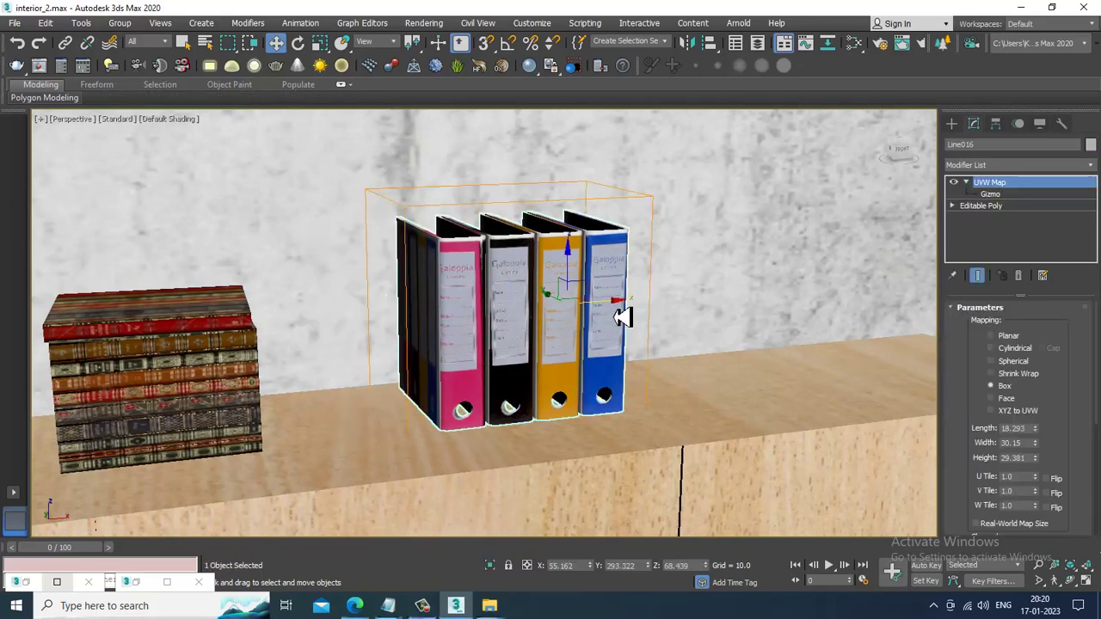
pyautogui.moveTo(616, 311)
pyautogui.mouseDown()
pyautogui.moveTo(557, 309)
pyautogui.moveTo(750, 307)
pyautogui.moveTo(730, 310)
pyautogui.mouseUp()
pyautogui.click(558, 364)
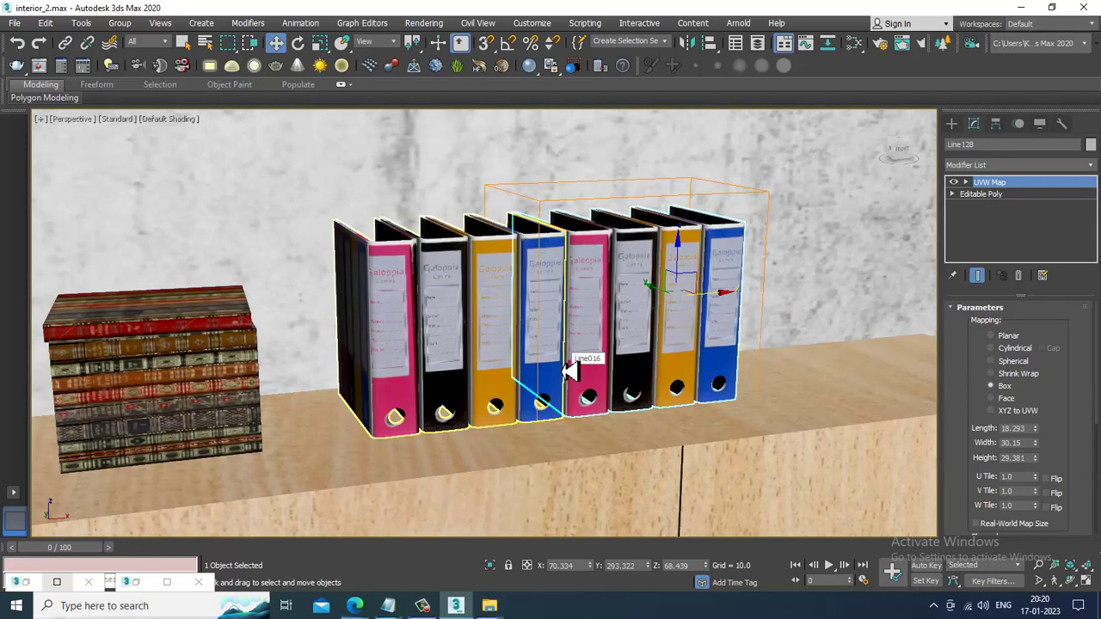
# Select the outermost plain grey box at the far end of the cabinet and bring up its geometry editing options
pyautogui.scroll(-10, 561, 328)
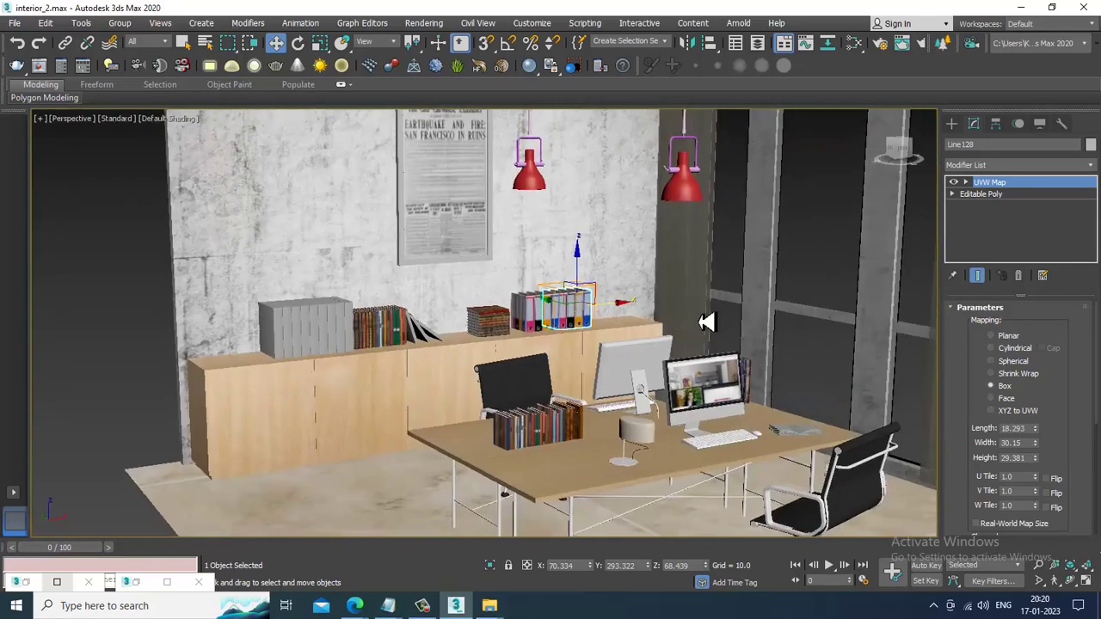
pyautogui.moveTo(707, 321); pyautogui.dragTo(634, 305, button='middle')
pyautogui.moveTo(601, 368)
pyautogui.keyDown('alt'); pyautogui.mouseDown(button='middle')
pyautogui.moveTo(590, 362)
pyautogui.moveTo(615, 357)
pyautogui.mouseUp(button='middle'); pyautogui.keyUp('alt')
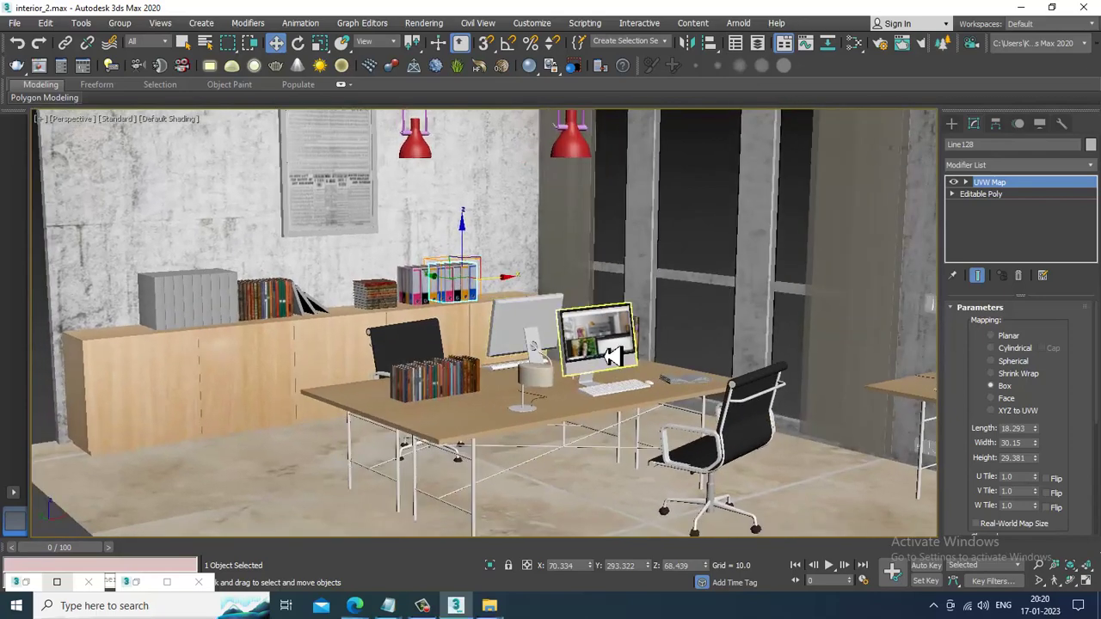
pyautogui.scroll(5, 308, 297)
pyautogui.moveTo(308, 297); pyautogui.dragTo(451, 351, button='middle')
pyautogui.scroll(6, 374, 346)
pyautogui.moveTo(374, 346); pyautogui.dragTo(559, 336, button='middle')
pyautogui.click(461, 359)
pyautogui.keyDown('alt'); pyautogui.moveTo(559, 336); pyautogui.dragTo(545, 372, button='middle'); pyautogui.keyUp('alt')
pyautogui.moveTo(546, 372); pyautogui.dragTo(563, 361, button='middle')
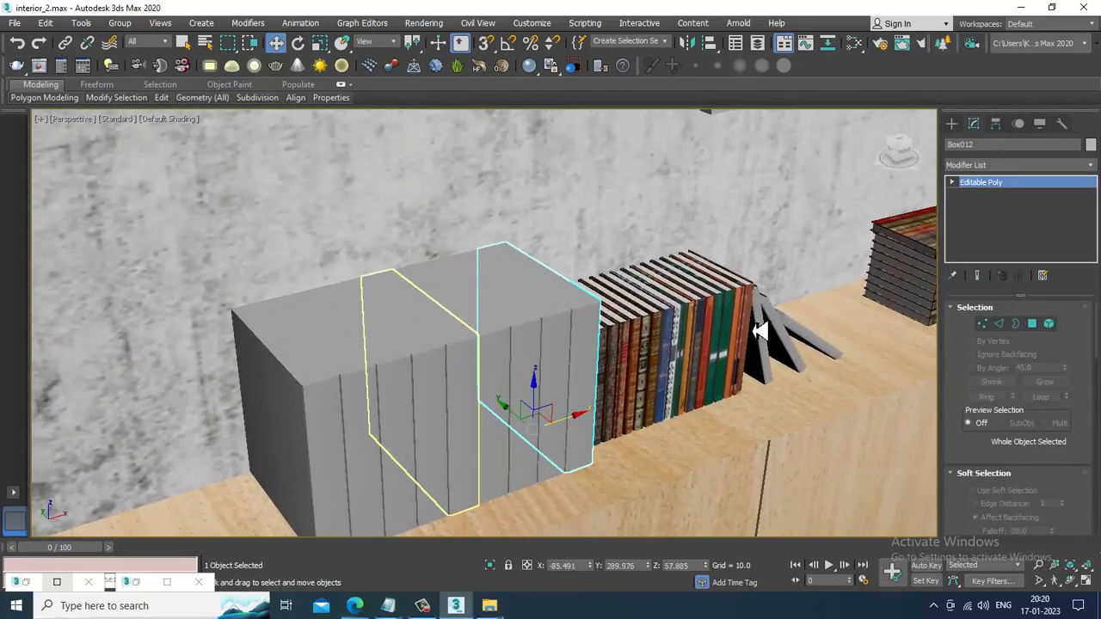
pyautogui.scroll(-3, 964, 453)
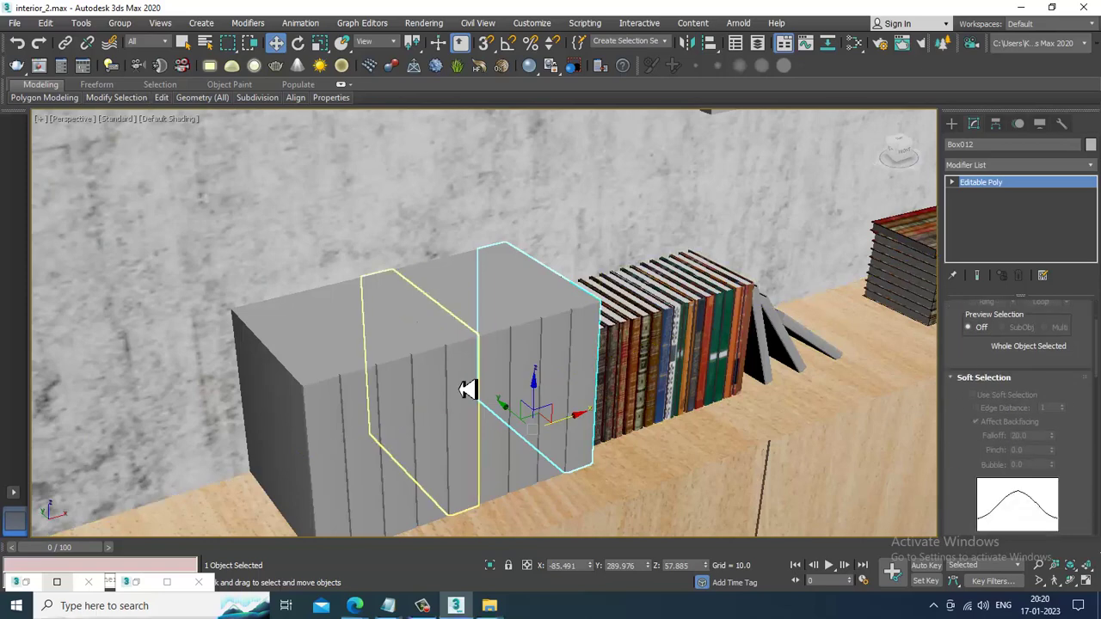
pyautogui.click(303, 363)
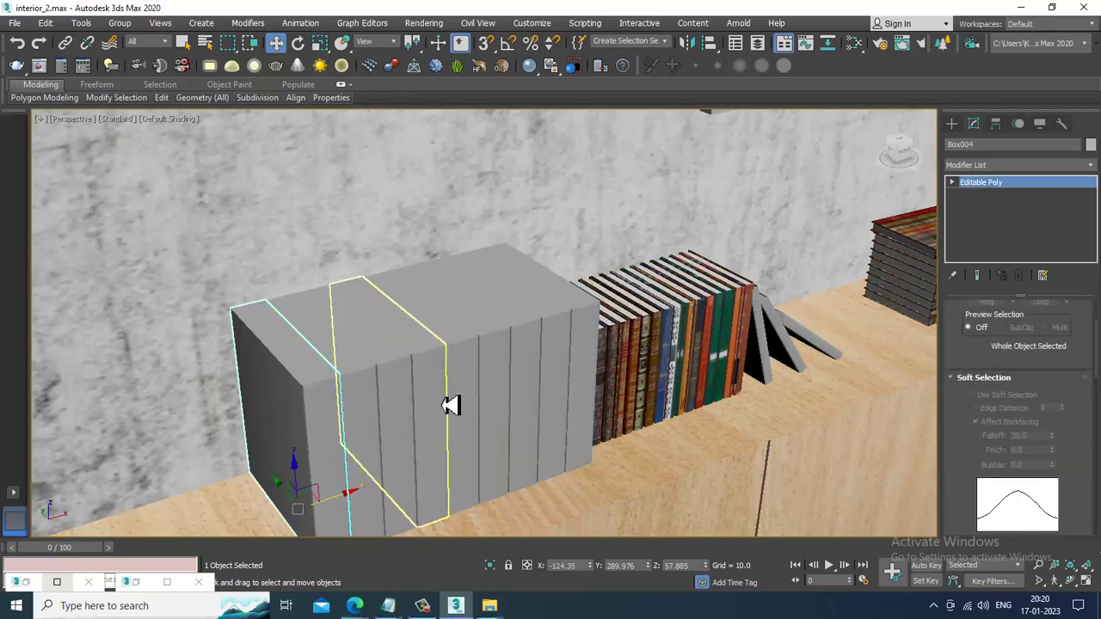
pyautogui.scroll(4, 396, 364)
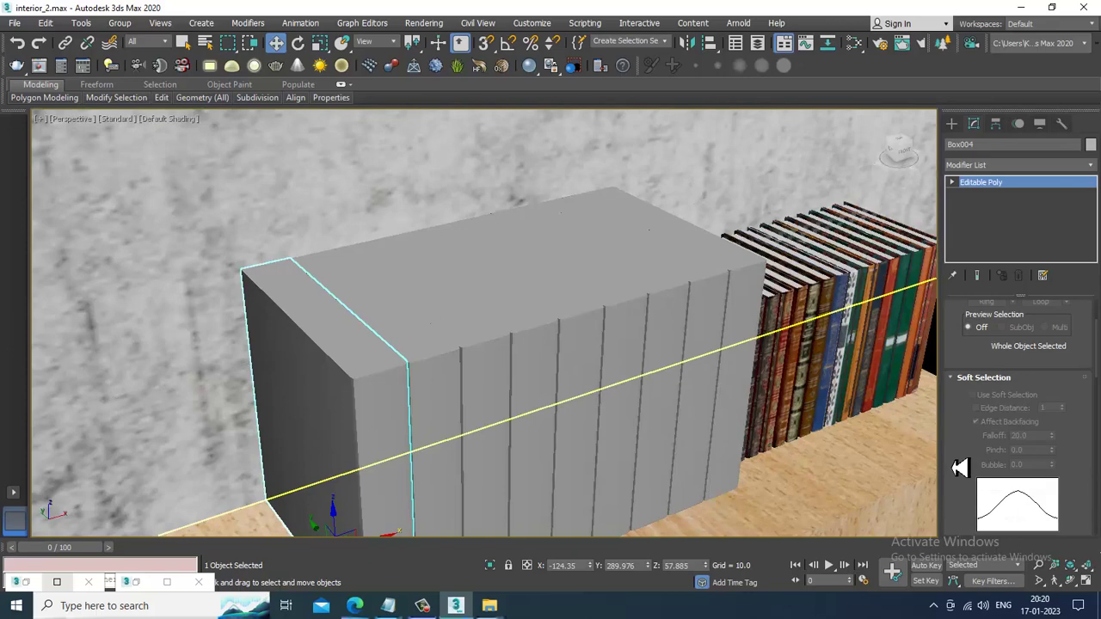
pyautogui.scroll(-8, 998, 364)
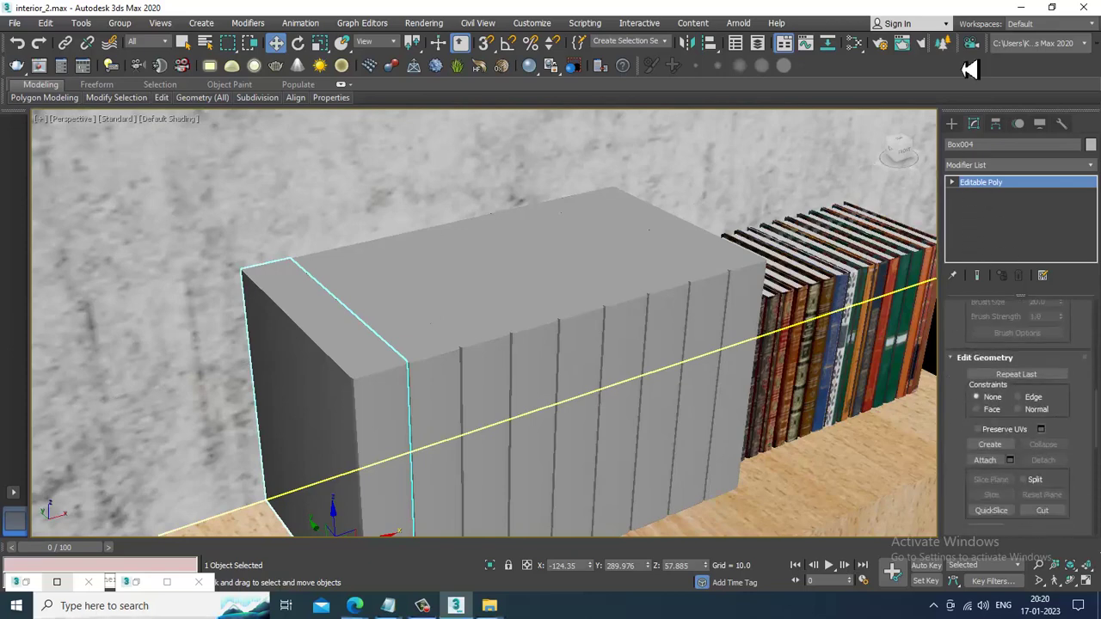
pyautogui.scroll(-5, 549, 279)
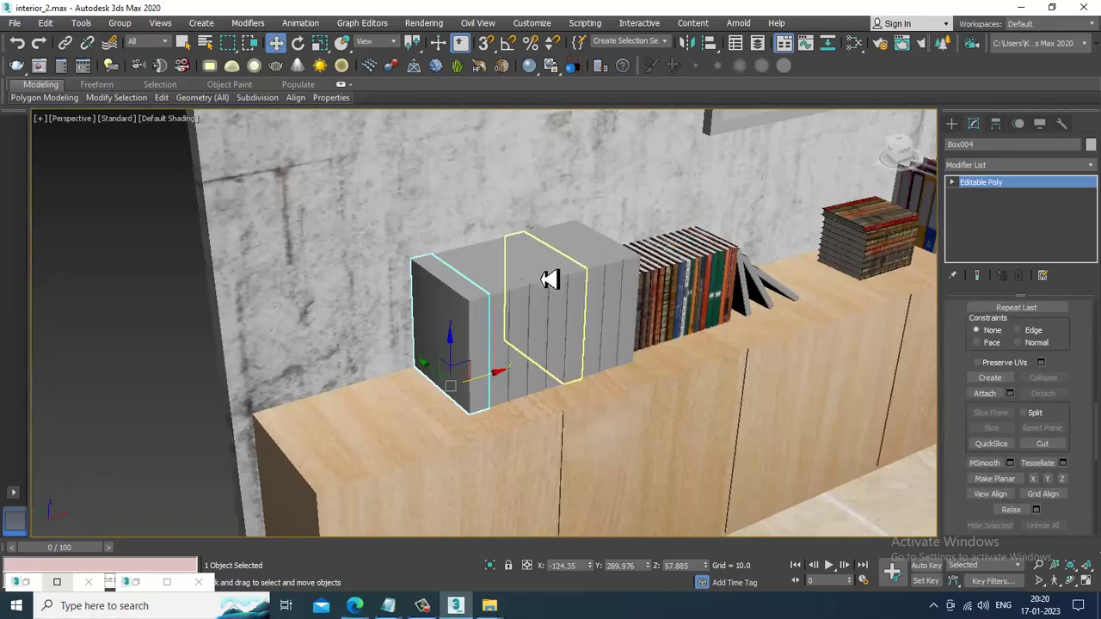
# Examine the books and binders on the cabinet in the reference image 1.jpg
pyautogui.click(35, 586)
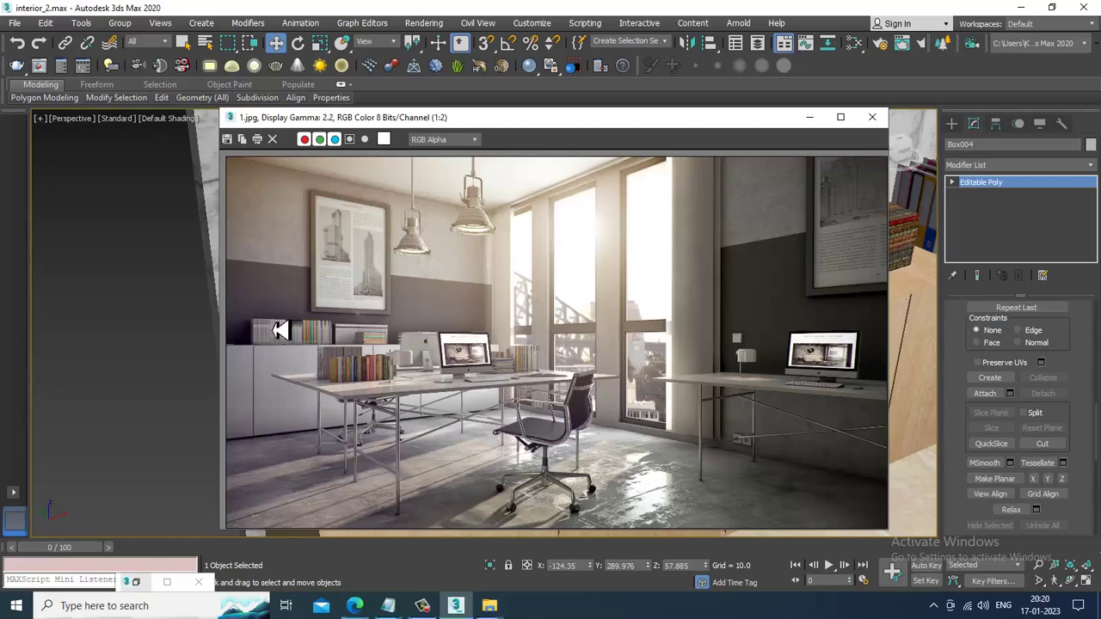
pyautogui.scroll(2, 280, 331)
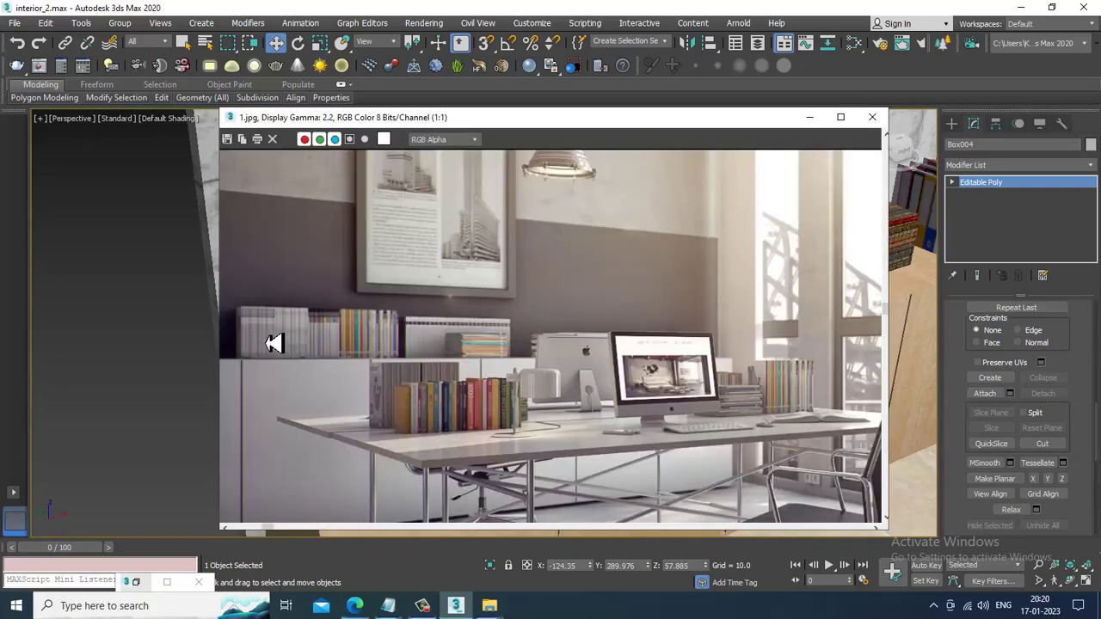
pyautogui.click(809, 118)
# Attach all remaining plain grey boxes in the row to the selected outermost box, leaving the wall separate
pyautogui.keyDown('alt'); pyautogui.moveTo(505, 401); pyautogui.dragTo(641, 323, button='middle'); pyautogui.keyUp('alt')
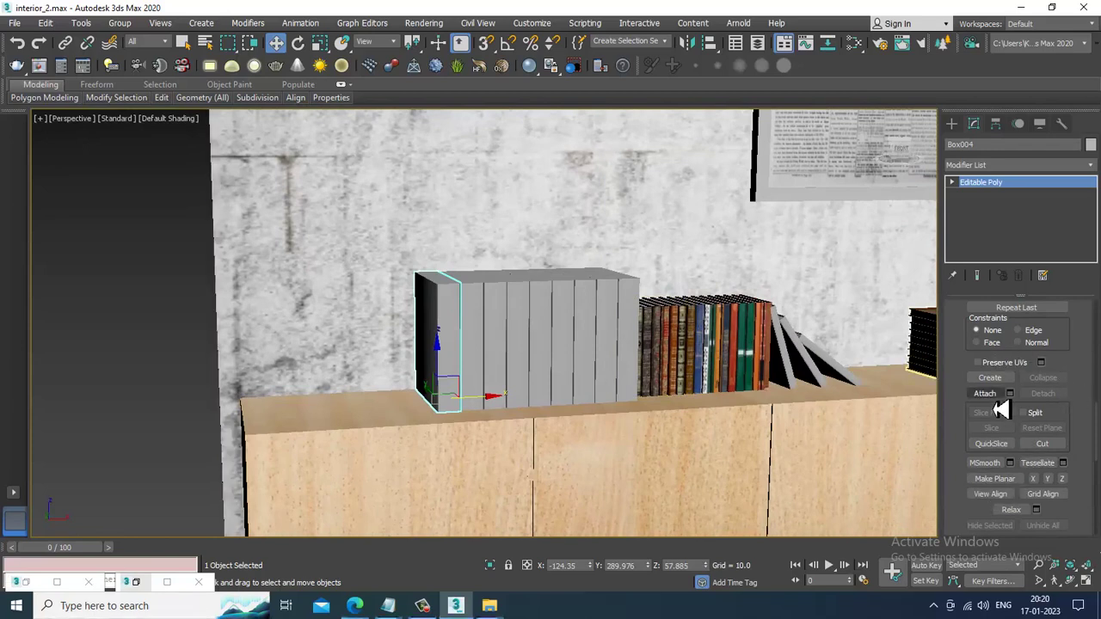
pyautogui.click(986, 394)
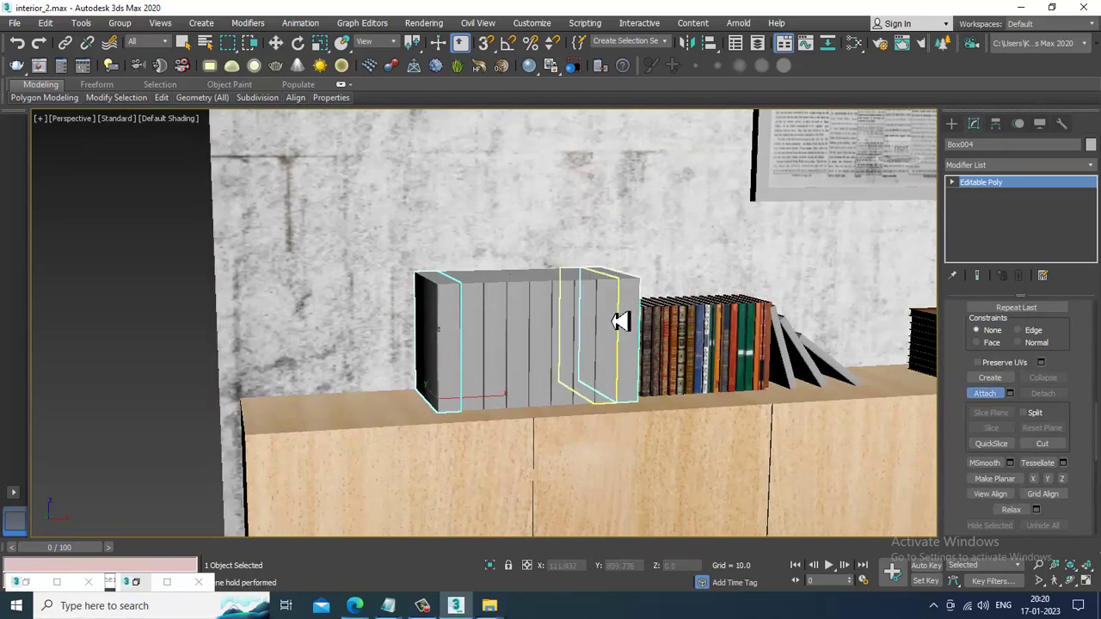
pyautogui.click(544, 341)
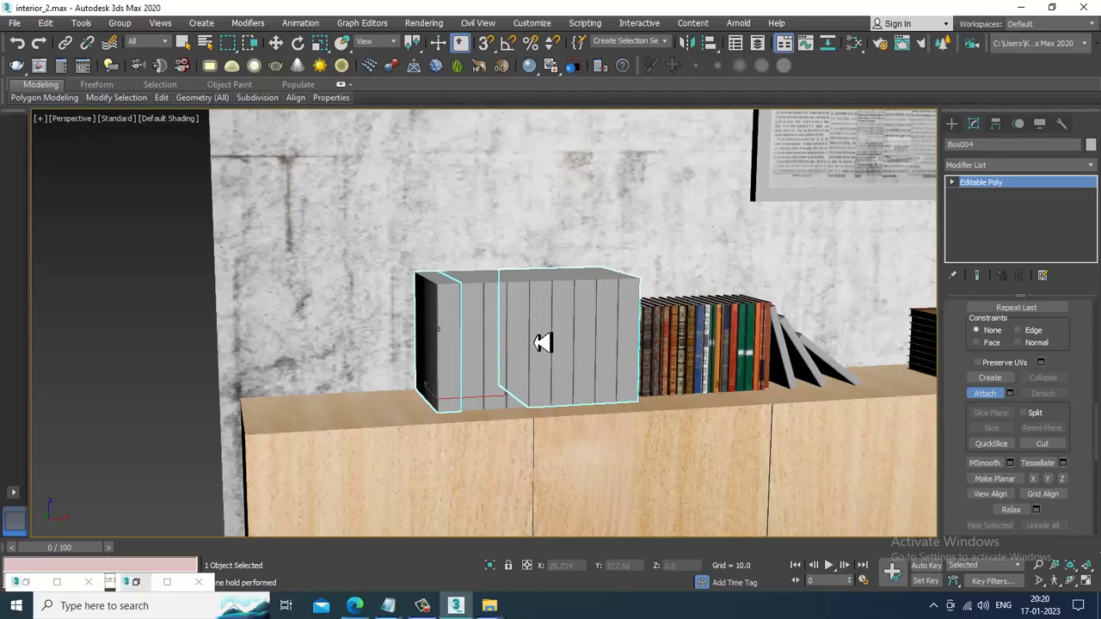
pyautogui.click(457, 345)
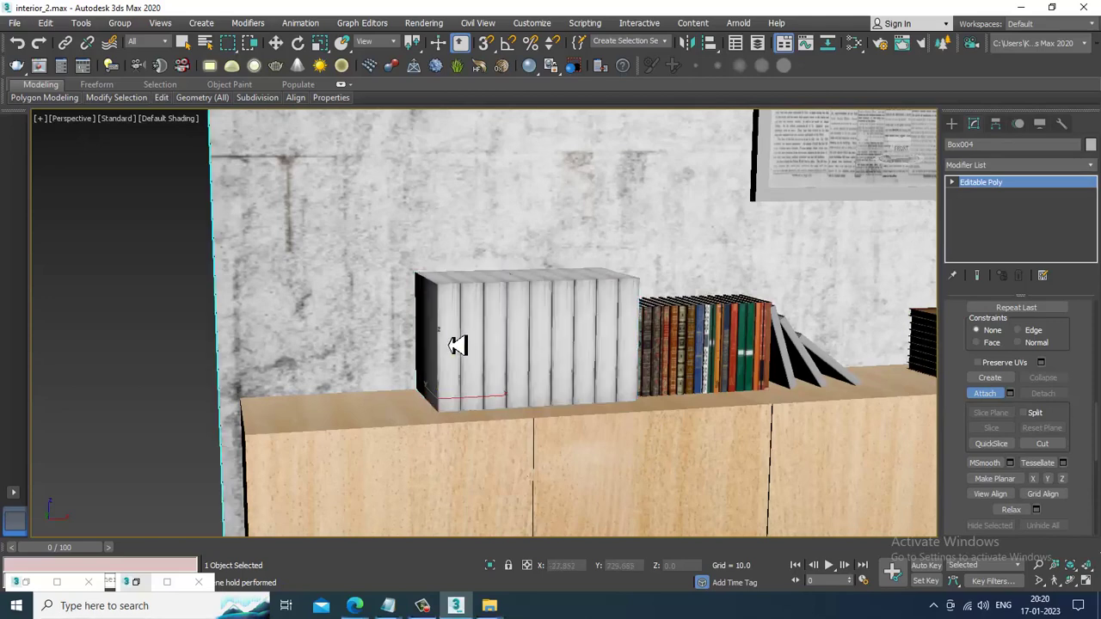
pyautogui.keyDown('alt'); pyautogui.moveTo(587, 339); pyautogui.dragTo(593, 349, button='middle'); pyautogui.keyUp('alt')
pyautogui.hotkey('ctrl', 'z')
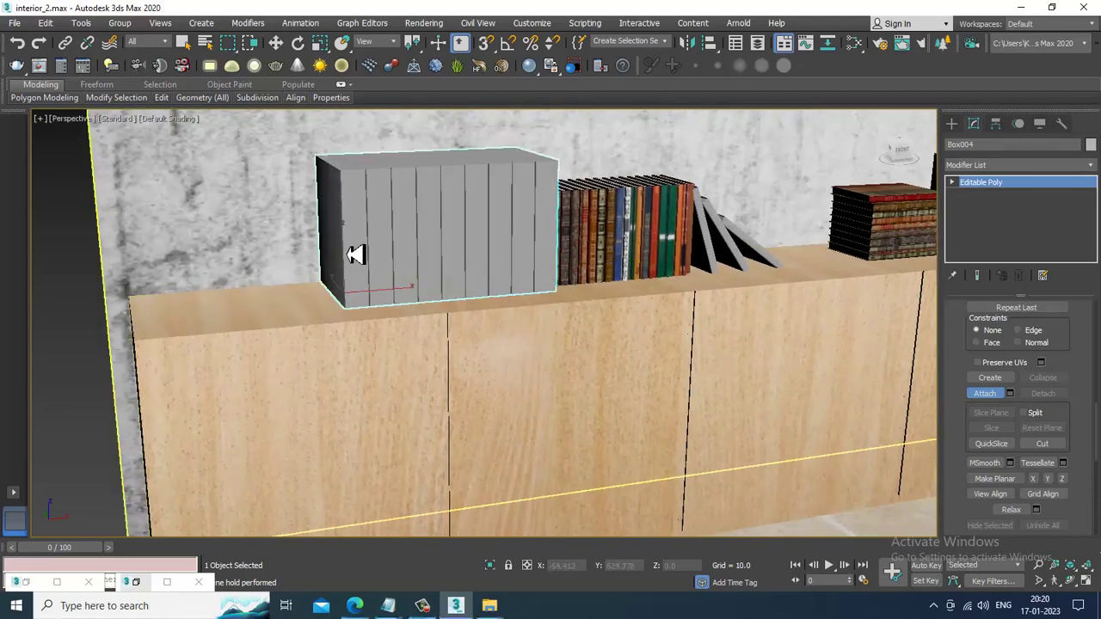
pyautogui.click(354, 254)
pyautogui.rightClick(355, 255)
# Move the attached row of boxes about 1.24 units in the negative X direction along the cabinet
pyautogui.press('w')
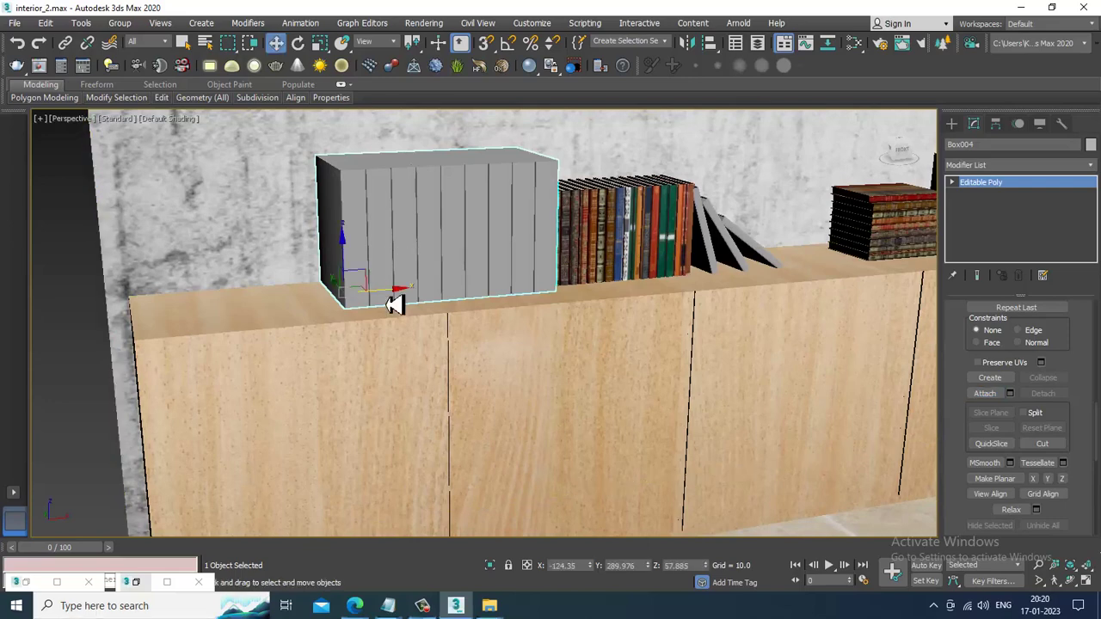
pyautogui.moveTo(394, 301); pyautogui.dragTo(354, 302)
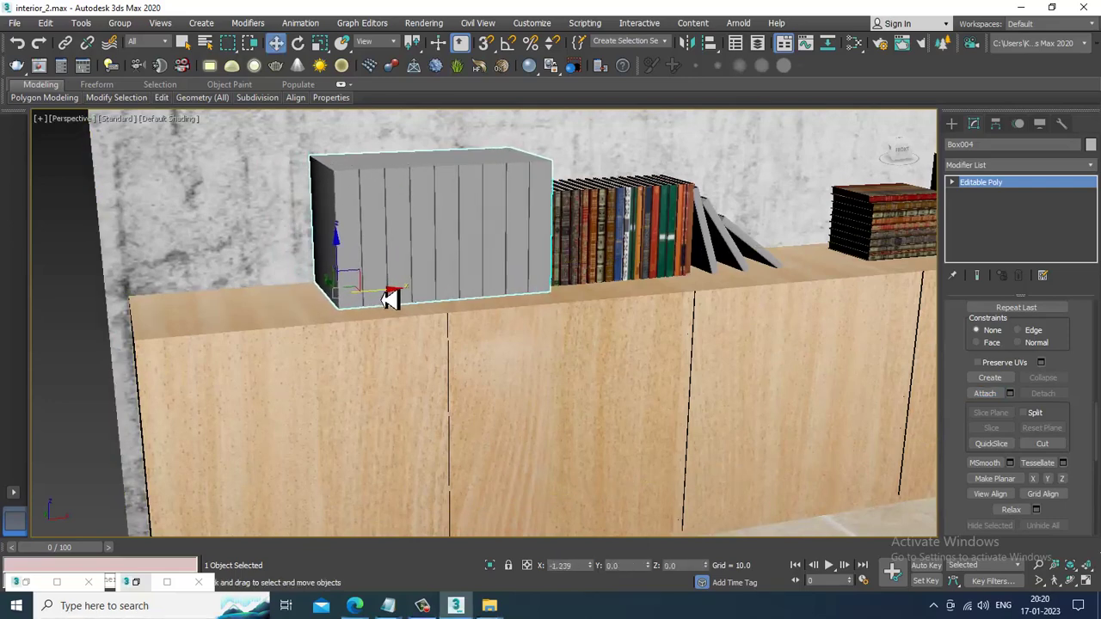
pyautogui.keyDown('alt'); pyautogui.moveTo(389, 298); pyautogui.dragTo(479, 266, button='middle'); pyautogui.keyUp('alt')
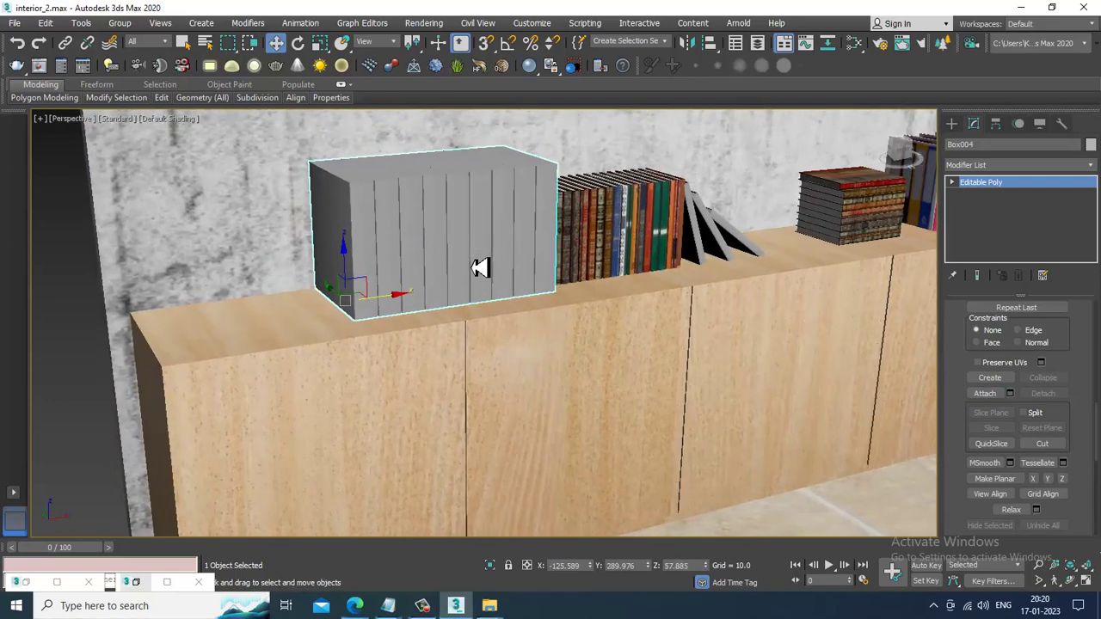
# Create a VRayMtl with the istockphoto-145… book image as its diffuse bitmap and apply it to the attached boxes
pyautogui.press('m')
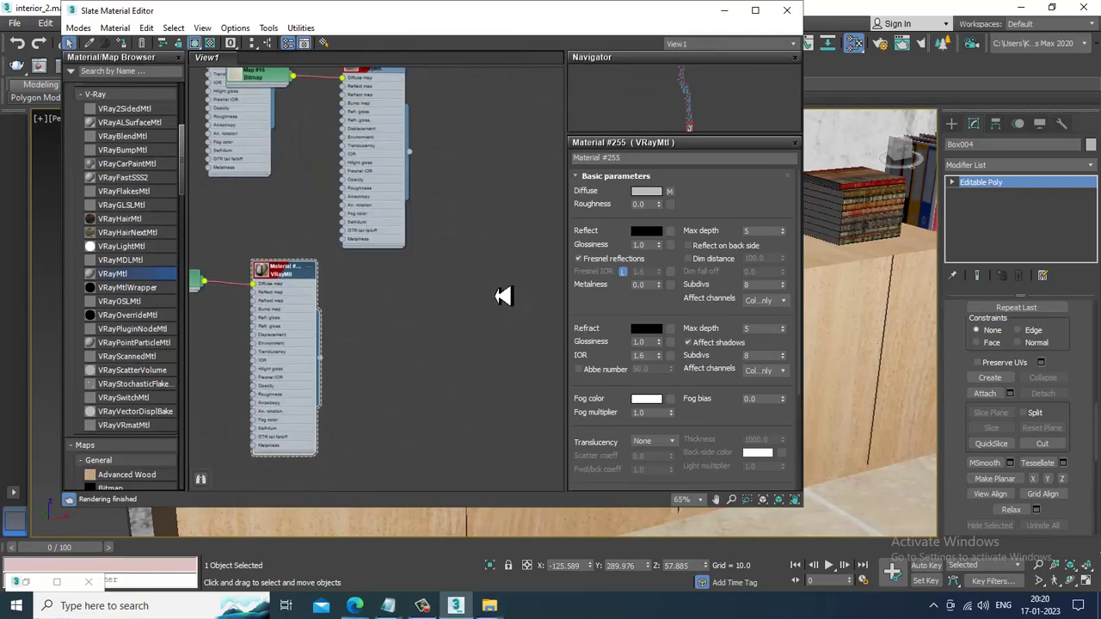
pyautogui.moveTo(503, 296); pyautogui.dragTo(450, 290)
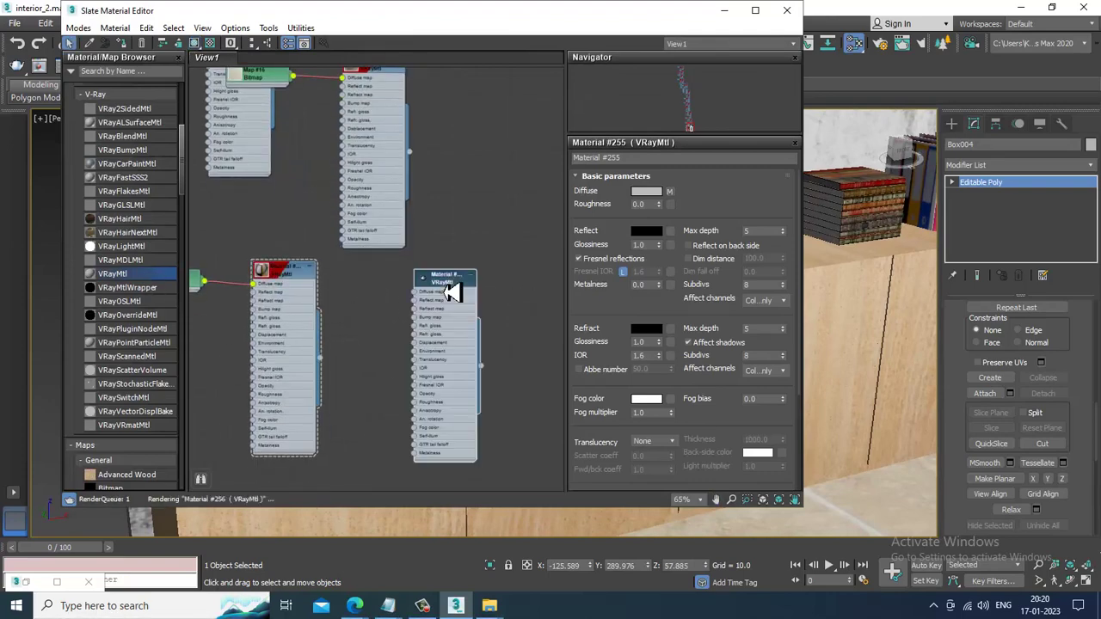
pyautogui.click(673, 193)
pyautogui.doubleClick(504, 169)
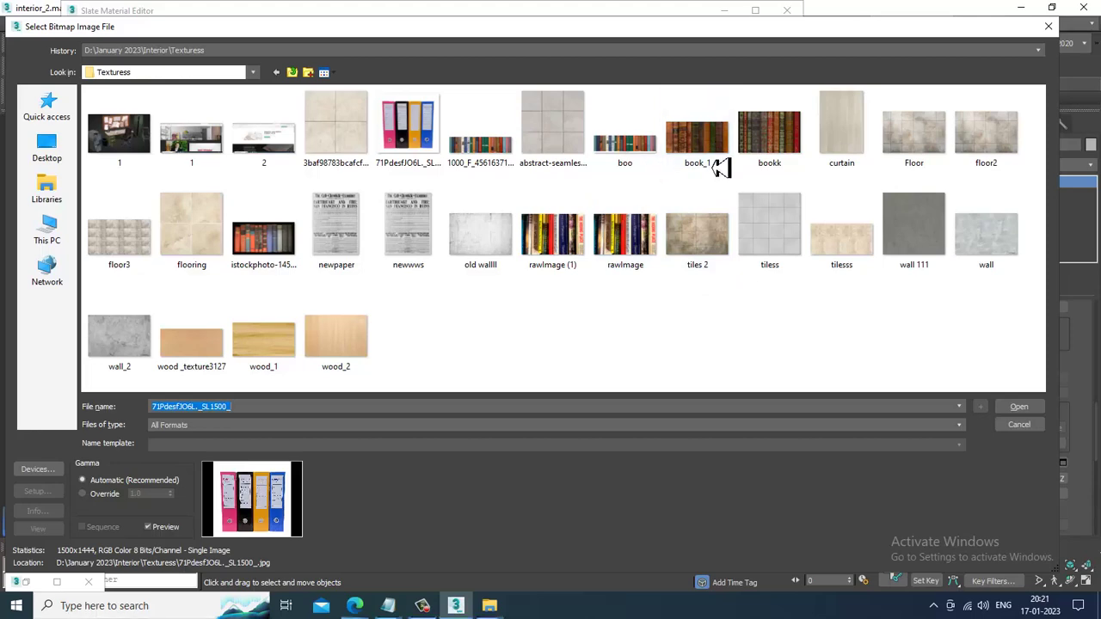
pyautogui.doubleClick(279, 251)
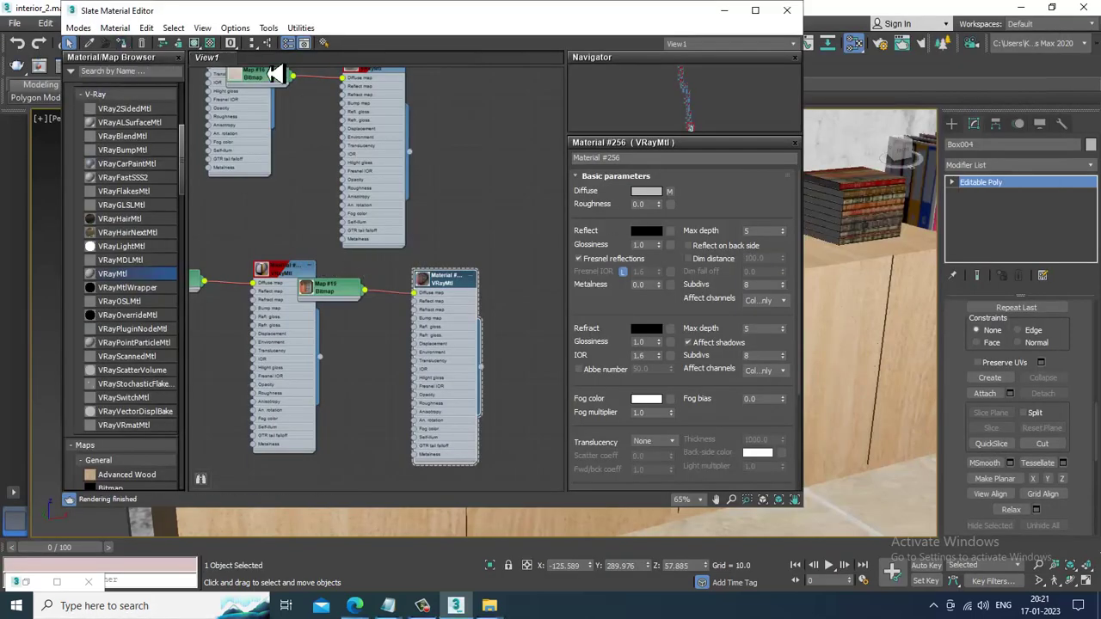
pyautogui.click(724, 11)
pyautogui.moveTo(512, 282); pyautogui.dragTo(534, 302, button='middle')
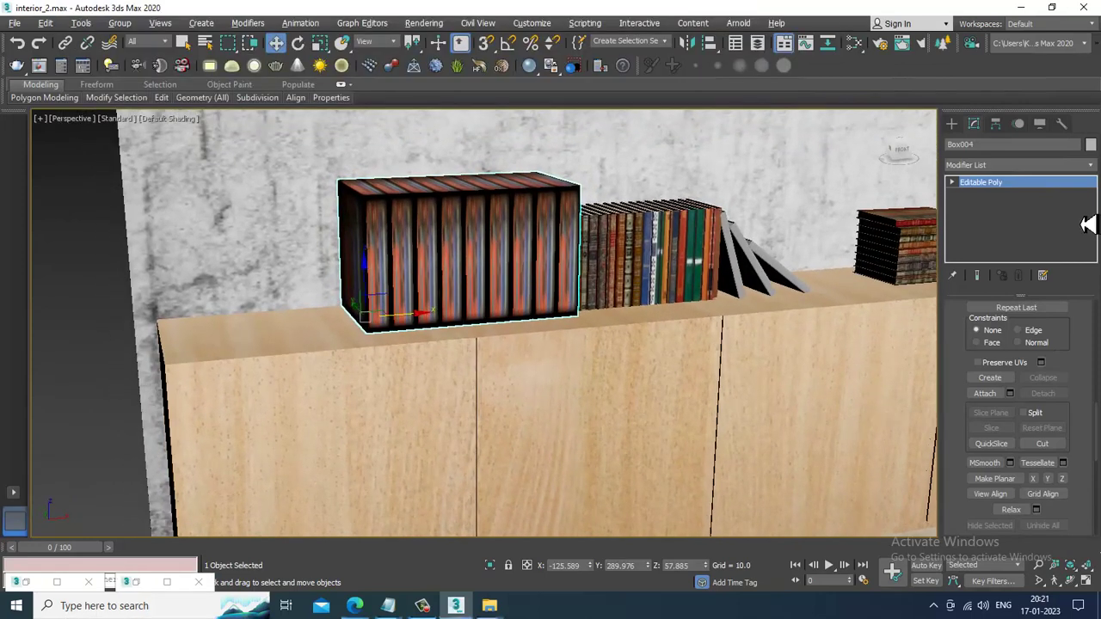
# Add a UVW Map modifier with Box mapping to the boxes and set its width to 55.542 and height to 35.074
pyautogui.click(1019, 165)
pyautogui.press('u')
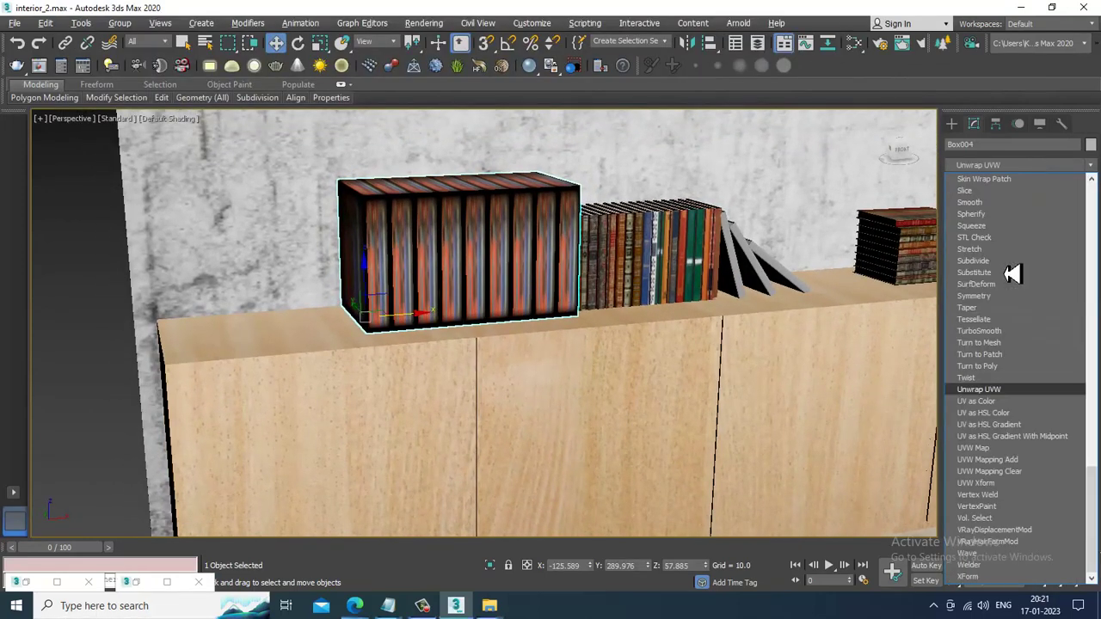
pyautogui.click(1014, 452)
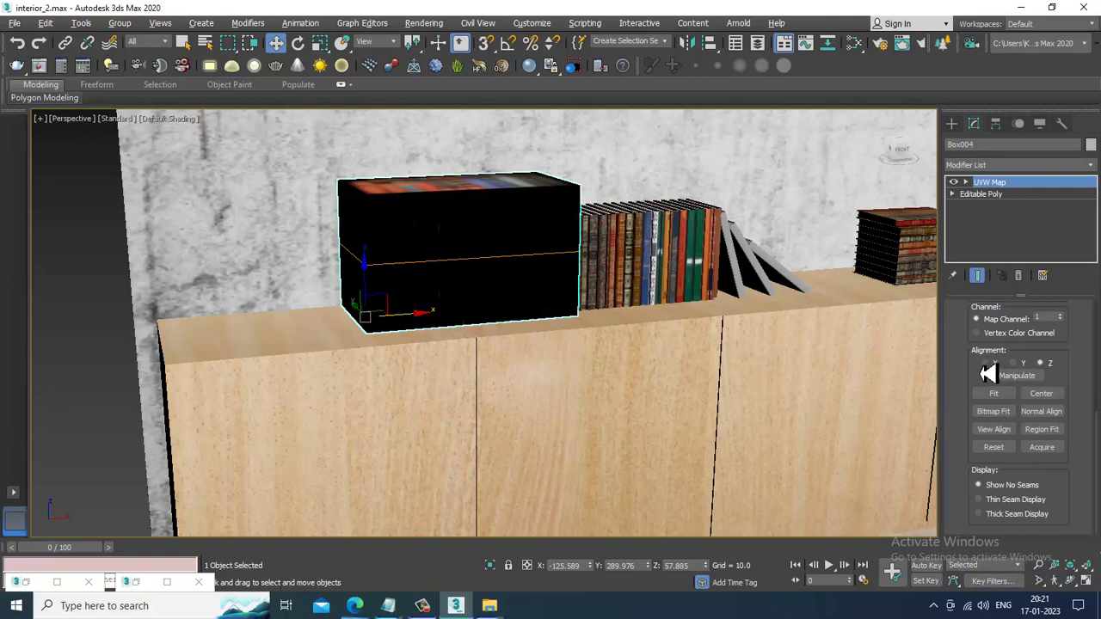
pyautogui.scroll(5, 1032, 412)
pyautogui.click(1005, 342)
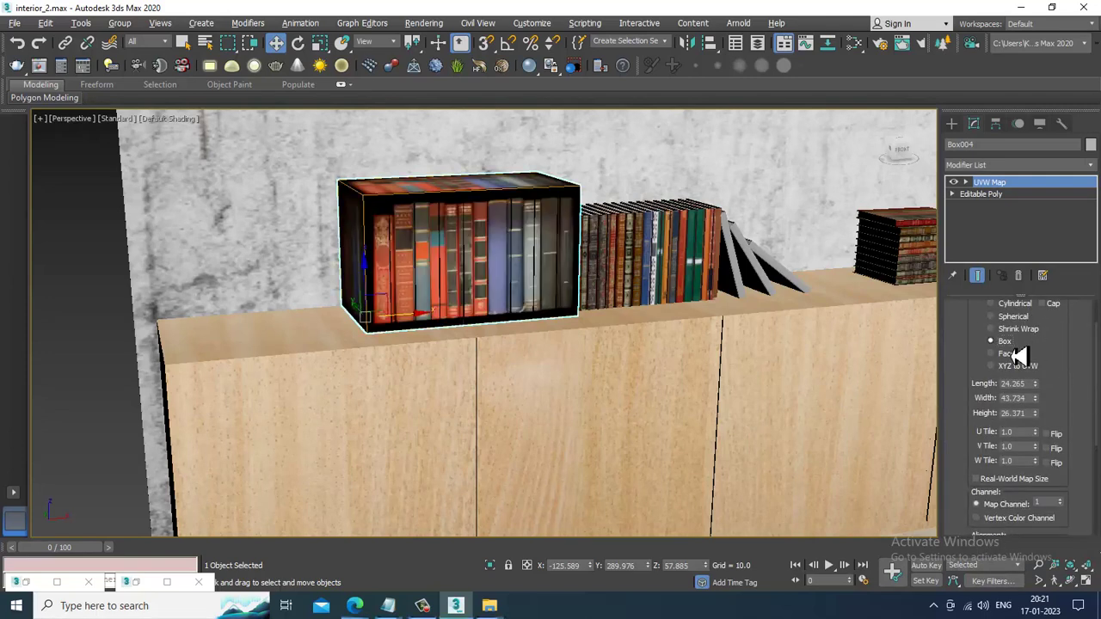
pyautogui.scroll(2, 1054, 449)
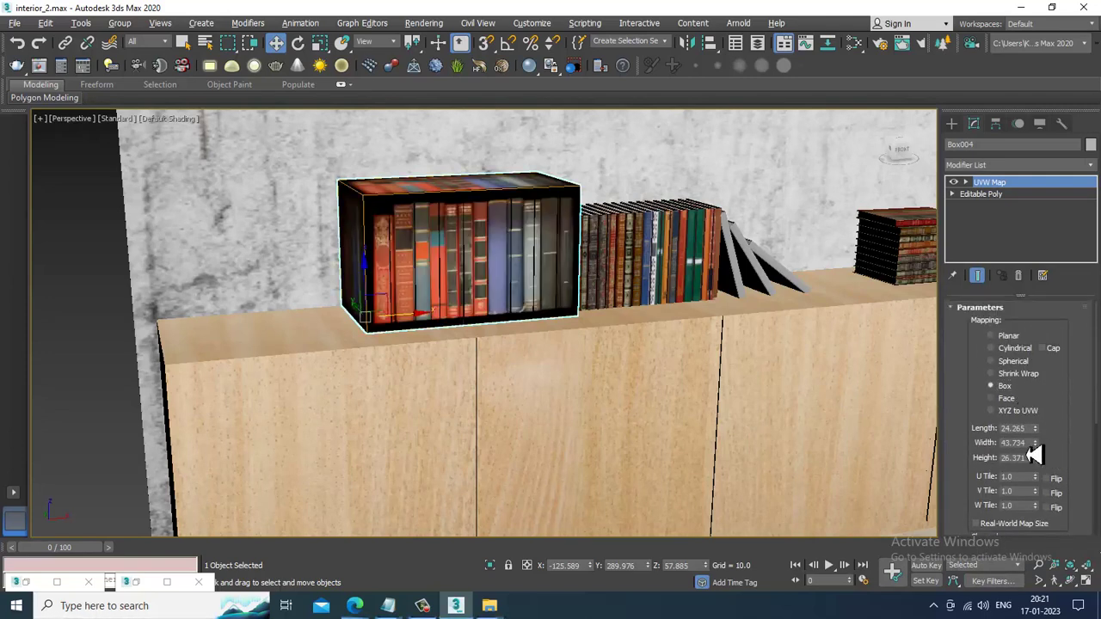
pyautogui.moveTo(1035, 444)
pyautogui.mouseDown()
pyautogui.moveTo(1039, 456)
pyautogui.moveTo(1038, 446)
pyautogui.mouseUp()
pyautogui.scroll(4, 376, 250)
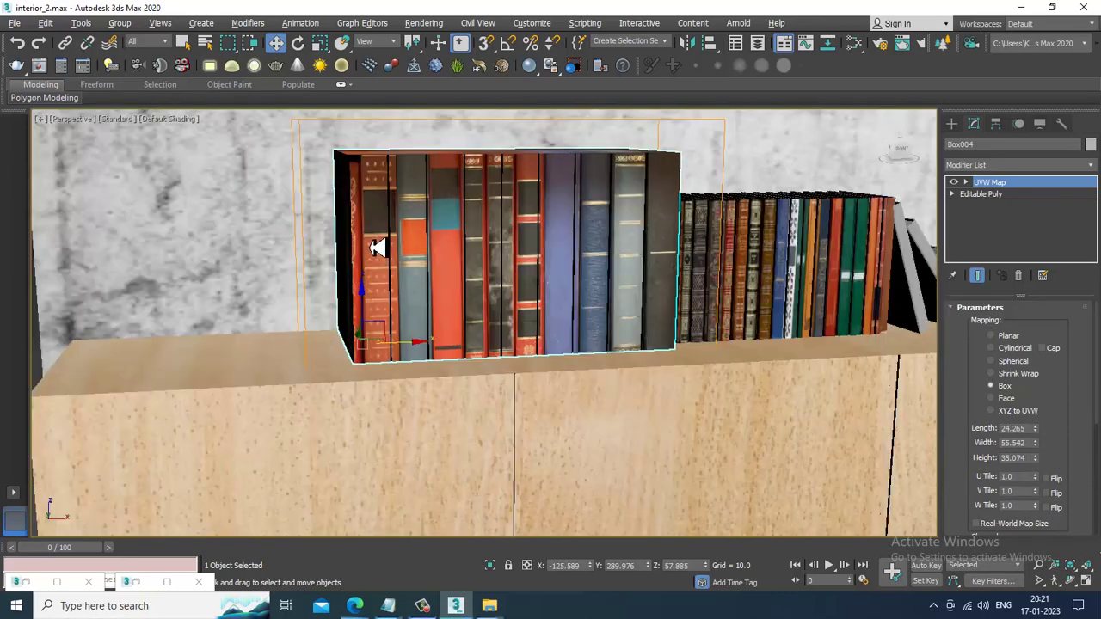
# Convert the mapped boxes to Editable Poly and start editing their polygons
pyautogui.rightClick(503, 219)
pyautogui.moveTo(593, 357)
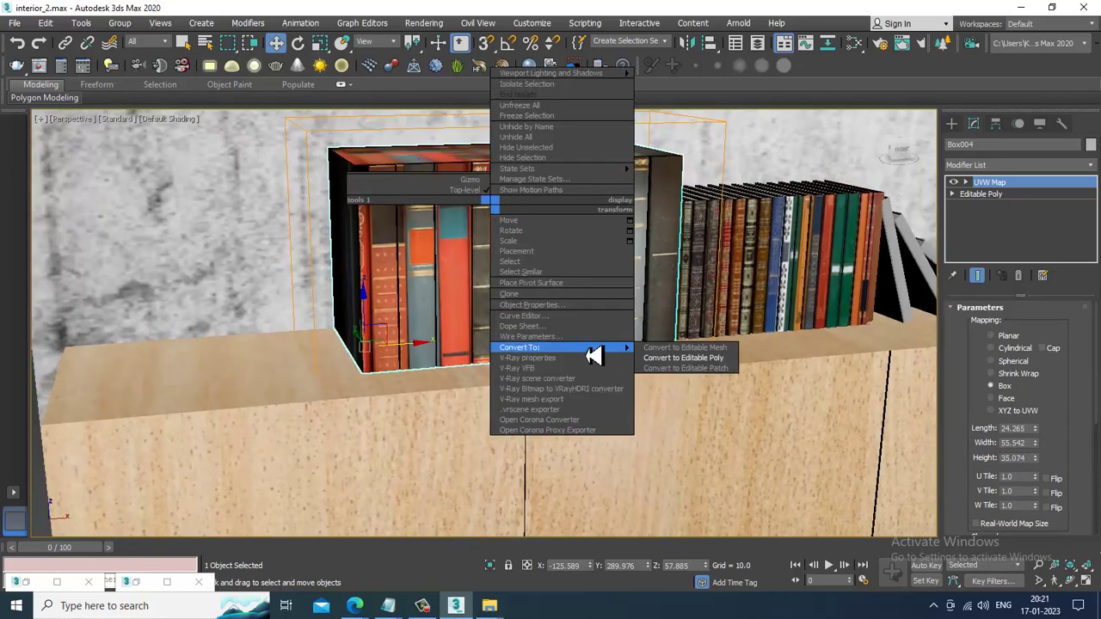
pyautogui.click(723, 363)
pyautogui.keyDown('alt'); pyautogui.moveTo(566, 261); pyautogui.dragTo(564, 283, button='middle'); pyautogui.keyUp('alt')
pyautogui.press('4')
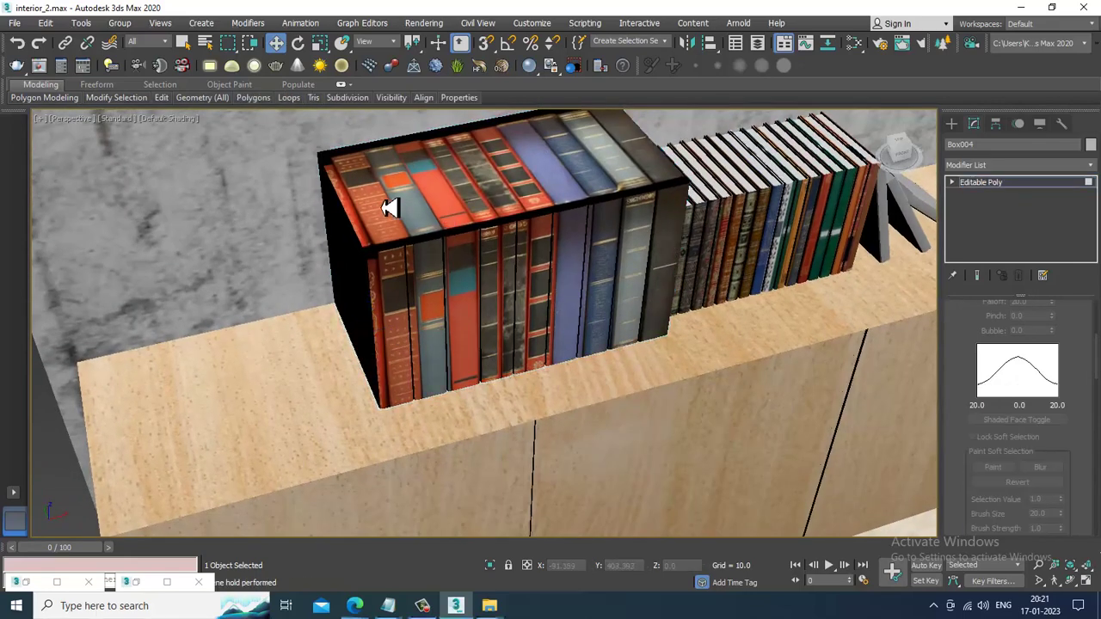
# Show edged faces and select the top polygons of all the boxes in the row
pyautogui.click(365, 218)
pyautogui.press('F4')
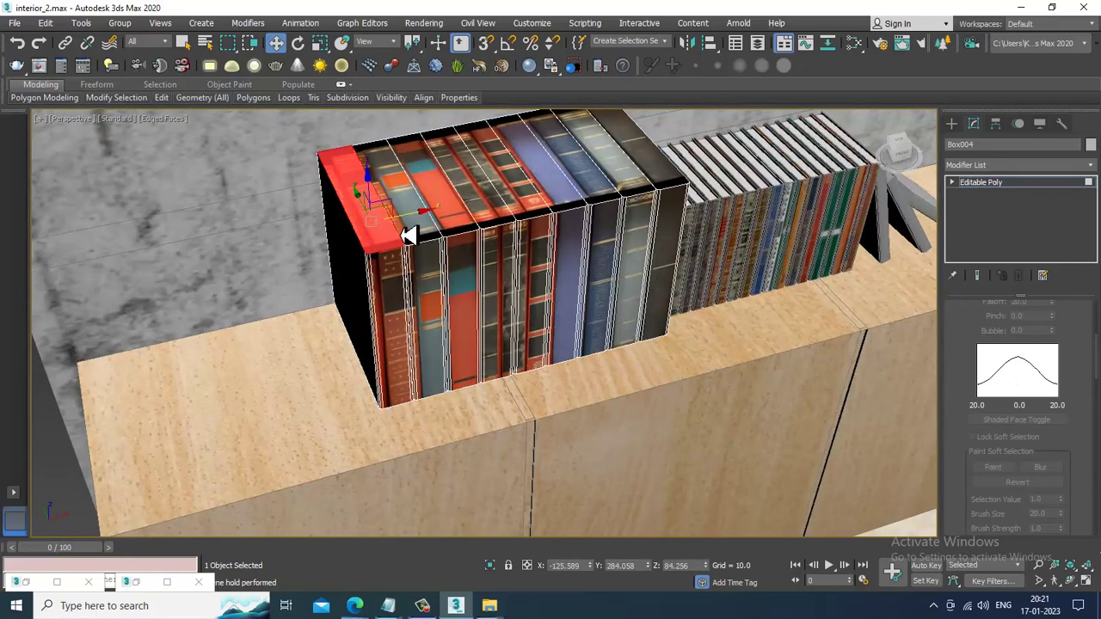
pyautogui.keyDown('ctrl'); pyautogui.click(433, 227); pyautogui.keyUp('ctrl')
pyautogui.keyDown('ctrl'); pyautogui.click(482, 207); pyautogui.keyUp('ctrl')
pyautogui.keyDown('ctrl'); pyautogui.click(511, 196); pyautogui.keyUp('ctrl')
pyautogui.keyDown('ctrl'); pyautogui.click(537, 181); pyautogui.keyUp('ctrl')
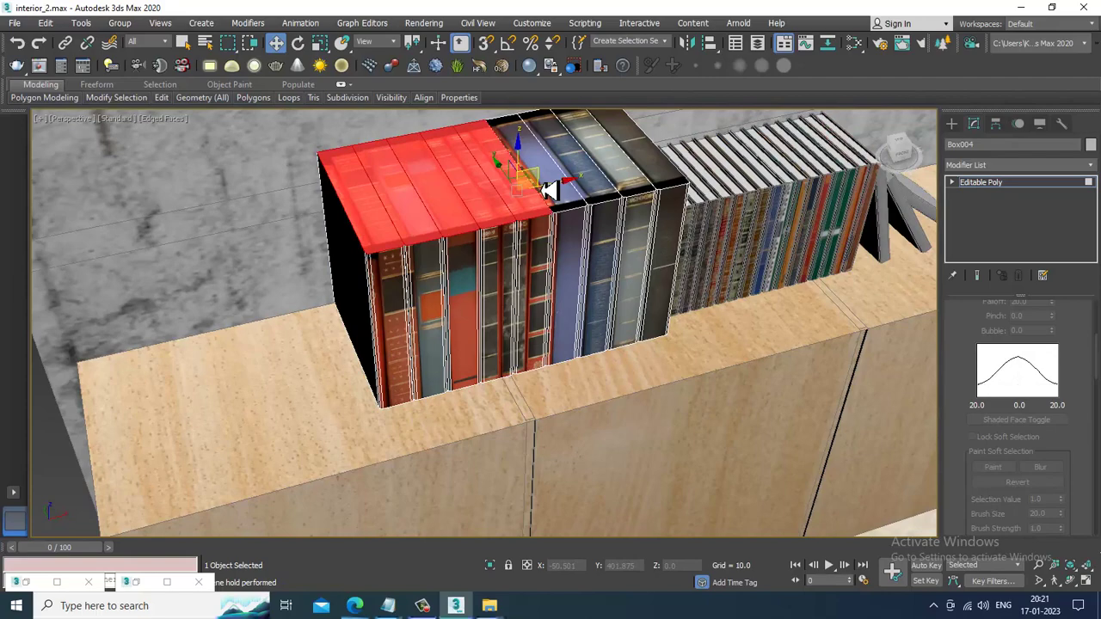
pyautogui.keyDown('ctrl'); pyautogui.click(592, 176); pyautogui.keyUp('ctrl')
pyautogui.keyDown('ctrl'); pyautogui.click(649, 155); pyautogui.keyUp('ctrl')
pyautogui.keyDown('ctrl'); pyautogui.click(661, 159); pyautogui.keyUp('ctrl')
# Apply the existing plain off-white VRayMtl, Material #180, to the selected top polygons and deselect the boxes
pyautogui.keyDown('alt'); pyautogui.moveTo(661, 159); pyautogui.dragTo(634, 206, button='middle'); pyautogui.keyUp('alt')
pyautogui.press('m')
pyautogui.moveTo(443, 189); pyautogui.dragTo(499, 411, button='middle')
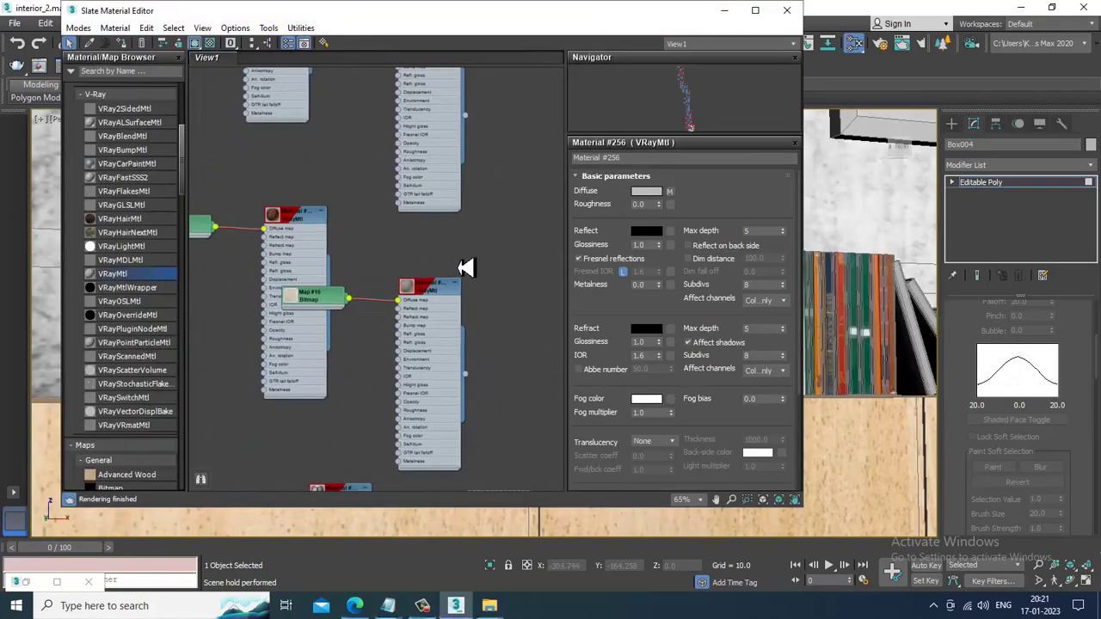
pyautogui.scroll(-1, 466, 268)
pyautogui.moveTo(459, 147); pyautogui.dragTo(499, 352, button='middle')
pyautogui.moveTo(469, 168); pyautogui.dragTo(468, 303, button='middle')
pyautogui.moveTo(435, 120); pyautogui.dragTo(472, 317, button='middle')
pyautogui.doubleClick(443, 217)
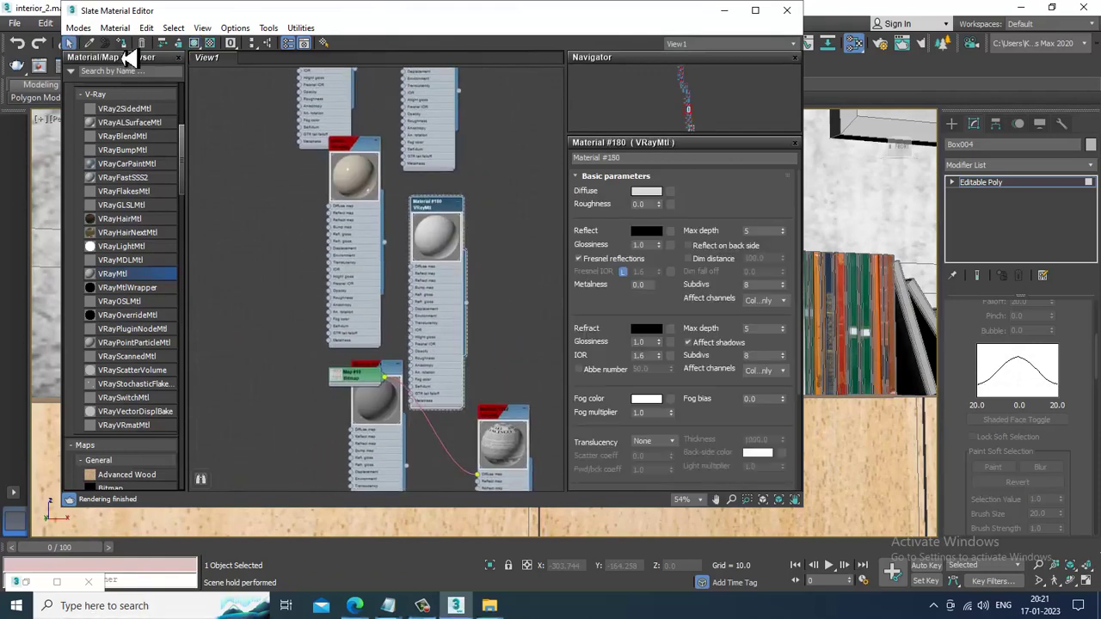
pyautogui.click(725, 11)
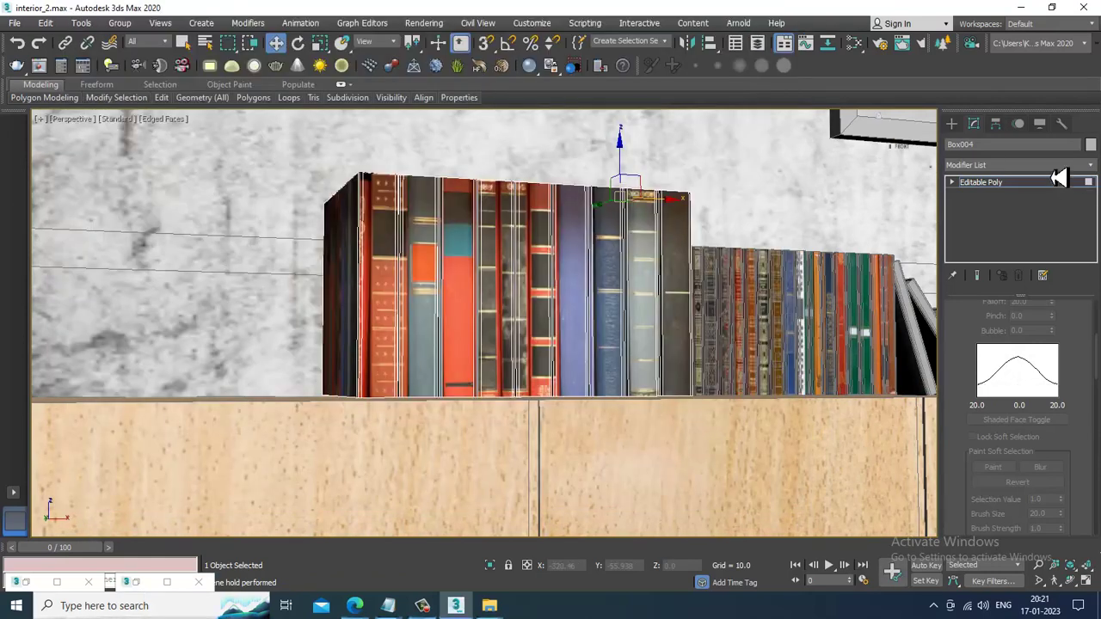
pyautogui.click(1045, 182)
pyautogui.scroll(-4, 765, 344)
pyautogui.moveTo(747, 380); pyautogui.dragTo(634, 376, button='middle')
pyautogui.click(205, 288)
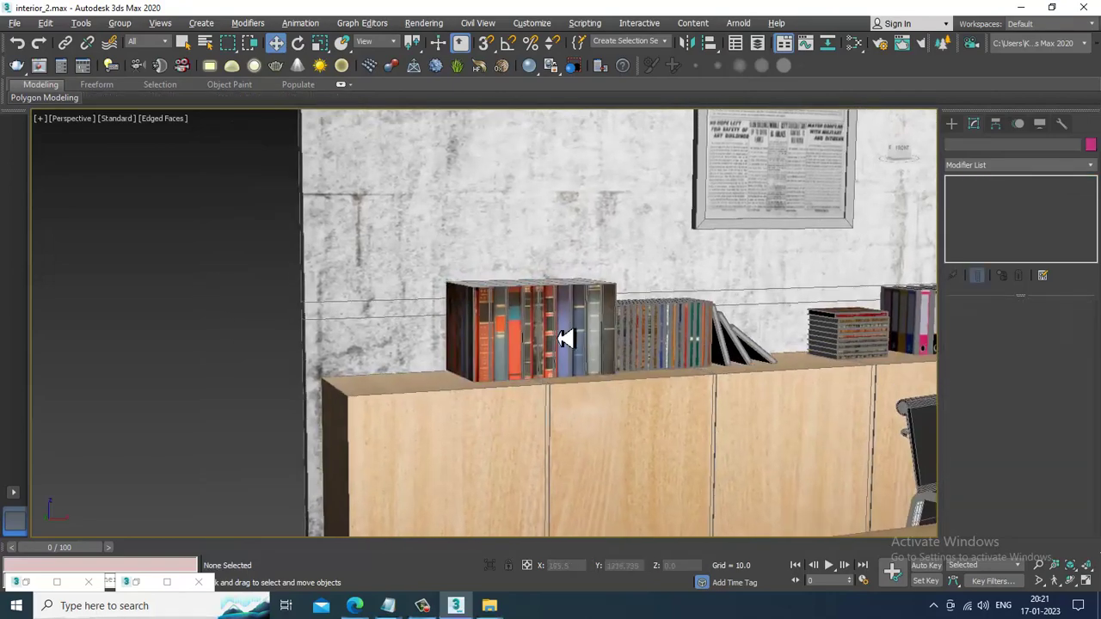
# Select the pink suspension rods of both red hanging lamps
pyautogui.scroll(4, 585, 351)
pyautogui.moveTo(701, 376); pyautogui.dragTo(606, 365, button='middle')
pyautogui.moveTo(700, 412); pyautogui.dragTo(635, 402, button='middle')
pyautogui.scroll(-5, 634, 402)
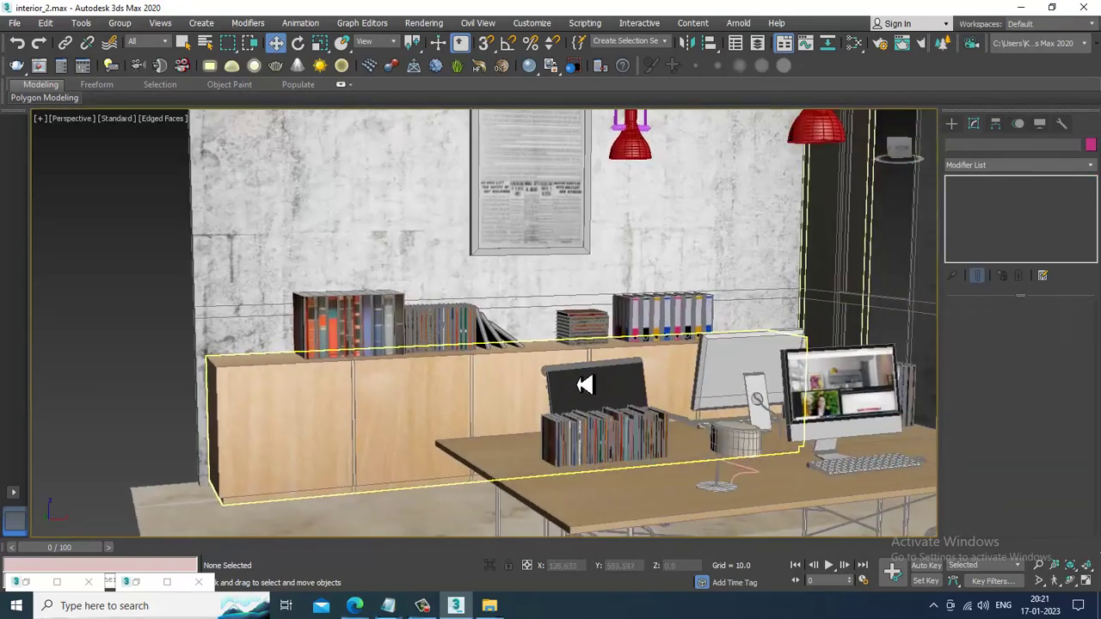
pyautogui.scroll(3, 651, 230)
pyautogui.scroll(5, 651, 229)
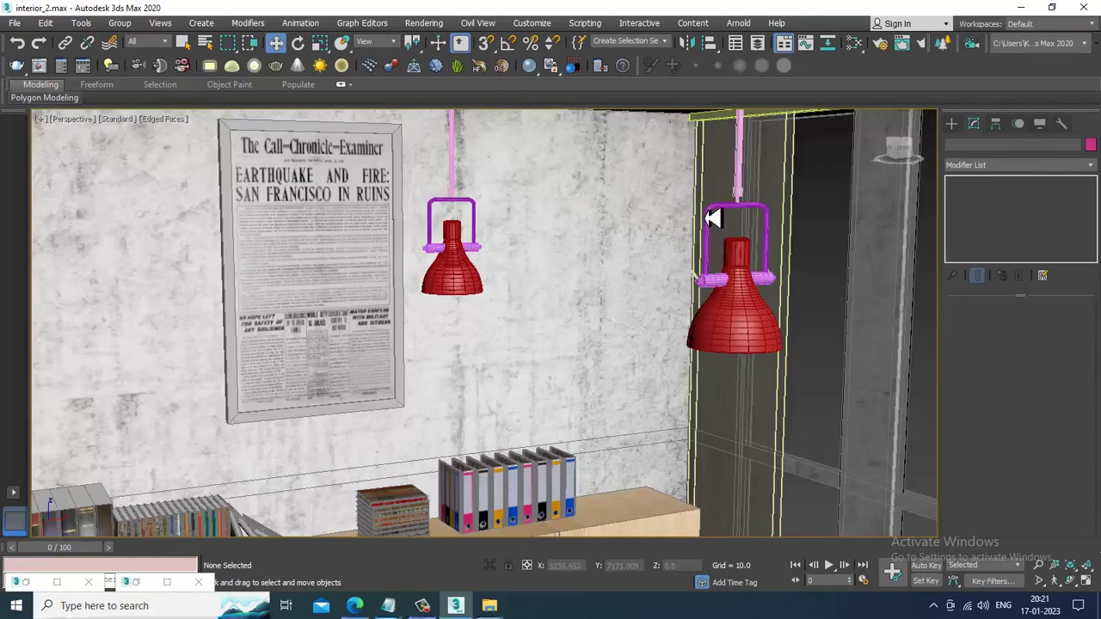
pyautogui.scroll(-2, 584, 255)
pyautogui.click(583, 255)
pyautogui.scroll(-2, 583, 256)
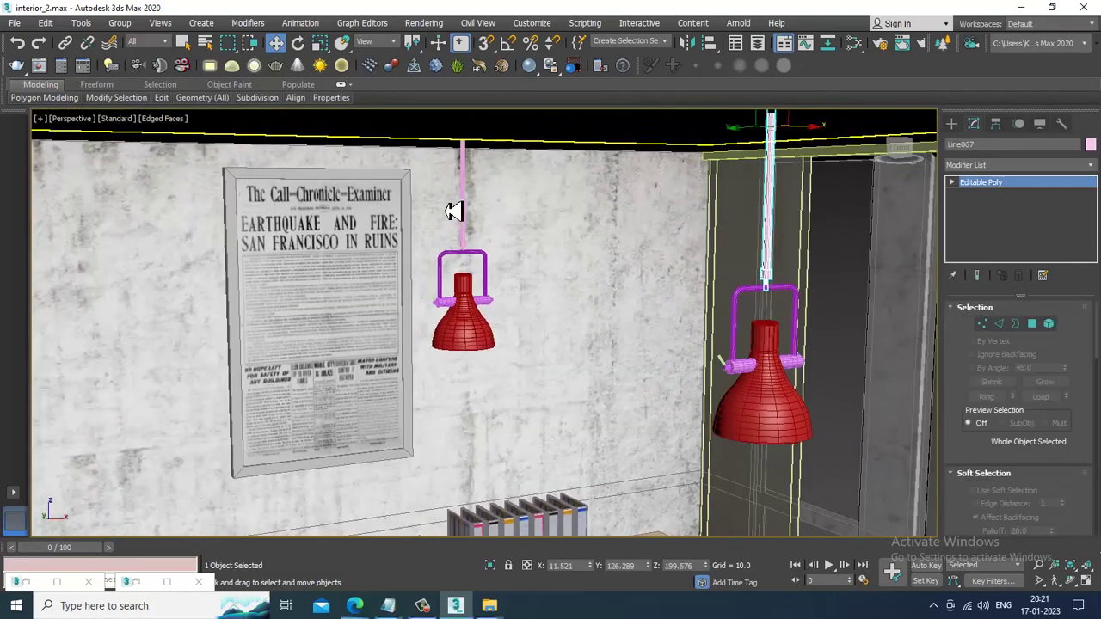
pyautogui.keyDown('ctrl'); pyautogui.click(467, 212); pyautogui.keyUp('ctrl')
pyautogui.scroll(-3, 687, 251)
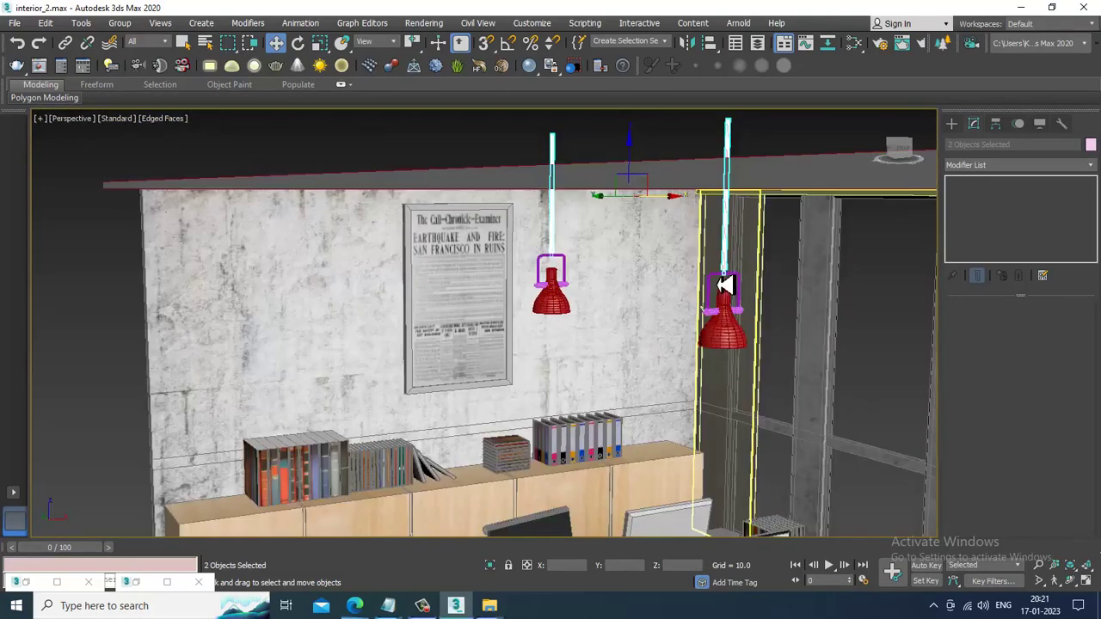
pyautogui.scroll(3, 694, 252)
# Create a new VRayMtl for the lamp rods with a near-white diffuse colour of RGB 242 and enlarge its preview
pyautogui.press('m')
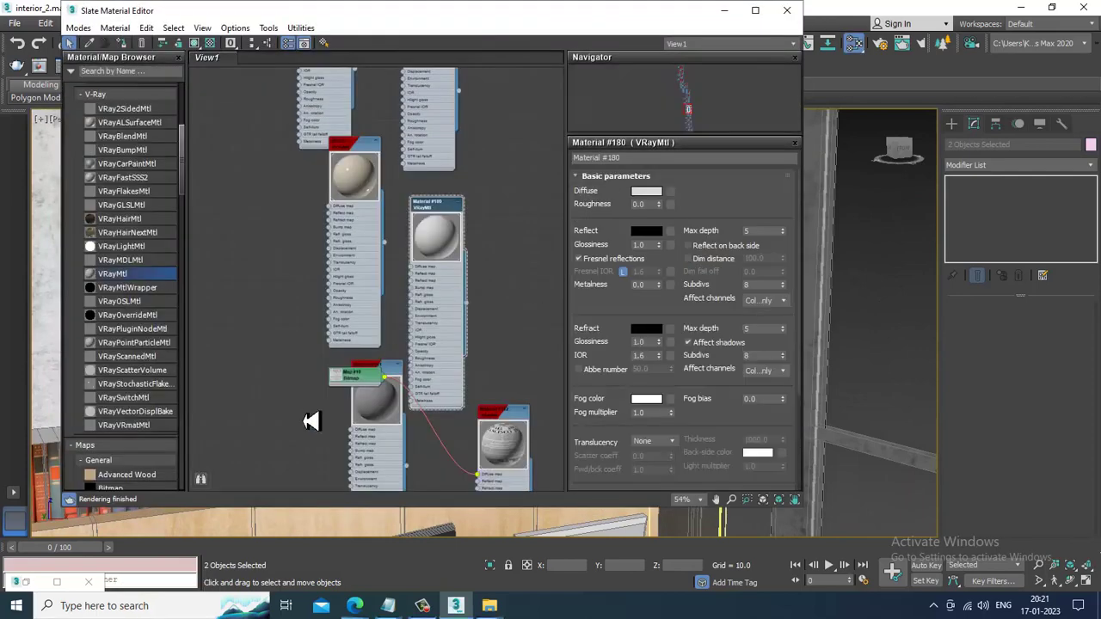
pyautogui.moveTo(397, 435)
pyautogui.mouseDown(button='middle')
pyautogui.moveTo(359, 342)
pyautogui.moveTo(383, 445)
pyautogui.mouseUp(button='middle')
pyautogui.moveTo(381, 192); pyautogui.dragTo(376, 142, button='middle')
pyautogui.scroll(-4, 395, 249)
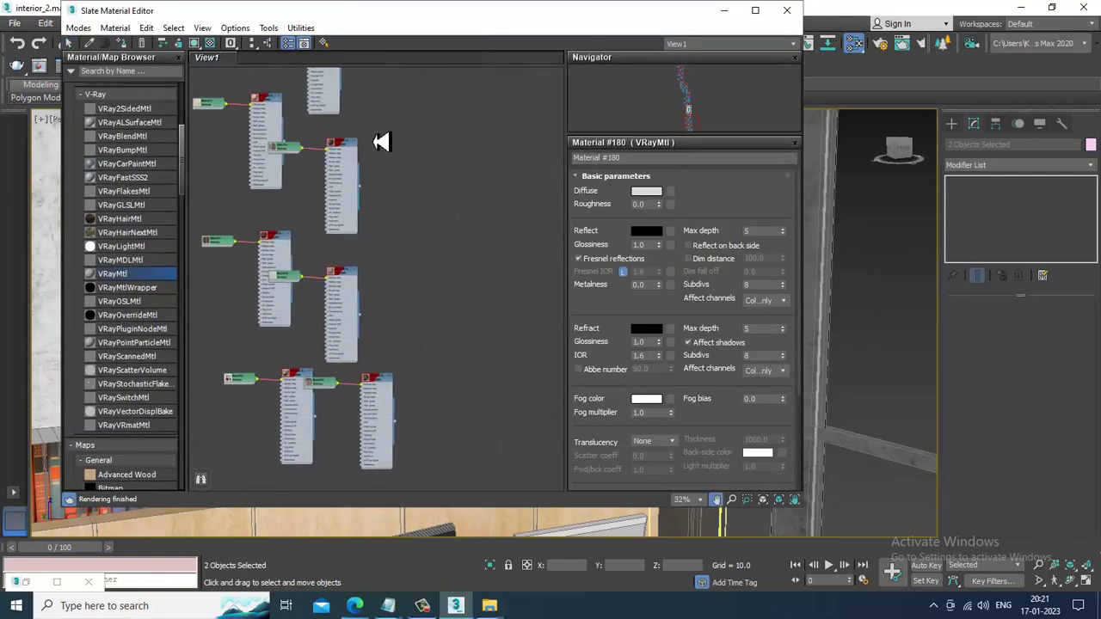
pyautogui.moveTo(400, 448); pyautogui.dragTo(399, 200, button='middle')
pyautogui.moveTo(130, 286); pyautogui.dragTo(305, 249)
pyautogui.scroll(5, 304, 249)
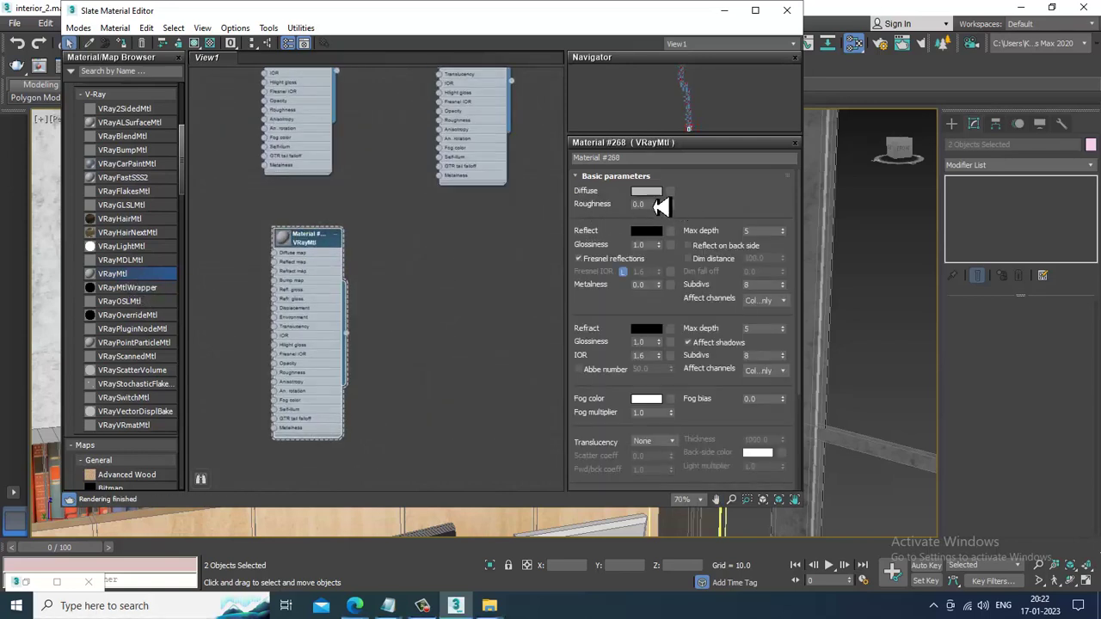
pyautogui.click(647, 191)
pyautogui.moveTo(411, 145); pyautogui.dragTo(419, 200)
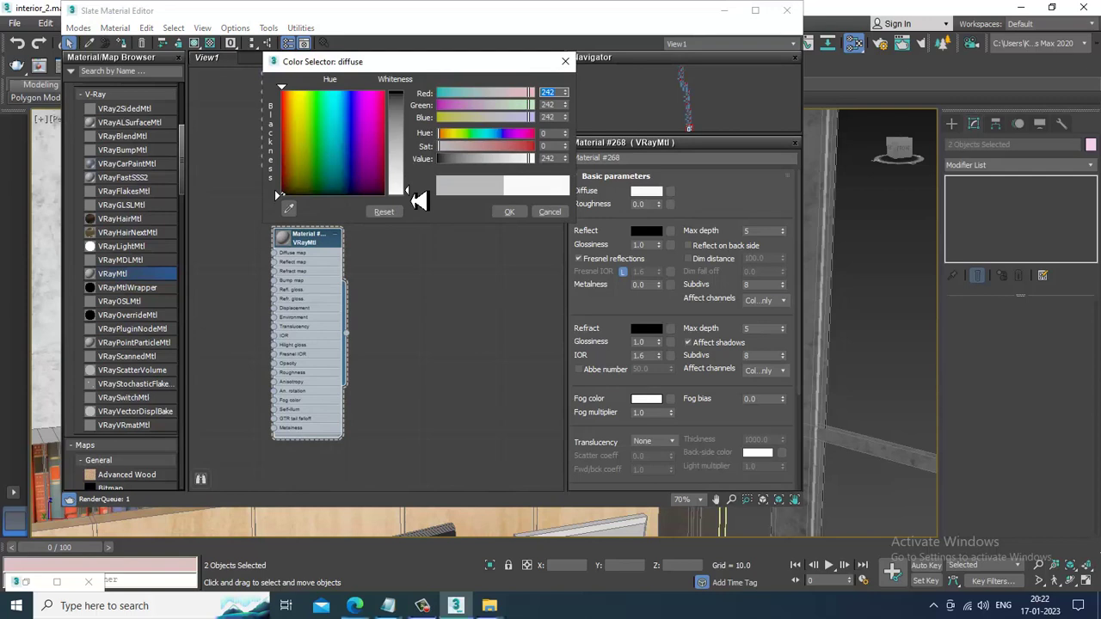
pyautogui.click(510, 211)
pyautogui.doubleClick(290, 240)
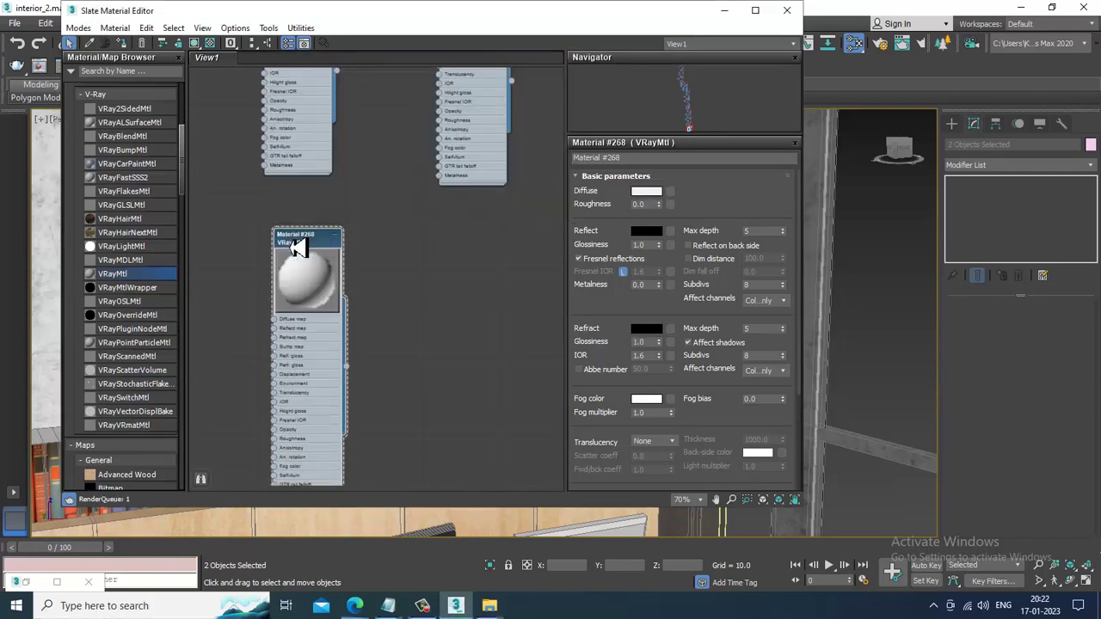
# Give the lamp rod material a reflection of RGB 247 and an unlocked Fresnel IOR of 19.6, and assign it to both rods
pyautogui.click(647, 231)
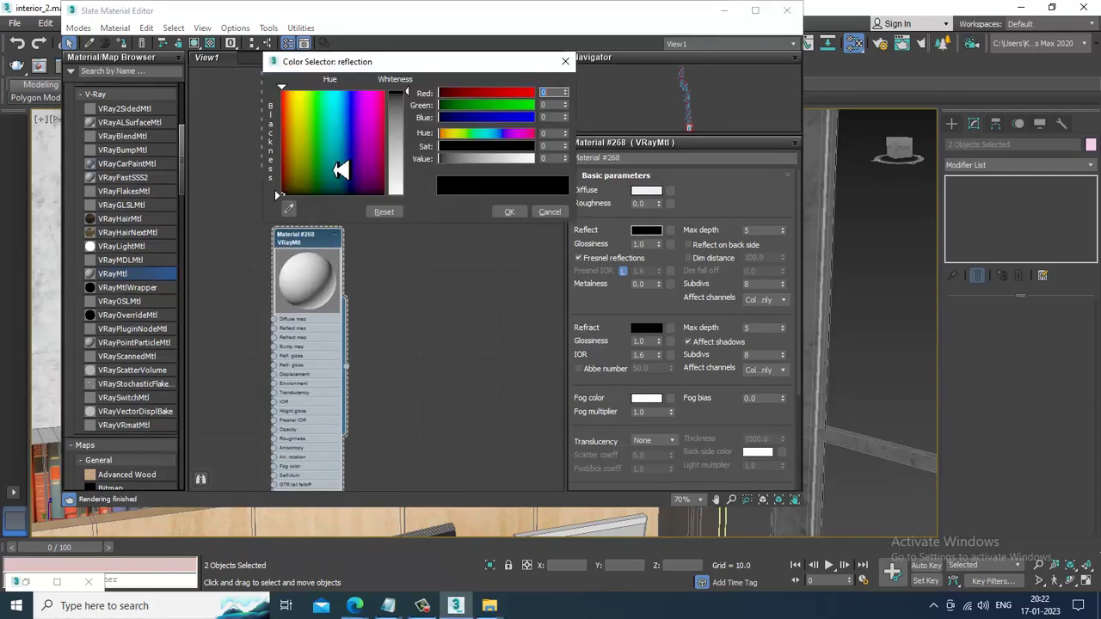
pyautogui.moveTo(415, 155); pyautogui.dragTo(413, 197)
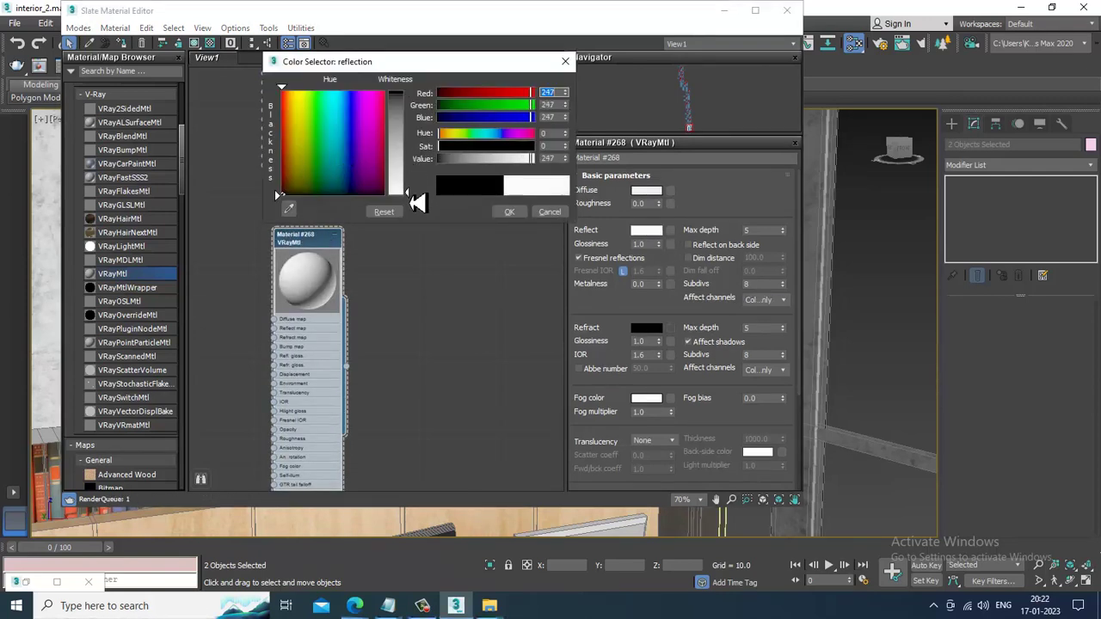
pyautogui.click(509, 212)
pyautogui.click(623, 271)
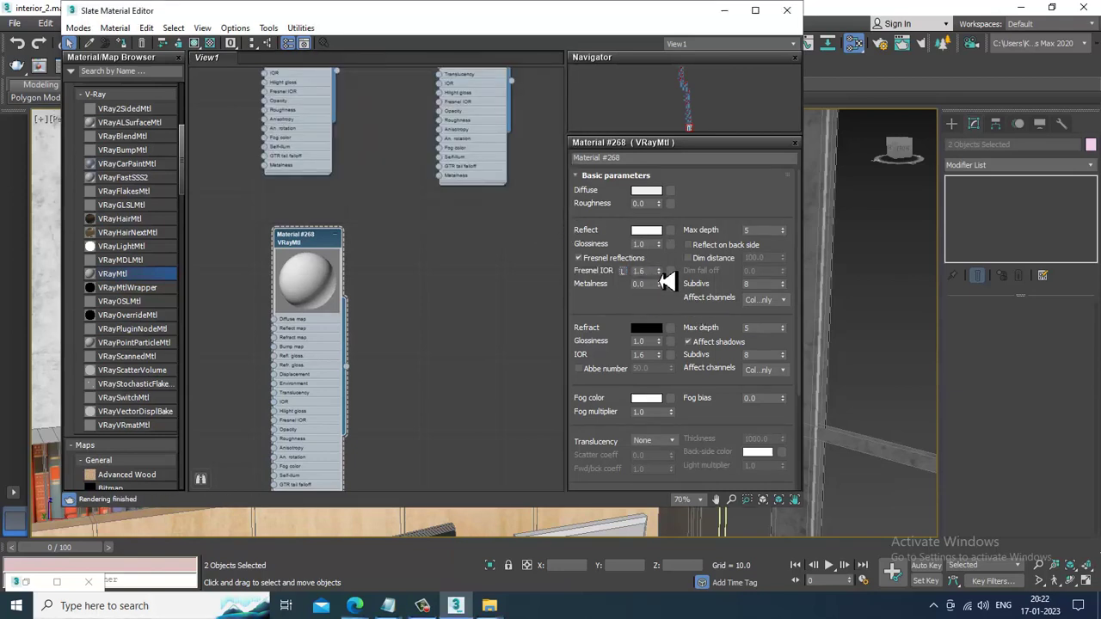
pyautogui.moveTo(669, 282); pyautogui.dragTo(669, 98)
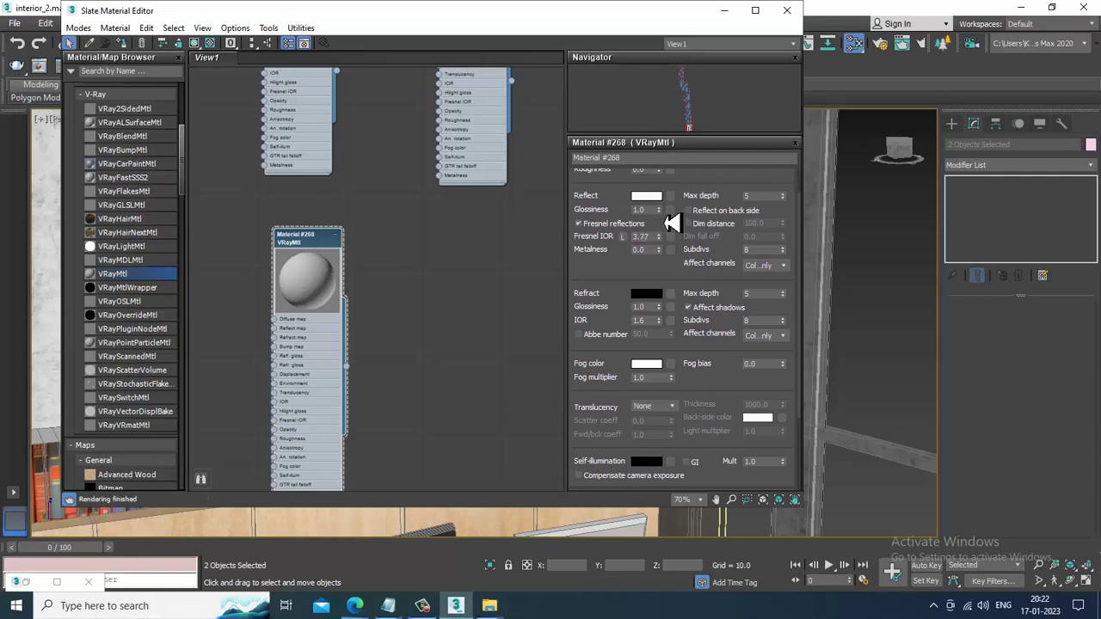
pyautogui.moveTo(666, 222); pyautogui.dragTo(671, 466)
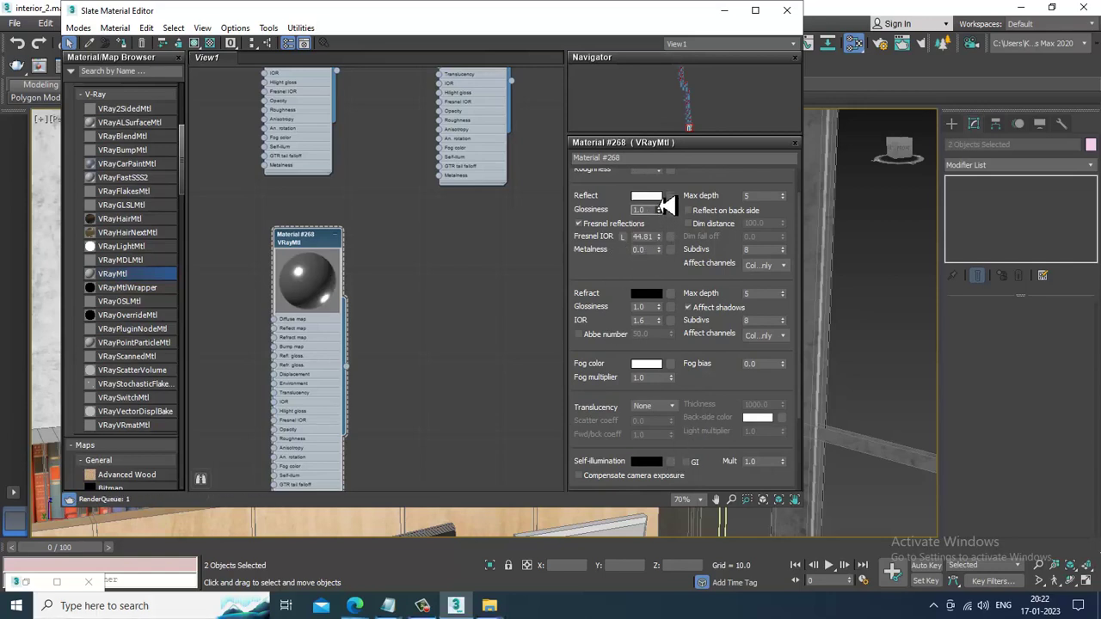
pyautogui.moveTo(659, 210); pyautogui.dragTo(695, 405)
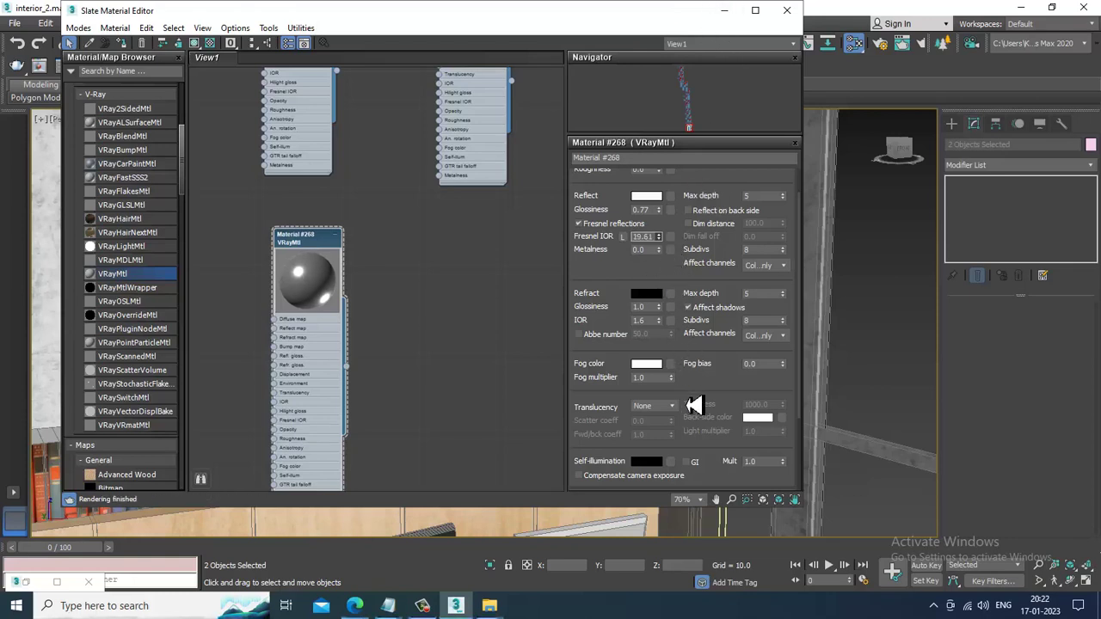
pyautogui.moveTo(660, 214); pyautogui.dragTo(670, 204)
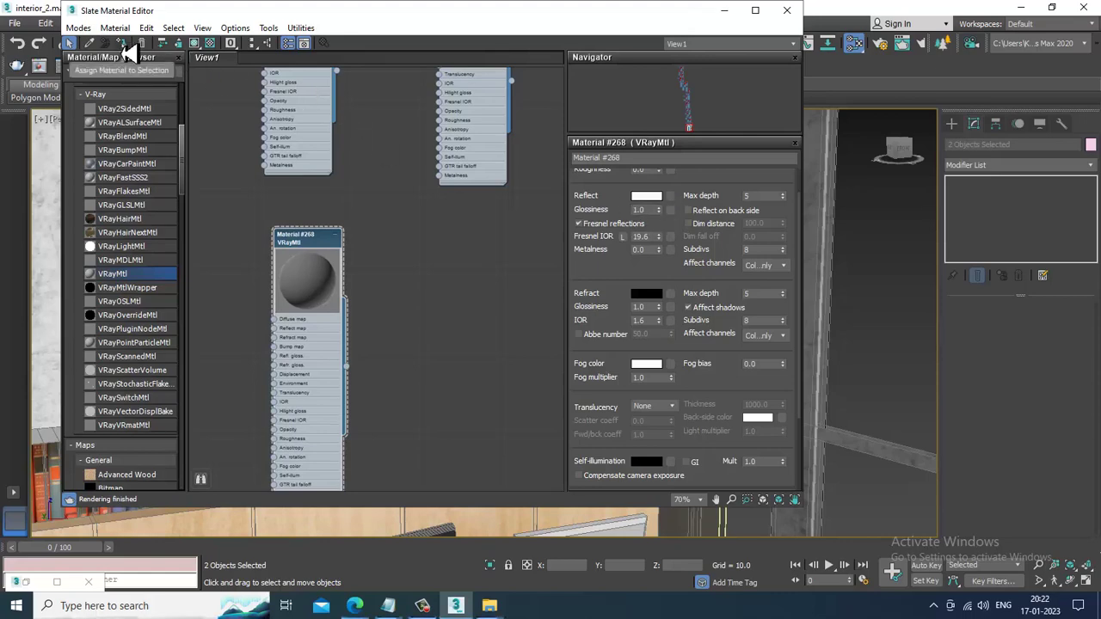
pyautogui.click(194, 43)
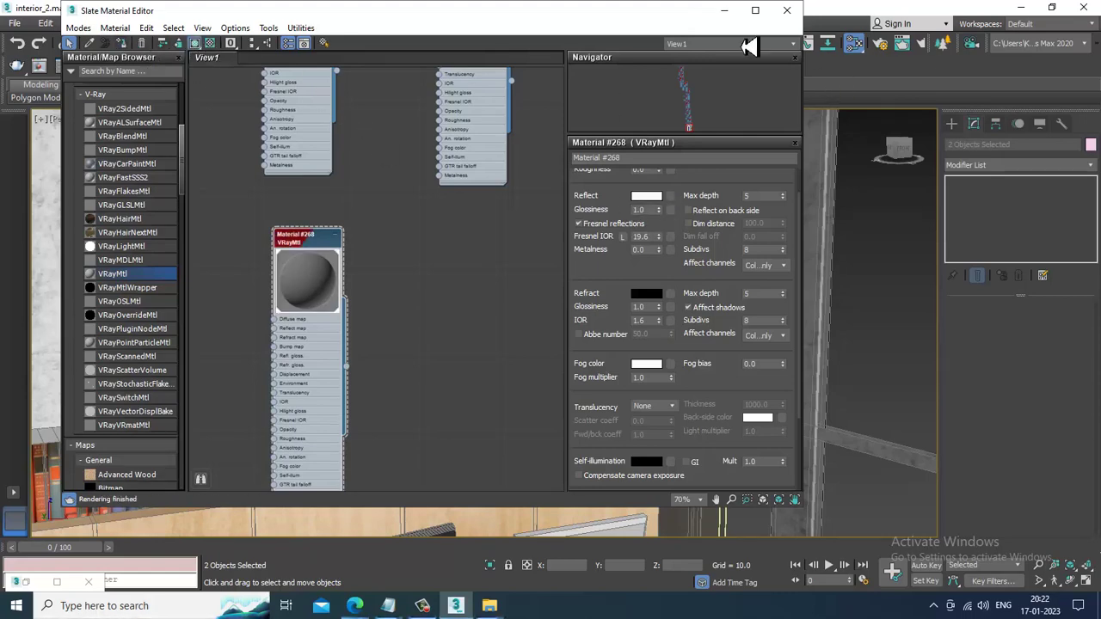
pyautogui.click(725, 12)
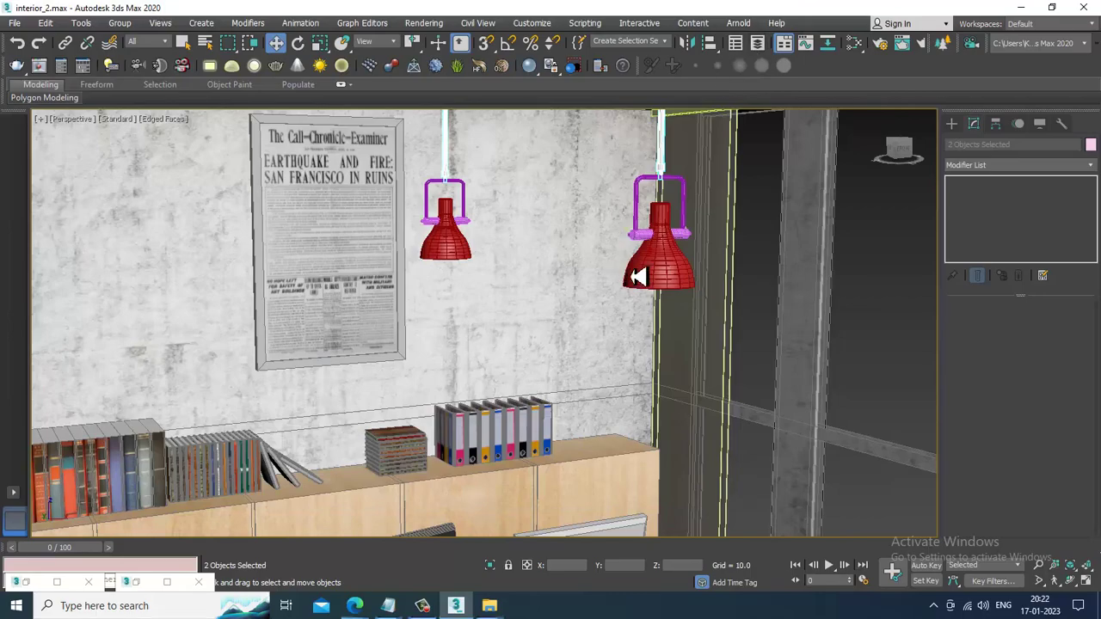
# Select the grouped office chair in front of the desk with the computer and ungroup it
pyautogui.scroll(-5, 692, 278)
pyautogui.scroll(4, 637, 283)
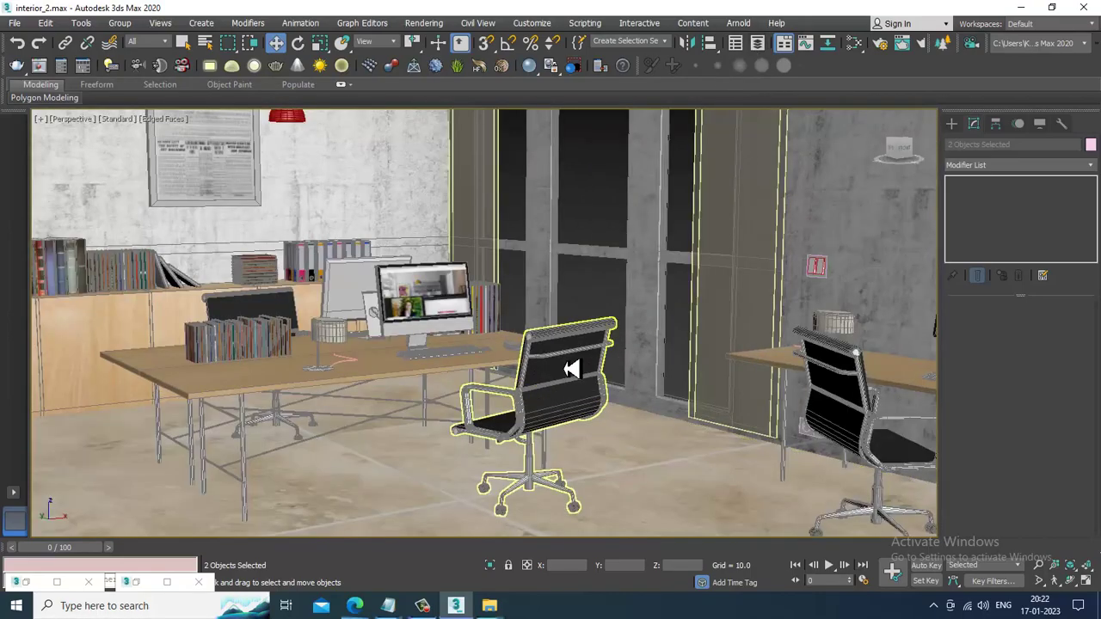
pyautogui.click(600, 379)
pyautogui.scroll(10, 600, 378)
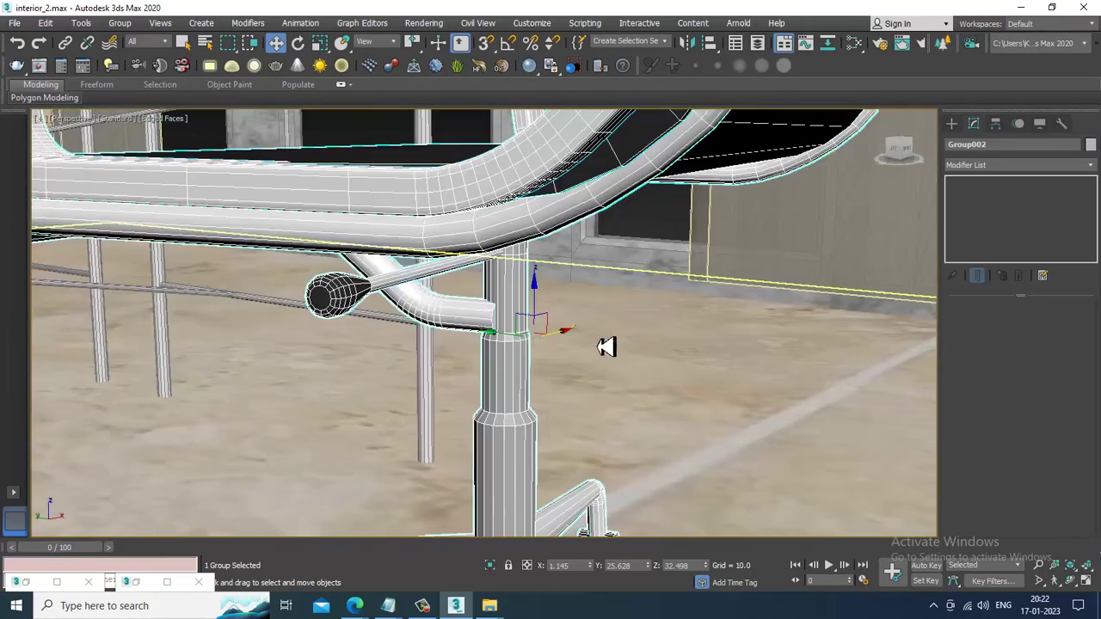
pyautogui.scroll(-5, 574, 327)
pyautogui.click(120, 22)
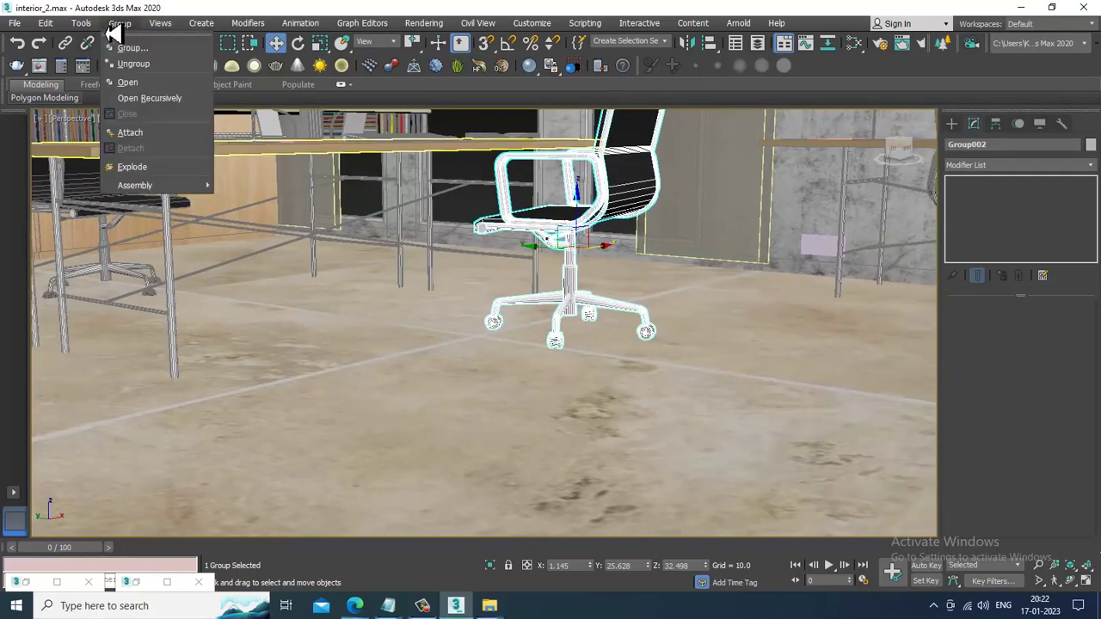
pyautogui.click(136, 65)
# Select the chair's metal base, central column, under-seat support and armrests
pyautogui.scroll(5, 593, 302)
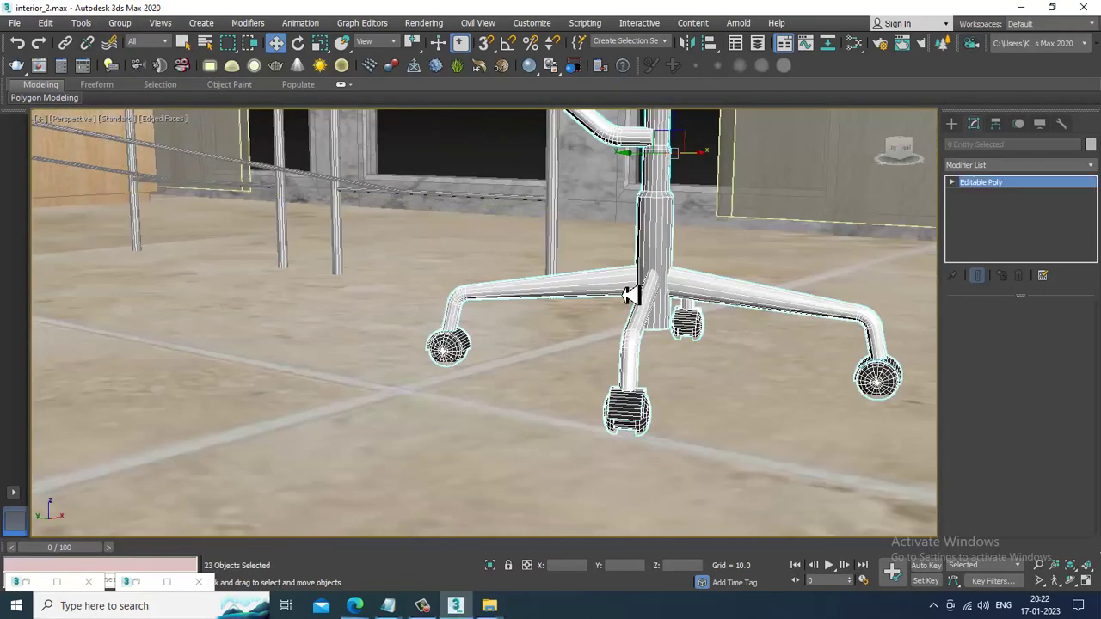
pyautogui.click(658, 255)
pyautogui.keyDown('ctrl'); pyautogui.click(658, 256); pyautogui.keyUp('ctrl')
pyautogui.keyDown('ctrl'); pyautogui.click(652, 320); pyautogui.keyUp('ctrl')
pyautogui.keyDown('ctrl'); pyautogui.click(706, 301); pyautogui.keyUp('ctrl')
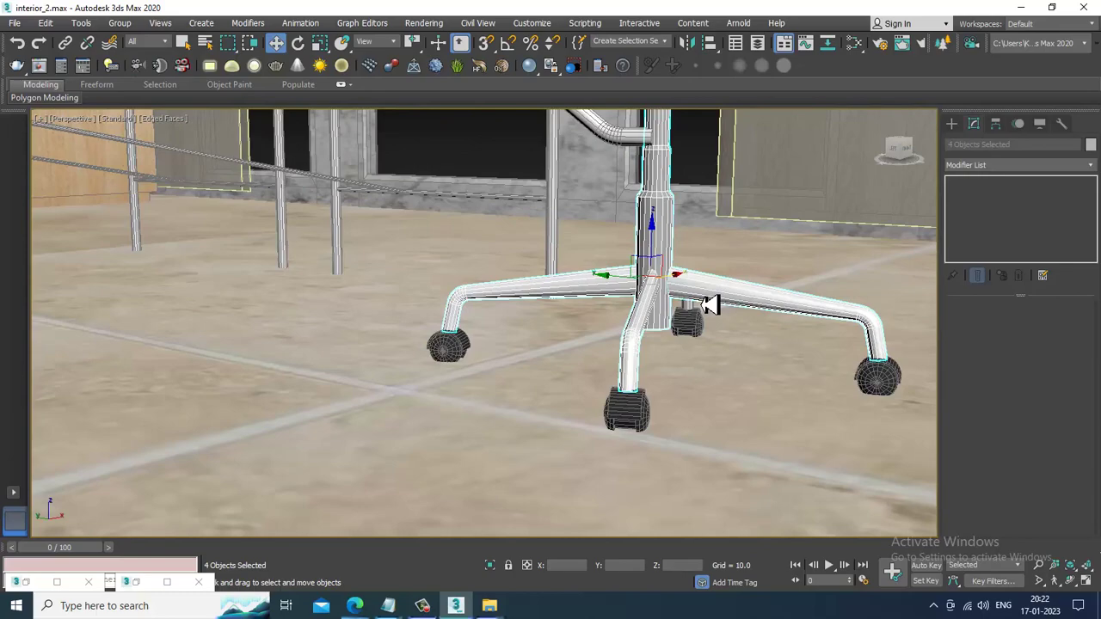
pyautogui.scroll(-3, 697, 306)
pyautogui.scroll(5, 622, 351)
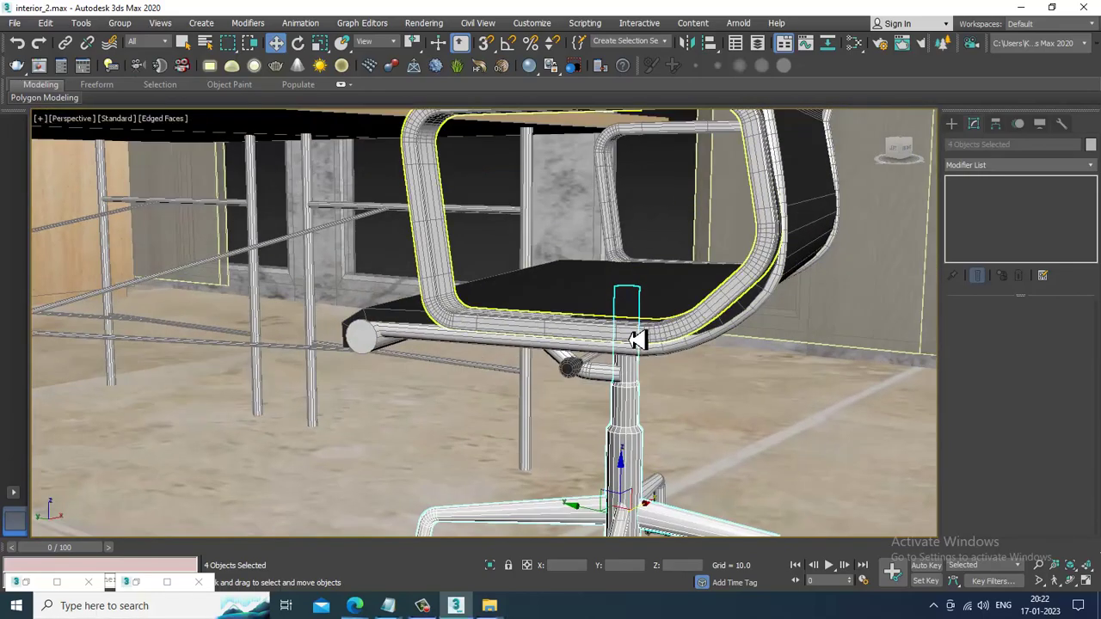
pyautogui.keyDown('ctrl'); pyautogui.click(605, 379); pyautogui.keyUp('ctrl')
pyautogui.keyDown('ctrl'); pyautogui.click(603, 379); pyautogui.keyUp('ctrl')
pyautogui.keyDown('ctrl'); pyautogui.click(613, 229); pyautogui.keyUp('ctrl')
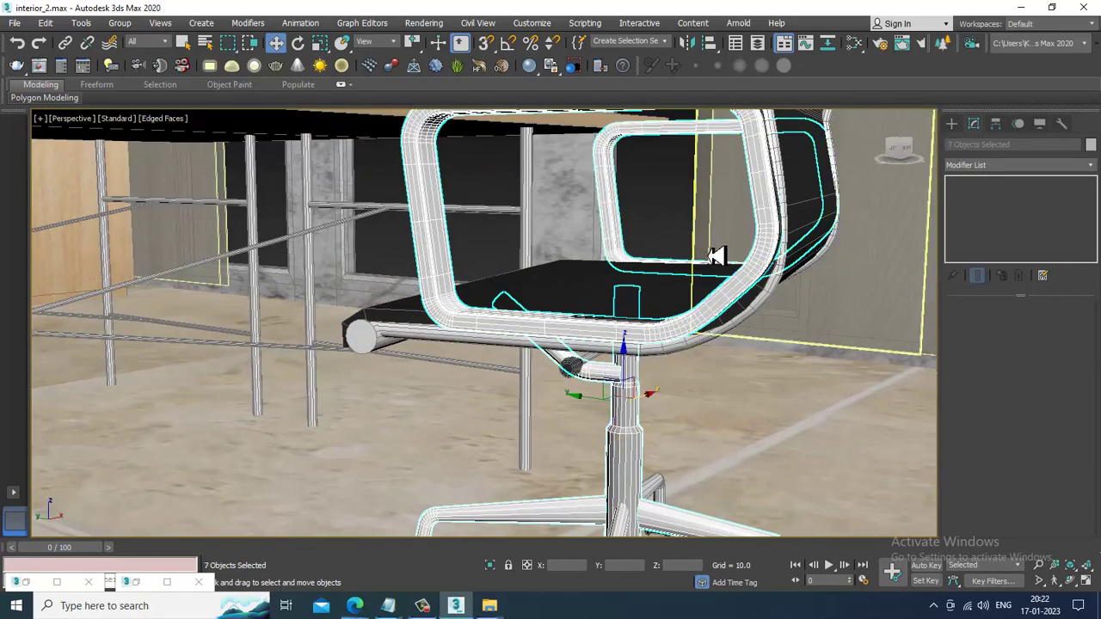
# Add the backrest crossbar, side frames, top roll and front seat edge to the chair frame selection
pyautogui.scroll(-4, 718, 254)
pyautogui.keyDown('alt'); pyautogui.moveTo(737, 207); pyautogui.dragTo(719, 197, button='middle'); pyautogui.keyUp('alt')
pyautogui.scroll(4, 719, 198)
pyautogui.keyDown('ctrl'); pyautogui.click(696, 203); pyautogui.keyUp('ctrl')
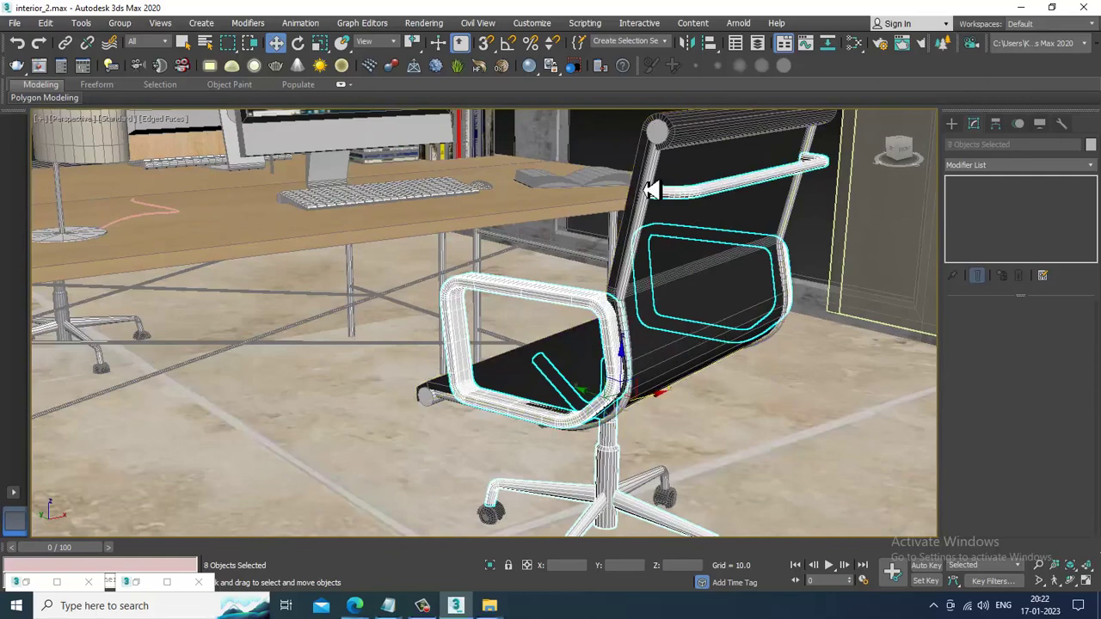
pyautogui.keyDown('ctrl'); pyautogui.click(667, 142); pyautogui.keyUp('ctrl')
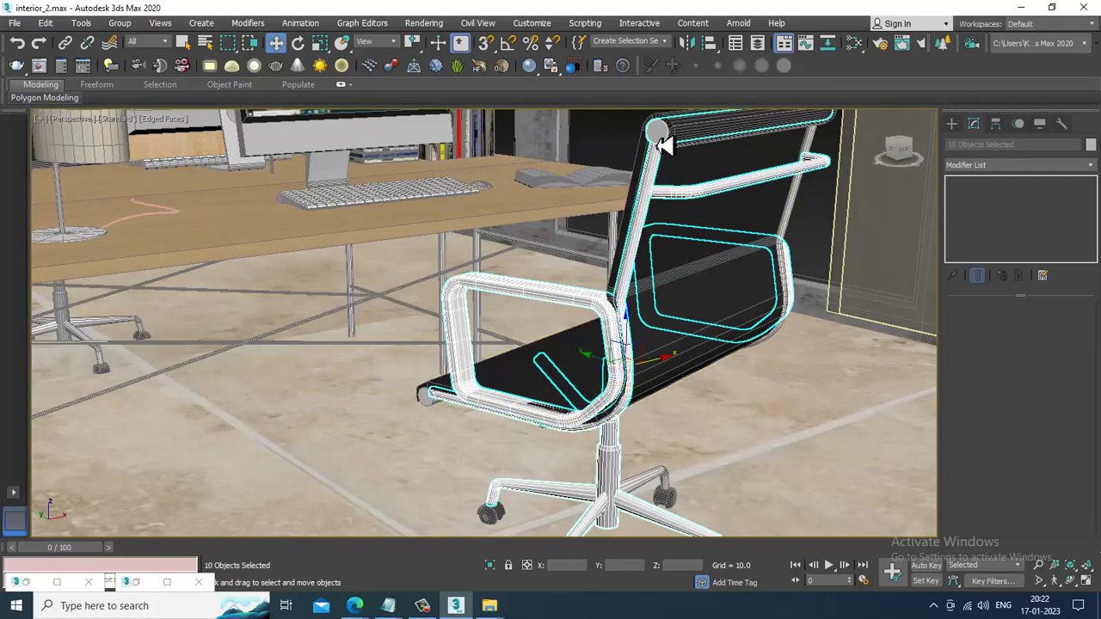
pyautogui.keyDown('ctrl'); pyautogui.click(792, 232); pyautogui.keyUp('ctrl')
pyautogui.keyDown('ctrl'); pyautogui.click(787, 231); pyautogui.keyUp('ctrl')
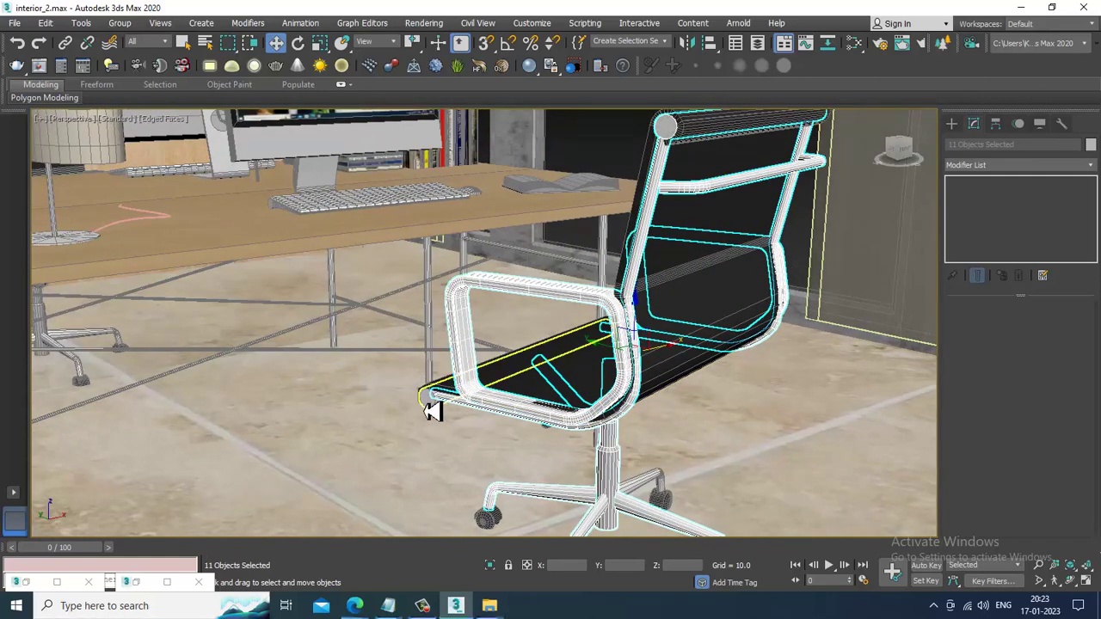
pyautogui.keyDown('ctrl'); pyautogui.click(428, 407); pyautogui.keyUp('ctrl')
pyautogui.scroll(-3, 614, 378)
pyautogui.keyDown('alt'); pyautogui.moveTo(617, 381); pyautogui.dragTo(616, 310, button='middle'); pyautogui.keyUp('alt')
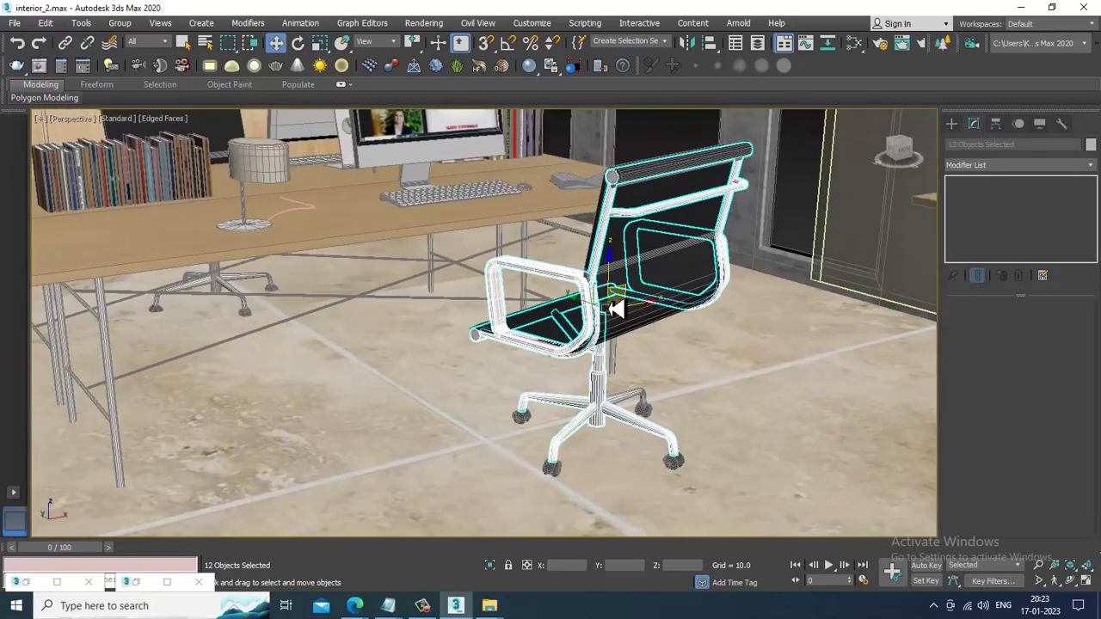
# Create a new VRayMtl for the selected chair parts with a white diffuse colour of RGB 255 and enlarge its preview
pyautogui.press('m')
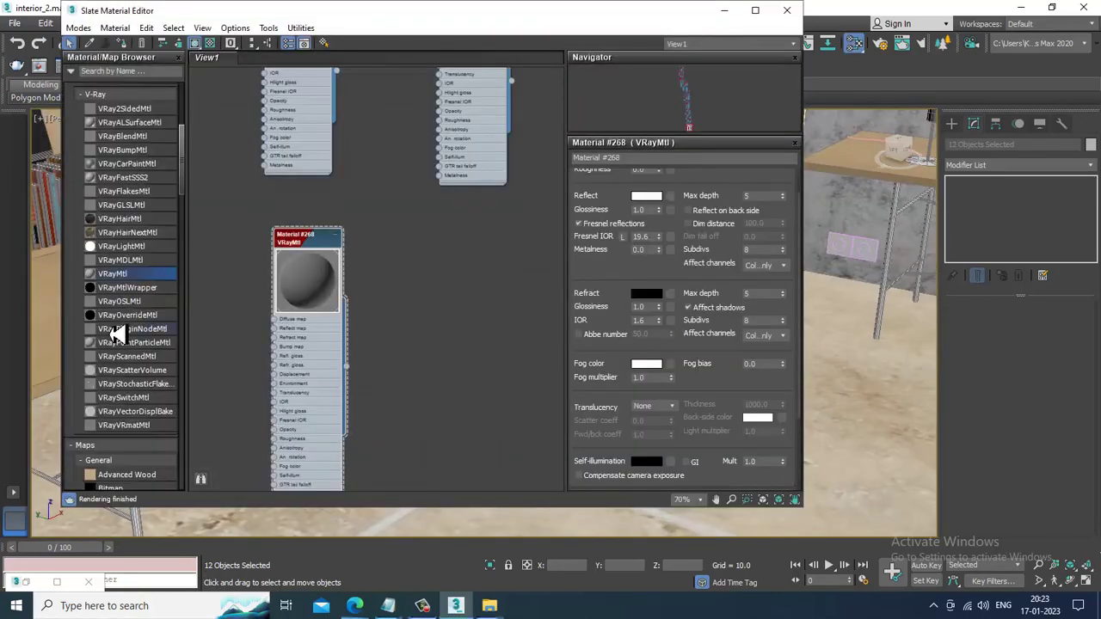
pyautogui.moveTo(121, 282); pyautogui.dragTo(457, 236)
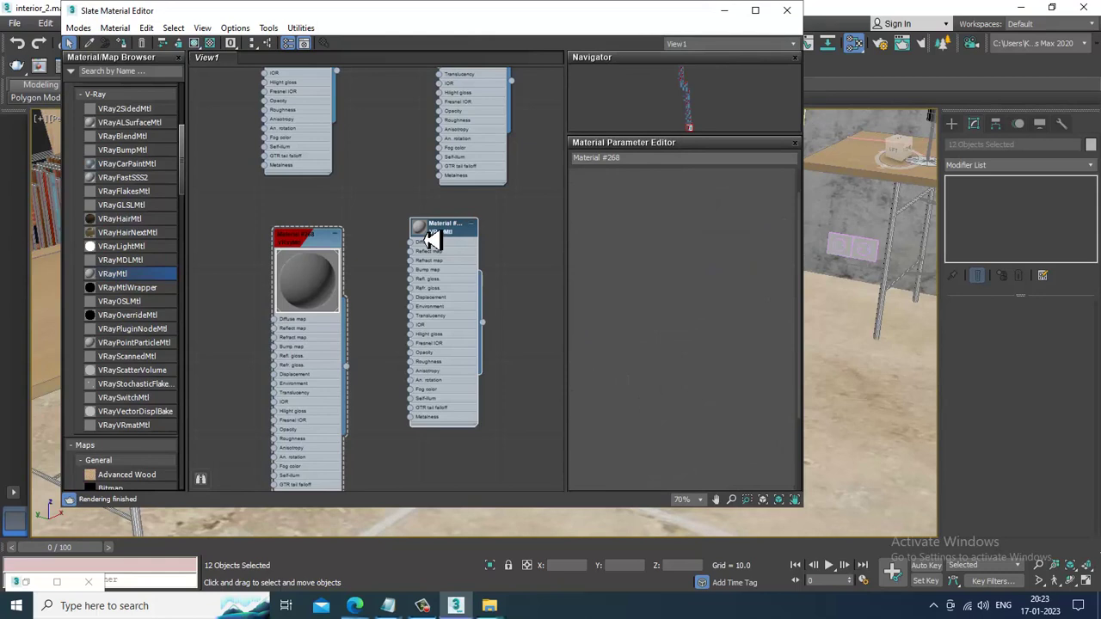
pyautogui.doubleClick(457, 237)
pyautogui.click(652, 193)
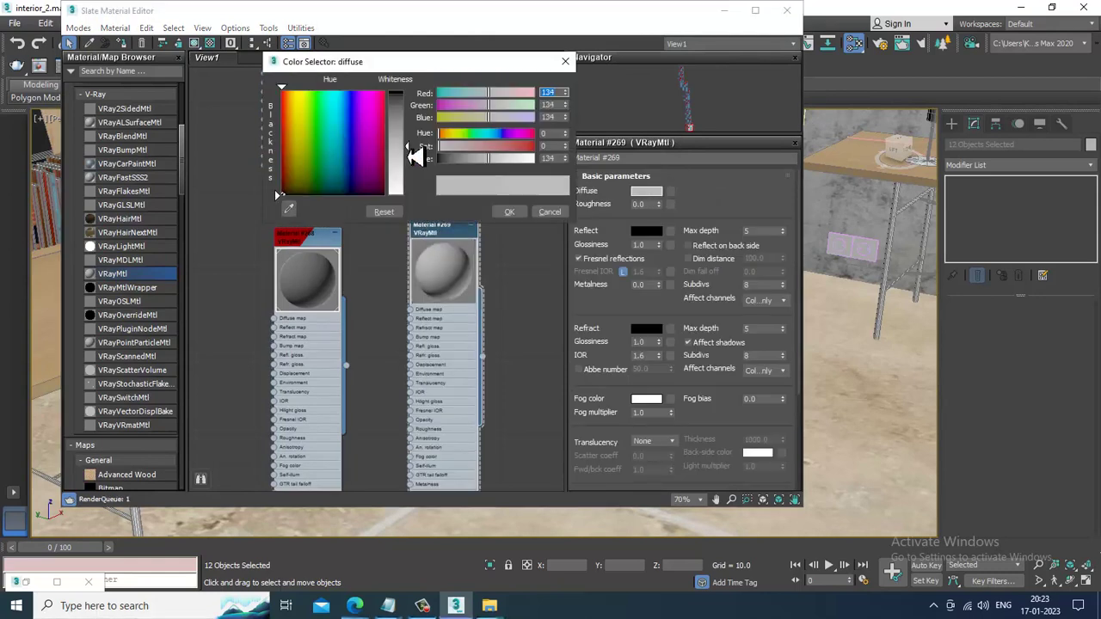
pyautogui.moveTo(407, 148); pyautogui.dragTo(410, 200)
pyautogui.click(511, 215)
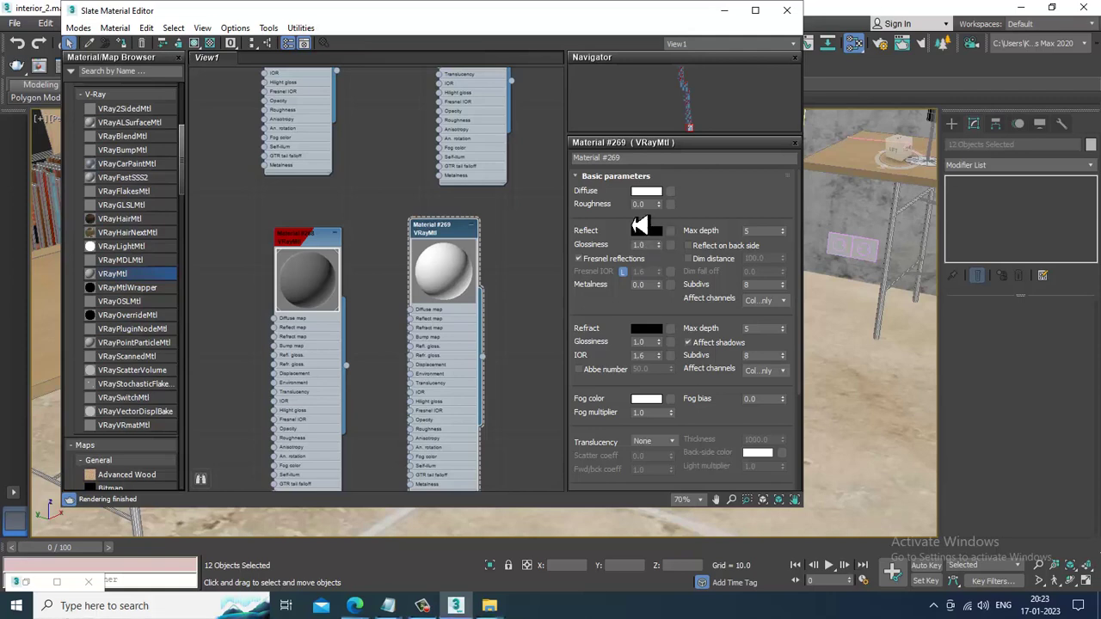
# Change the chair material's diffuse colour to near-black RGB 6, 6, 6
pyautogui.click(647, 193)
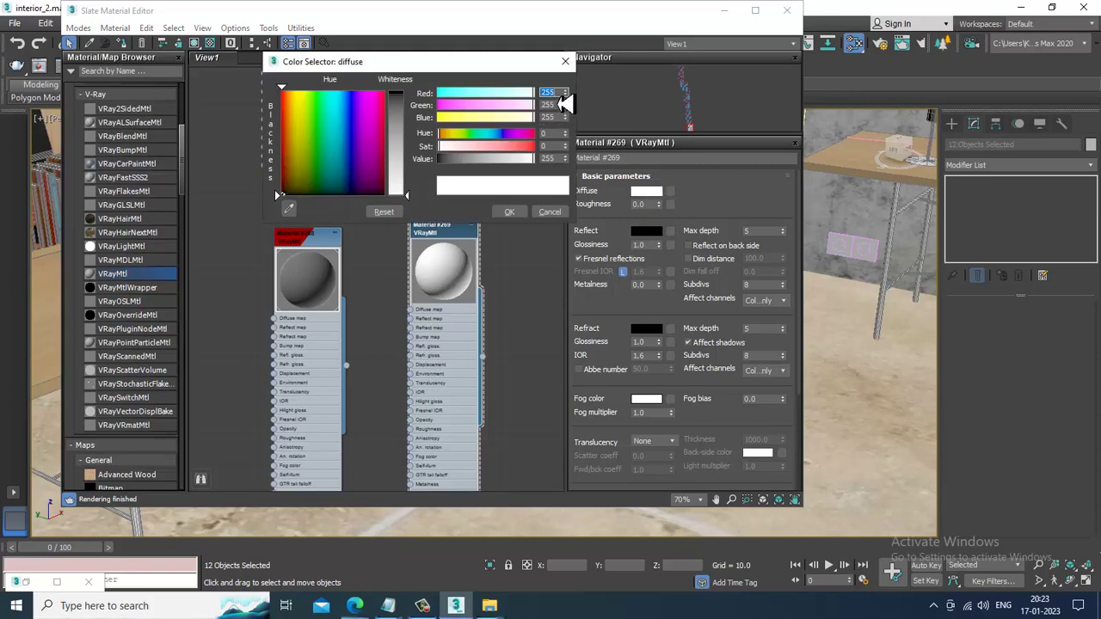
pyautogui.write('6')
pyautogui.press('Tab')
pyautogui.write('6')
pyautogui.press('Tab')
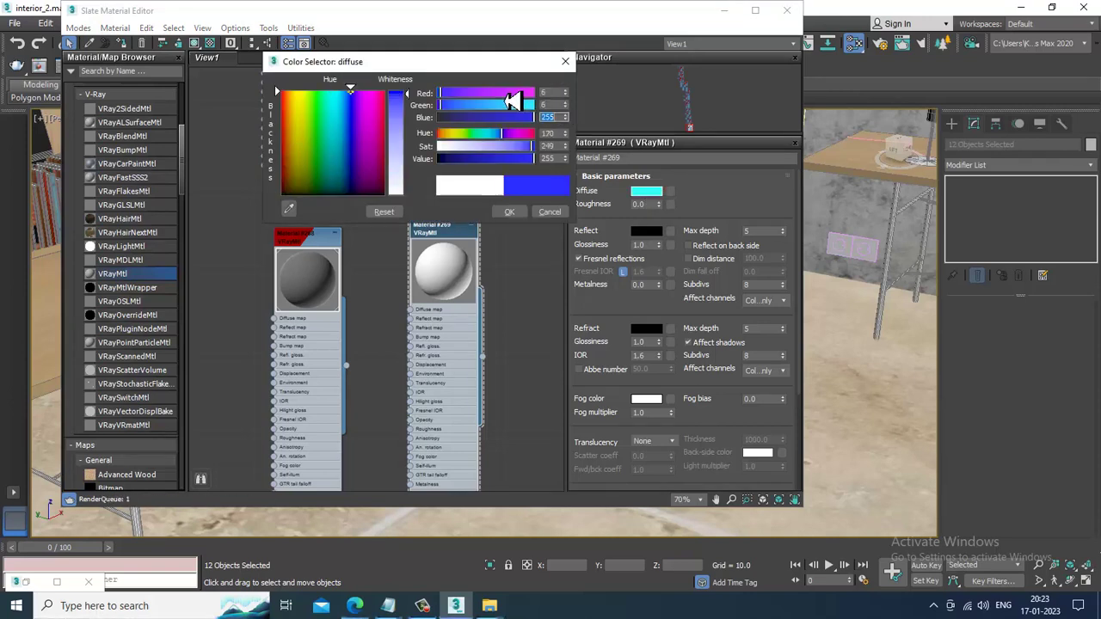
pyautogui.write('6')
pyautogui.press('Return')
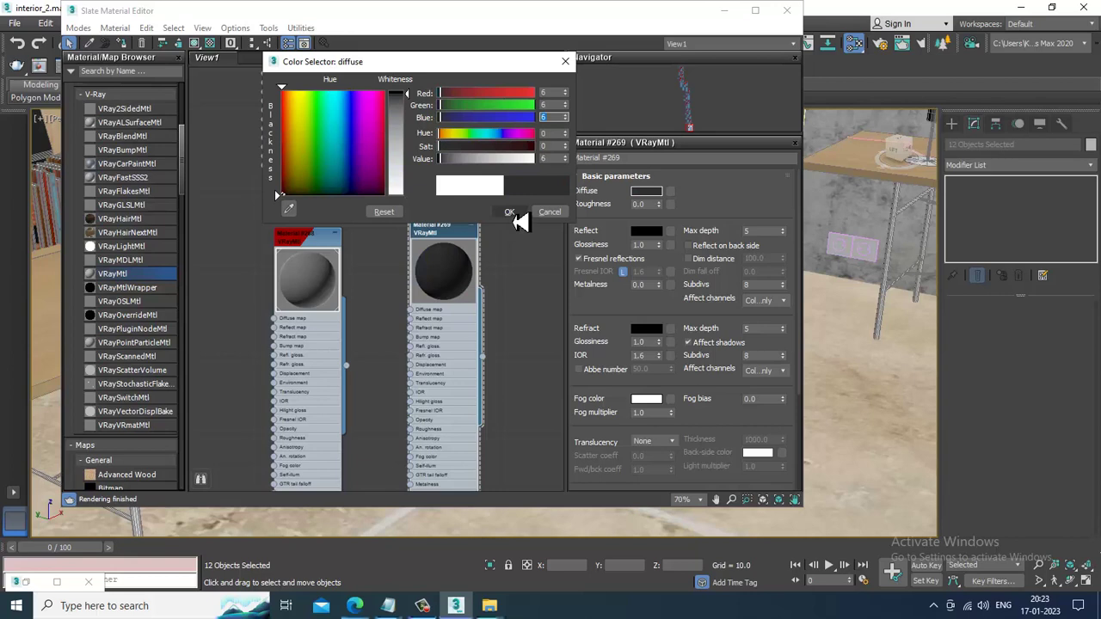
pyautogui.click(511, 214)
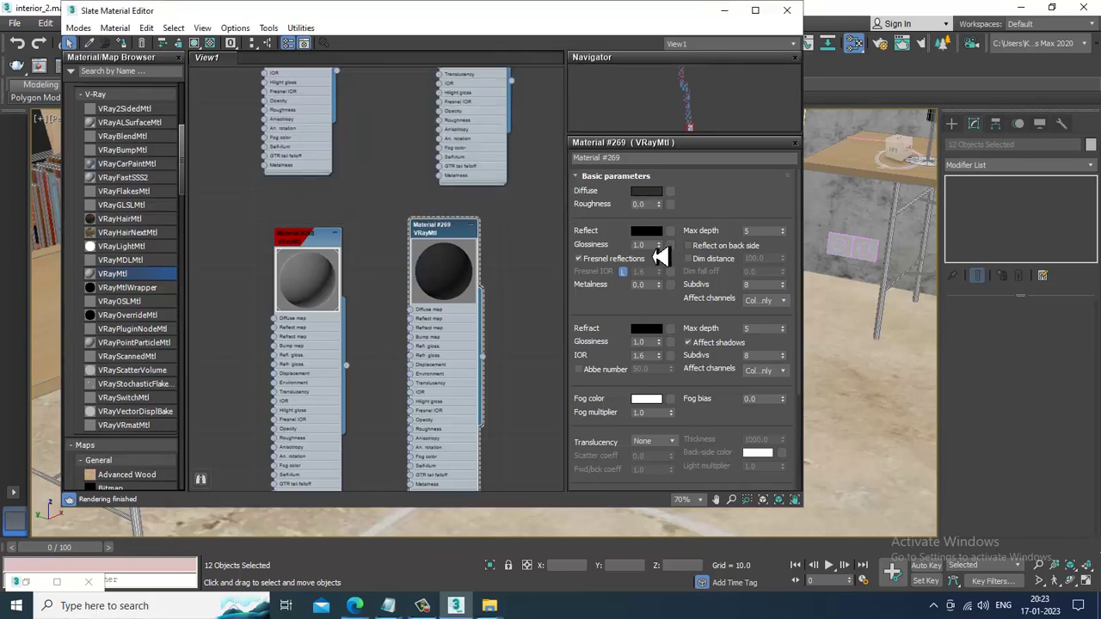
# Set the chair material's reflection colour to RGB 232 and its reflection glossiness to 0.99
pyautogui.click(649, 233)
pyautogui.moveTo(417, 91); pyautogui.dragTo(416, 197)
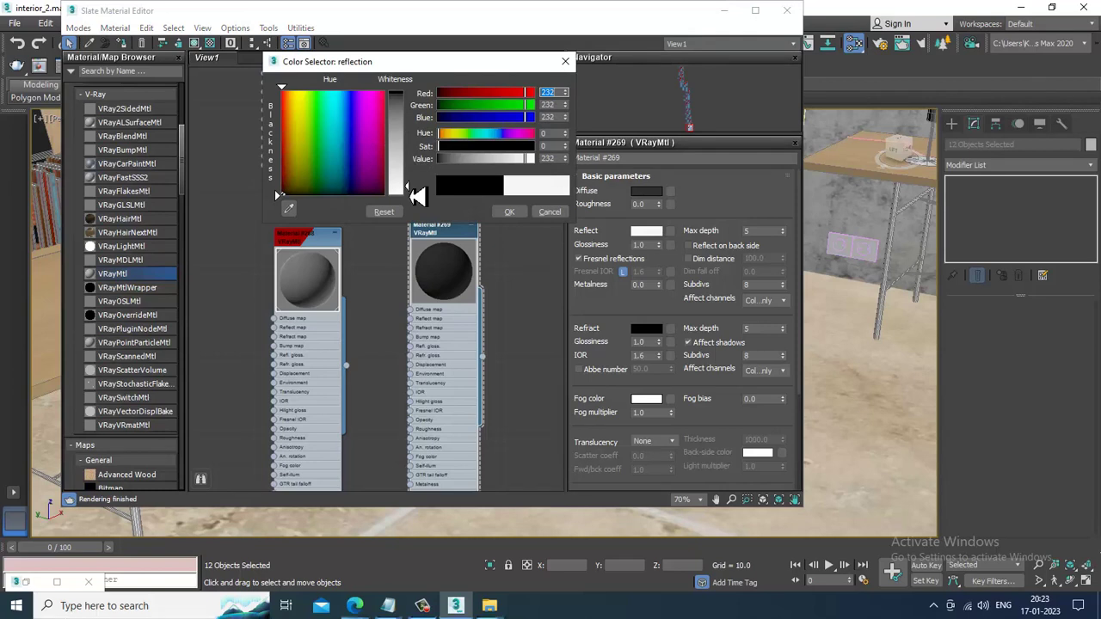
pyautogui.click(509, 211)
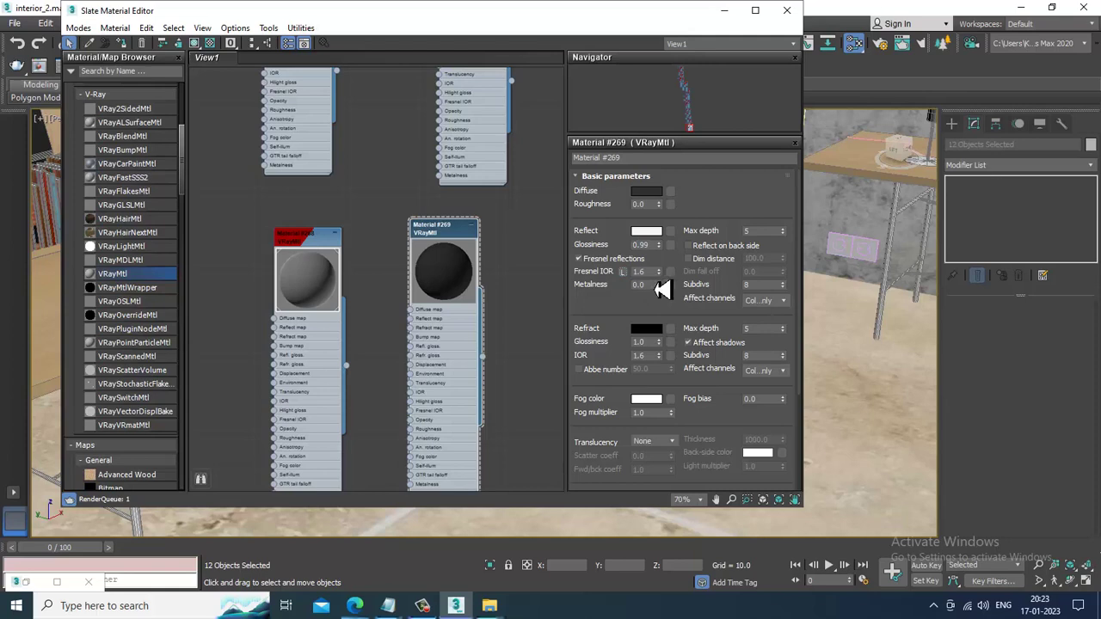
# Unlock Fresnel IOR and set it to 25, with reflection max depth 10 and subdivs 32, and assign the material to the selected chair parts
pyautogui.click(622, 272)
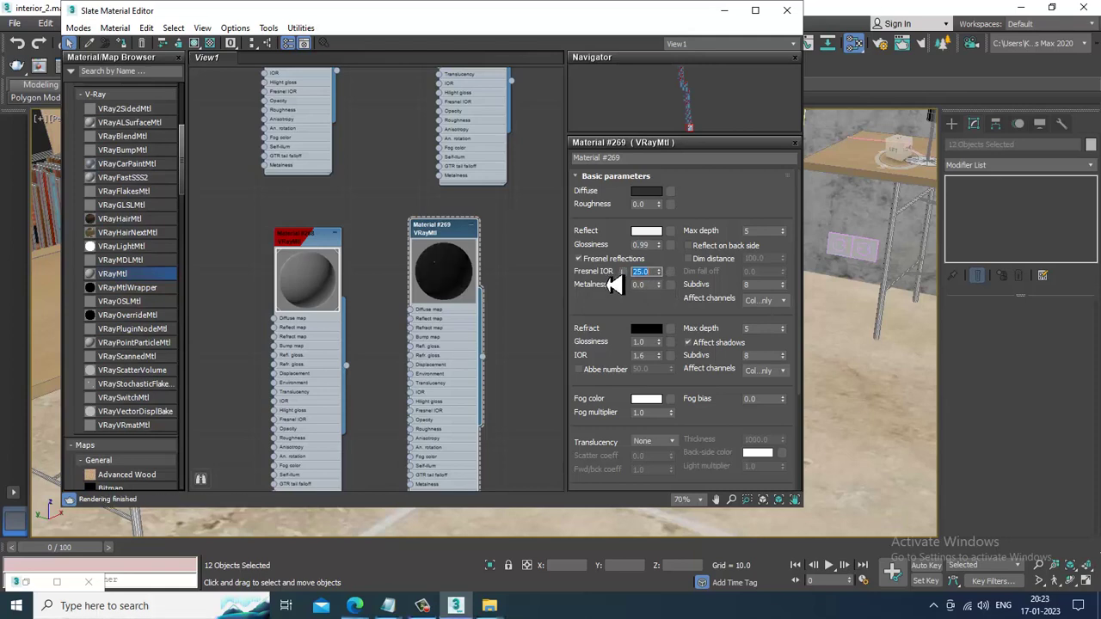
pyautogui.press('Tab')
pyautogui.press('Tab')
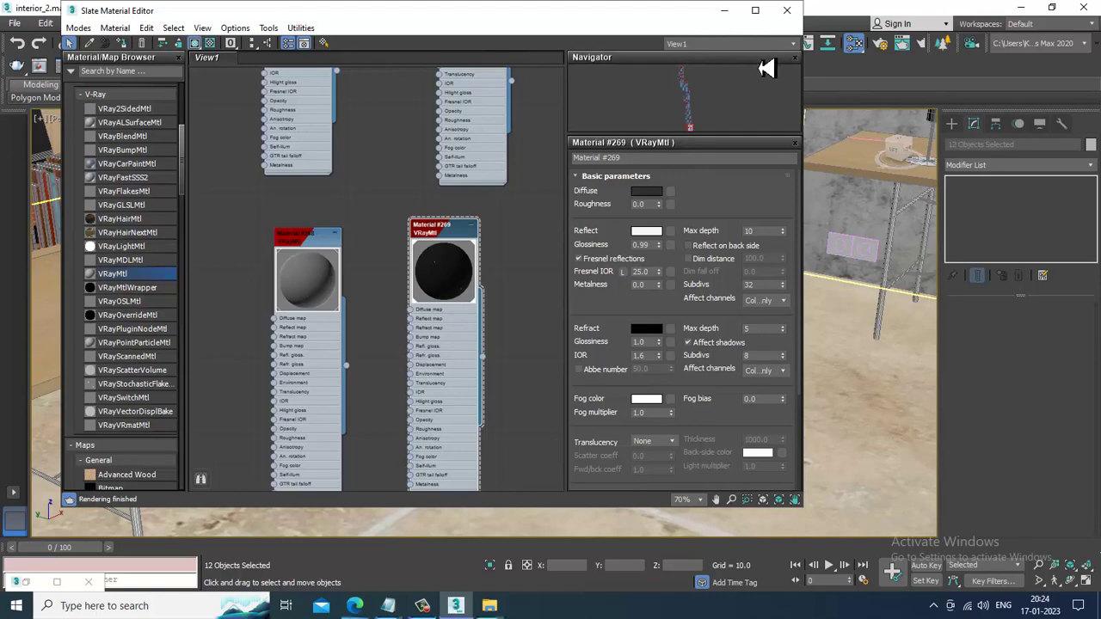
pyautogui.click(727, 15)
# Test-render a close view of the chair base to examine the dark reflective material, and close the frame buffer
pyautogui.scroll(3, 568, 332)
pyautogui.moveTo(582, 329); pyautogui.dragTo(527, 256, button='middle')
pyautogui.click(424, 23)
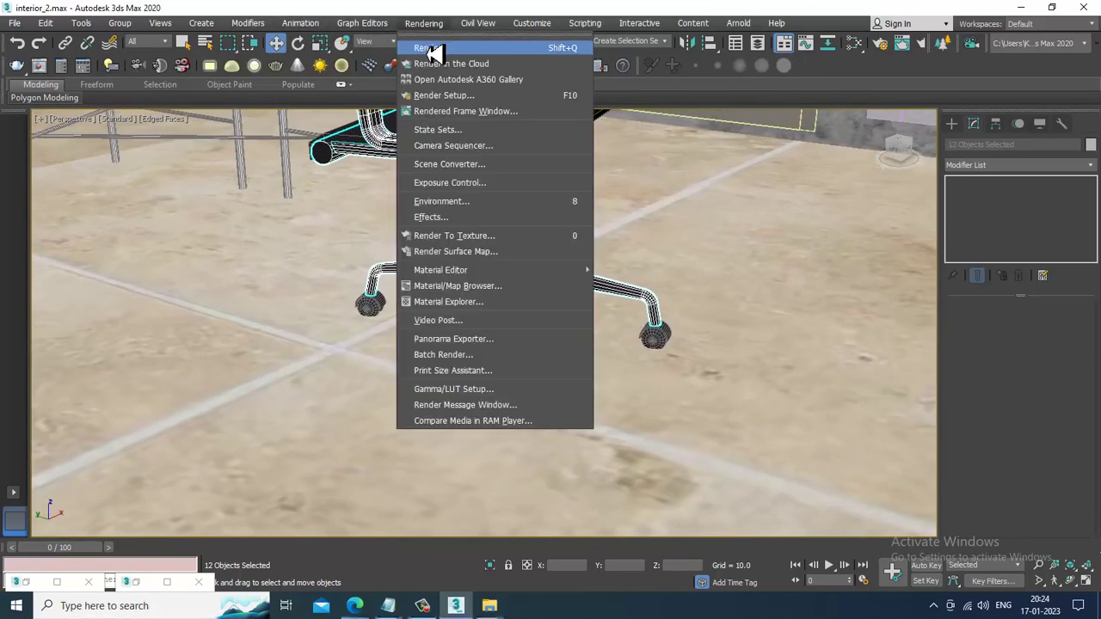
pyautogui.click(433, 42)
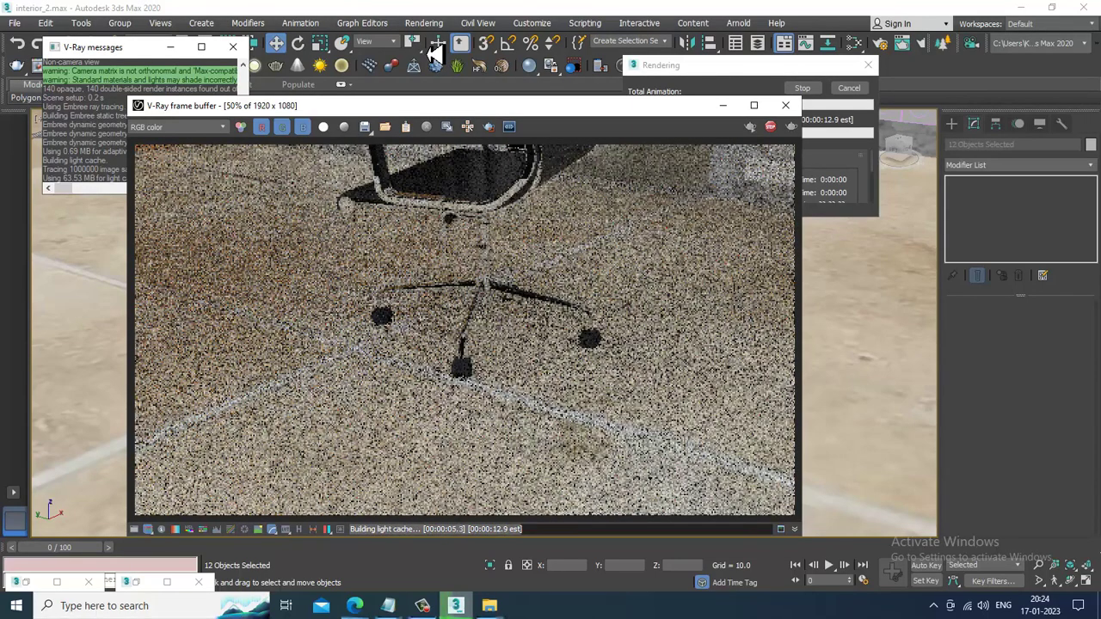
pyautogui.click(786, 105)
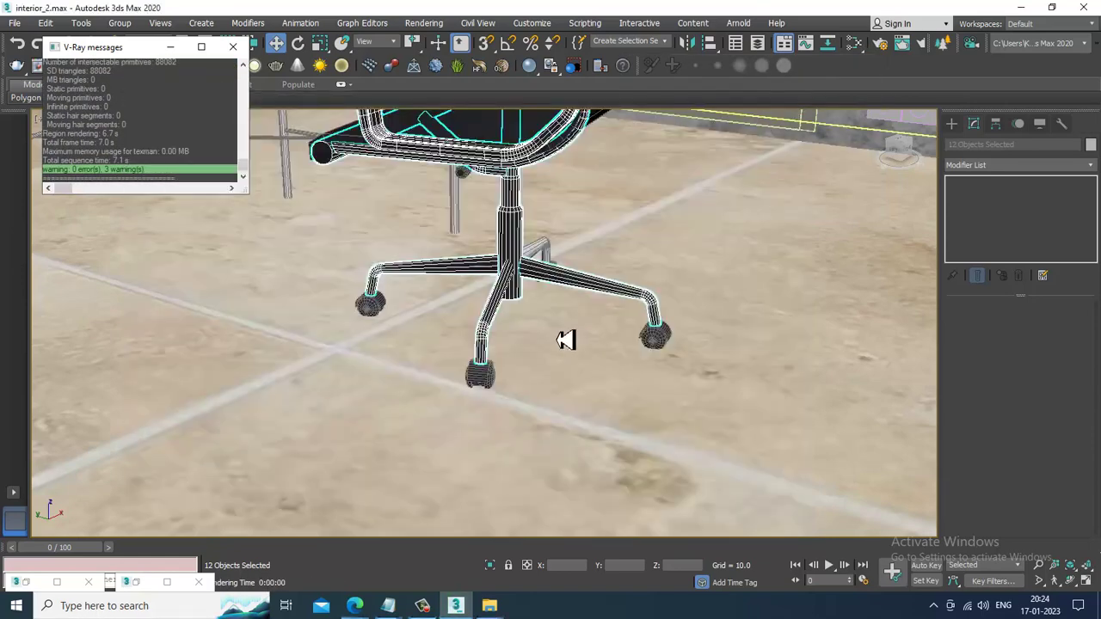
# Ungroup the office chair on the cabinet side of the central desks
pyautogui.scroll(-5, 565, 339)
pyautogui.keyDown('alt'); pyautogui.moveTo(504, 273); pyautogui.dragTo(432, 266, button='middle'); pyautogui.keyUp('alt')
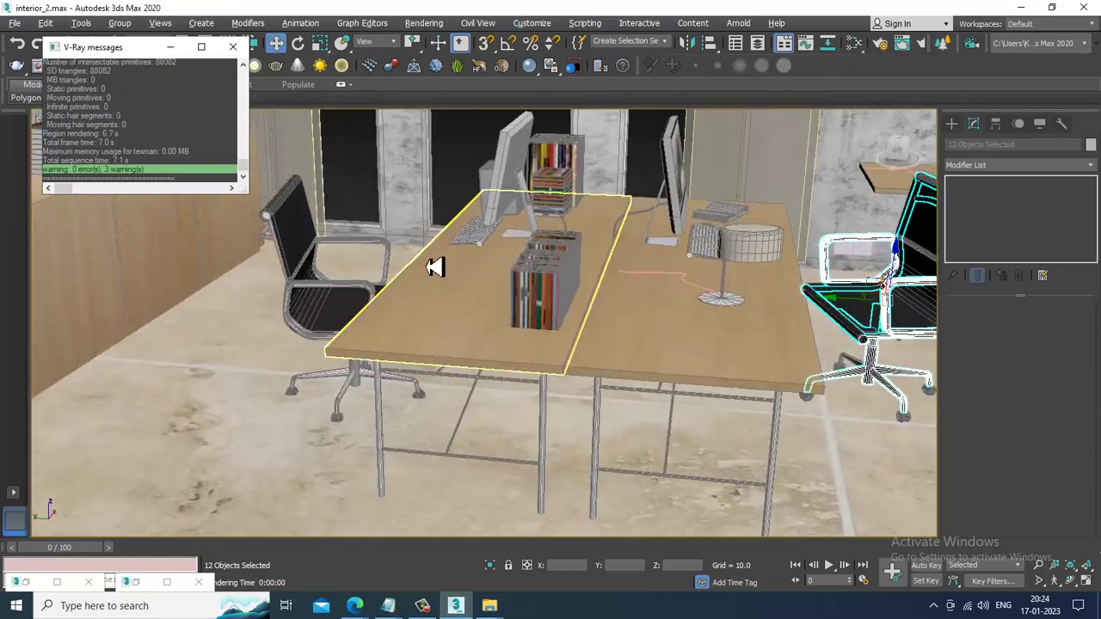
pyautogui.click(389, 297)
pyautogui.keyDown('alt'); pyautogui.moveTo(389, 297); pyautogui.dragTo(414, 292, button='middle'); pyautogui.keyUp('alt')
pyautogui.scroll(3, 415, 273)
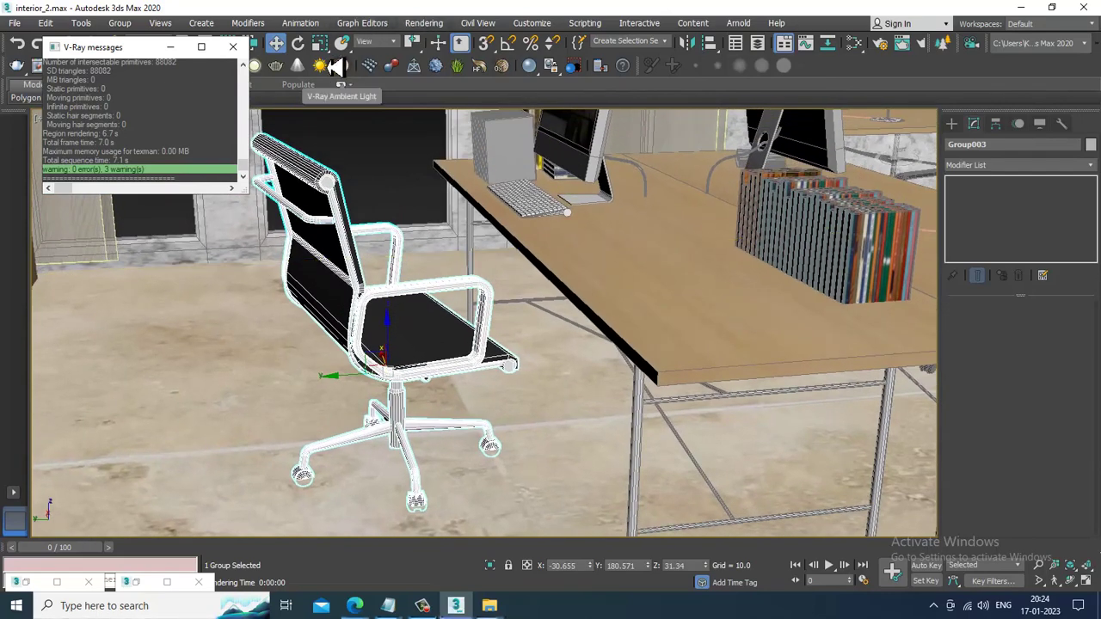
pyautogui.click(123, 24)
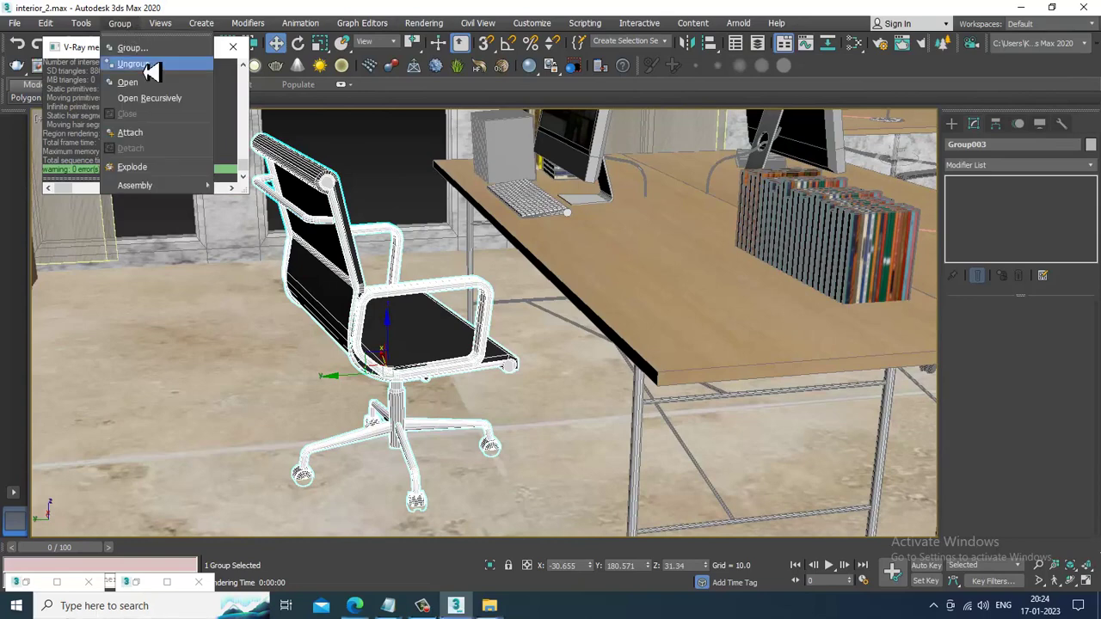
pyautogui.click(142, 67)
# Select the ungrouped chair's armrests, backrest bar, near side frame, column, seat support and star-base legs together
pyautogui.click(393, 303)
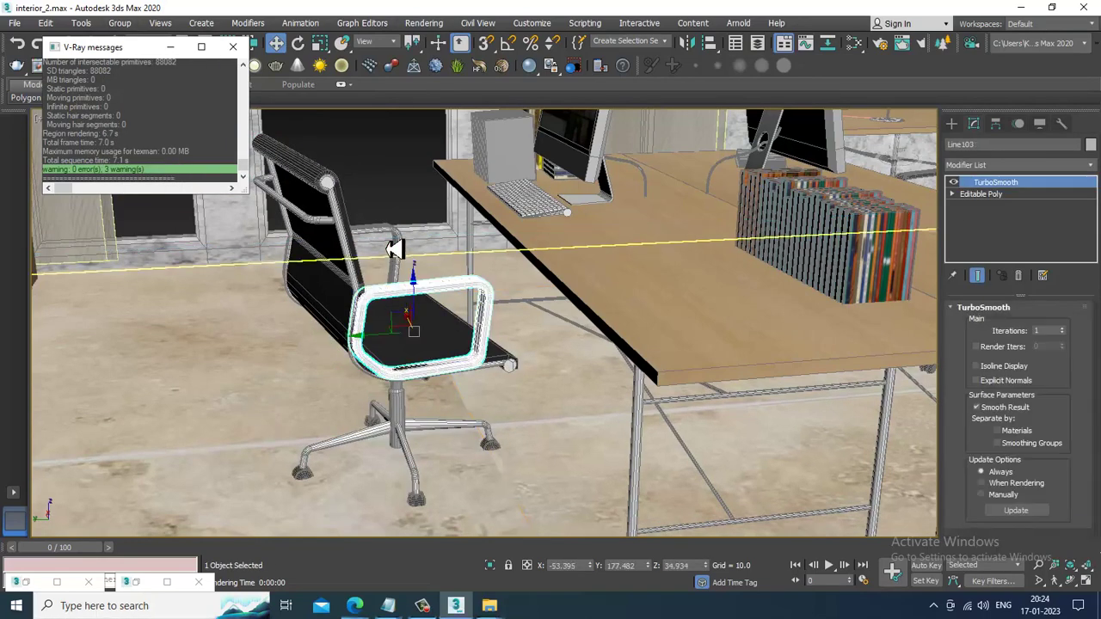
pyautogui.keyDown('ctrl'); pyautogui.click(386, 238); pyautogui.keyUp('ctrl')
pyautogui.keyDown('ctrl'); pyautogui.click(343, 215); pyautogui.keyUp('ctrl')
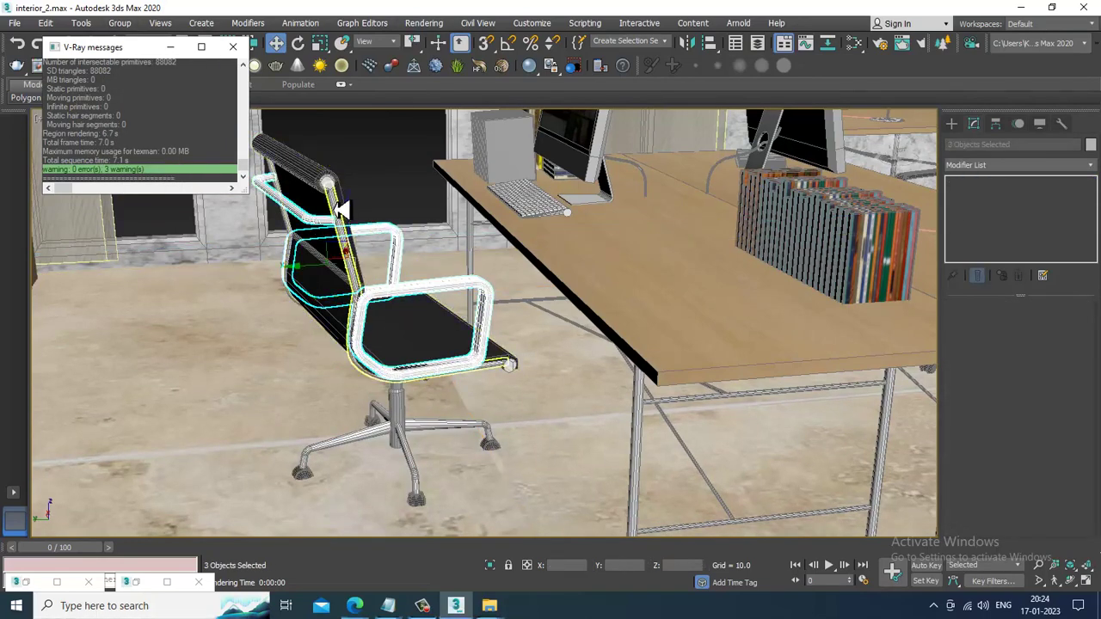
pyautogui.keyDown('ctrl'); pyautogui.click(339, 209); pyautogui.keyUp('ctrl')
pyautogui.keyDown('alt'); pyautogui.moveTo(386, 333); pyautogui.dragTo(354, 276, button='middle'); pyautogui.keyUp('alt')
pyautogui.keyDown('ctrl'); pyautogui.click(396, 409); pyautogui.keyUp('ctrl')
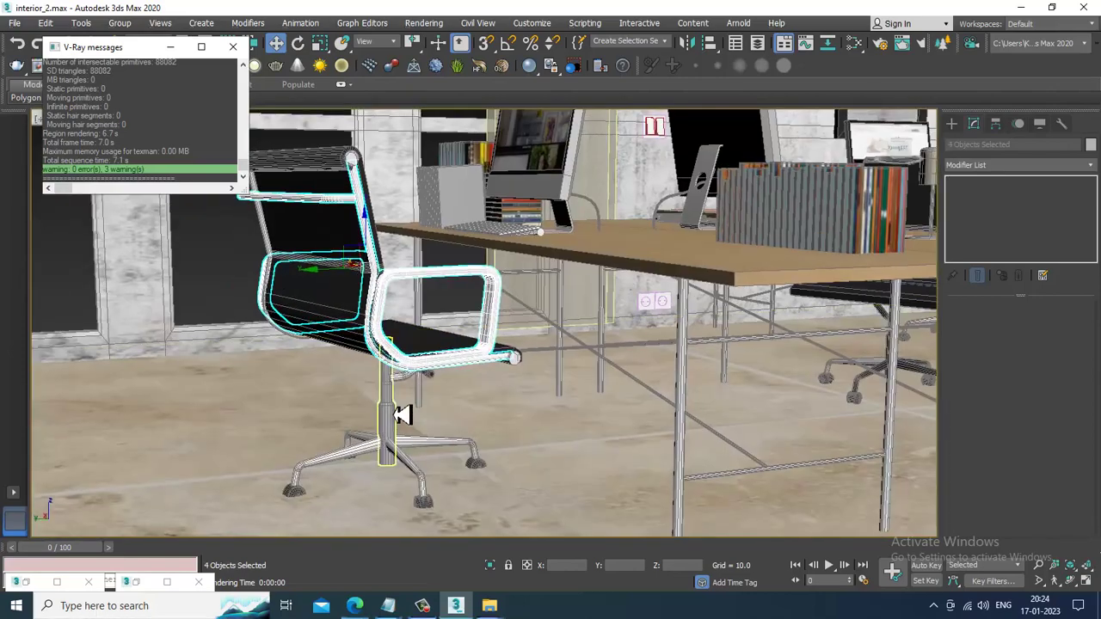
pyautogui.keyDown('ctrl'); pyautogui.click(402, 382); pyautogui.keyUp('ctrl')
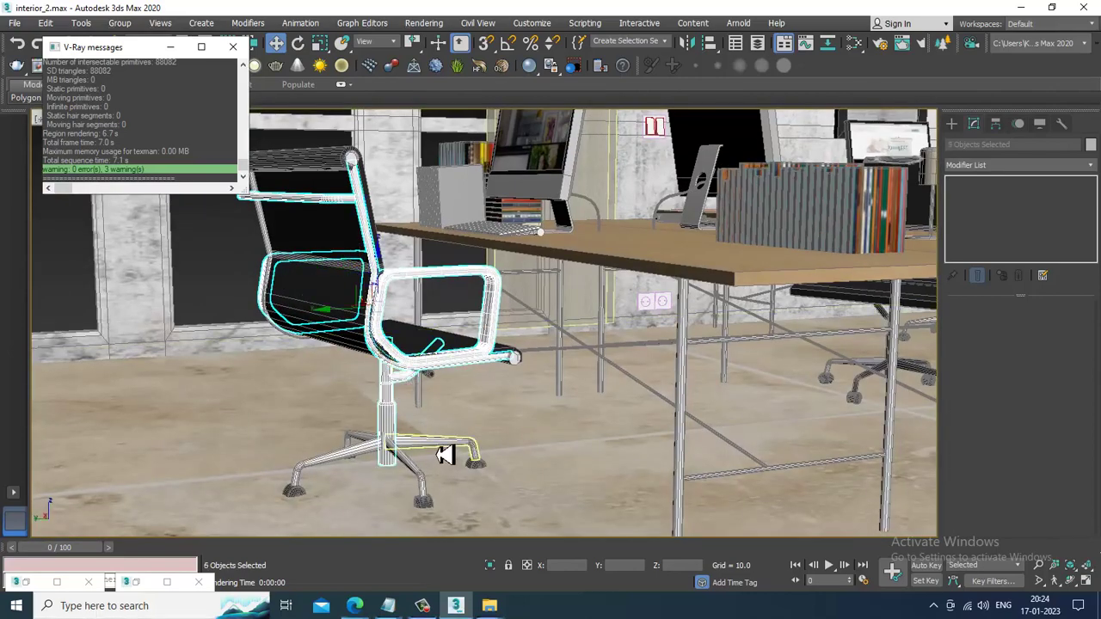
pyautogui.keyDown('ctrl'); pyautogui.click(437, 445); pyautogui.keyUp('ctrl')
pyautogui.keyDown('ctrl'); pyautogui.click(422, 469); pyautogui.keyUp('ctrl')
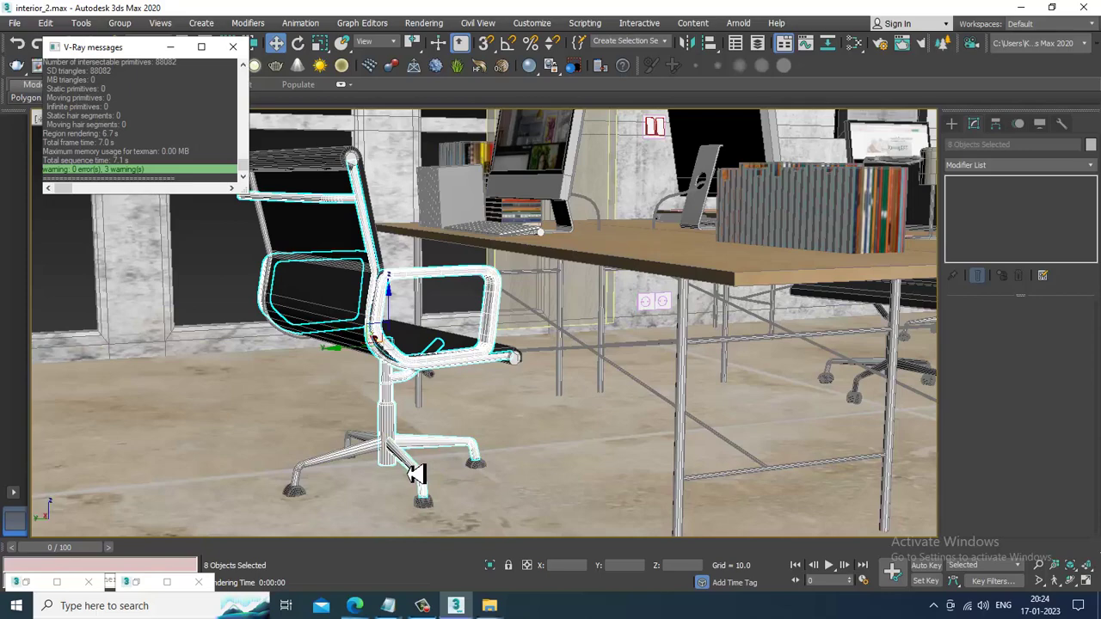
pyautogui.keyDown('ctrl'); pyautogui.click(383, 452); pyautogui.keyUp('ctrl')
pyautogui.keyDown('ctrl'); pyautogui.click(371, 445); pyautogui.keyUp('ctrl')
# Add the chair's far side frame and its back and seat roll ends to the selection and assign the dark reflective VRayMtl
pyautogui.scroll(-5, 375, 442)
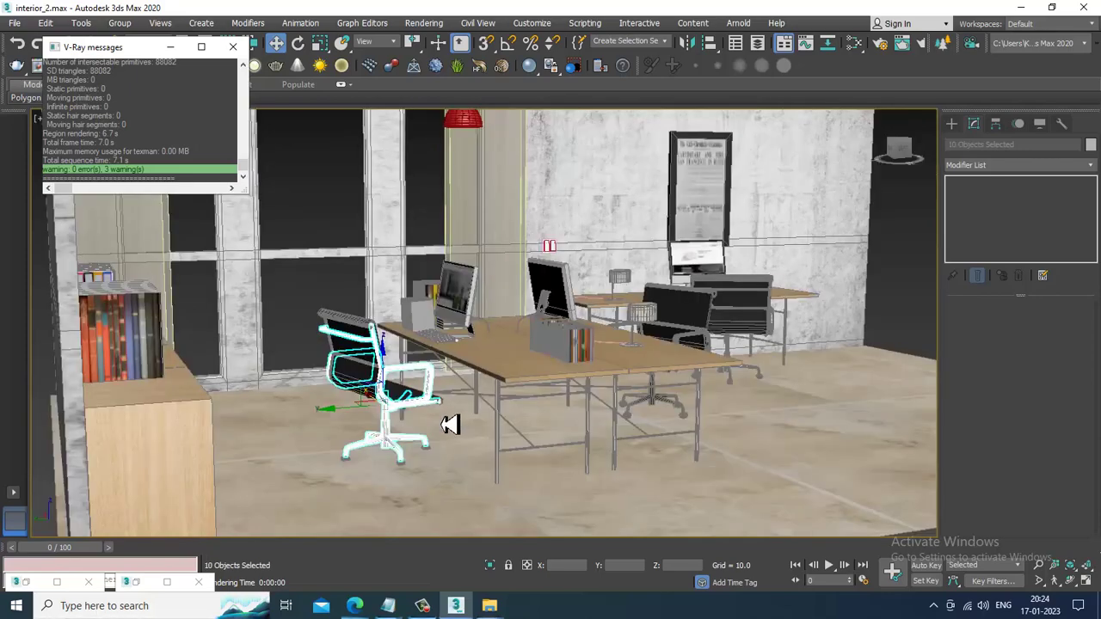
pyautogui.keyDown('alt'); pyautogui.moveTo(450, 423); pyautogui.dragTo(478, 426, button='middle'); pyautogui.keyUp('alt')
pyautogui.scroll(5, 379, 387)
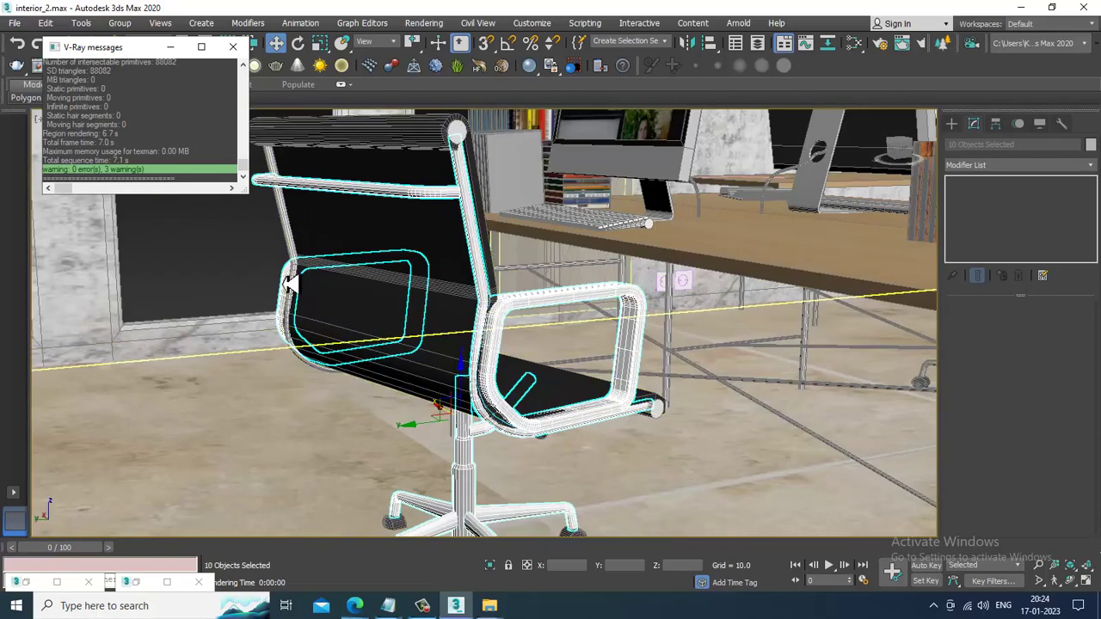
pyautogui.keyDown('ctrl'); pyautogui.click(307, 290); pyautogui.keyUp('ctrl')
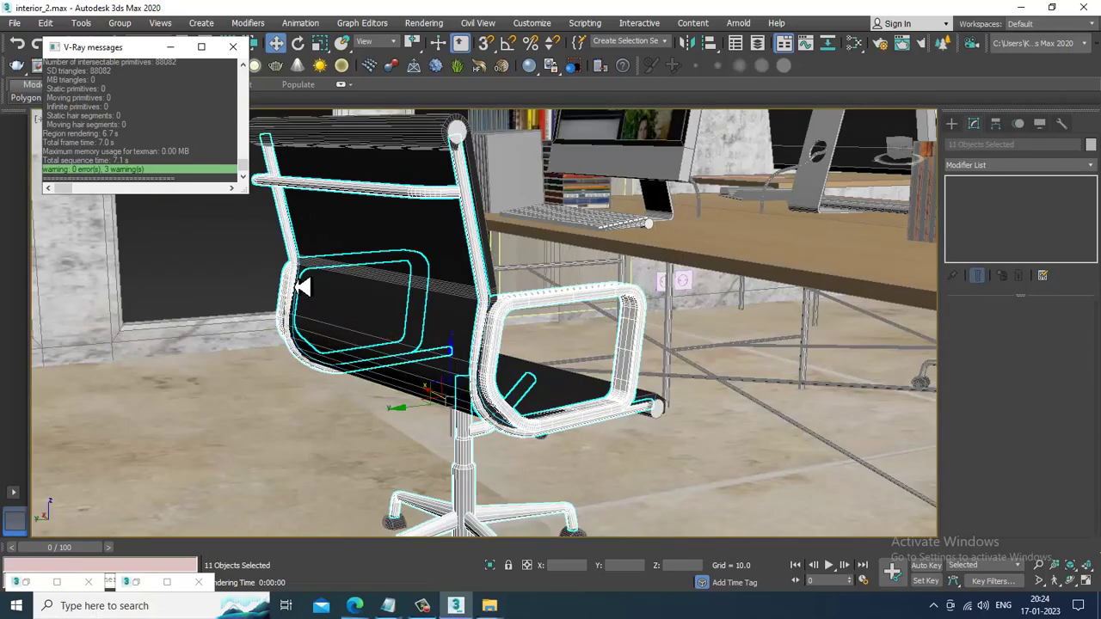
pyautogui.keyDown('ctrl'); pyautogui.click(459, 139); pyautogui.keyUp('ctrl')
pyautogui.keyDown('alt'); pyautogui.moveTo(680, 366); pyautogui.dragTo(578, 359, button='middle'); pyautogui.keyUp('alt')
pyautogui.keyDown('ctrl'); pyautogui.click(591, 440); pyautogui.keyUp('ctrl')
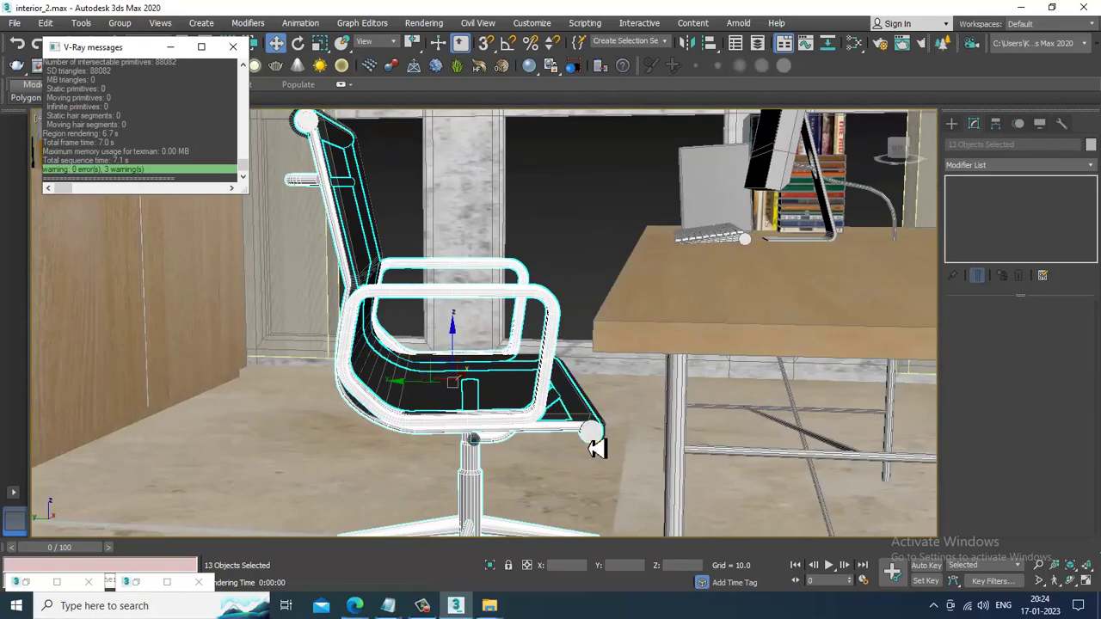
pyautogui.keyDown('alt'); pyautogui.moveTo(518, 448); pyautogui.dragTo(610, 380, button='middle'); pyautogui.keyUp('alt')
pyautogui.press('m')
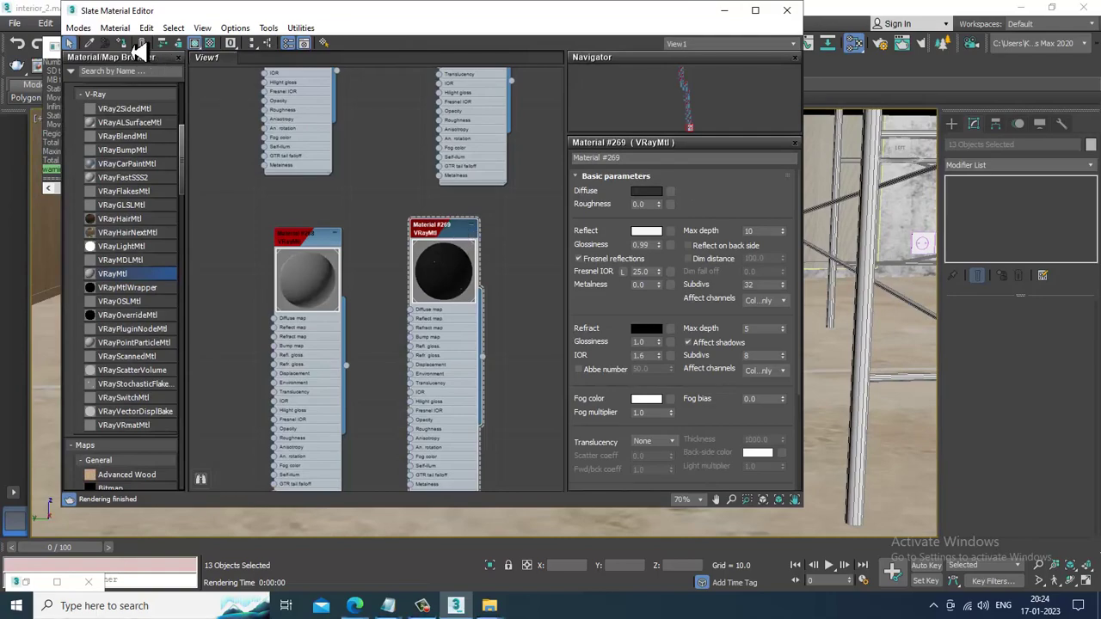
pyautogui.click(725, 11)
# Select the first central desk's near-end legs, crossbars and diagonal brace, plus the adjacent leg of the neighbouring desk
pyautogui.scroll(-3, 677, 214)
pyautogui.keyDown('alt'); pyautogui.moveTo(677, 223); pyautogui.dragTo(666, 310, button='middle'); pyautogui.keyUp('alt')
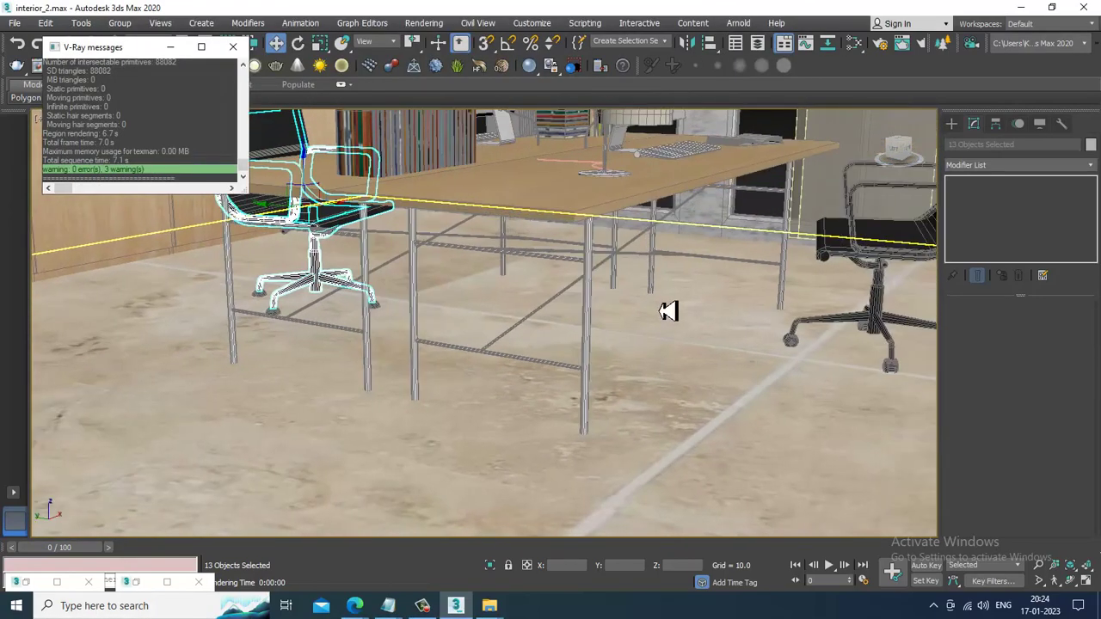
pyautogui.click(594, 278)
pyautogui.scroll(3, 564, 273)
pyautogui.keyDown('ctrl'); pyautogui.click(560, 262); pyautogui.keyUp('ctrl')
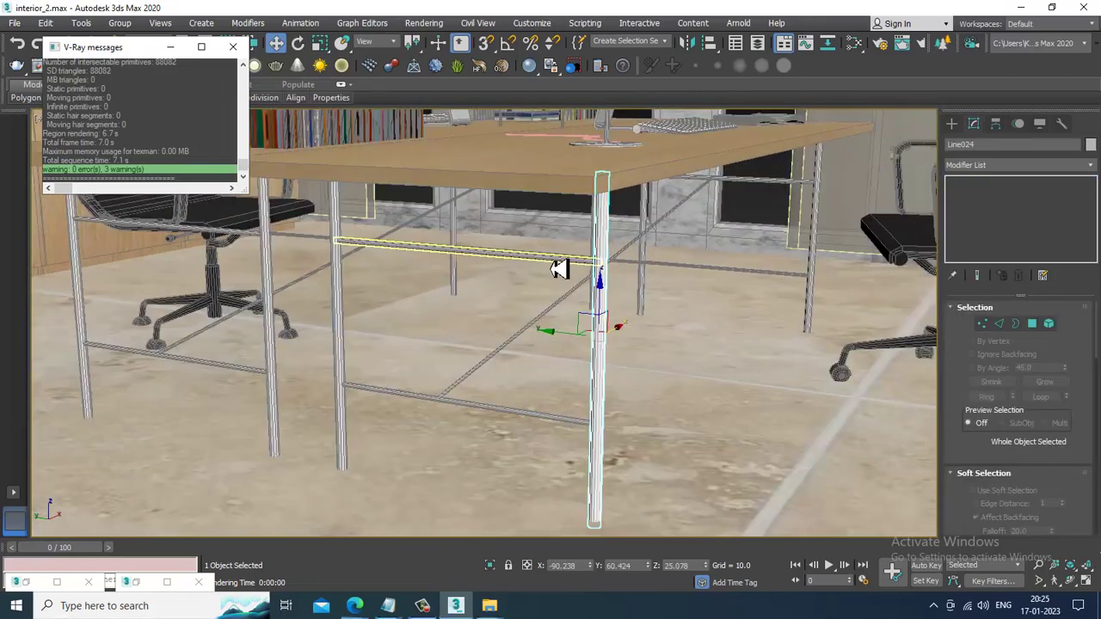
pyautogui.keyDown('ctrl'); pyautogui.click(524, 348); pyautogui.keyUp('ctrl')
pyautogui.keyDown('ctrl'); pyautogui.click(346, 386); pyautogui.keyUp('ctrl')
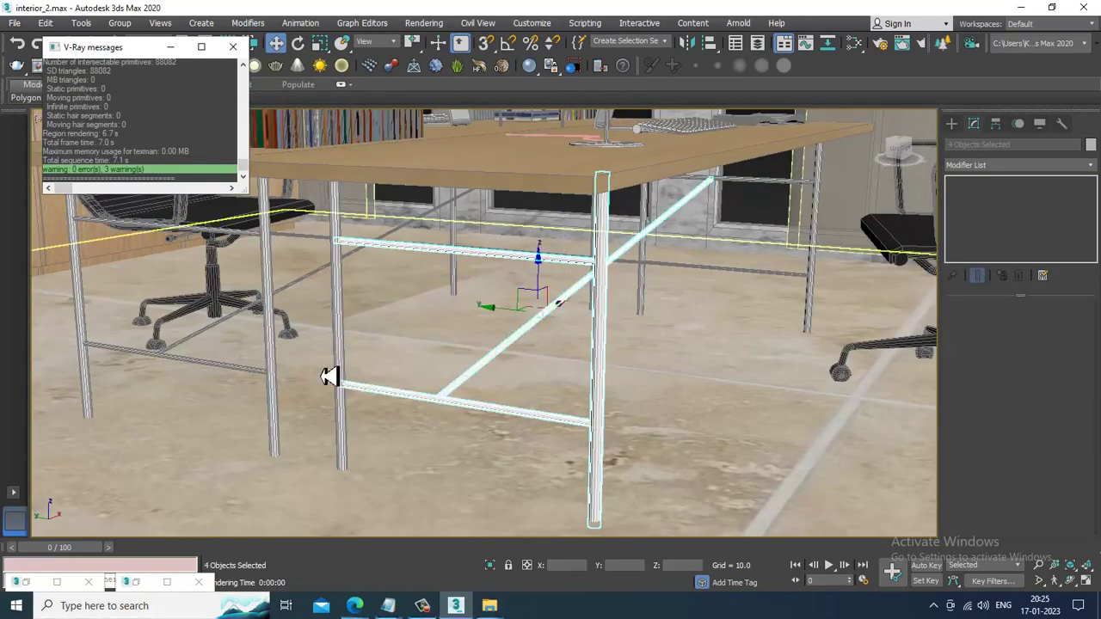
pyautogui.keyDown('ctrl'); pyautogui.click(341, 351); pyautogui.keyUp('ctrl')
pyautogui.keyDown('ctrl'); pyautogui.click(270, 300); pyautogui.keyUp('ctrl')
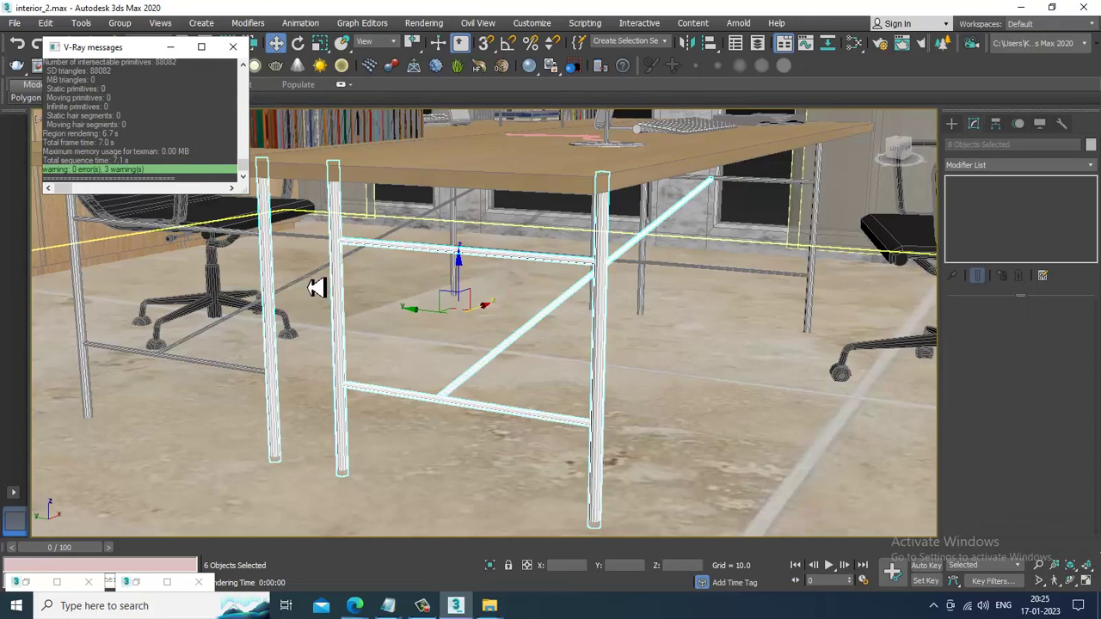
# Add the neighbouring desk's diagonal, crossbars and outer leg, plus the far-end legs of both central desks, to the selection
pyautogui.keyDown('ctrl'); pyautogui.click(315, 274); pyautogui.keyUp('ctrl')
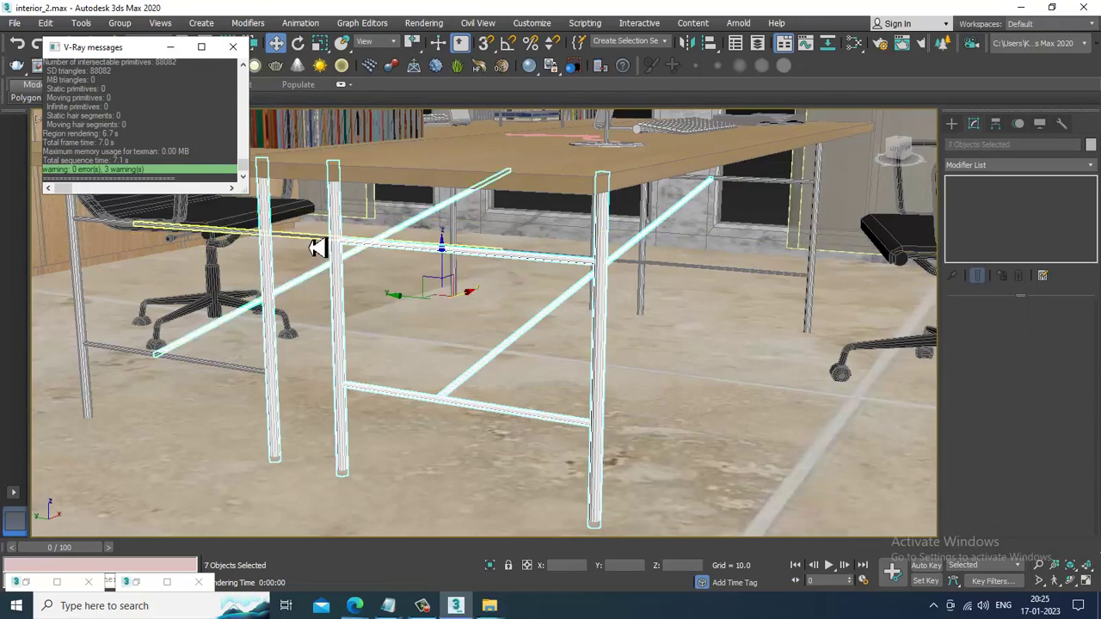
pyautogui.keyDown('ctrl'); pyautogui.click(315, 242); pyautogui.keyUp('ctrl')
pyautogui.moveTo(315, 242); pyautogui.dragTo(332, 312, button='middle')
pyautogui.keyDown('ctrl'); pyautogui.click(313, 307); pyautogui.keyUp('ctrl')
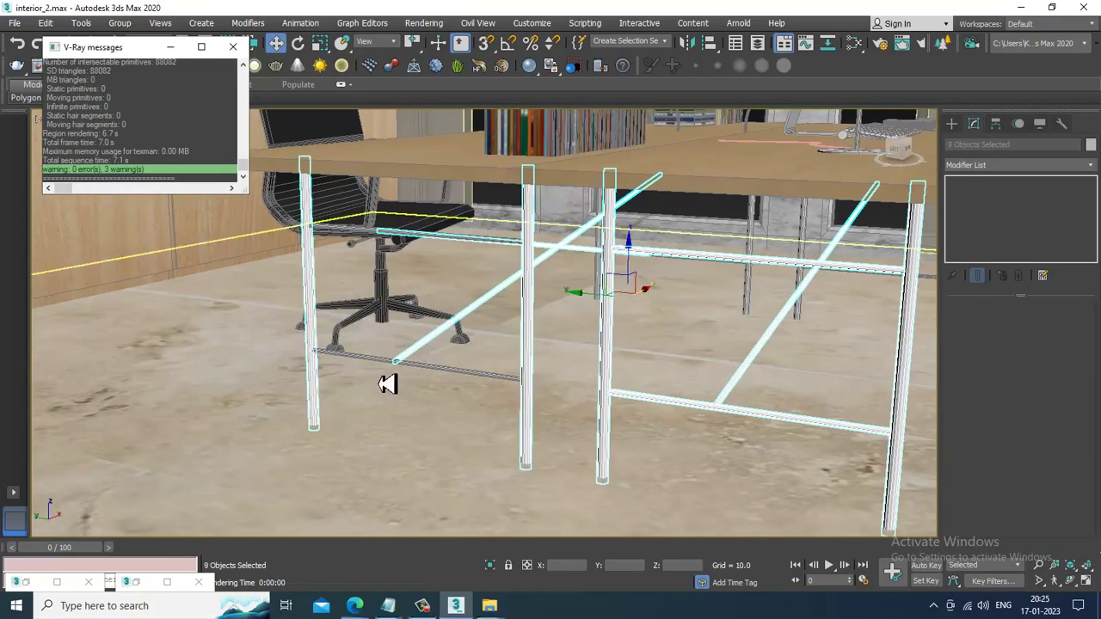
pyautogui.keyDown('ctrl'); pyautogui.click(376, 368); pyautogui.keyUp('ctrl')
pyautogui.keyDown('alt'); pyautogui.moveTo(585, 258); pyautogui.dragTo(560, 241, button='middle'); pyautogui.keyUp('alt')
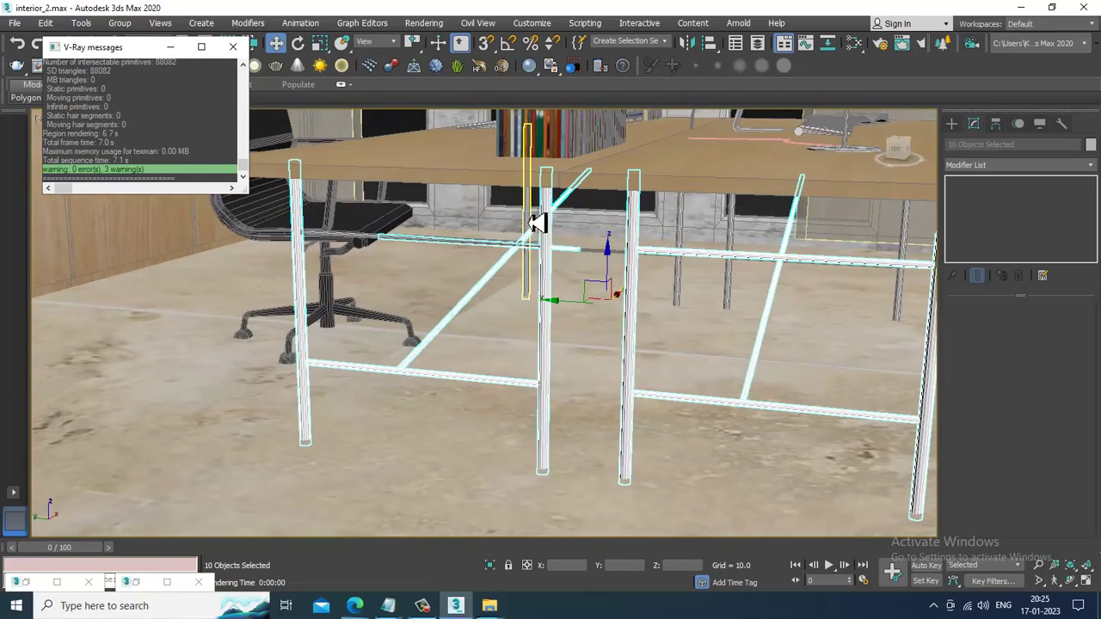
pyautogui.keyDown('ctrl'); pyautogui.click(535, 221); pyautogui.keyUp('ctrl')
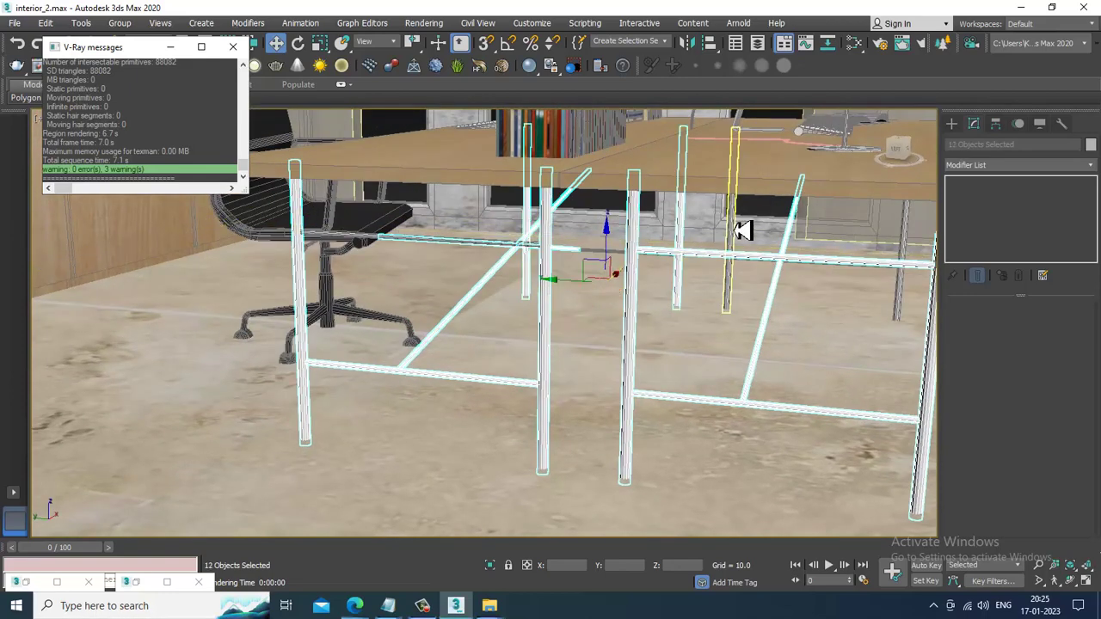
pyautogui.keyDown('ctrl'); pyautogui.click(904, 247); pyautogui.keyUp('ctrl')
# Add the remaining long brace and far-end lower crossbars of the central desks to the selection
pyautogui.scroll(-4, 903, 258)
pyautogui.keyDown('alt'); pyautogui.moveTo(903, 261); pyautogui.dragTo(688, 265, button='middle'); pyautogui.keyUp('alt')
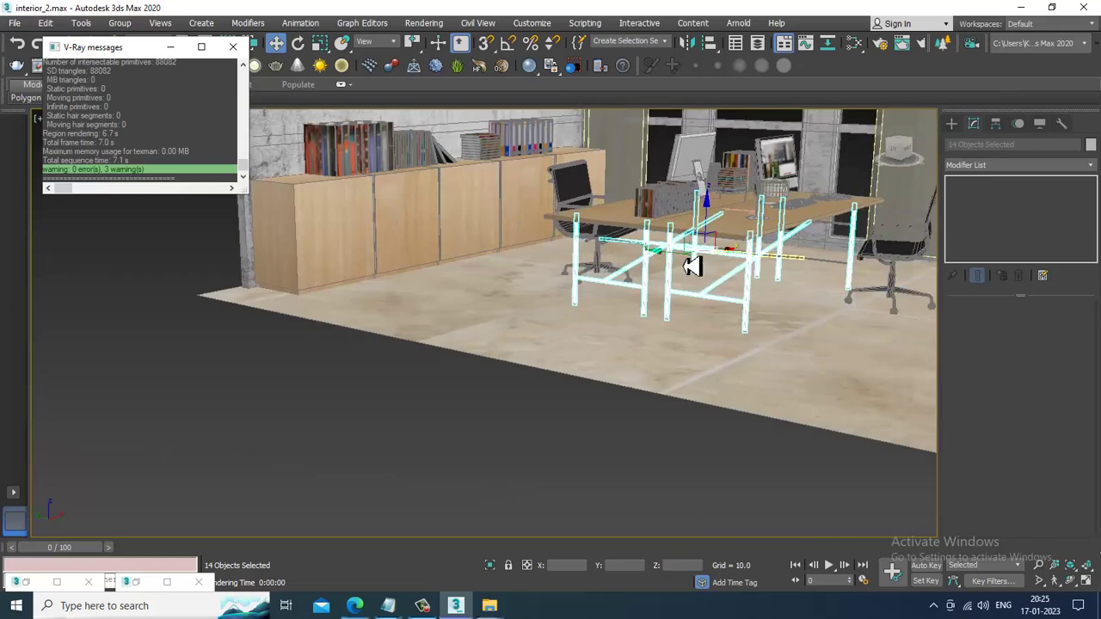
pyautogui.scroll(4, 734, 261)
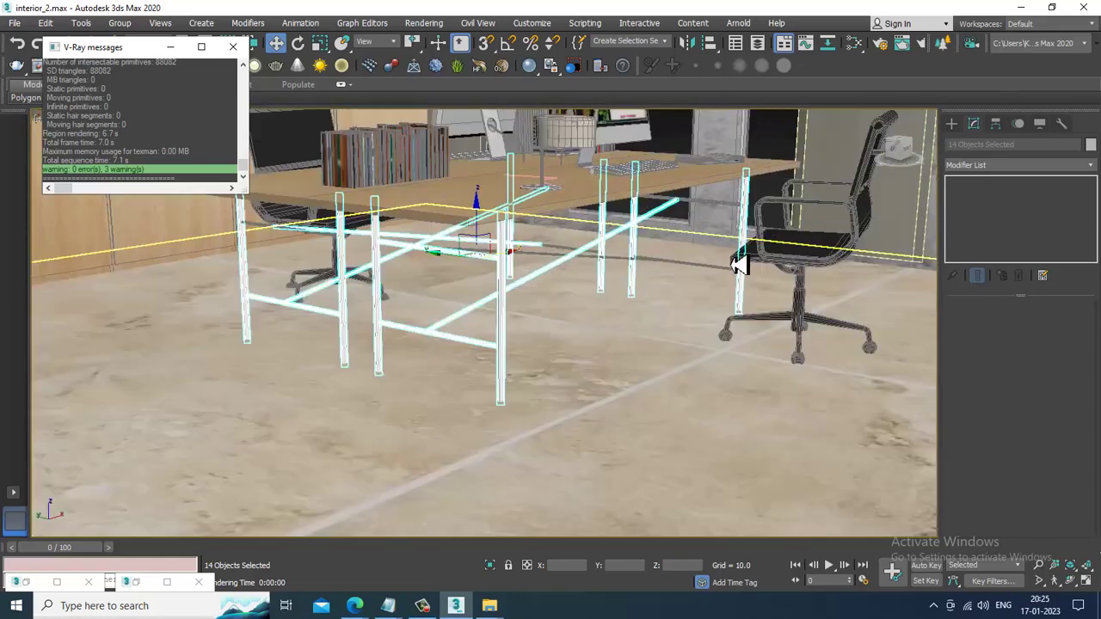
pyautogui.keyDown('ctrl'); pyautogui.click(658, 270); pyautogui.keyUp('ctrl')
pyautogui.keyDown('ctrl'); pyautogui.click(700, 275); pyautogui.keyUp('ctrl')
pyautogui.scroll(5, 572, 256)
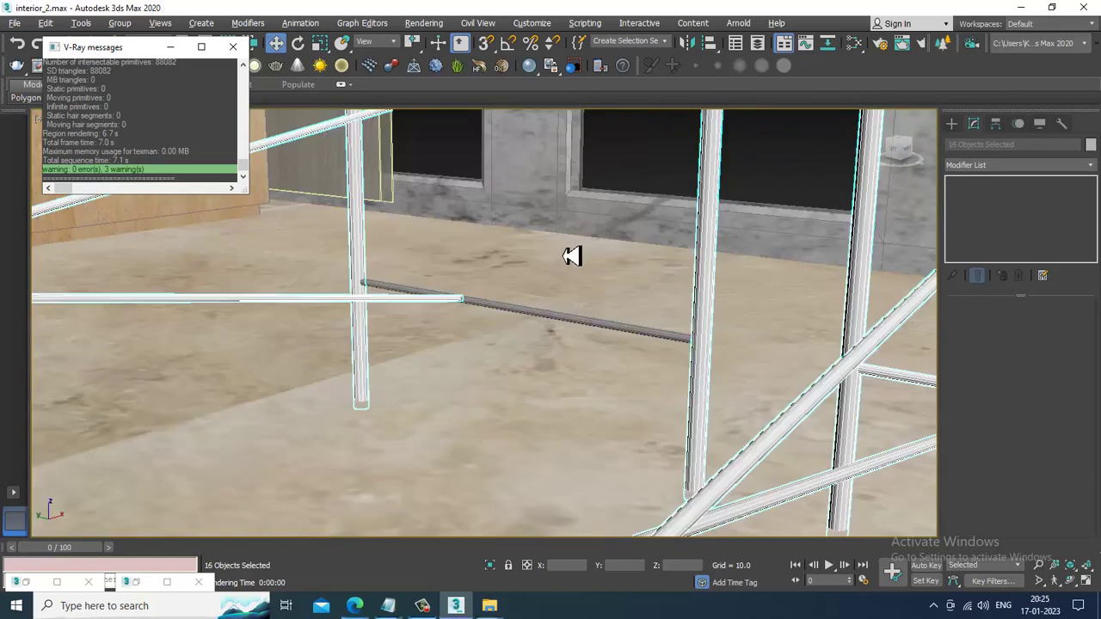
pyautogui.keyDown('ctrl'); pyautogui.click(561, 319); pyautogui.keyUp('ctrl')
# Add the remaining upper crossbars of both central desk frames to the selection
pyautogui.scroll(-5, 560, 319)
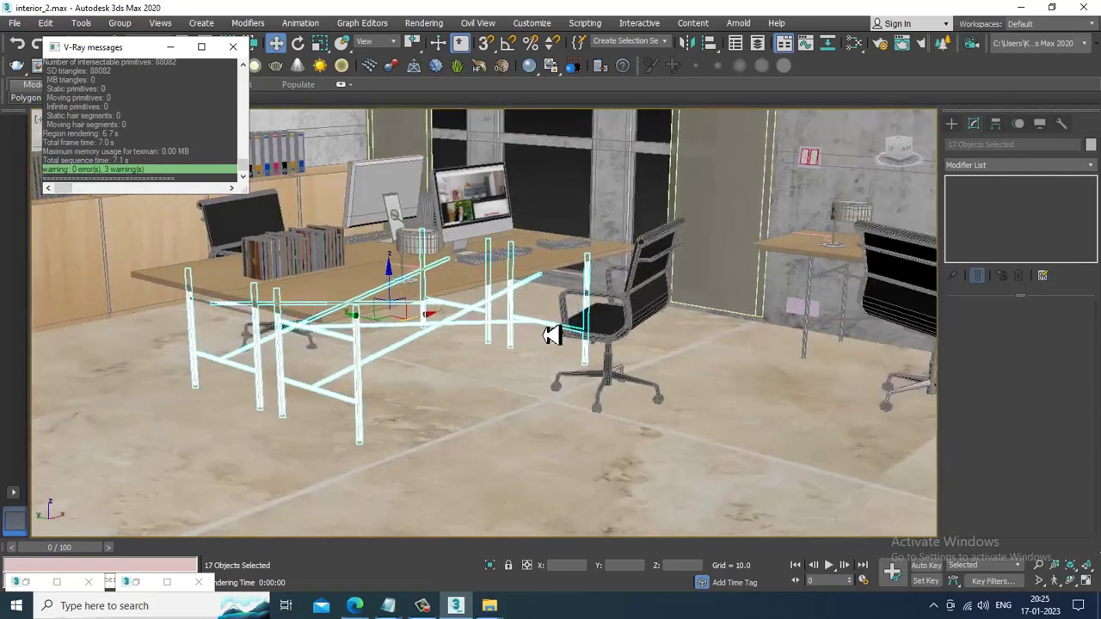
pyautogui.keyDown('alt'); pyautogui.moveTo(551, 336); pyautogui.dragTo(639, 315, button='middle'); pyautogui.keyUp('alt')
pyautogui.scroll(5, 425, 322)
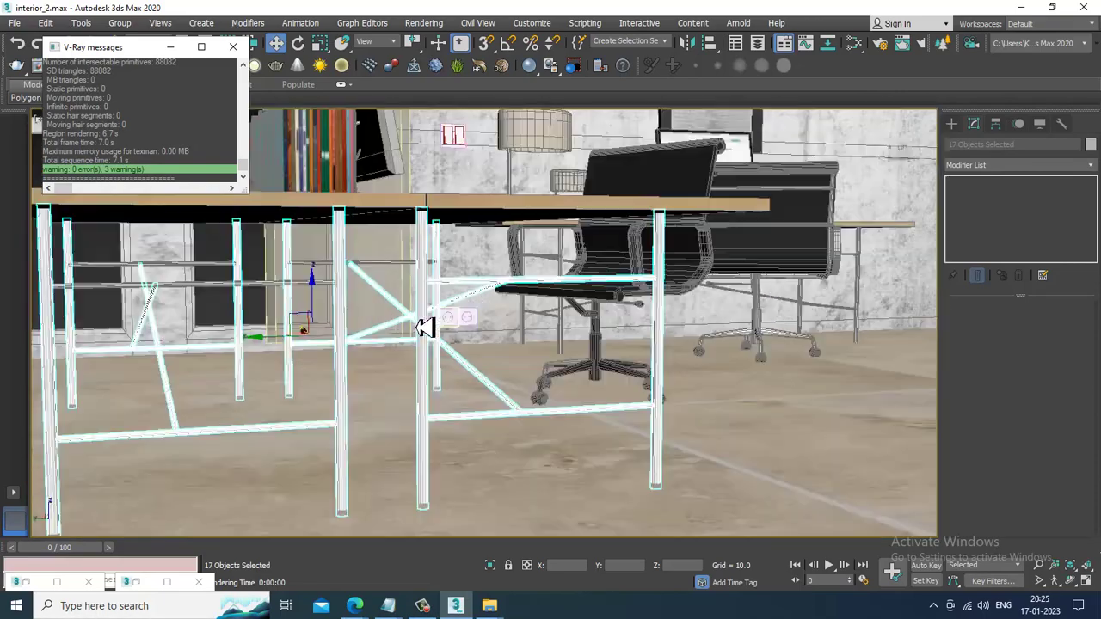
pyautogui.keyDown('ctrl'); pyautogui.click(241, 288); pyautogui.keyUp('ctrl')
pyautogui.keyDown('ctrl'); pyautogui.click(231, 272); pyautogui.keyUp('ctrl')
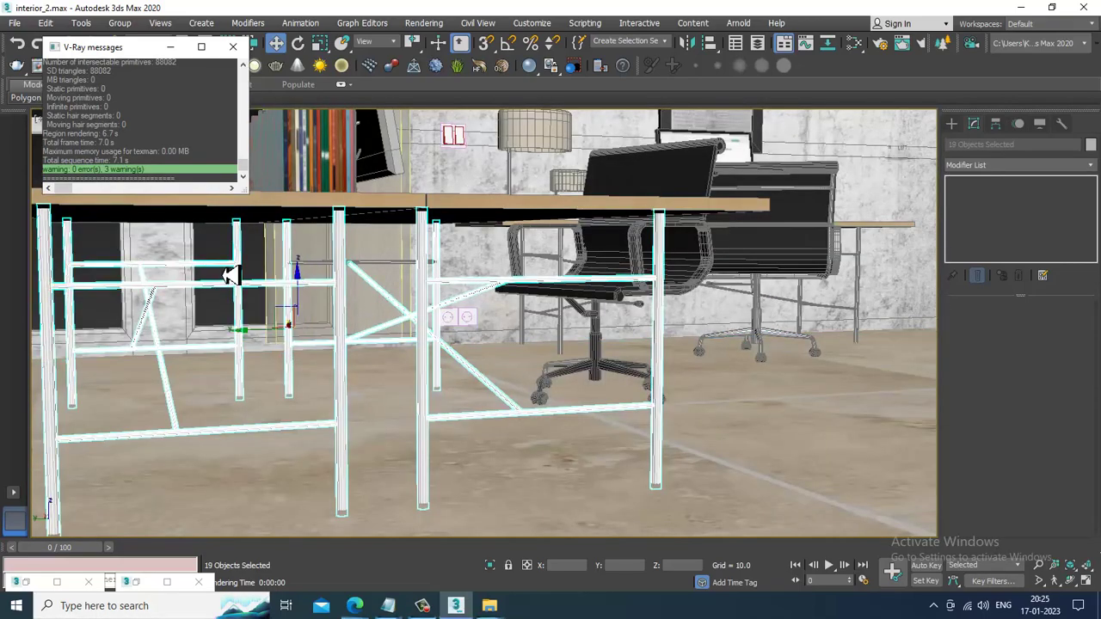
pyautogui.keyDown('ctrl'); pyautogui.click(401, 270); pyautogui.keyUp('ctrl')
# Add the wall-side desk's near-end legs, crossbars and two long diagonal braces to the selection
pyautogui.scroll(-5, 549, 294)
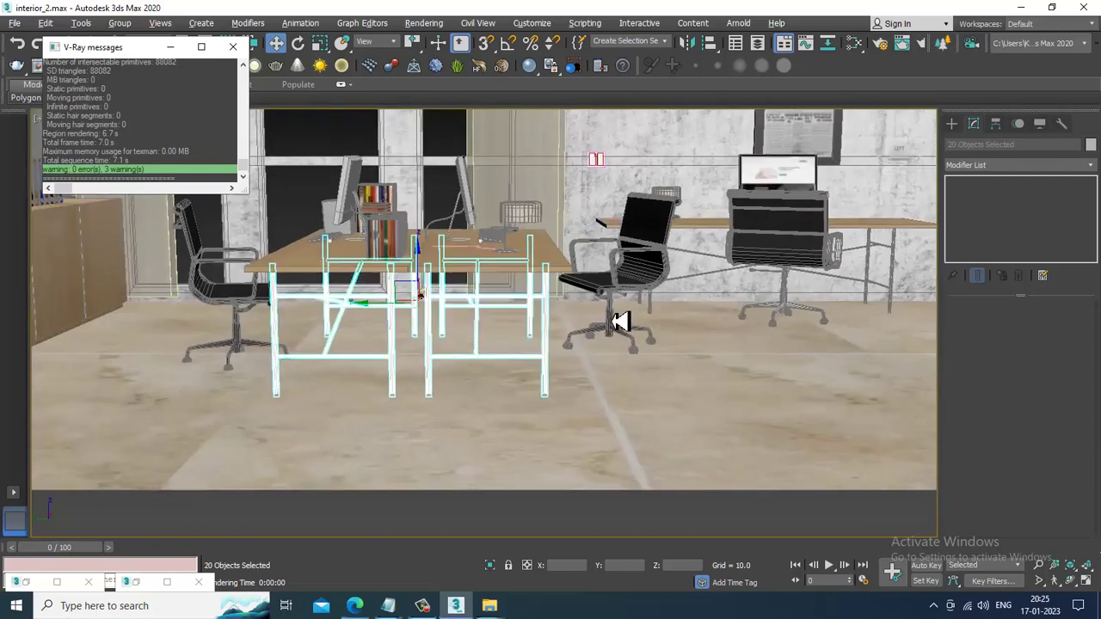
pyautogui.keyDown('alt'); pyautogui.moveTo(620, 322); pyautogui.dragTo(523, 336, button='middle'); pyautogui.keyUp('alt')
pyautogui.scroll(8, 522, 336)
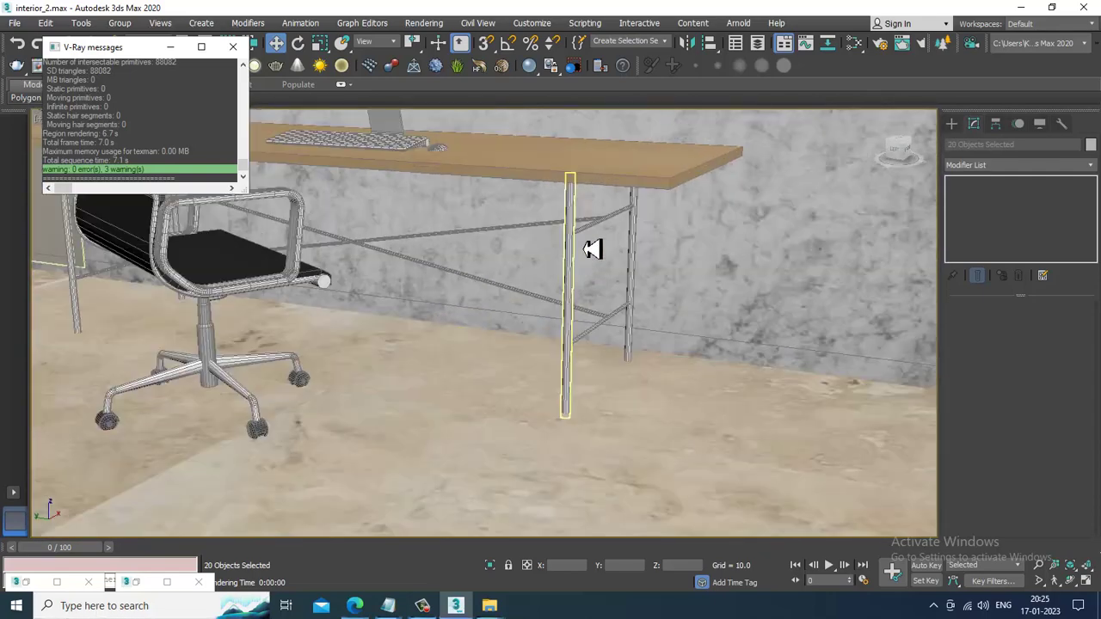
pyautogui.keyDown('ctrl'); pyautogui.click(578, 226); pyautogui.keyUp('ctrl')
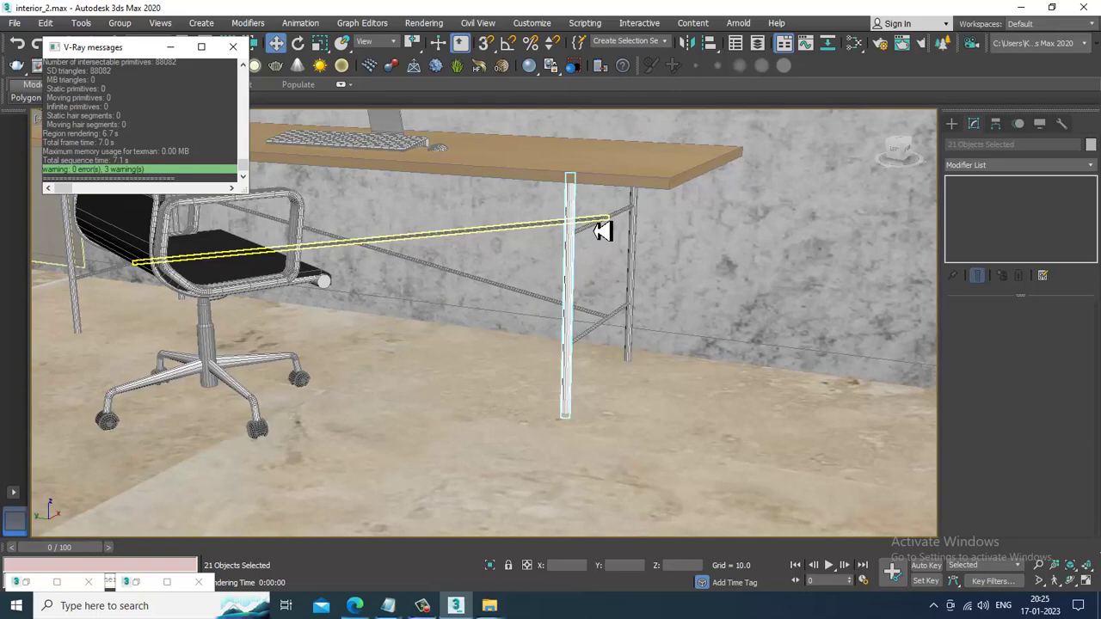
pyautogui.keyDown('ctrl'); pyautogui.click(602, 234); pyautogui.keyUp('ctrl')
pyautogui.keyDown('ctrl'); pyautogui.click(643, 213); pyautogui.keyUp('ctrl')
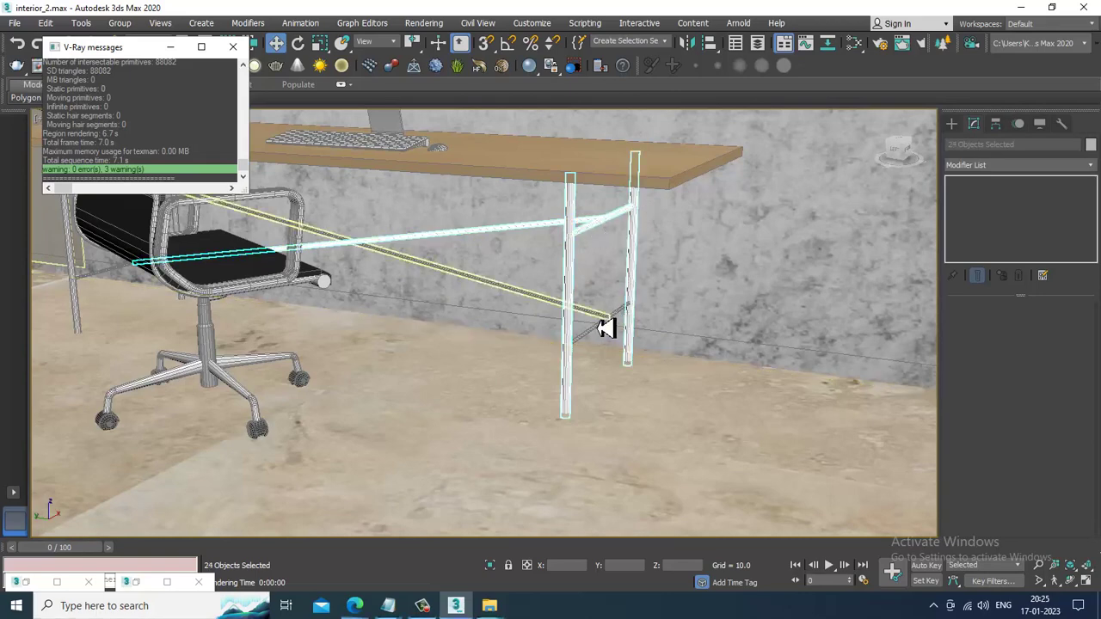
pyautogui.keyDown('ctrl'); pyautogui.click(596, 315); pyautogui.keyUp('ctrl')
pyautogui.moveTo(344, 283); pyautogui.dragTo(651, 373, button='middle')
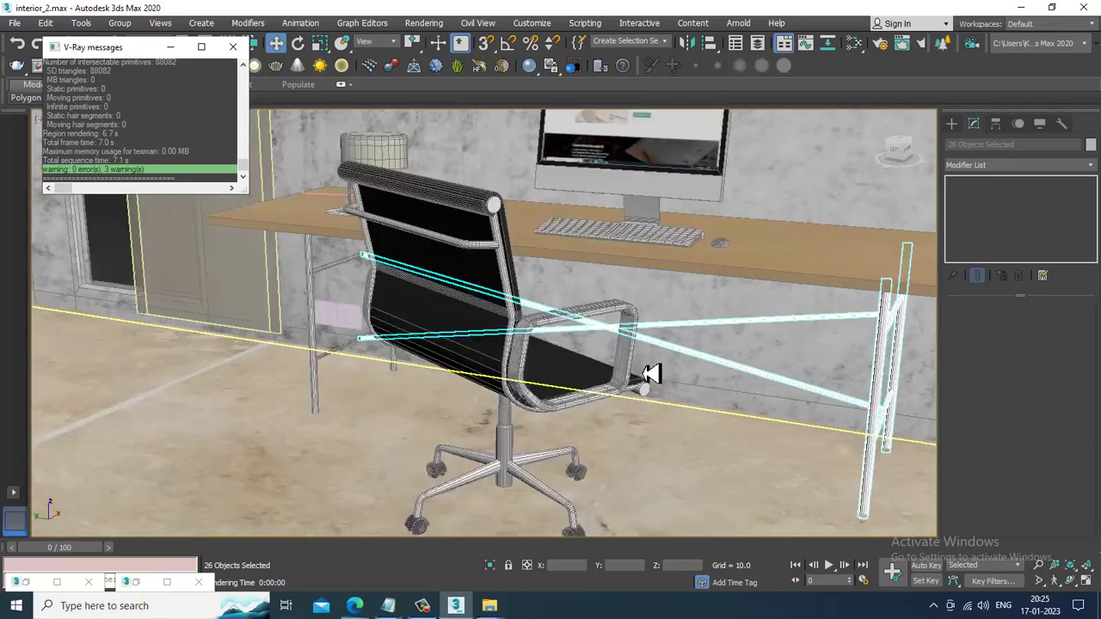
# Add the two legs and two crossbars beneath the lamp end of the wall-side desk to the selection
pyautogui.scroll(3, 652, 374)
pyautogui.moveTo(422, 340); pyautogui.dragTo(622, 361, button='middle')
pyautogui.keyDown('ctrl'); pyautogui.click(473, 289); pyautogui.keyUp('ctrl')
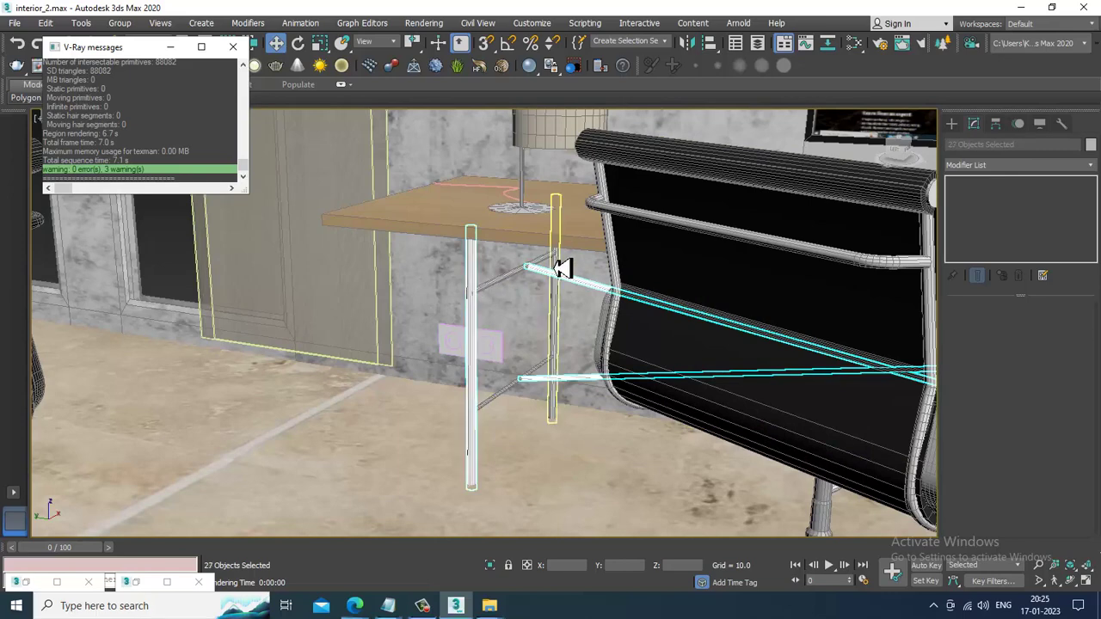
pyautogui.keyDown('ctrl'); pyautogui.click(545, 263); pyautogui.keyUp('ctrl')
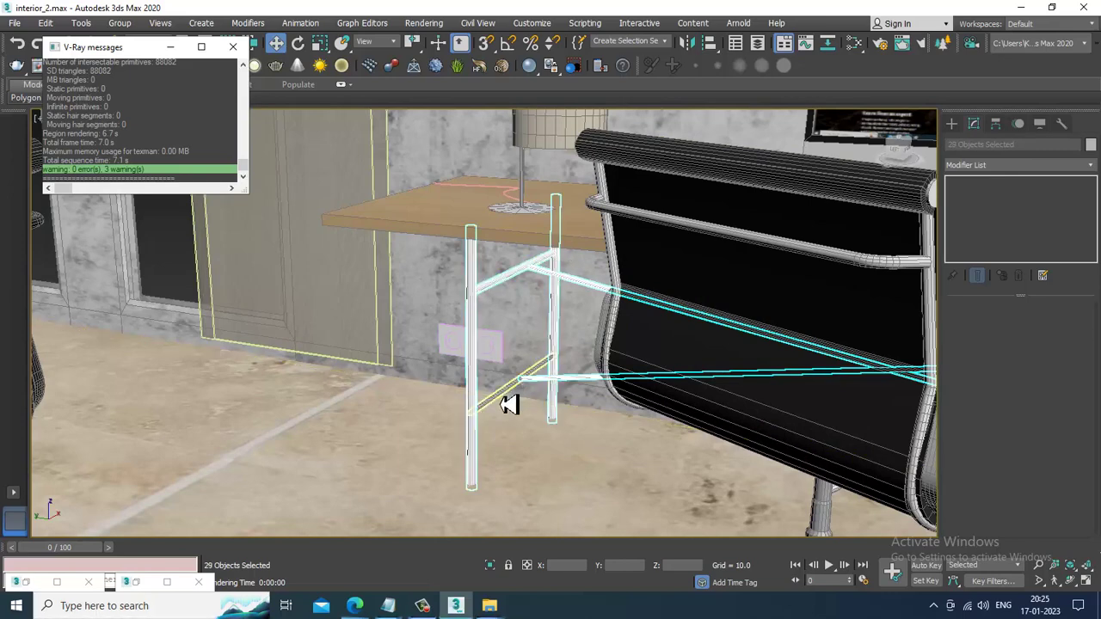
pyautogui.keyDown('ctrl'); pyautogui.click(508, 398); pyautogui.keyUp('ctrl')
# Add the last lower crossbar beneath the wall-side desk's lamp end and assign the chromee material to all selected frame parts
pyautogui.scroll(-5, 518, 391)
pyautogui.moveTo(612, 369); pyautogui.dragTo(590, 361, button='middle')
pyautogui.press('m')
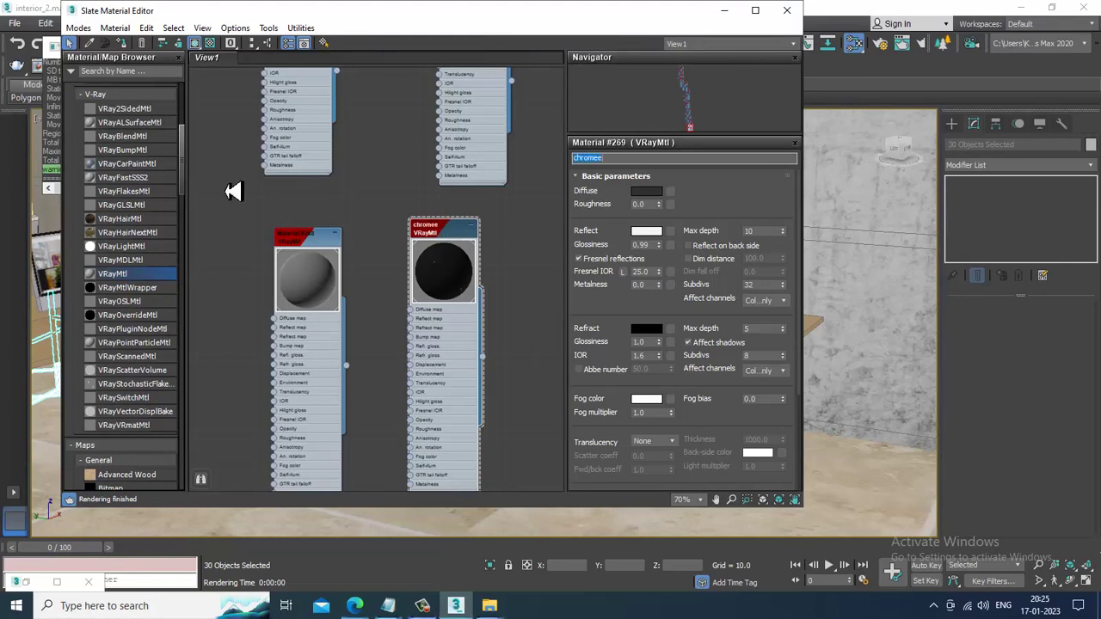
pyautogui.press('Return')
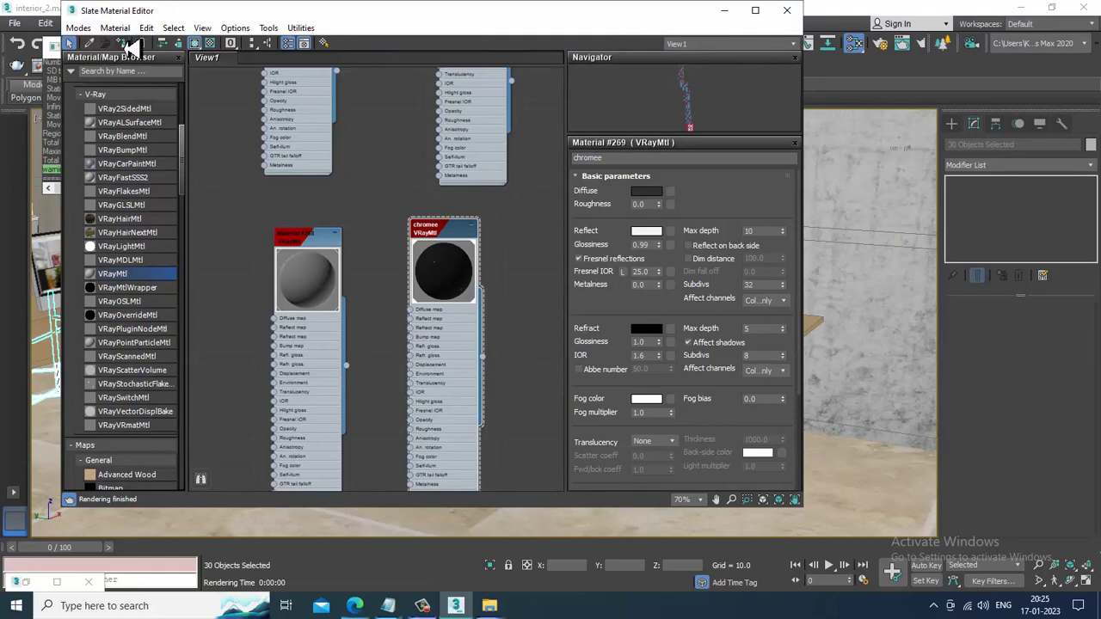
pyautogui.click(727, 17)
# Clear the selection and render a close view of the central desks to check the chrome frames
pyautogui.scroll(-6, 607, 287)
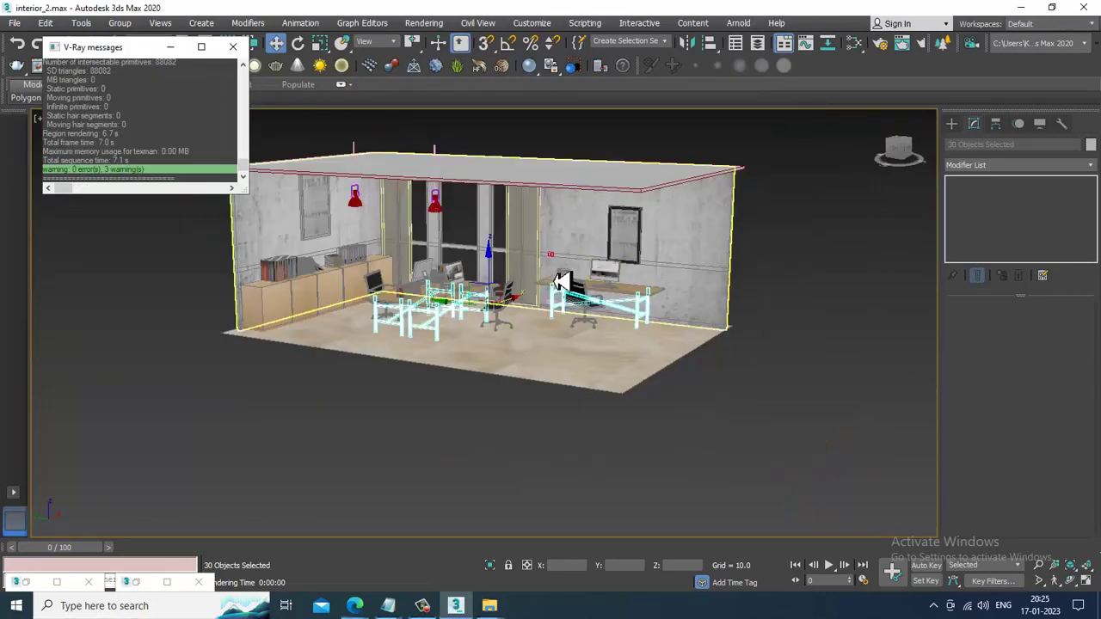
pyautogui.keyDown('alt'); pyautogui.moveTo(561, 283); pyautogui.dragTo(597, 296, button='middle'); pyautogui.keyUp('alt')
pyautogui.click(857, 281)
pyautogui.scroll(10, 604, 286)
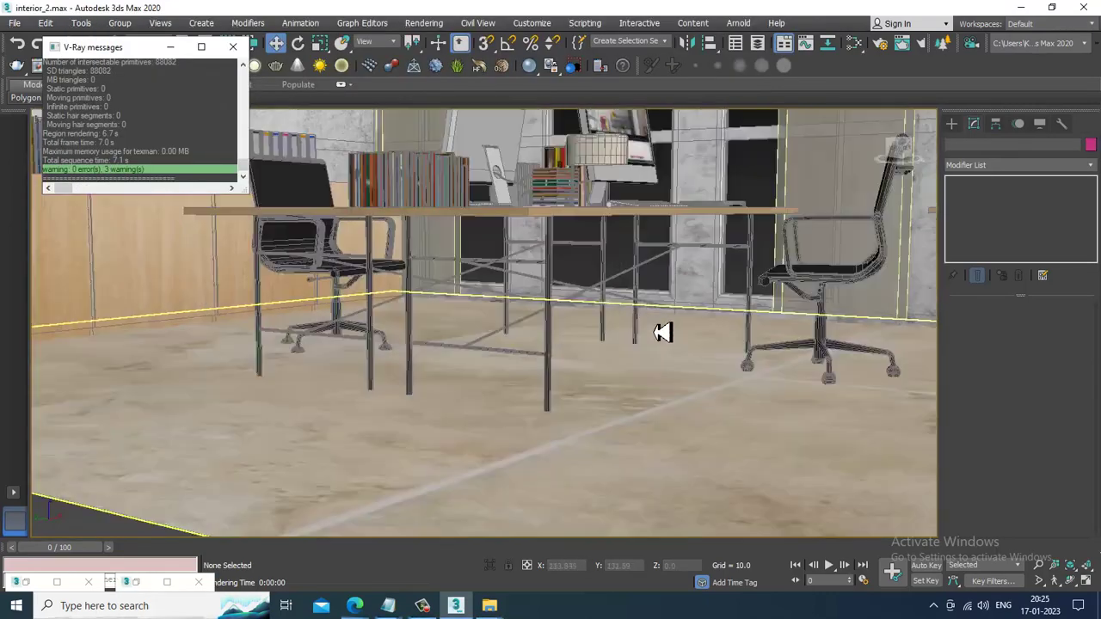
pyautogui.hotkey('shift', 'q')
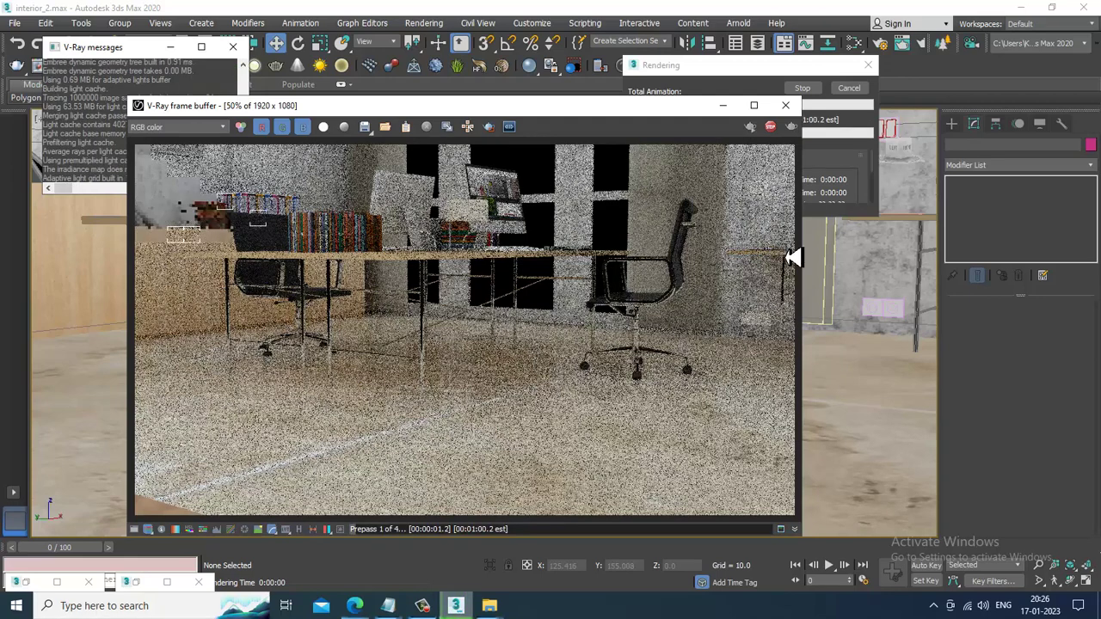
pyautogui.click(786, 105)
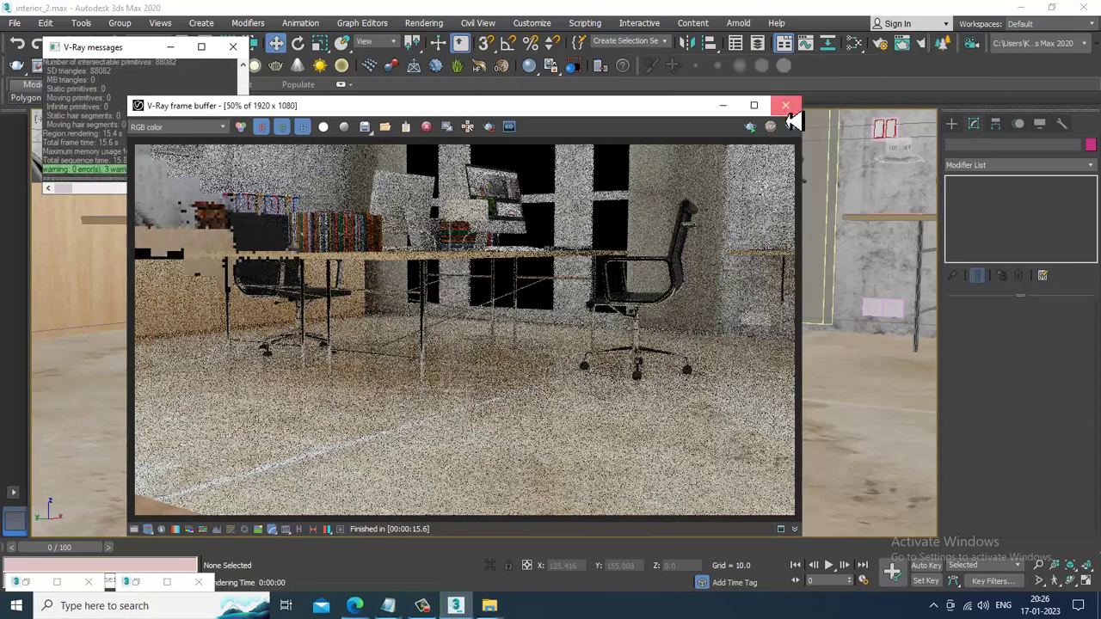
# Darken the chromee material's reflection colour to a grey value of 193
pyautogui.press('m')
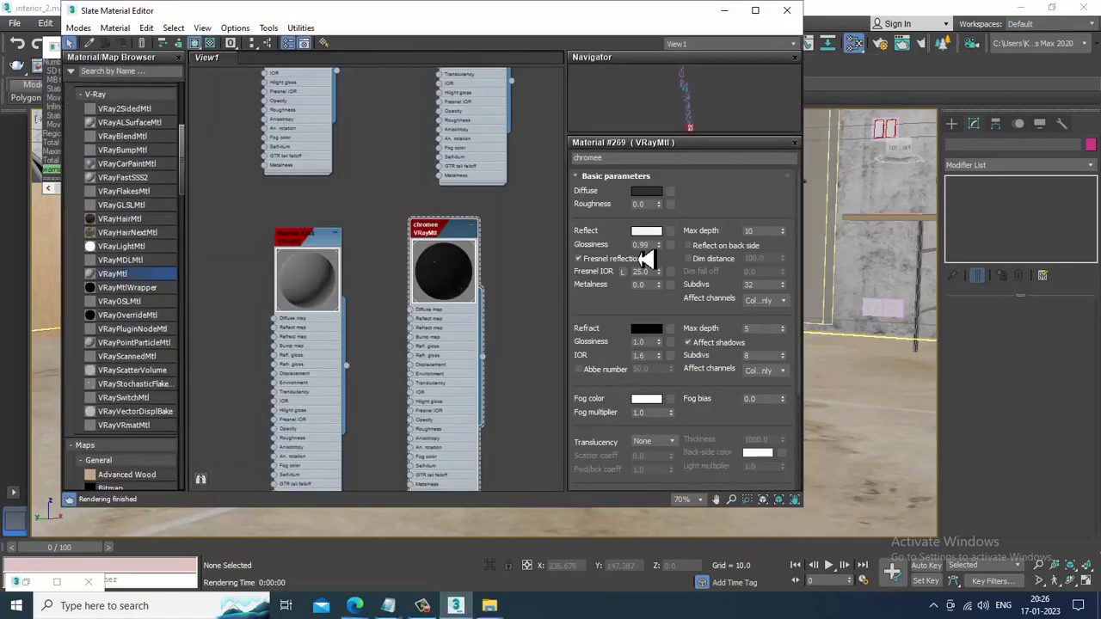
pyautogui.click(647, 231)
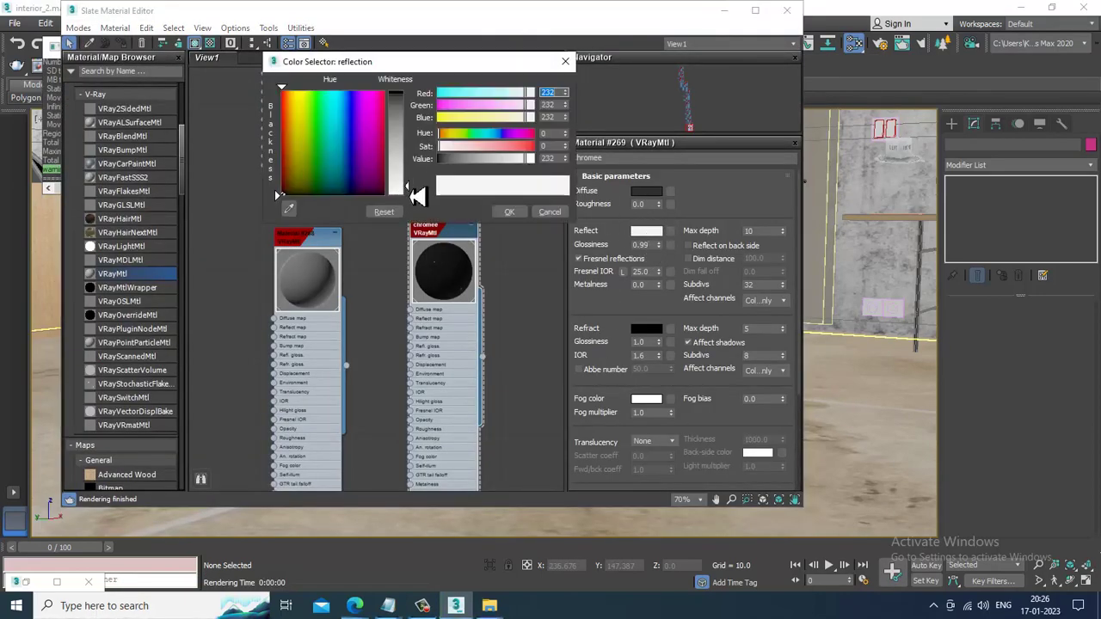
pyautogui.moveTo(417, 197); pyautogui.dragTo(421, 176)
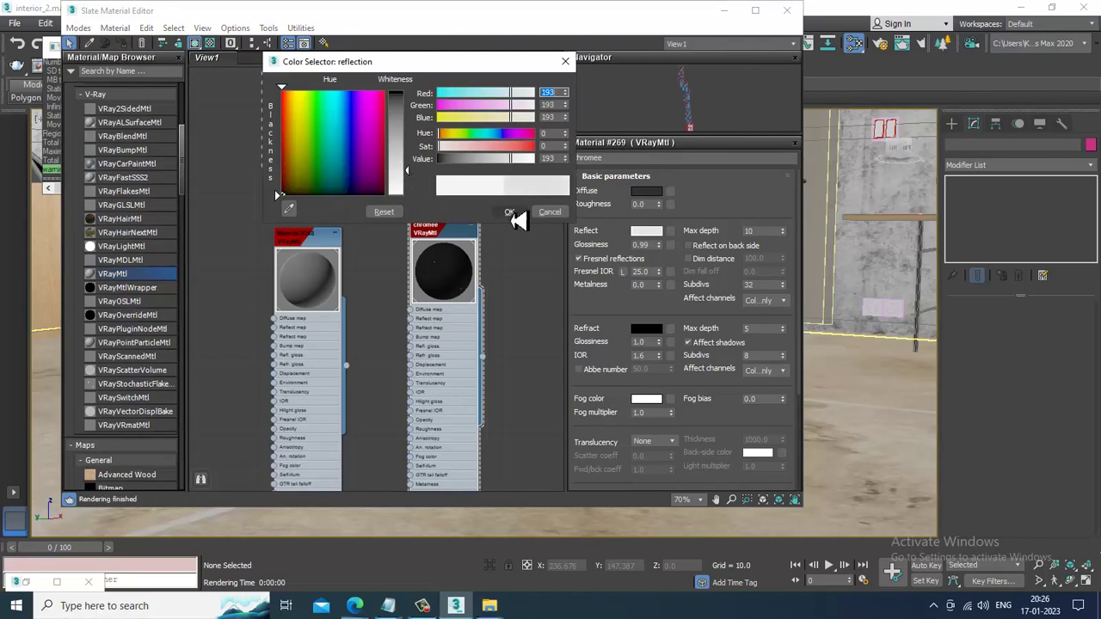
pyautogui.click(510, 213)
pyautogui.click(725, 11)
# Select the suspension rods of both hanging lamps
pyautogui.scroll(-4, 646, 261)
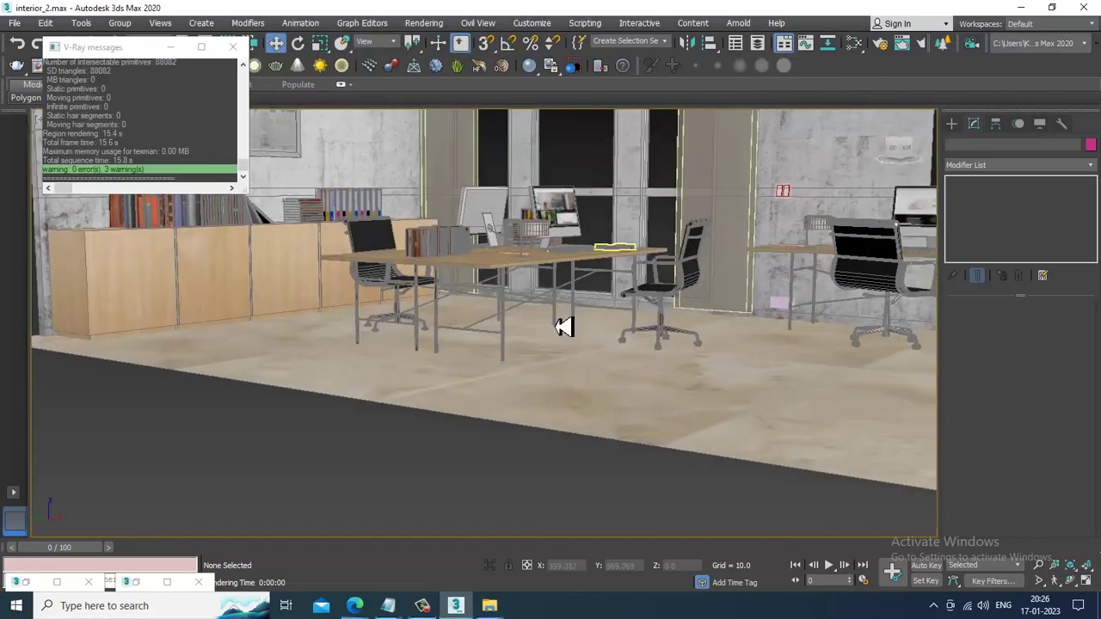
pyautogui.keyDown('alt'); pyautogui.moveTo(564, 327); pyautogui.dragTo(508, 295, button='middle'); pyautogui.keyUp('alt')
pyautogui.scroll(3, 508, 295)
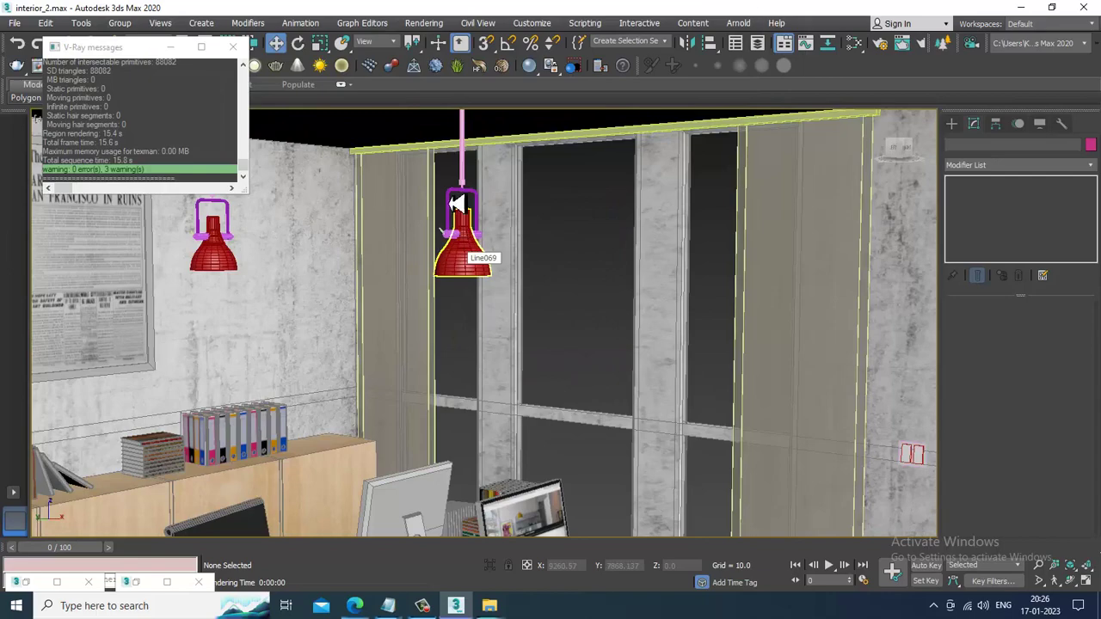
pyautogui.click(462, 172)
pyautogui.keyDown('alt'); pyautogui.moveTo(413, 187); pyautogui.dragTo(465, 228, button='middle'); pyautogui.keyUp('alt')
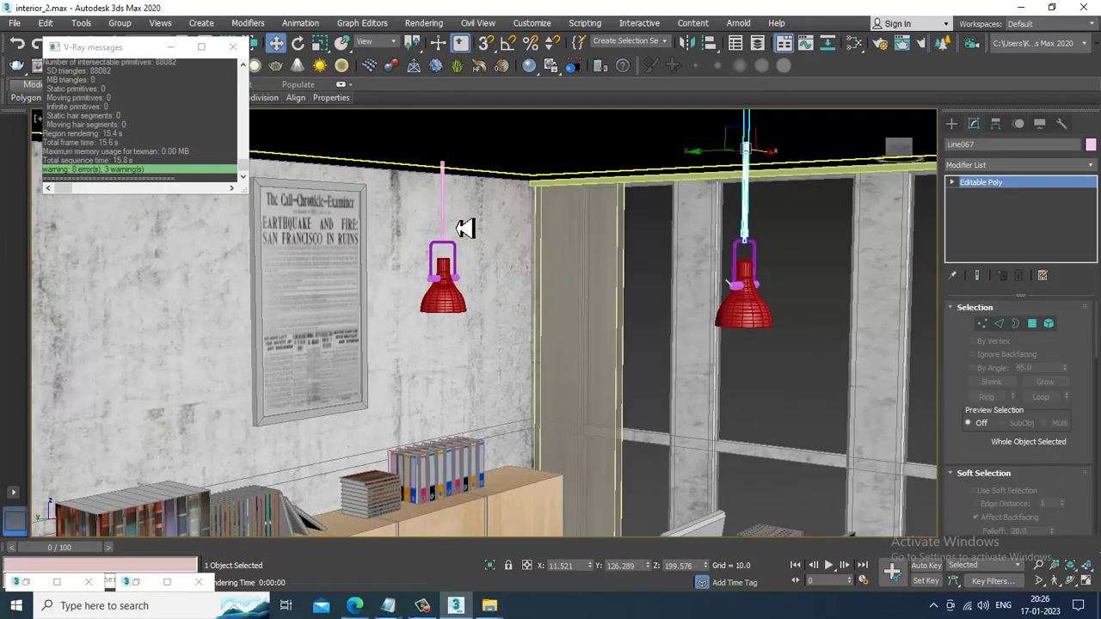
pyautogui.keyDown('ctrl'); pyautogui.click(450, 211); pyautogui.keyUp('ctrl')
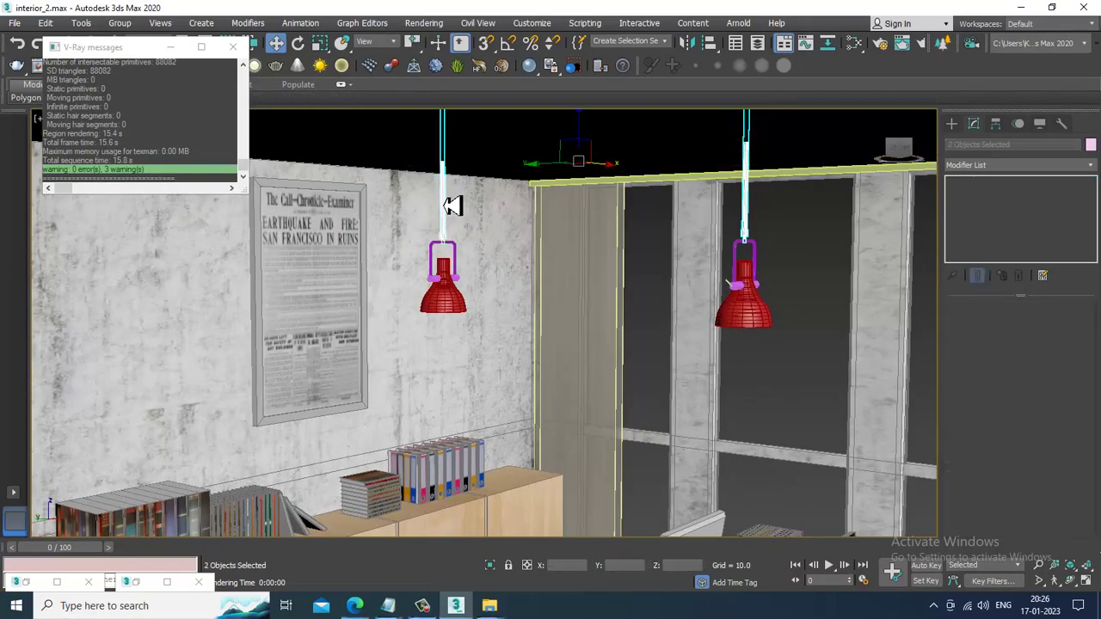
# Move the unconnected bitmap node clear of the dark material that has the noise bump map
pyautogui.press('m')
pyautogui.moveTo(451, 178); pyautogui.dragTo(463, 401, button='middle')
pyautogui.moveTo(494, 229); pyautogui.dragTo(501, 399, button='middle')
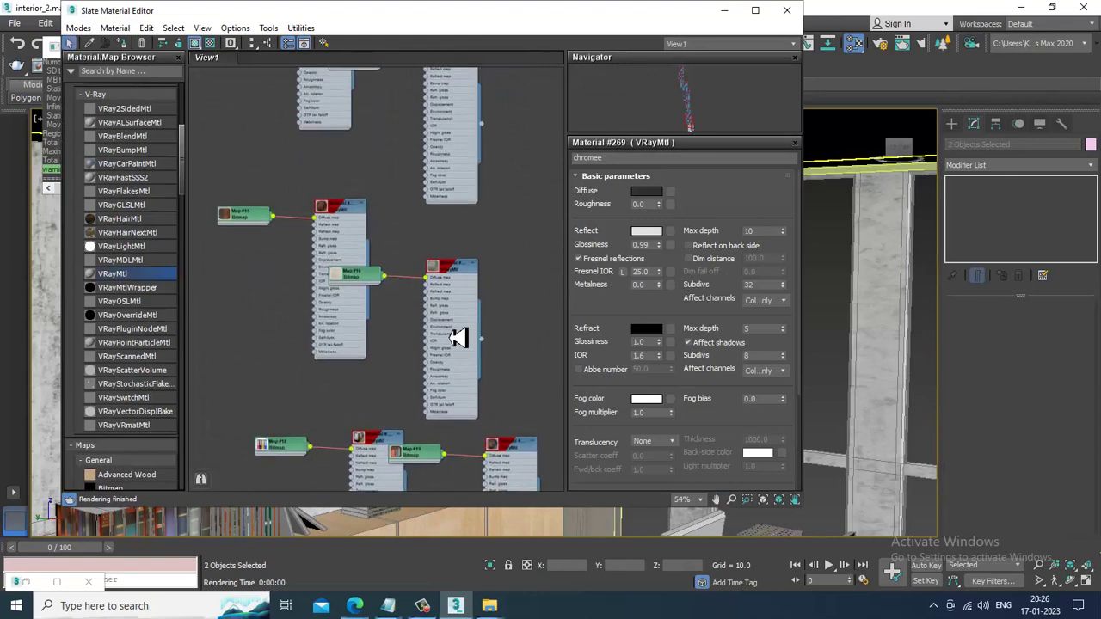
pyautogui.moveTo(472, 179)
pyautogui.mouseDown(button='middle')
pyautogui.moveTo(486, 374)
pyautogui.moveTo(423, 381)
pyautogui.moveTo(408, 280)
pyautogui.moveTo(357, 182)
pyautogui.moveTo(455, 336)
pyautogui.moveTo(484, 212)
pyautogui.moveTo(441, 193)
pyautogui.mouseUp(button='middle')
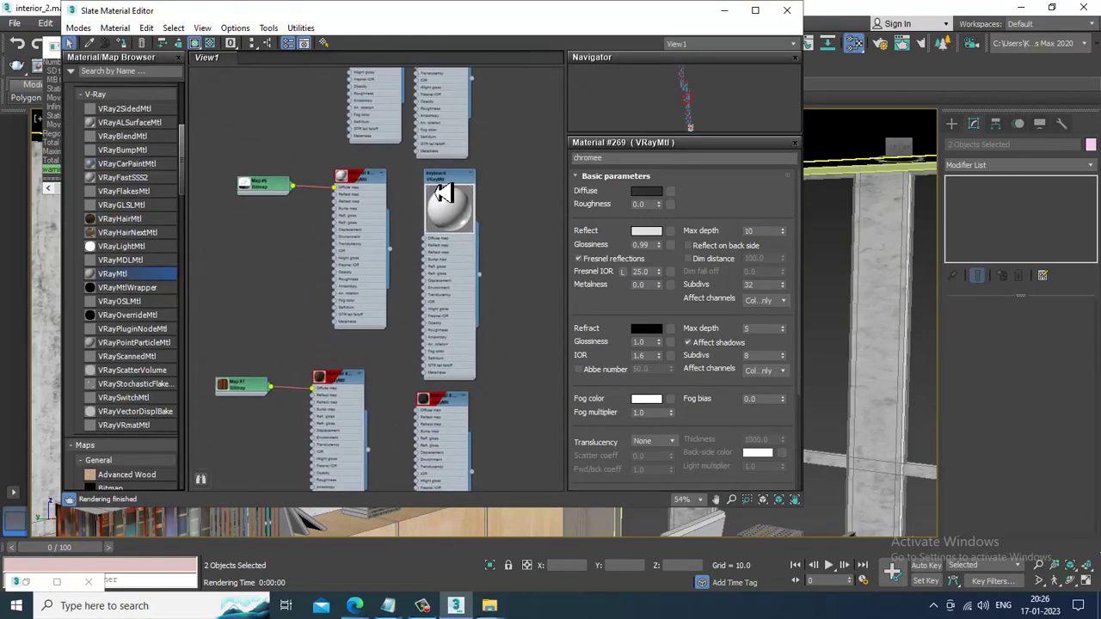
pyautogui.moveTo(458, 324); pyautogui.dragTo(430, 249, button='middle')
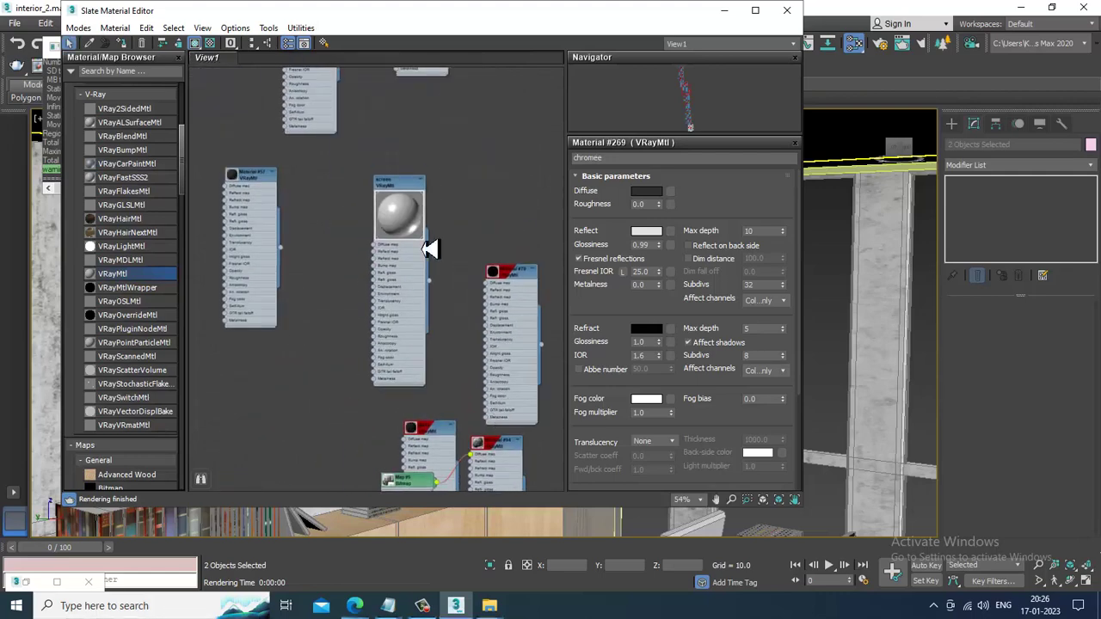
pyautogui.moveTo(514, 127); pyautogui.dragTo(447, 249, button='middle')
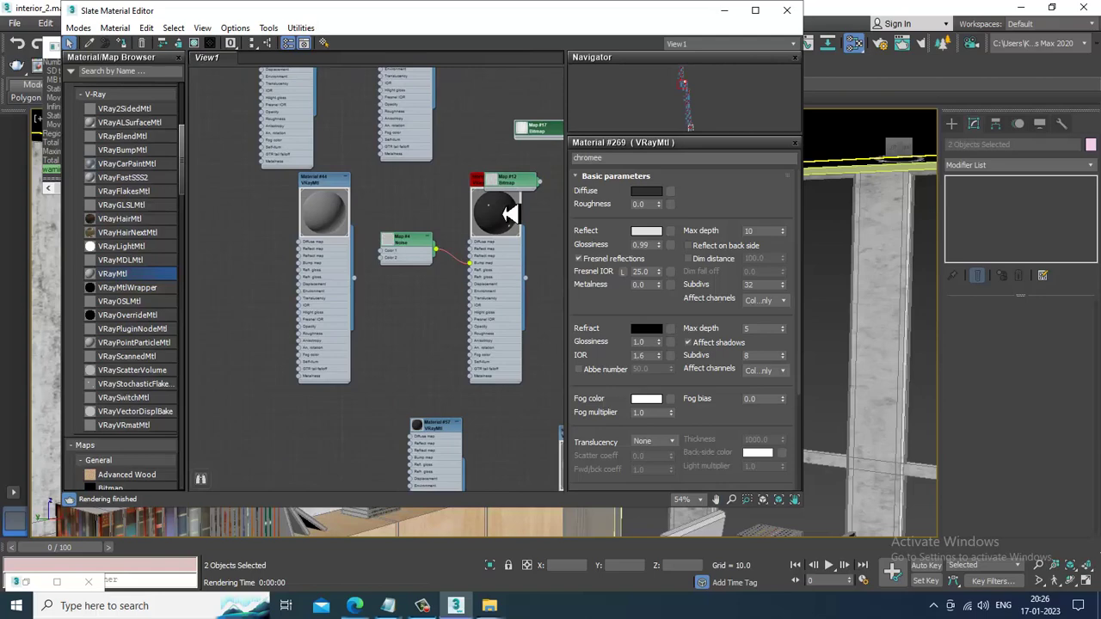
pyautogui.moveTo(507, 183); pyautogui.dragTo(479, 80)
# Assign the existing chrome_1 material to the two selected lamp rods
pyautogui.moveTo(473, 436); pyautogui.dragTo(455, 447, button='middle')
pyautogui.moveTo(383, 82); pyautogui.dragTo(385, 195, button='middle')
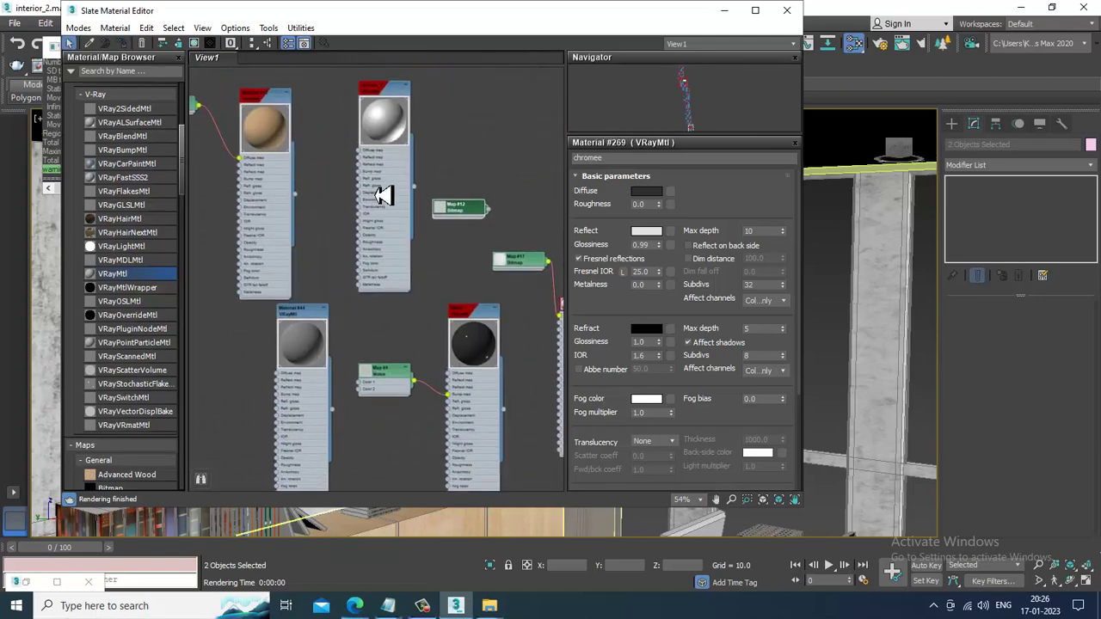
pyautogui.moveTo(411, 125); pyautogui.dragTo(440, 220, button='middle')
pyautogui.doubleClick(422, 191)
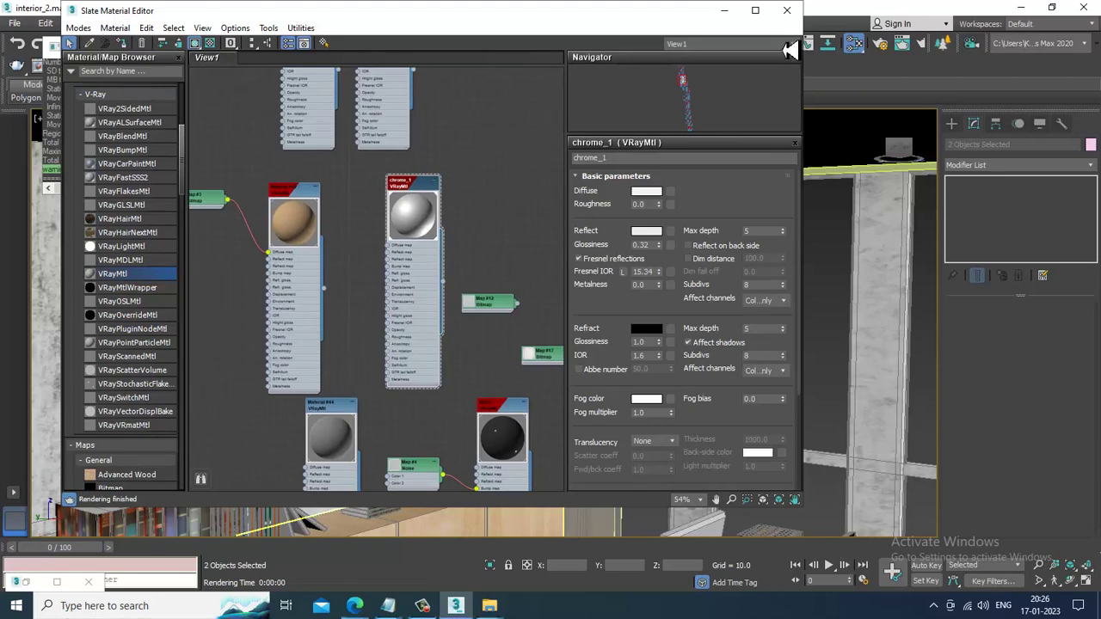
pyautogui.click(730, 14)
# Select the shade, U-shaped bracket and side knobs of the hanging lamp in front of the window
pyautogui.scroll(5, 654, 290)
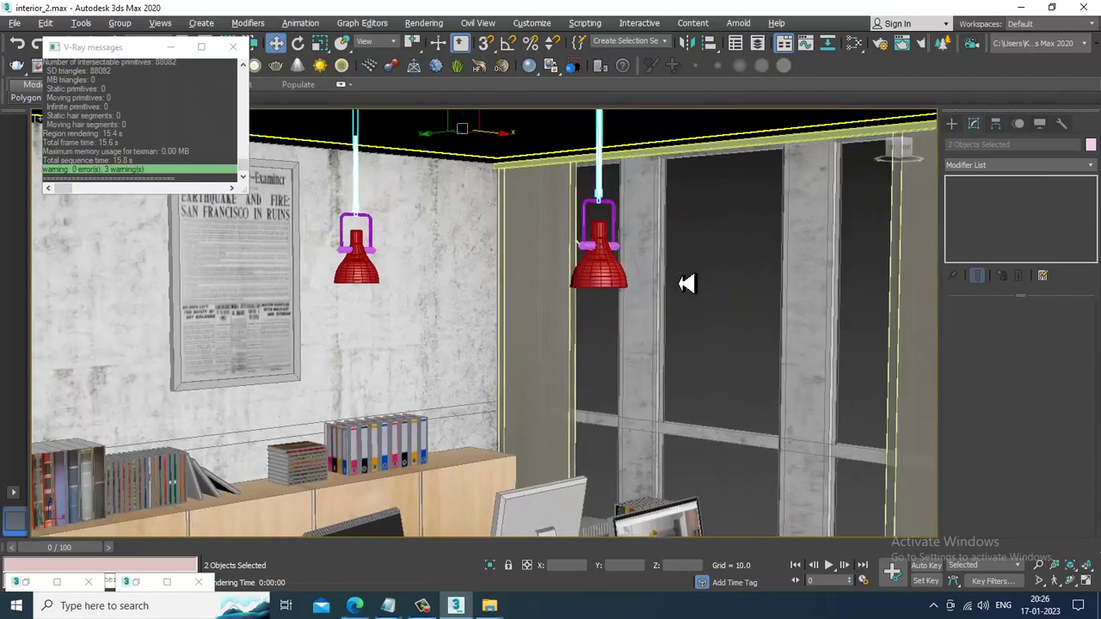
pyautogui.scroll(3, 687, 284)
pyautogui.click(555, 274)
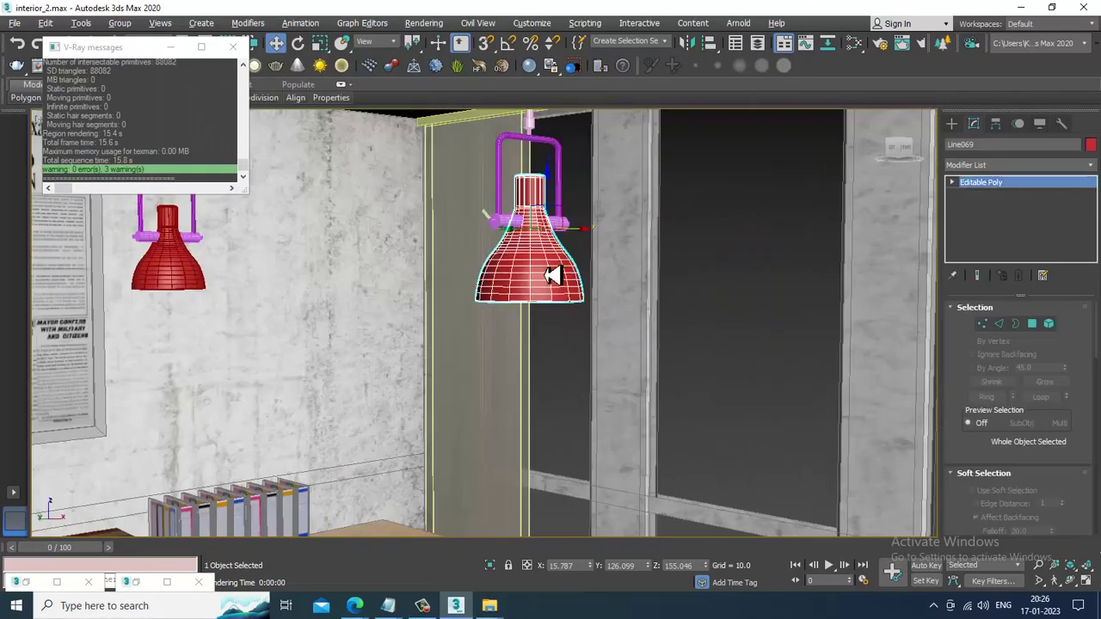
pyautogui.keyDown('ctrl'); pyautogui.click(505, 227); pyautogui.keyUp('ctrl')
pyautogui.keyDown('ctrl'); pyautogui.click(501, 189); pyautogui.keyUp('ctrl')
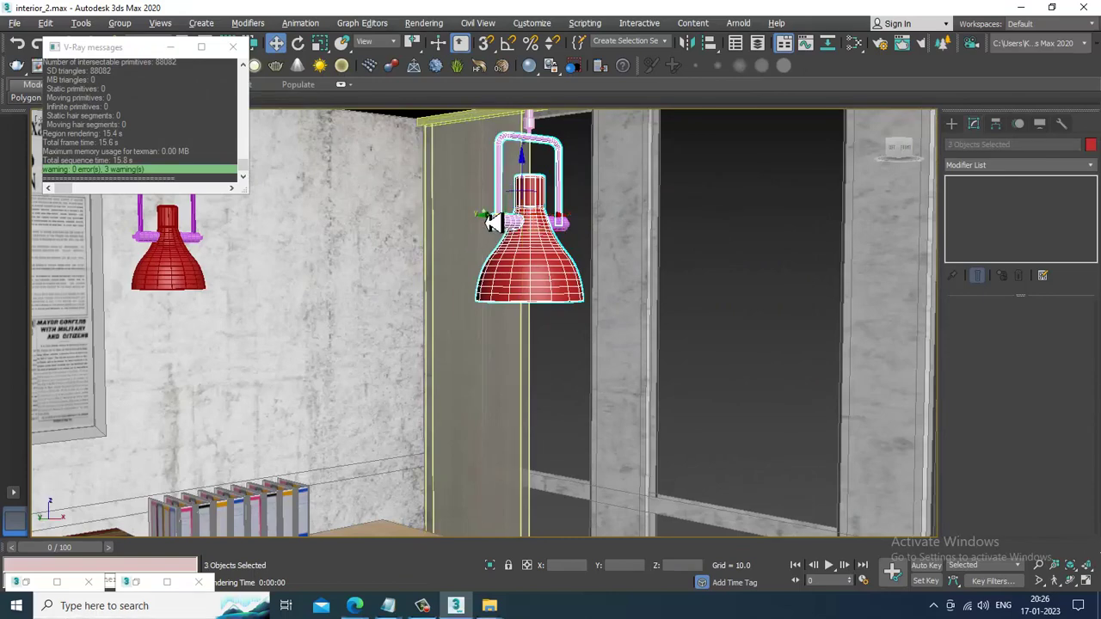
pyautogui.moveTo(491, 222); pyautogui.dragTo(962, 255, button='middle')
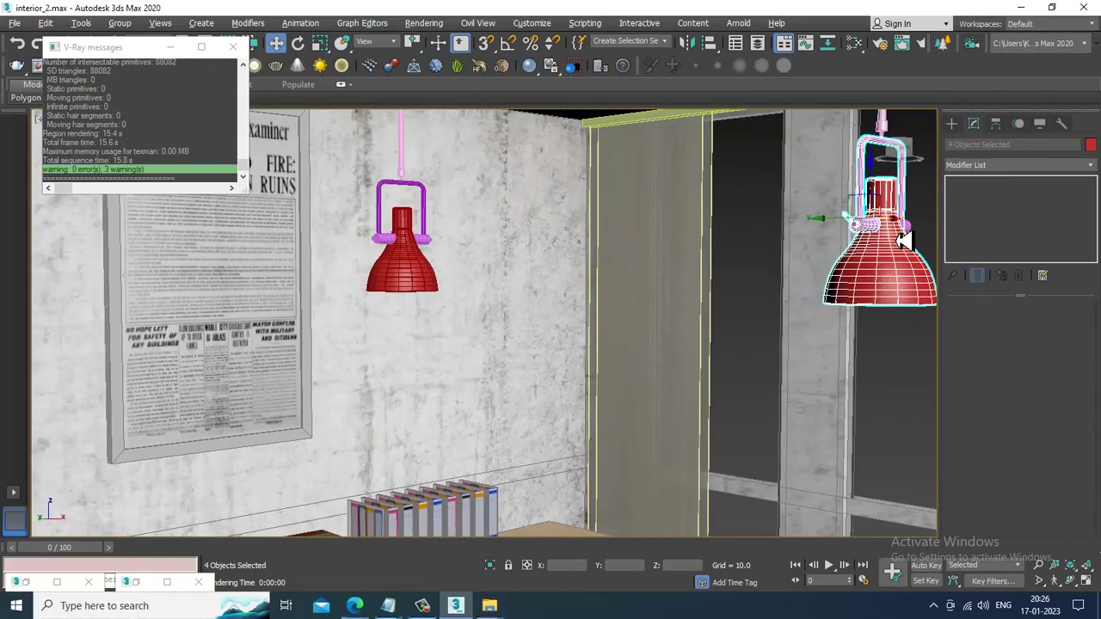
# Add the shade, bracket and side fittings of the hanging lamp beside the newspaper frame to the selection
pyautogui.keyDown('ctrl'); pyautogui.click(482, 250); pyautogui.keyUp('ctrl')
pyautogui.scroll(3, 475, 245)
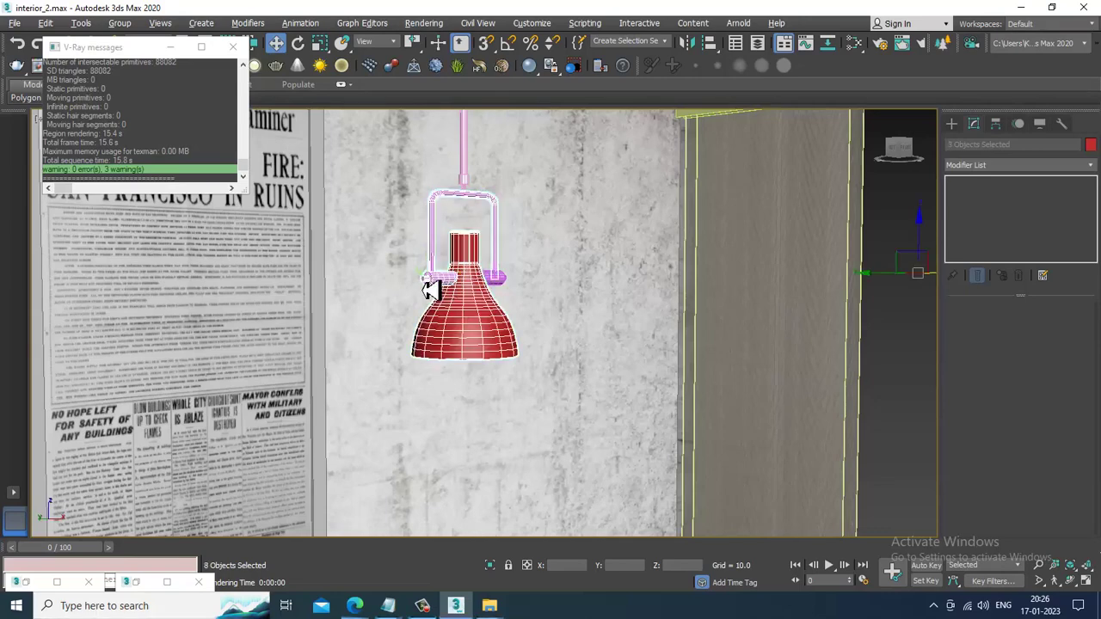
pyautogui.scroll(3, 419, 278)
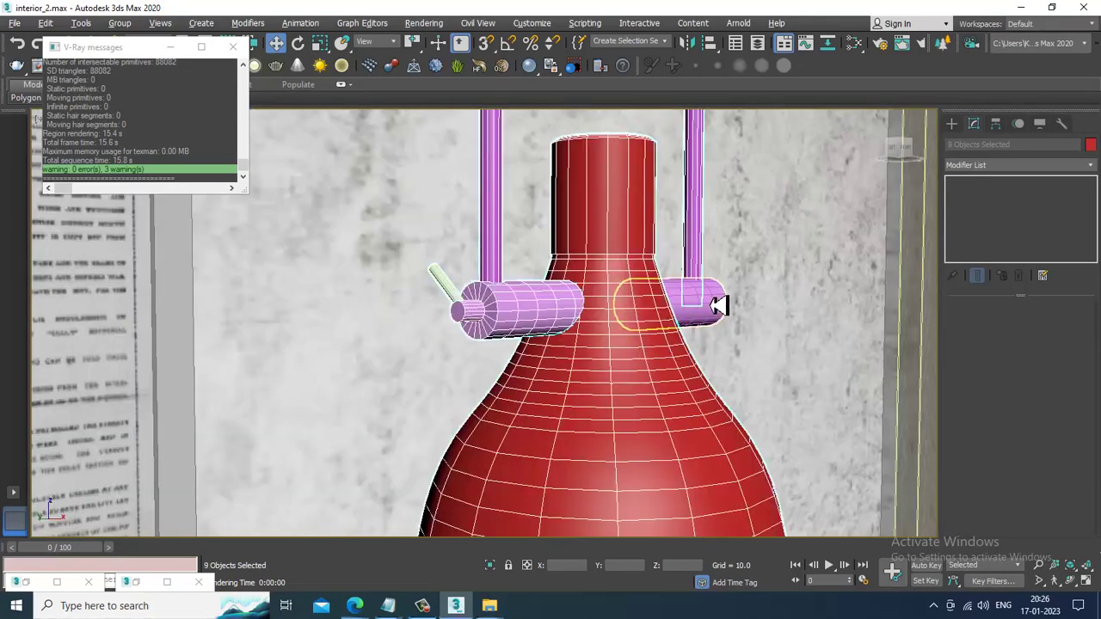
pyautogui.scroll(-5, 707, 310)
# Create a new VRayMtl in an empty area below the existing material nodes
pyautogui.press('m')
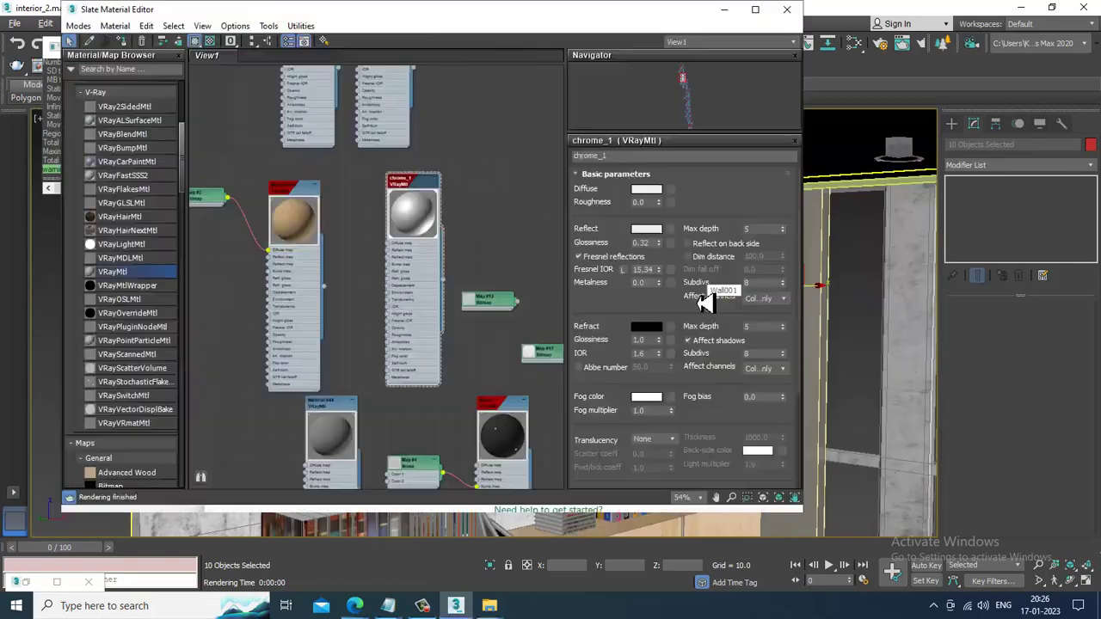
pyautogui.moveTo(447, 387); pyautogui.dragTo(384, 60, button='middle')
pyautogui.scroll(-4, 416, 283)
pyautogui.scroll(1, 426, 340)
pyautogui.moveTo(426, 340); pyautogui.dragTo(374, 2, button='middle')
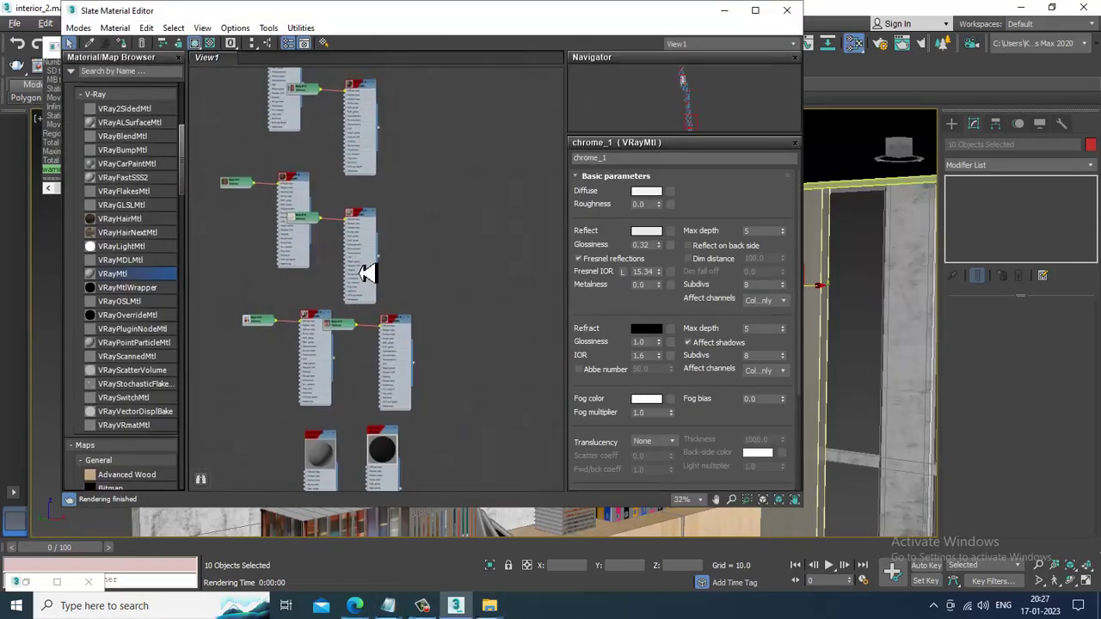
pyautogui.moveTo(433, 414); pyautogui.dragTo(368, 1, button='middle')
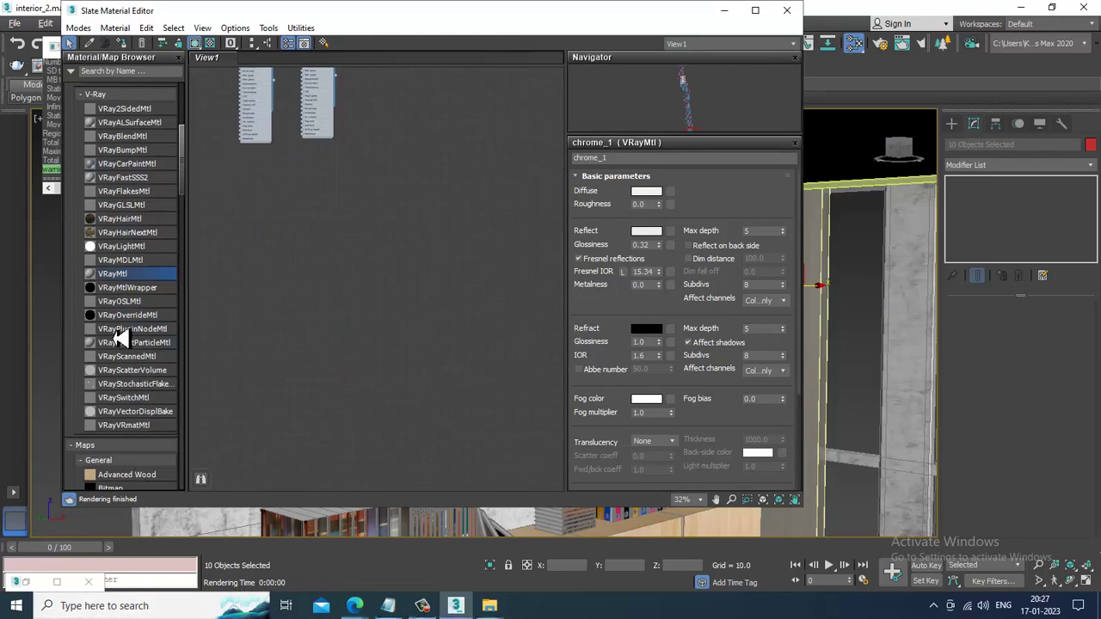
pyautogui.moveTo(367, 196); pyautogui.dragTo(364, 181)
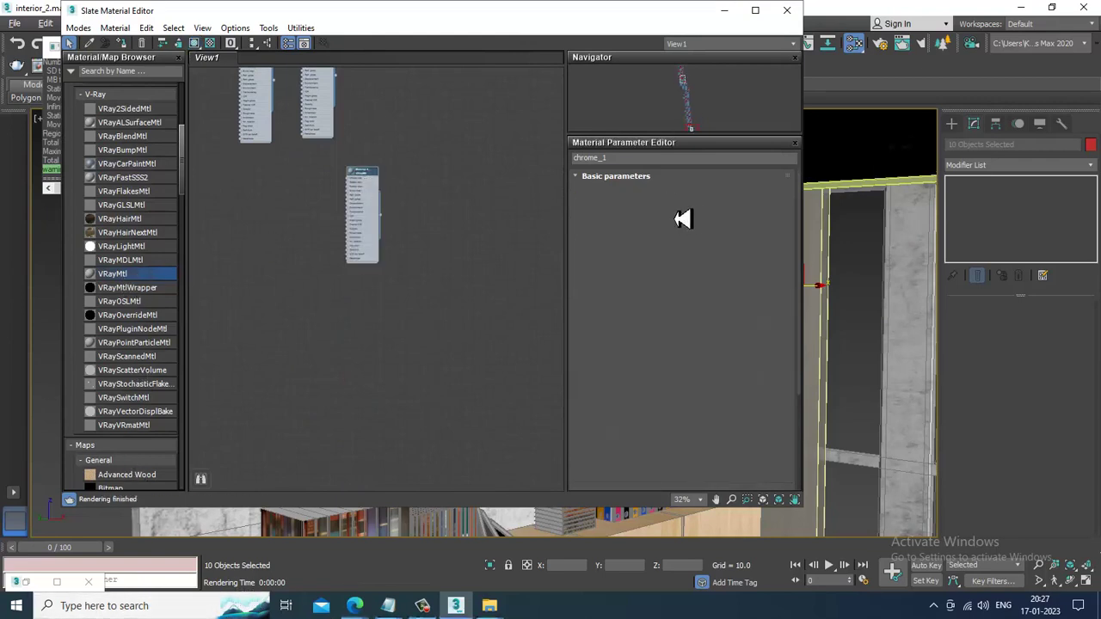
# Set the new material's diffuse colour to a pale peach beige
pyautogui.click(647, 191)
pyautogui.click(289, 123)
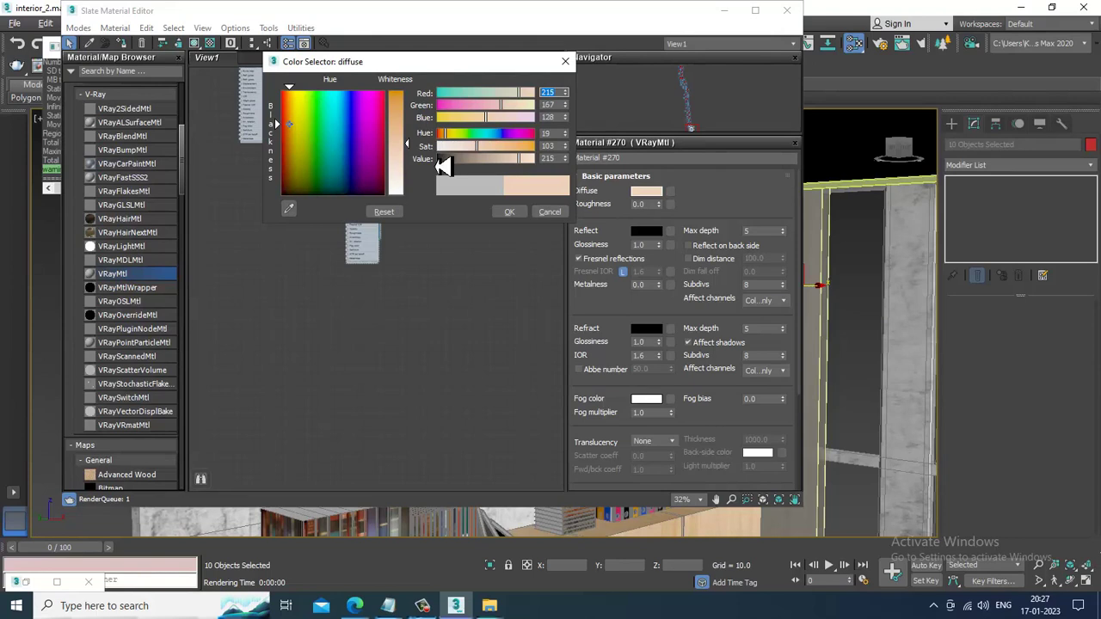
pyautogui.moveTo(420, 155)
pyautogui.mouseDown()
pyautogui.moveTo(413, 129)
pyautogui.moveTo(411, 166)
pyautogui.mouseUp()
pyautogui.click(510, 213)
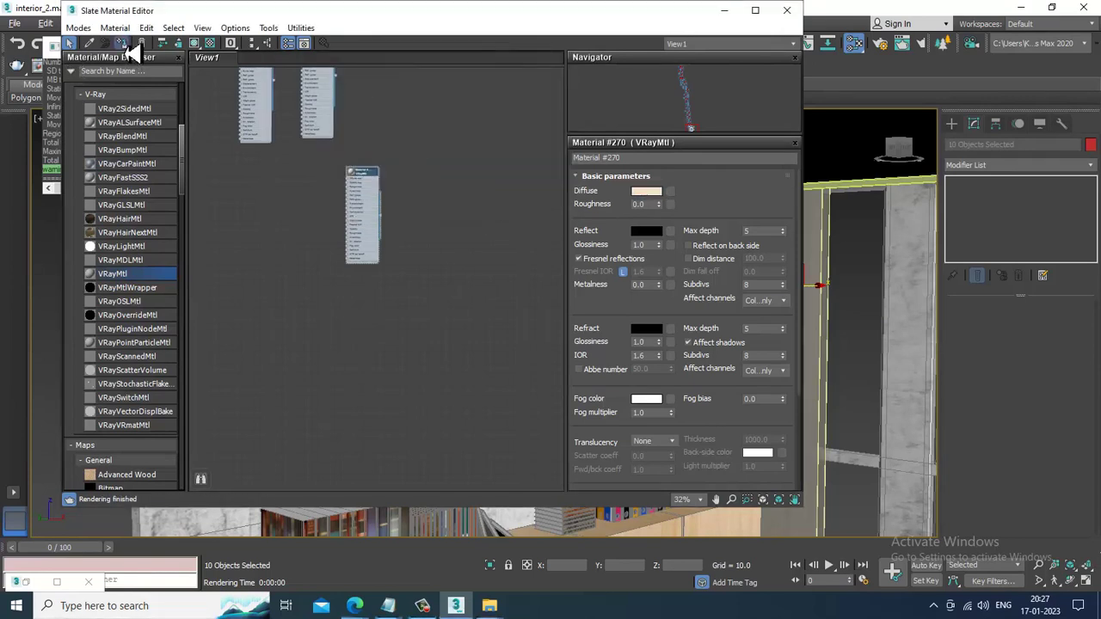
# Give the new material a light grey reflection with 0.76 glossiness and assign it to the selected lamp parts
pyautogui.click(647, 232)
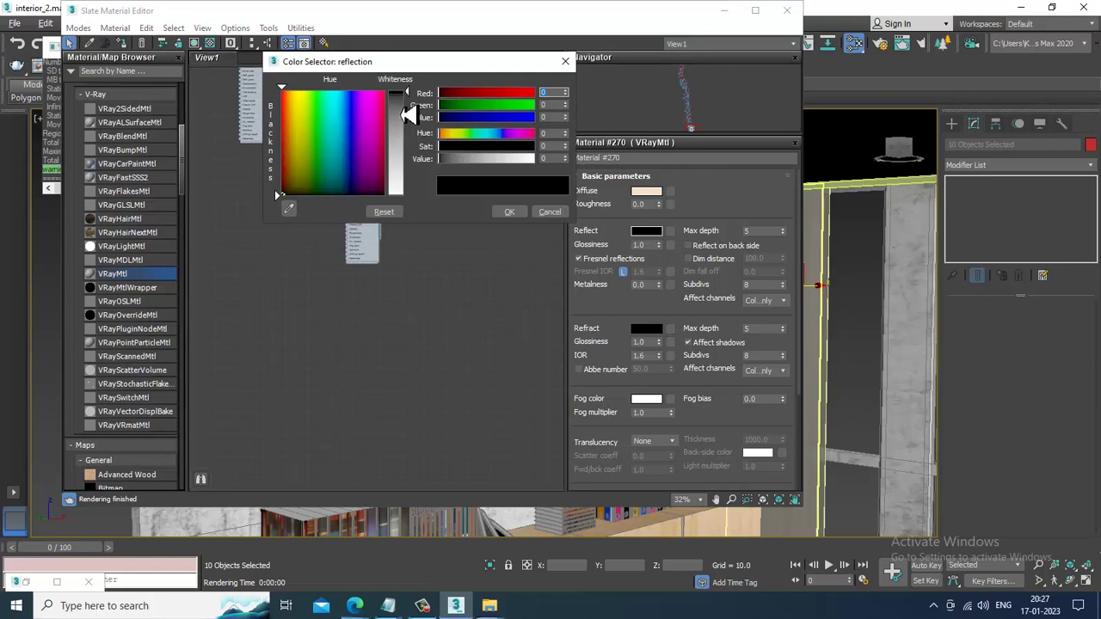
pyautogui.moveTo(410, 115); pyautogui.dragTo(419, 167)
pyautogui.click(510, 212)
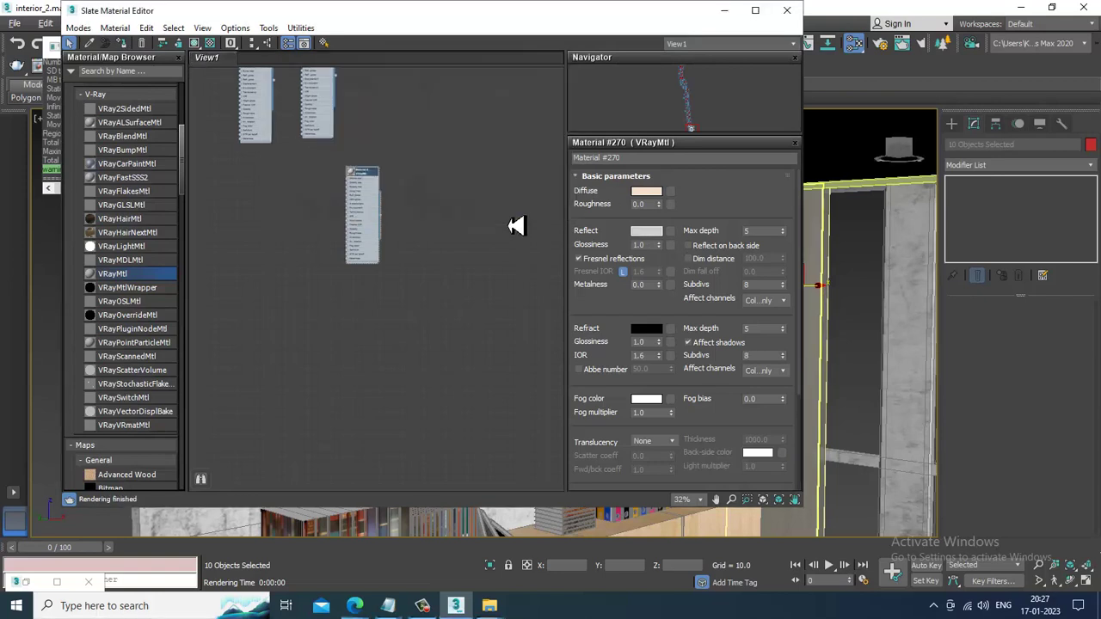
pyautogui.scroll(5, 357, 185)
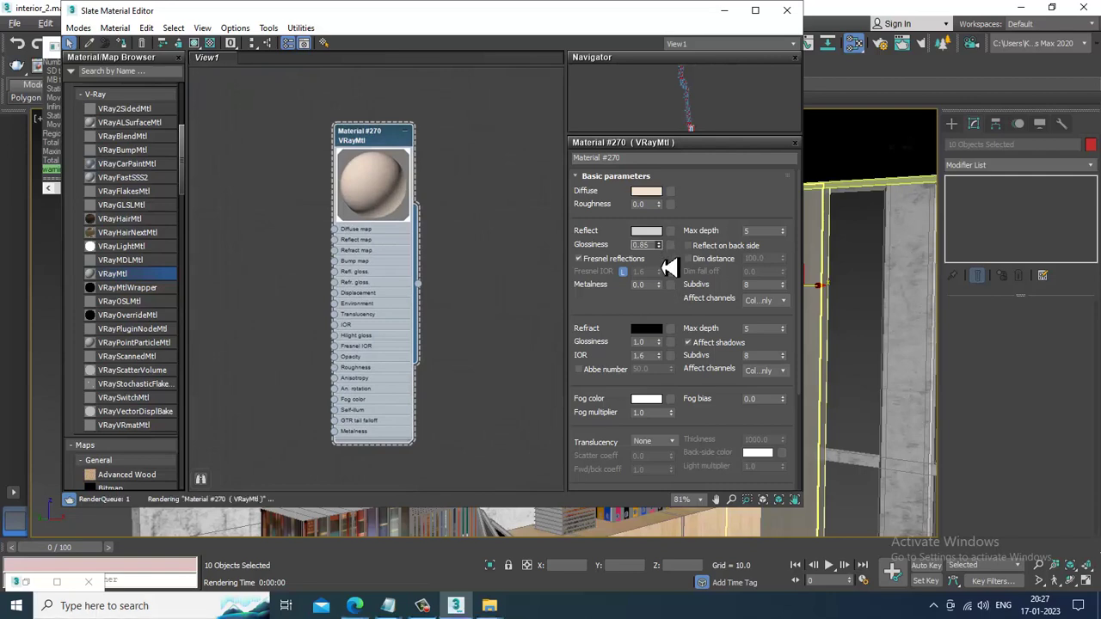
pyautogui.moveTo(670, 267); pyautogui.dragTo(671, 273)
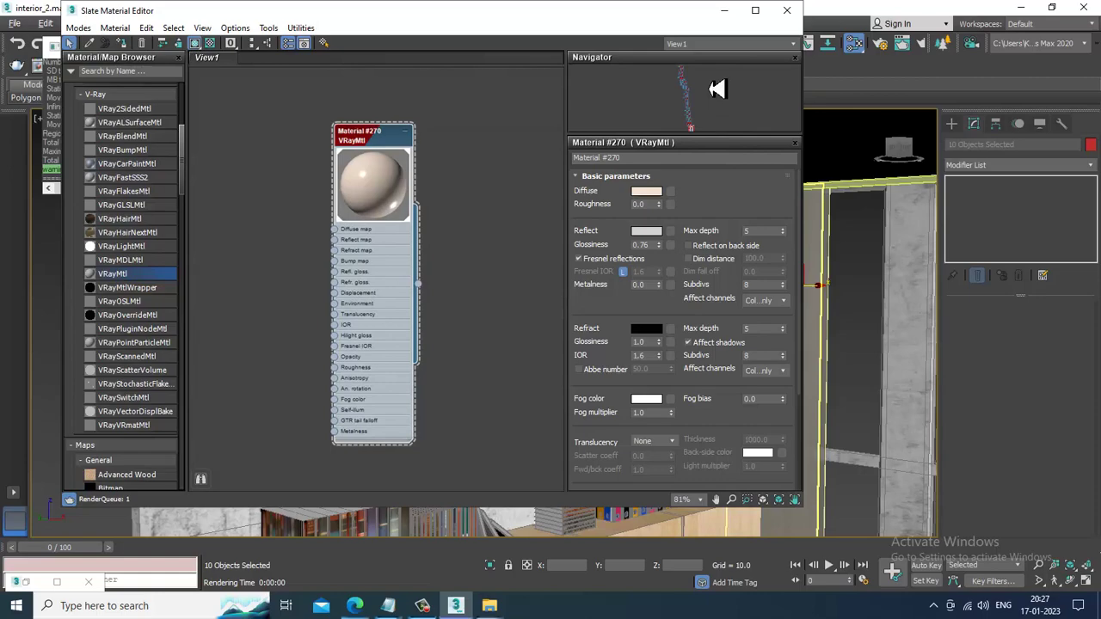
# Minimize the material editor and deselect the hanging lamp parts
pyautogui.click(724, 12)
pyautogui.scroll(-3, 603, 276)
pyautogui.moveTo(786, 299); pyautogui.dragTo(676, 290, button='middle')
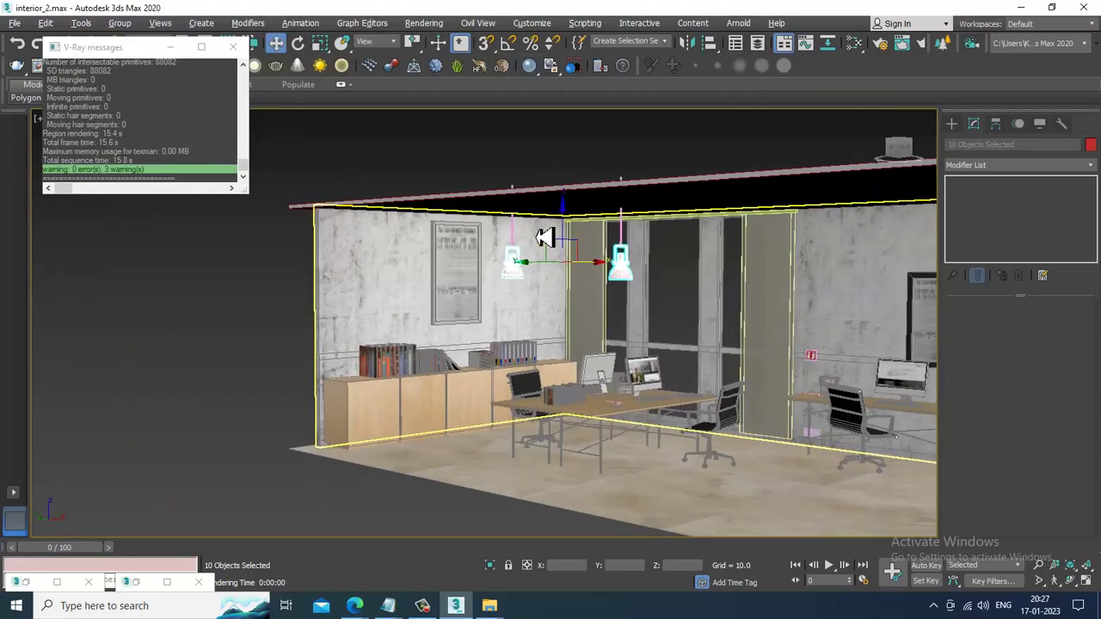
pyautogui.click(279, 275)
pyautogui.scroll(3, 724, 307)
pyautogui.scroll(-4, 602, 297)
pyautogui.scroll(5, 619, 332)
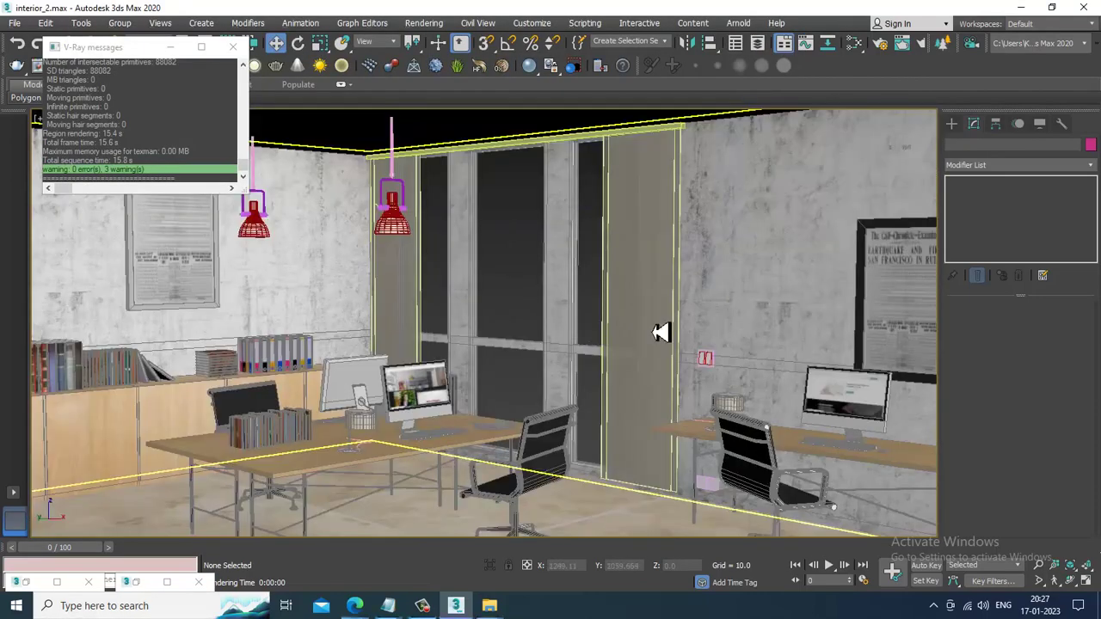
pyautogui.scroll(-2, 740, 337)
# Change one perspective viewport to a maximized Left view that frames the whole office
pyautogui.hotkey('alt', 'w')
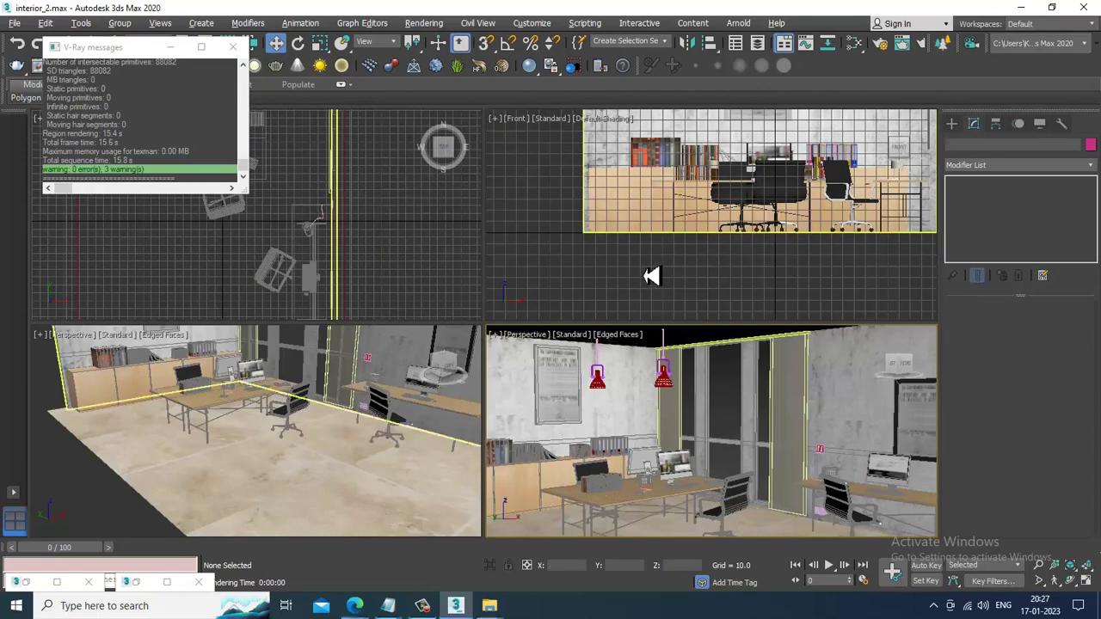
pyautogui.click(611, 282)
pyautogui.click(245, 450)
pyautogui.scroll(2, 243, 451)
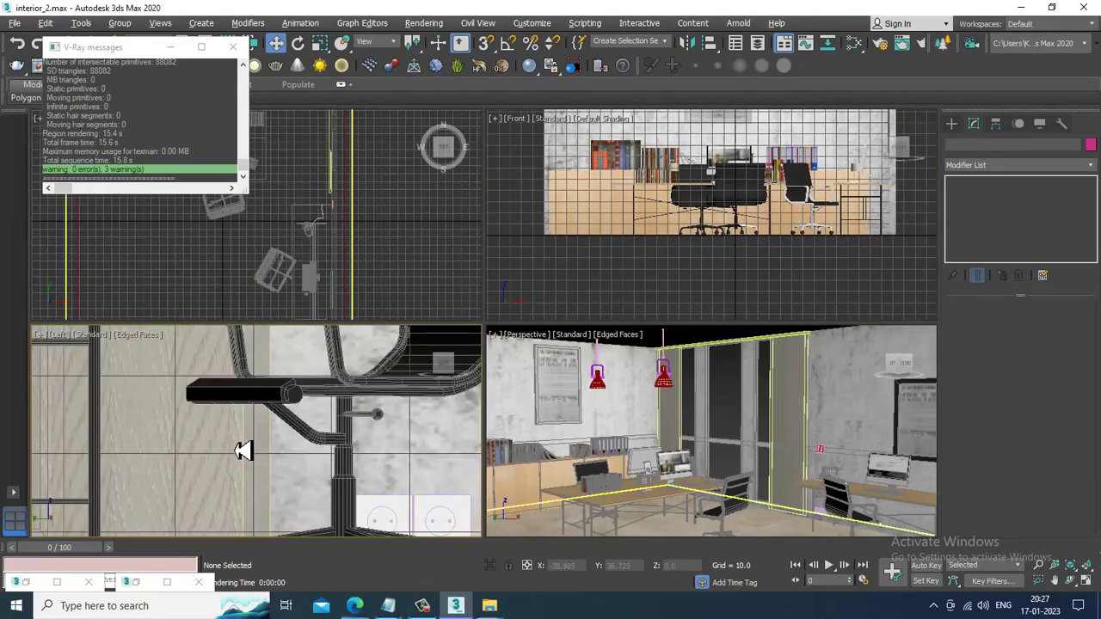
pyautogui.moveTo(268, 442); pyautogui.dragTo(248, 442, button='middle')
pyautogui.hotkey('alt', 'w')
pyautogui.scroll(-12, 312, 358)
pyautogui.moveTo(675, 360); pyautogui.dragTo(673, 379, button='middle')
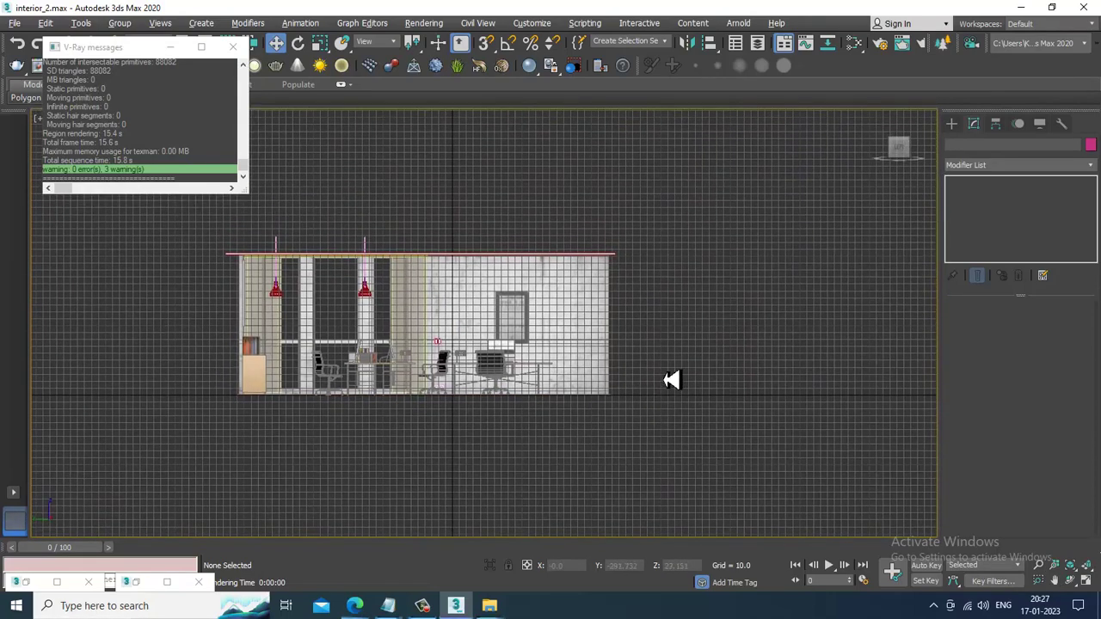
# Create a VRayPhysicalCamera in the Left view outside the office's open side, aimed at the desks, with a target distance of about 575
pyautogui.click(953, 125)
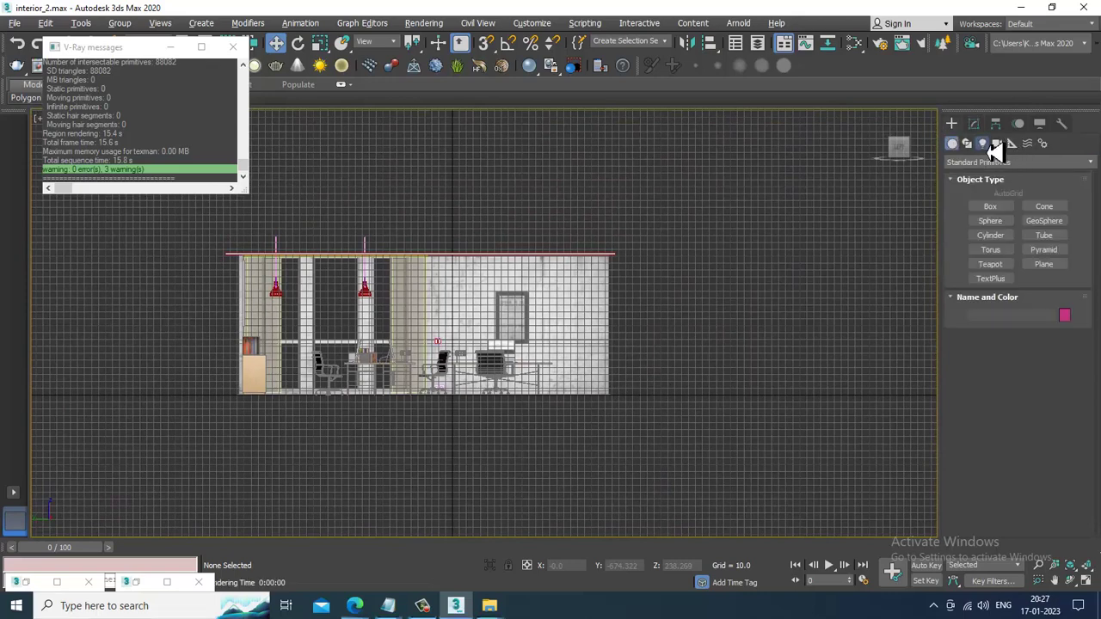
pyautogui.click(986, 144)
pyautogui.click(999, 143)
pyautogui.click(1016, 162)
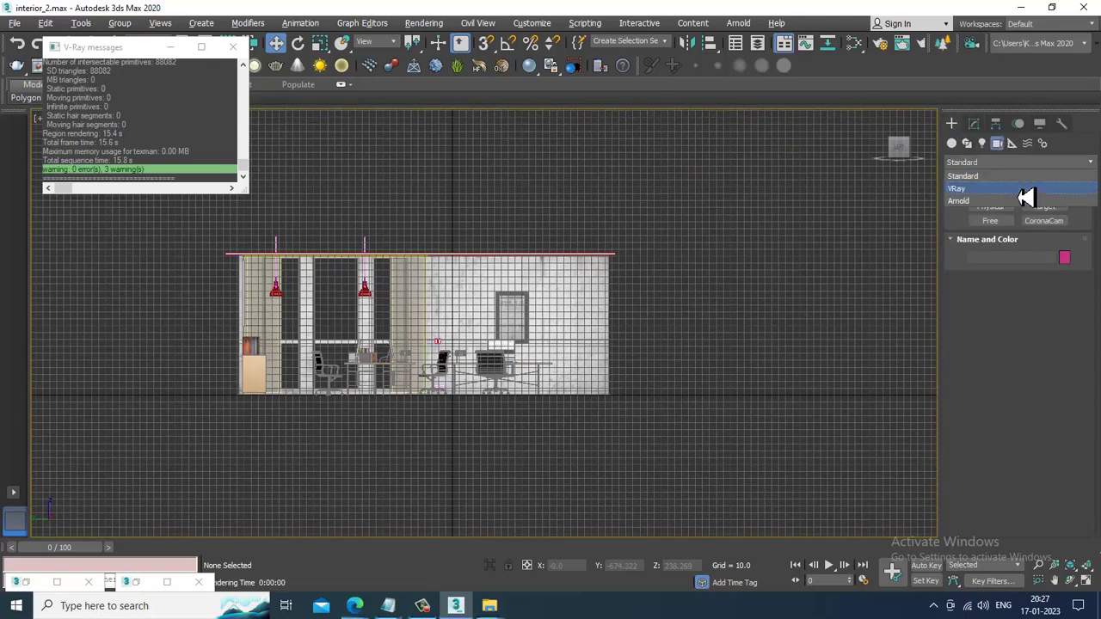
pyautogui.click(1005, 196)
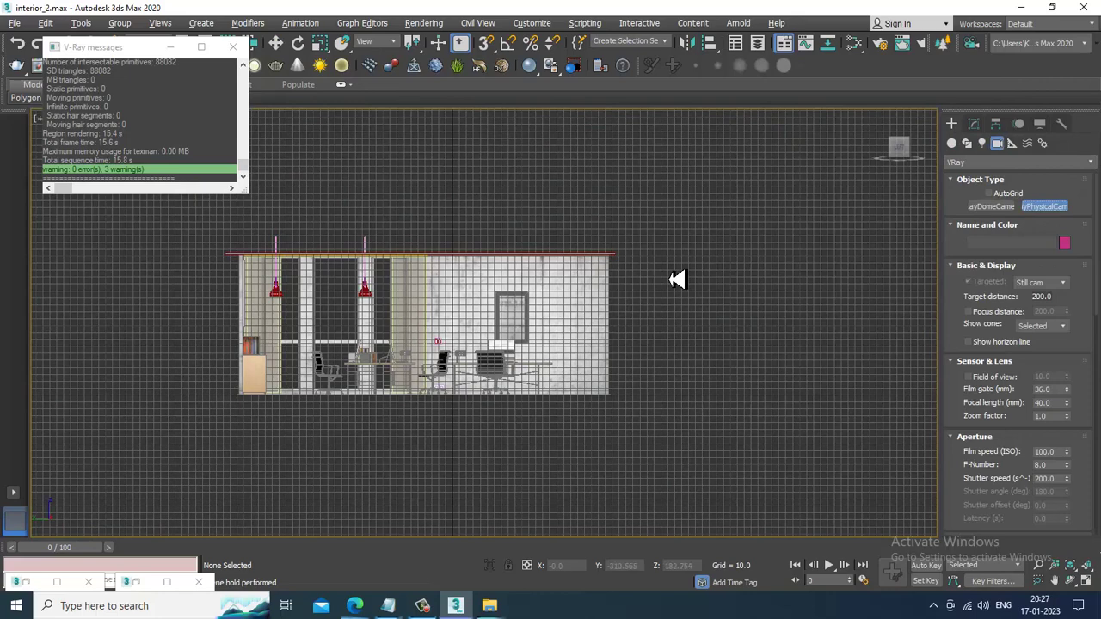
pyautogui.moveTo(752, 260); pyautogui.dragTo(377, 370)
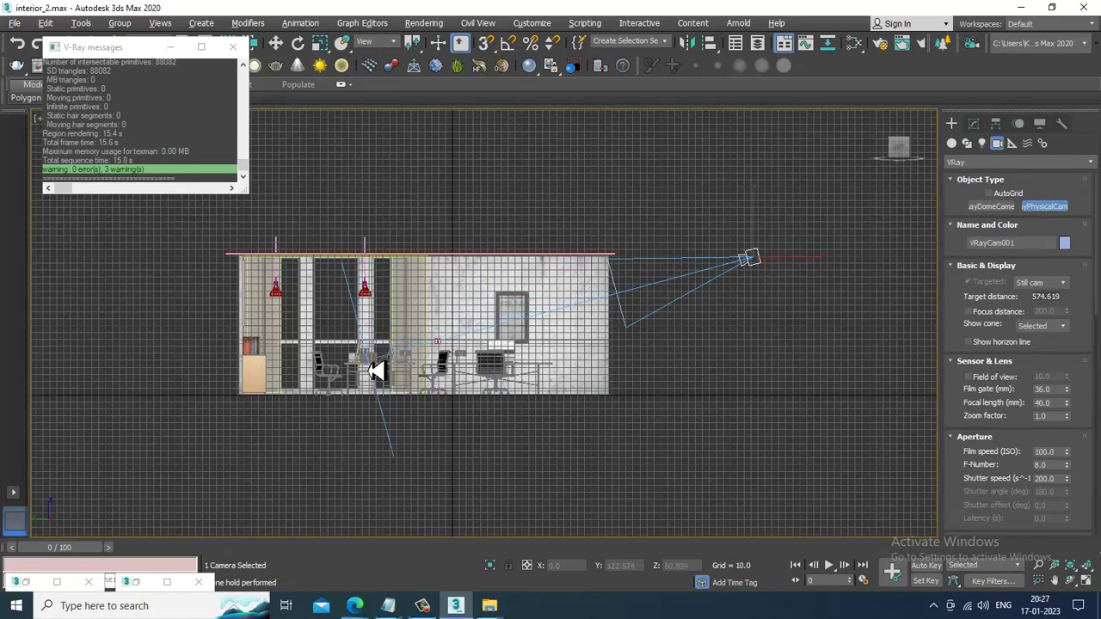
# Restore the four-viewport layout, show the new camera's view in the perspective viewport, and change the Left viewport to Perspective
pyautogui.press('w')
pyautogui.hotkey('alt', 'w')
pyautogui.press('c')
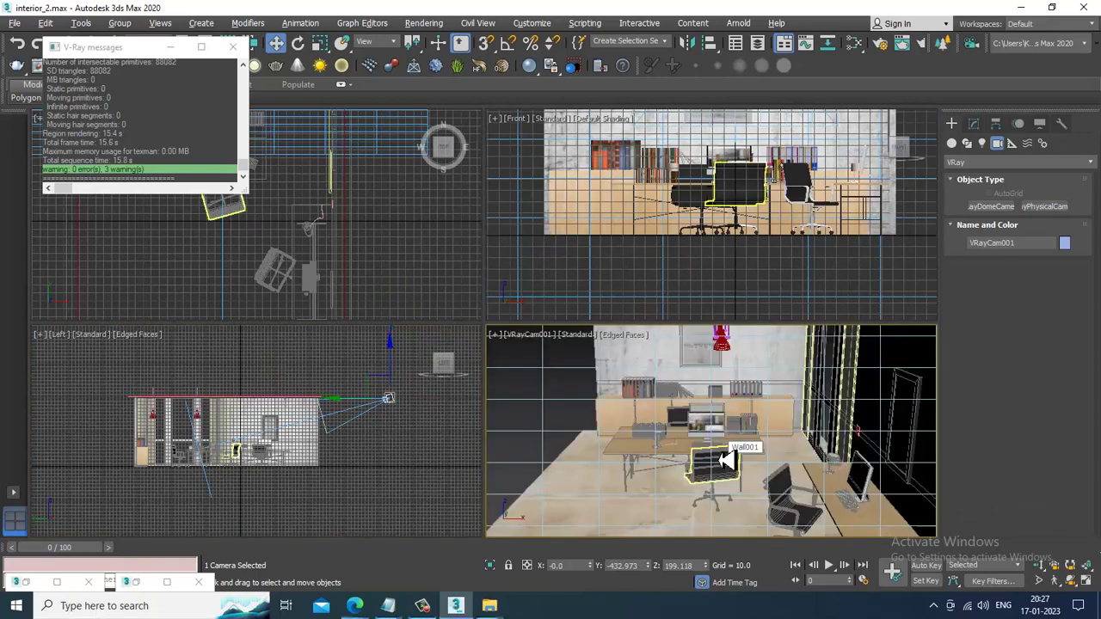
pyautogui.rightClick(418, 461)
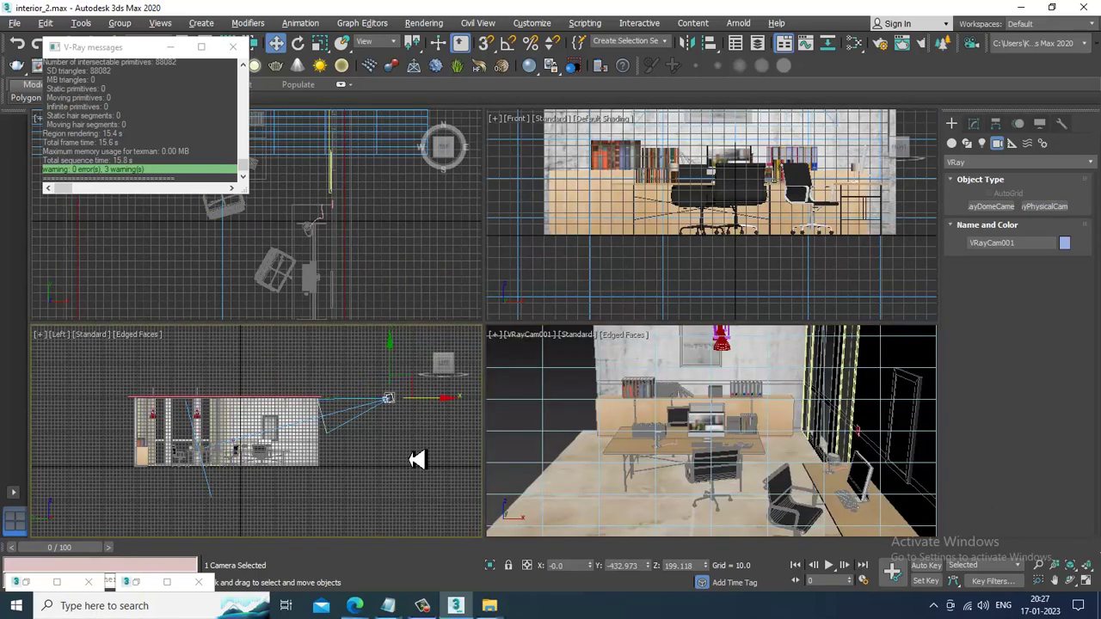
pyautogui.press('p')
pyautogui.scroll(-5, 418, 460)
pyautogui.keyDown('alt'); pyautogui.moveTo(418, 460); pyautogui.dragTo(372, 493, button='middle'); pyautogui.keyUp('alt')
pyautogui.scroll(3, 401, 467)
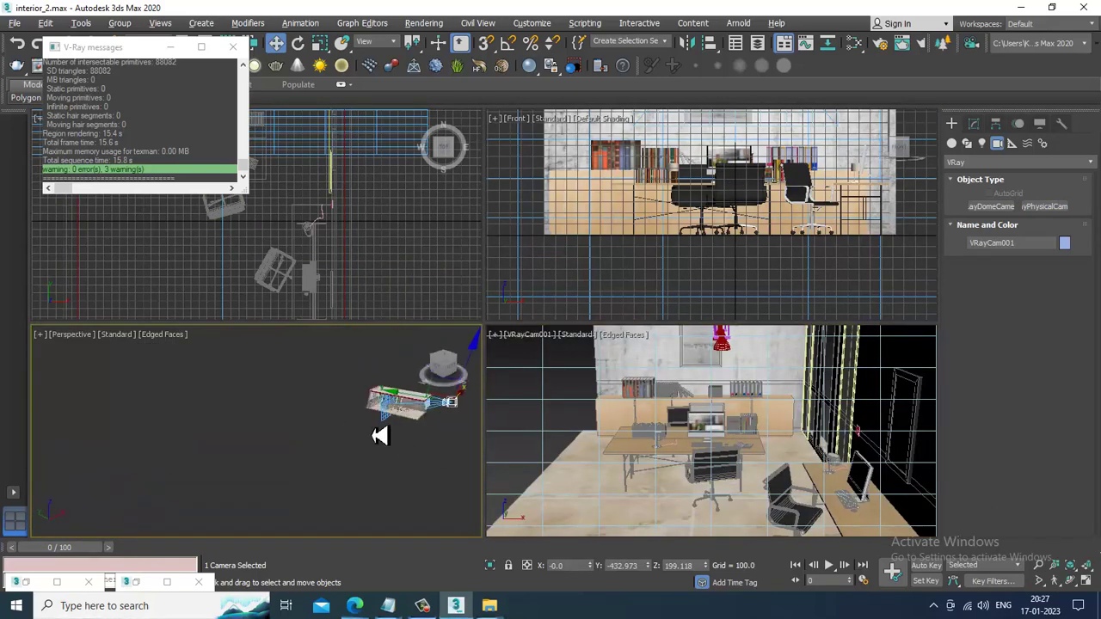
# Move the camera sideways to X about -174.6 and closer to the room to Y about -351.4
pyautogui.keyDown('alt'); pyautogui.moveTo(381, 436); pyautogui.dragTo(347, 445, button='middle'); pyautogui.keyUp('alt')
pyautogui.scroll(3, 407, 444)
pyautogui.moveTo(296, 448); pyautogui.dragTo(233, 480)
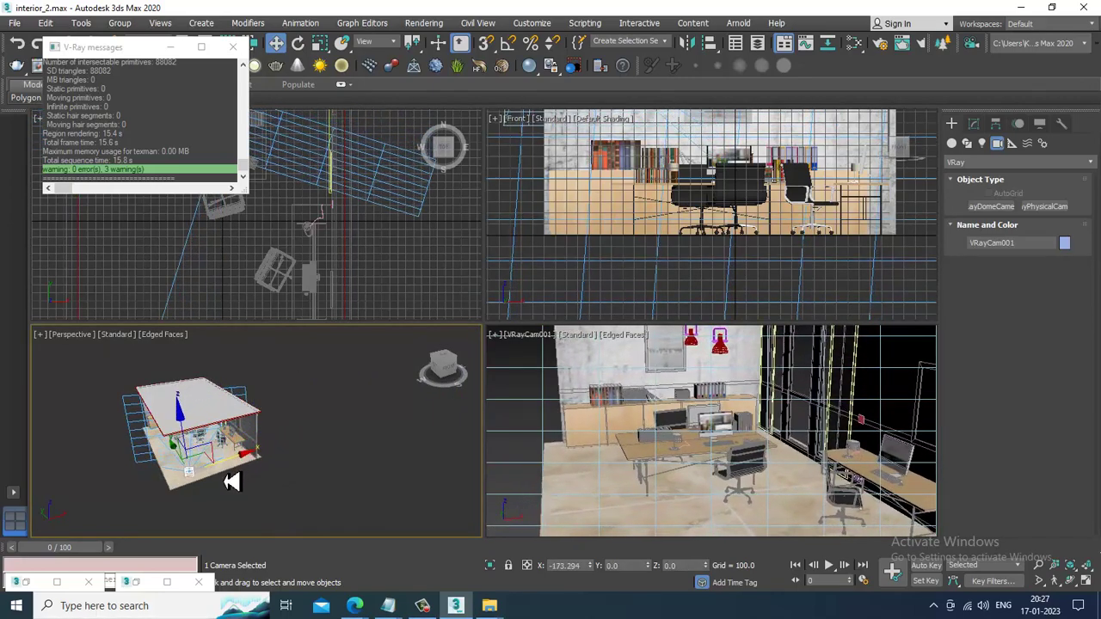
pyautogui.keyDown('alt'); pyautogui.moveTo(271, 487); pyautogui.dragTo(296, 486, button='middle'); pyautogui.keyUp('alt')
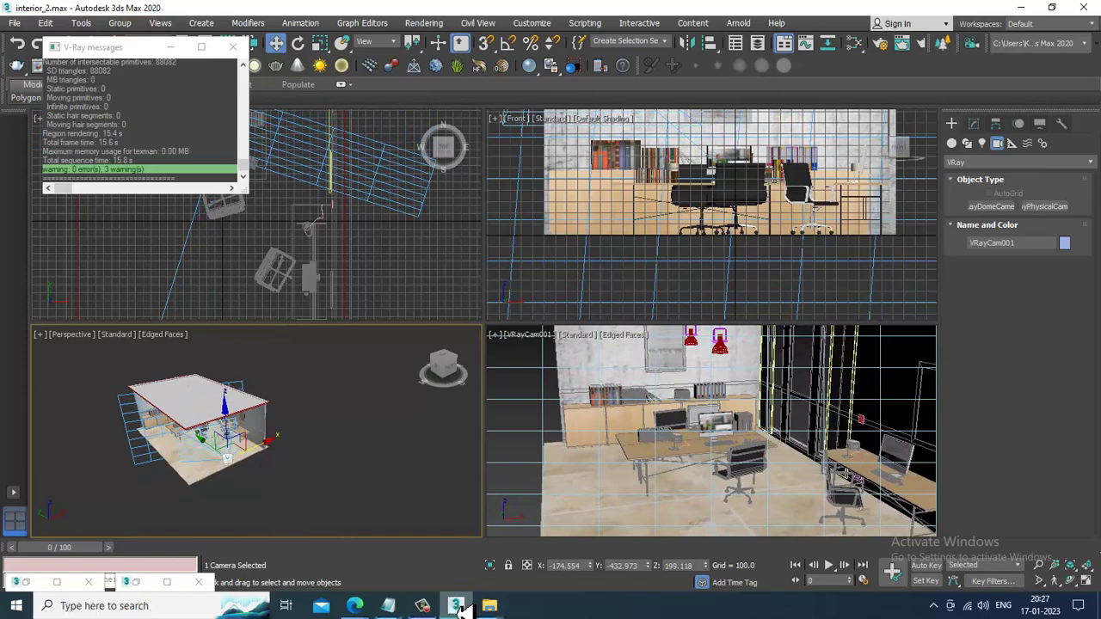
pyautogui.keyDown('alt'); pyautogui.moveTo(310, 436); pyautogui.dragTo(274, 452, button='middle'); pyautogui.keyUp('alt')
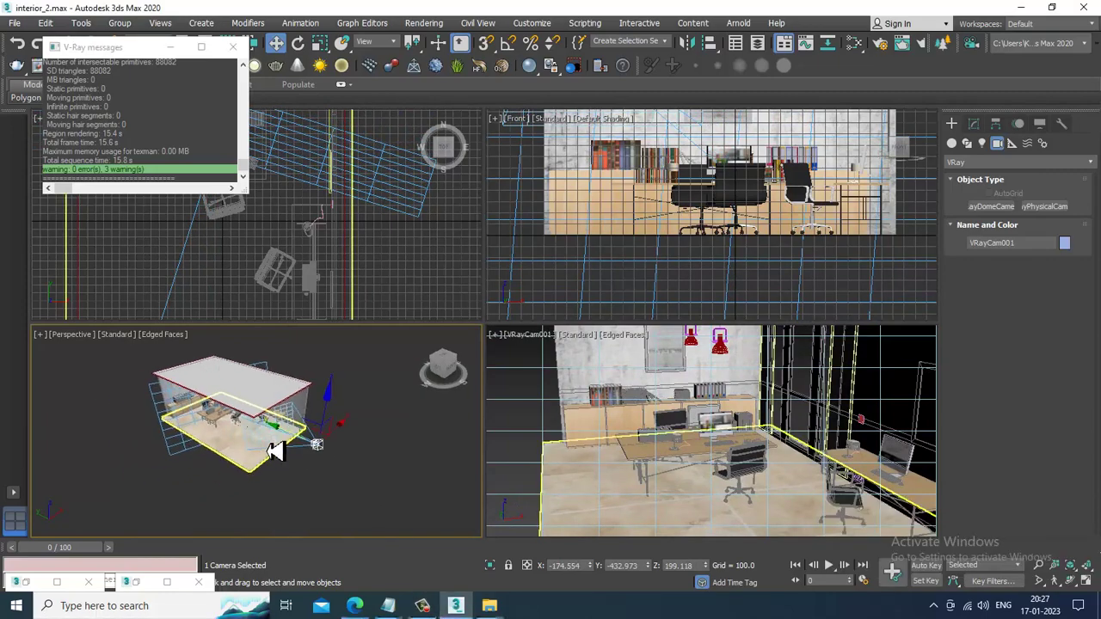
pyautogui.moveTo(288, 443); pyautogui.dragTo(258, 439)
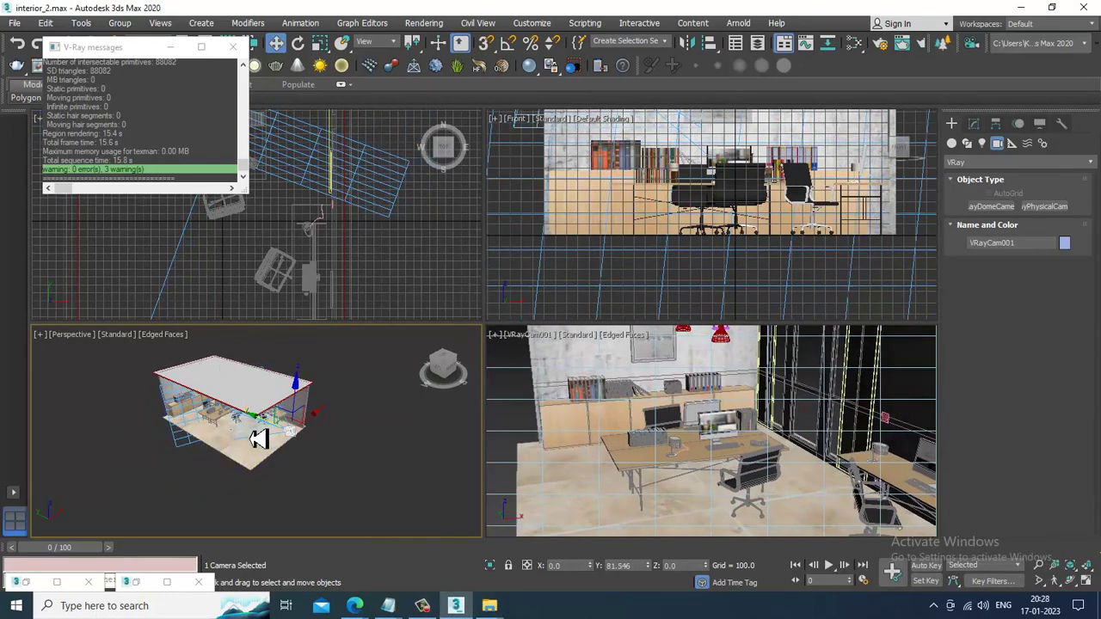
# Lower the camera to Z about 98.8 and bring it further forward to Y about -310.2
pyautogui.keyDown('alt'); pyautogui.moveTo(258, 439); pyautogui.dragTo(293, 380, button='middle'); pyautogui.keyUp('alt')
pyautogui.moveTo(314, 368); pyautogui.dragTo(320, 401)
pyautogui.keyDown('alt'); pyautogui.moveTo(320, 401); pyautogui.dragTo(342, 425, button='middle'); pyautogui.keyUp('alt')
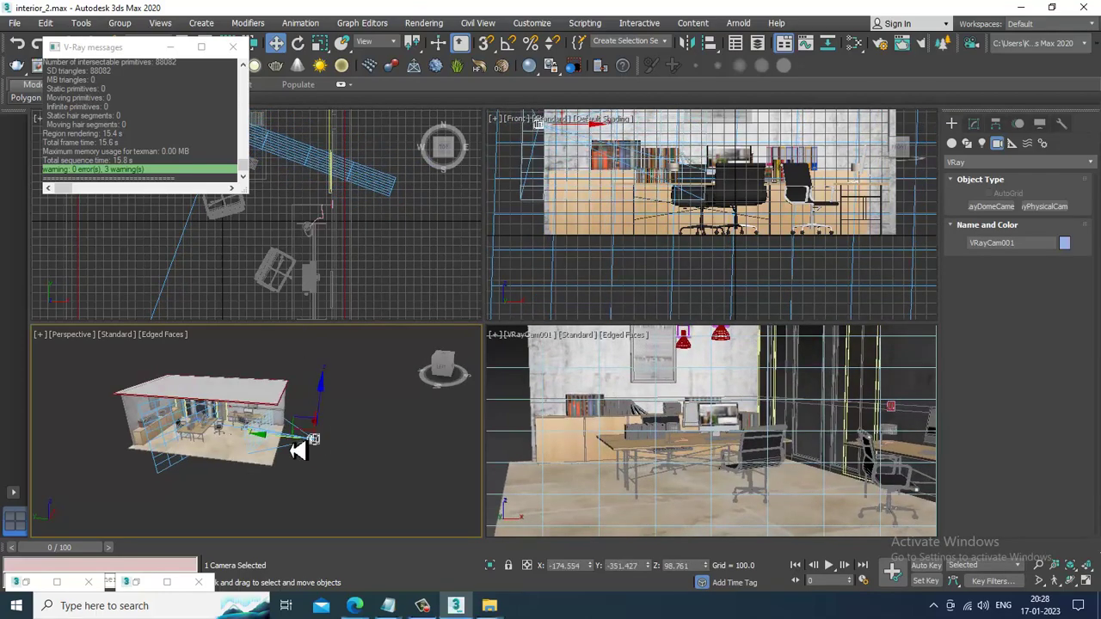
pyautogui.moveTo(277, 440); pyautogui.dragTo(264, 445)
# Select the camera's target above the desk and raise it to Z about 75.4
pyautogui.keyDown('alt'); pyautogui.moveTo(264, 445); pyautogui.dragTo(268, 476, button='middle'); pyautogui.keyUp('alt')
pyautogui.scroll(10, 262, 456)
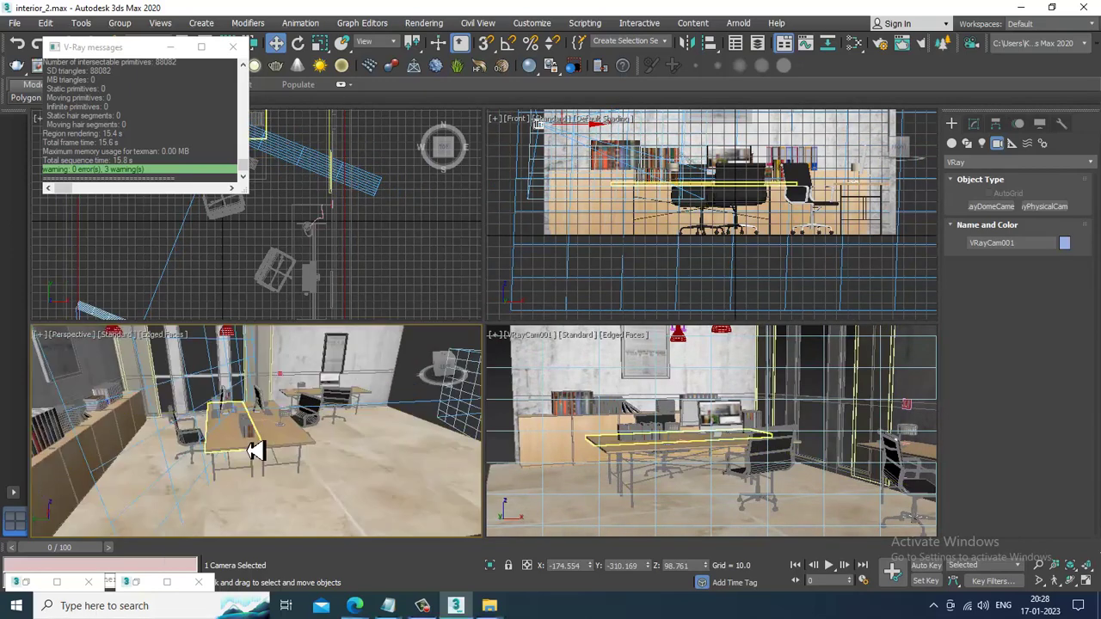
pyautogui.click(256, 409)
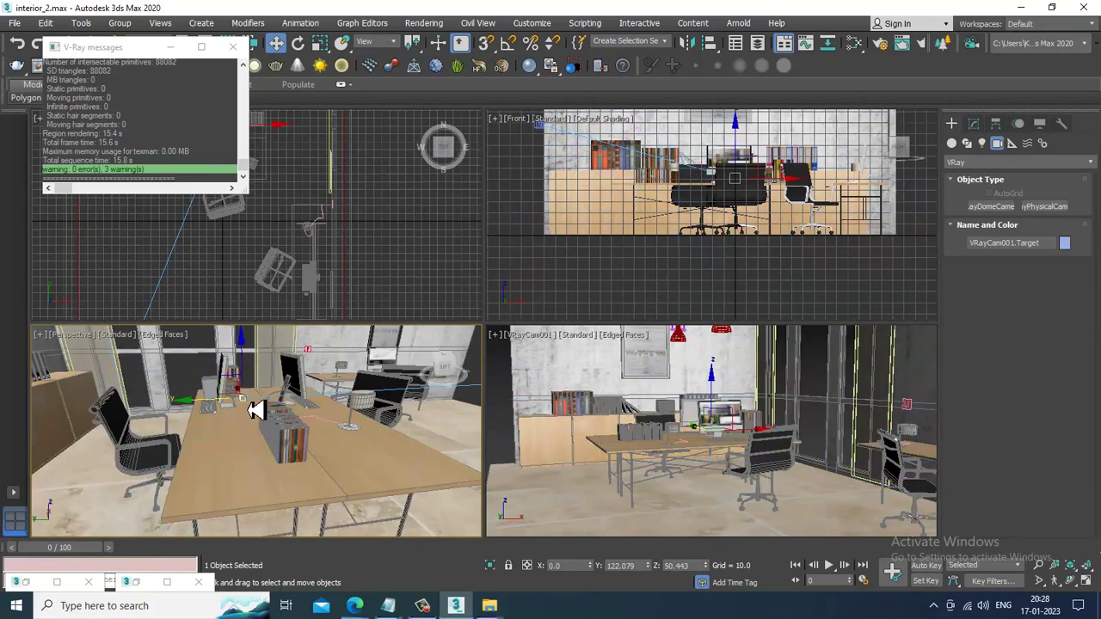
pyautogui.scroll(-8, 263, 410)
pyautogui.scroll(-6, 264, 391)
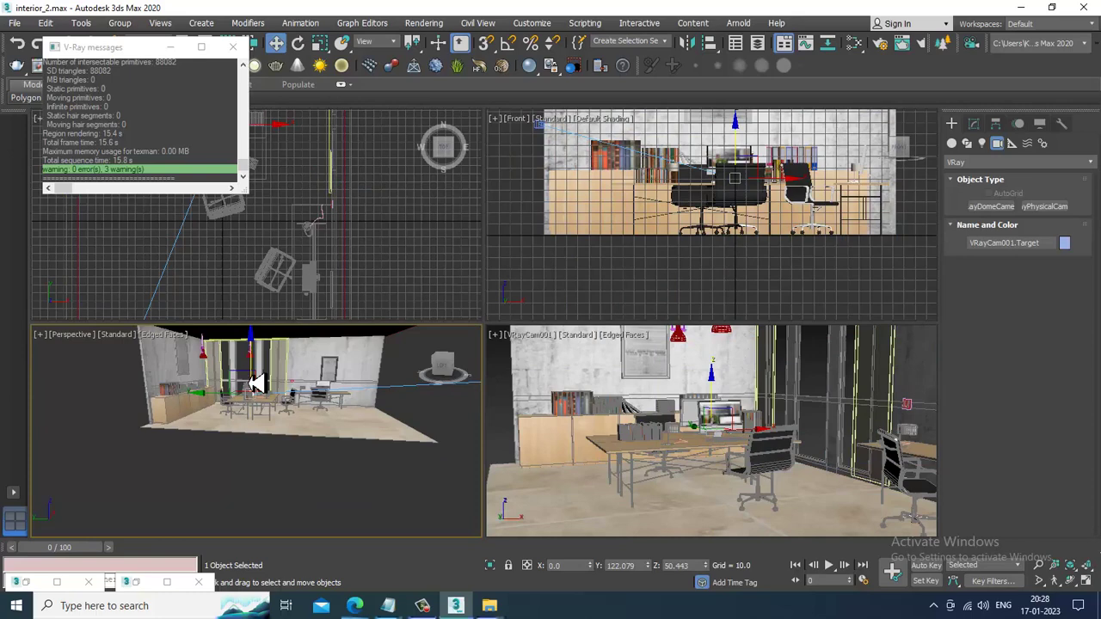
pyautogui.moveTo(258, 368)
pyautogui.mouseDown()
pyautogui.moveTo(267, 355)
pyautogui.moveTo(269, 368)
pyautogui.mouseUp()
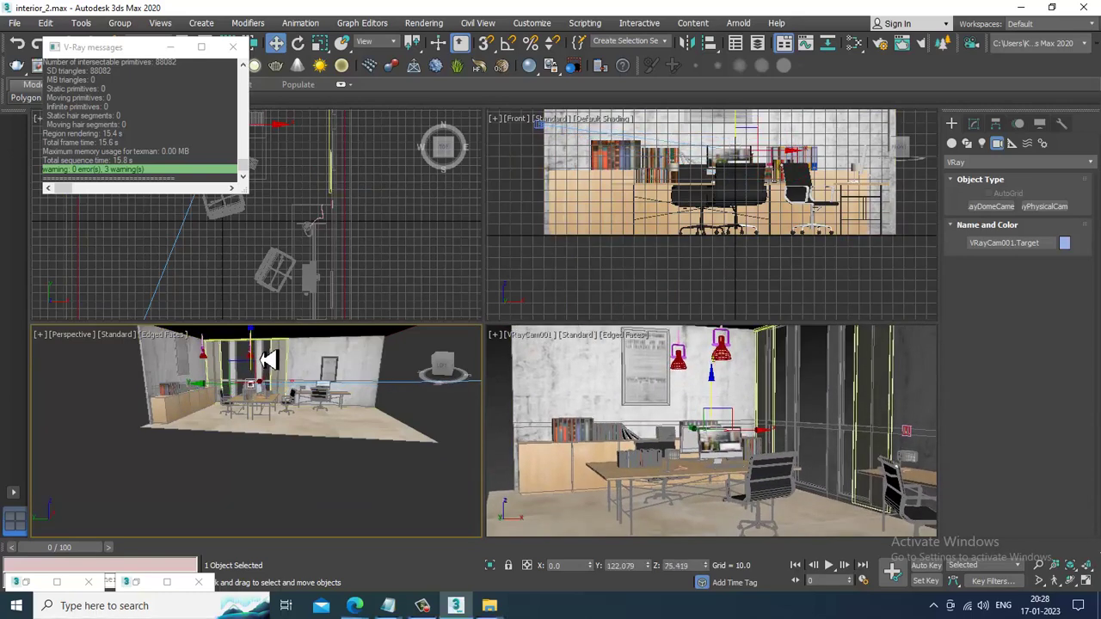
# Select the camera and move it across the floor to X about -248.7 and Y about -280.5
pyautogui.keyDown('alt'); pyautogui.moveTo(334, 420); pyautogui.dragTo(216, 454, button='middle'); pyautogui.keyUp('alt')
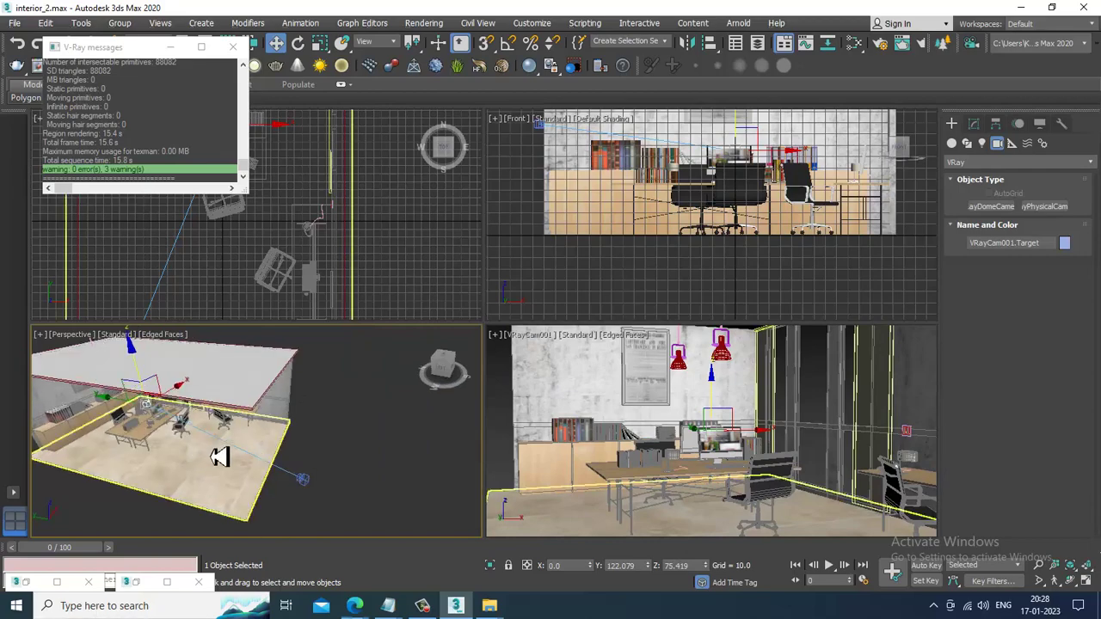
pyautogui.click(303, 479)
pyautogui.moveTo(285, 480); pyautogui.dragTo(220, 511)
pyautogui.keyDown('alt'); pyautogui.moveTo(249, 504); pyautogui.dragTo(270, 425, button='middle'); pyautogui.keyUp('alt')
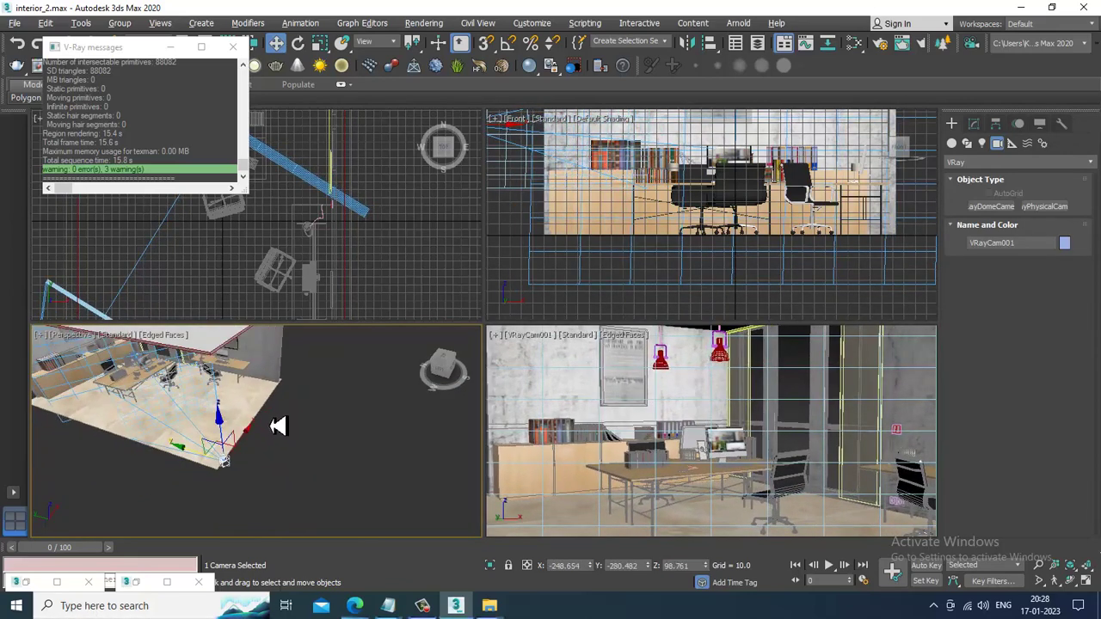
# Set the reference coordinate system to Local and nudge the camera along its own X and Z axes to refine the framing
pyautogui.click(387, 43)
pyautogui.click(387, 95)
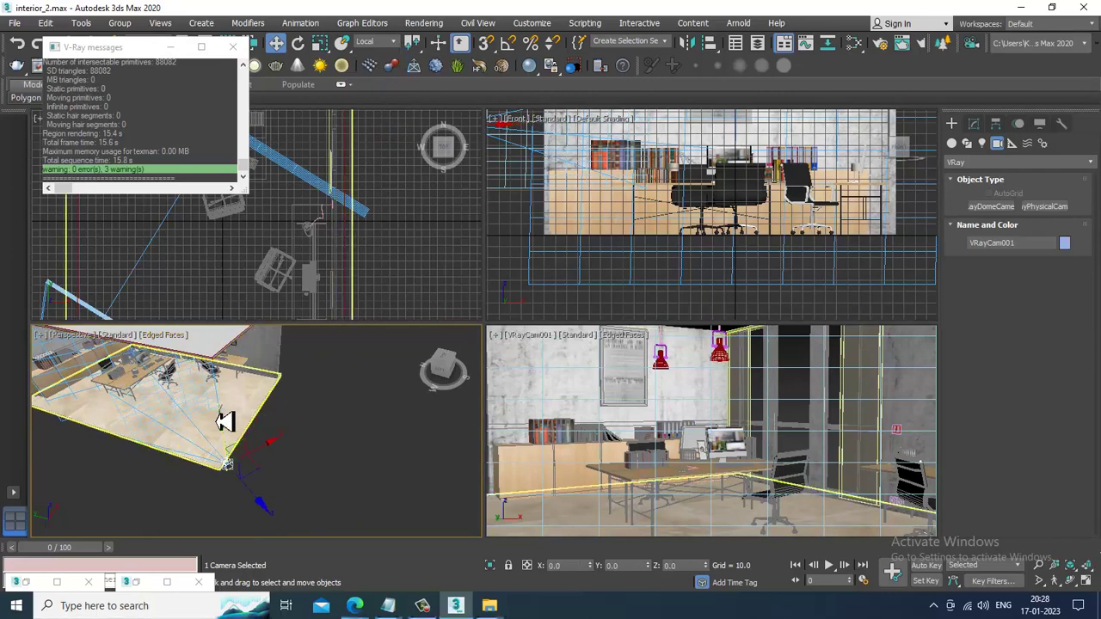
pyautogui.moveTo(253, 502); pyautogui.dragTo(249, 490)
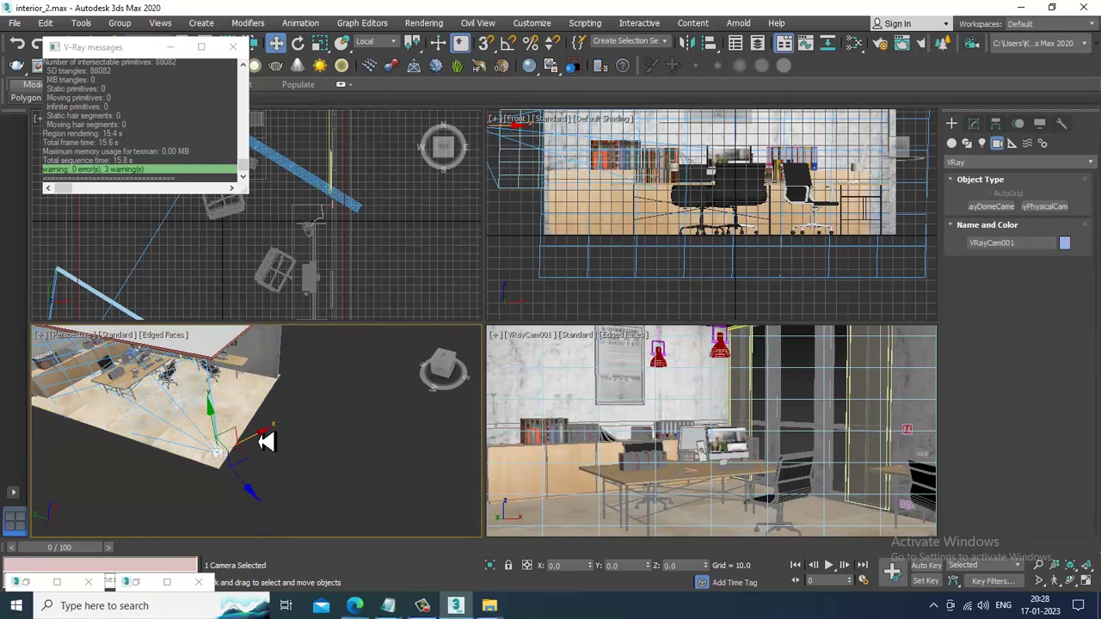
pyautogui.moveTo(267, 441)
pyautogui.mouseDown()
pyautogui.moveTo(233, 448)
pyautogui.moveTo(248, 445)
pyautogui.moveTo(252, 457)
pyautogui.mouseUp()
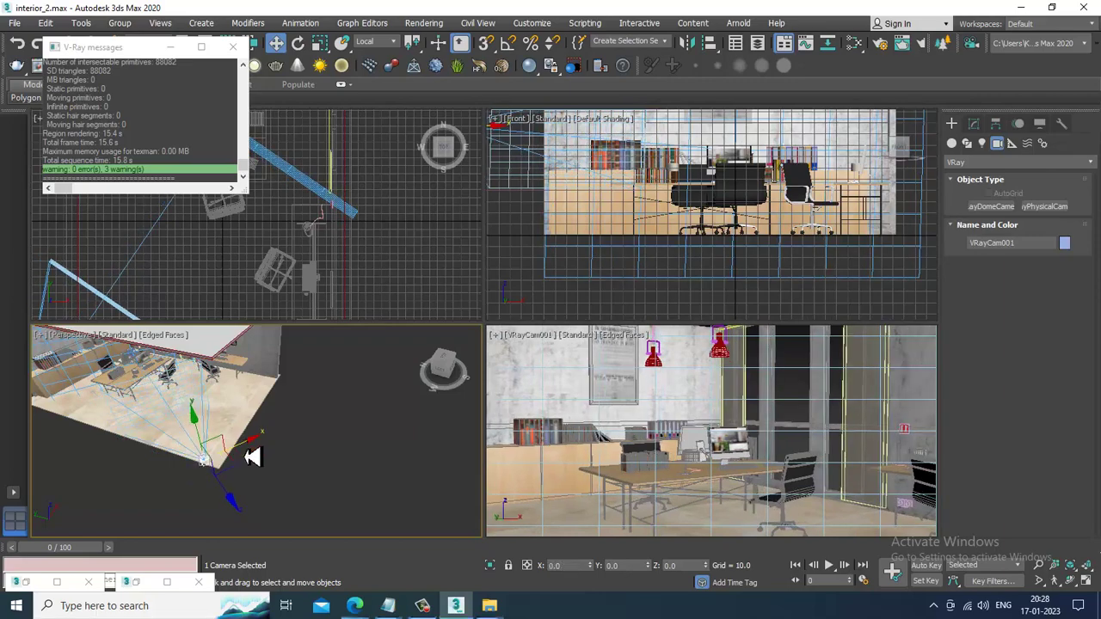
pyautogui.moveTo(235, 506); pyautogui.dragTo(243, 521)
# Select the camera together with its target, lower both about 6.2 along local Y, and shift them sideways along local X
pyautogui.scroll(4, 174, 381)
pyautogui.moveTo(175, 381); pyautogui.dragTo(264, 408, button='middle')
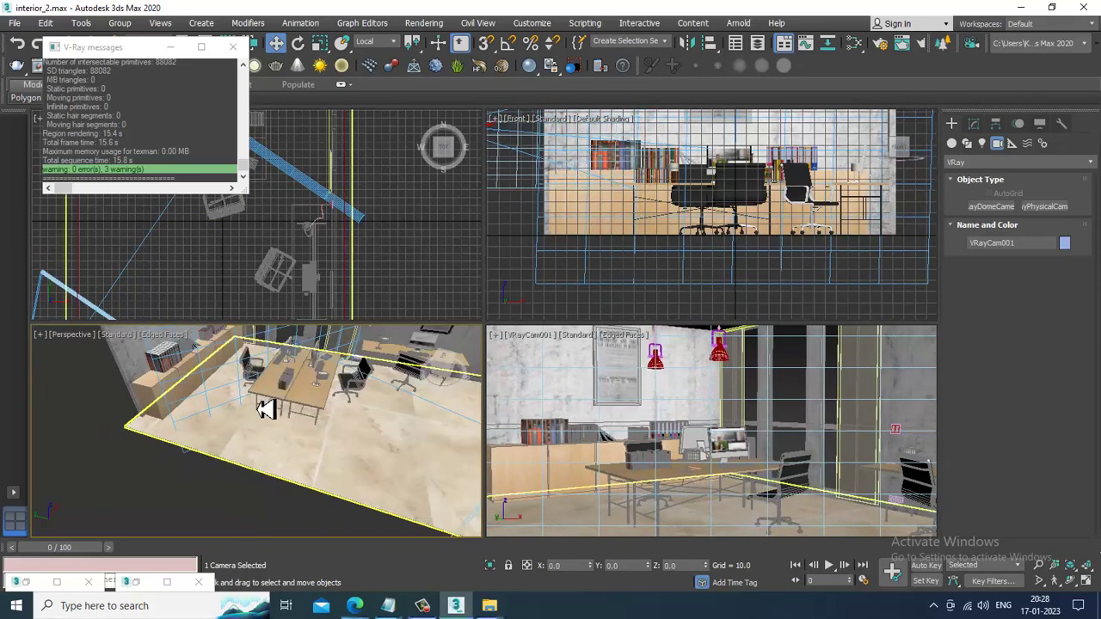
pyautogui.moveTo(342, 399); pyautogui.dragTo(182, 420, button='middle')
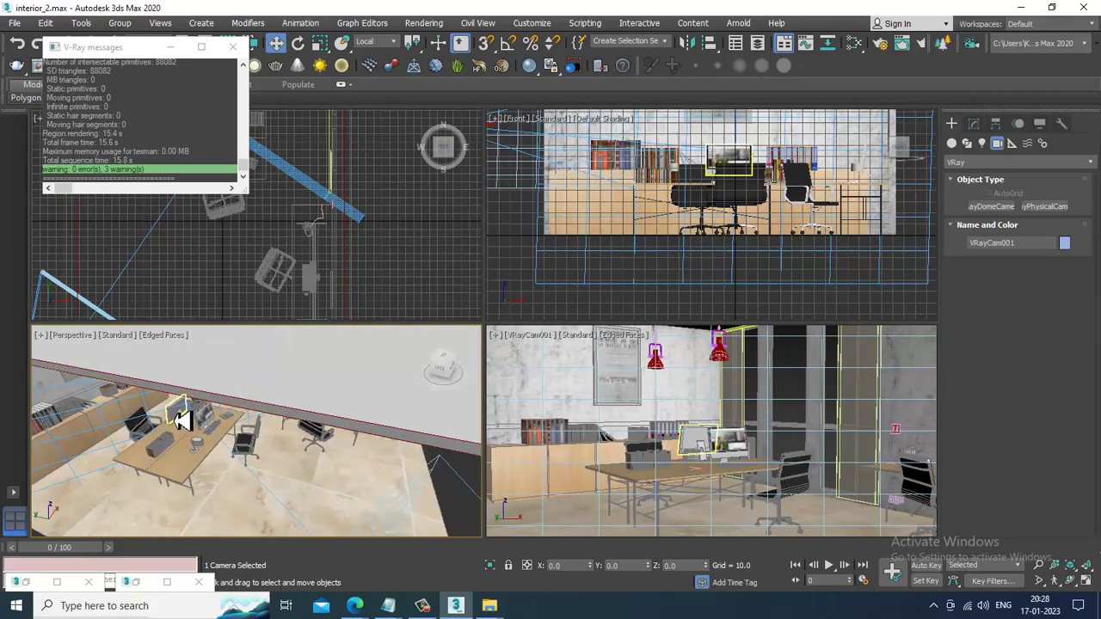
pyautogui.click(185, 430)
pyautogui.scroll(-6, 203, 426)
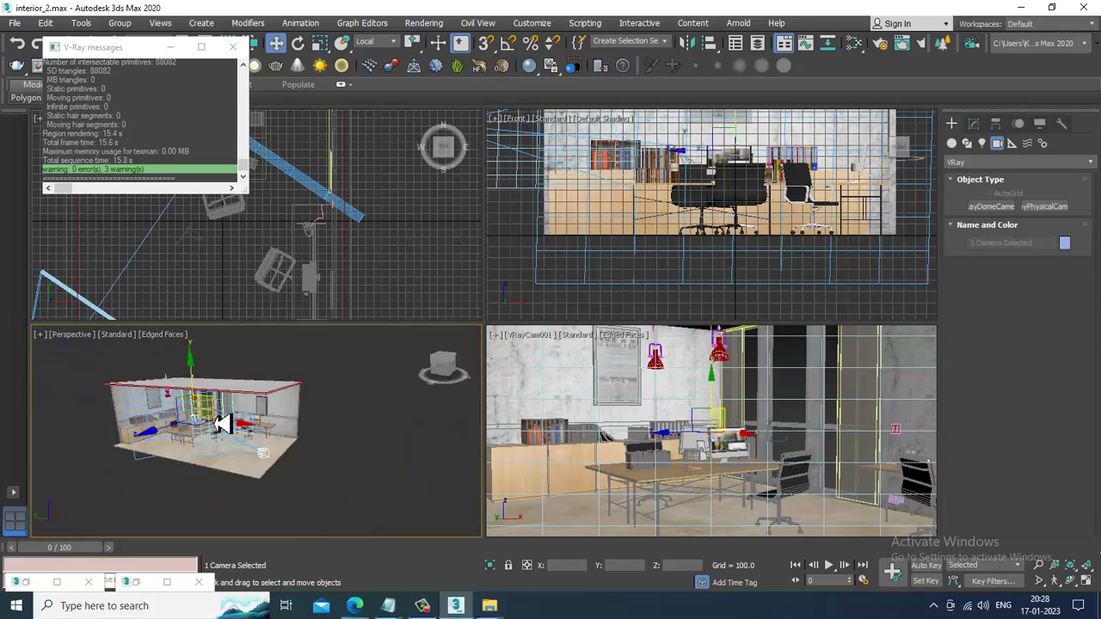
pyautogui.keyDown('alt'); pyautogui.moveTo(212, 425); pyautogui.dragTo(138, 401, button='middle'); pyautogui.keyUp('alt')
pyautogui.moveTo(152, 380); pyautogui.dragTo(164, 382)
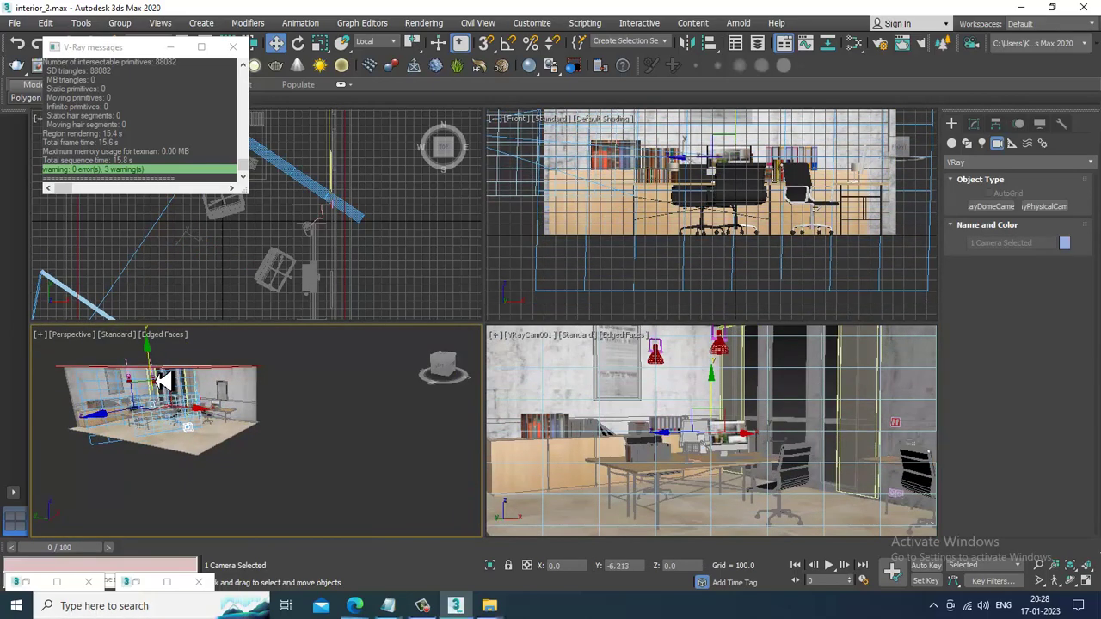
pyautogui.keyDown('alt'); pyautogui.moveTo(184, 404); pyautogui.dragTo(133, 413, button='middle'); pyautogui.keyUp('alt')
pyautogui.moveTo(133, 413); pyautogui.dragTo(147, 411)
# Select only the camera, pull it back along its local Z axis, and shift it slightly along local X
pyautogui.scroll(-1, 148, 413)
pyautogui.scroll(2, 194, 450)
pyautogui.keyDown('alt'); pyautogui.moveTo(206, 482); pyautogui.dragTo(217, 460, button='middle'); pyautogui.keyUp('alt')
pyautogui.click(184, 433)
pyautogui.moveTo(233, 466); pyautogui.dragTo(262, 475)
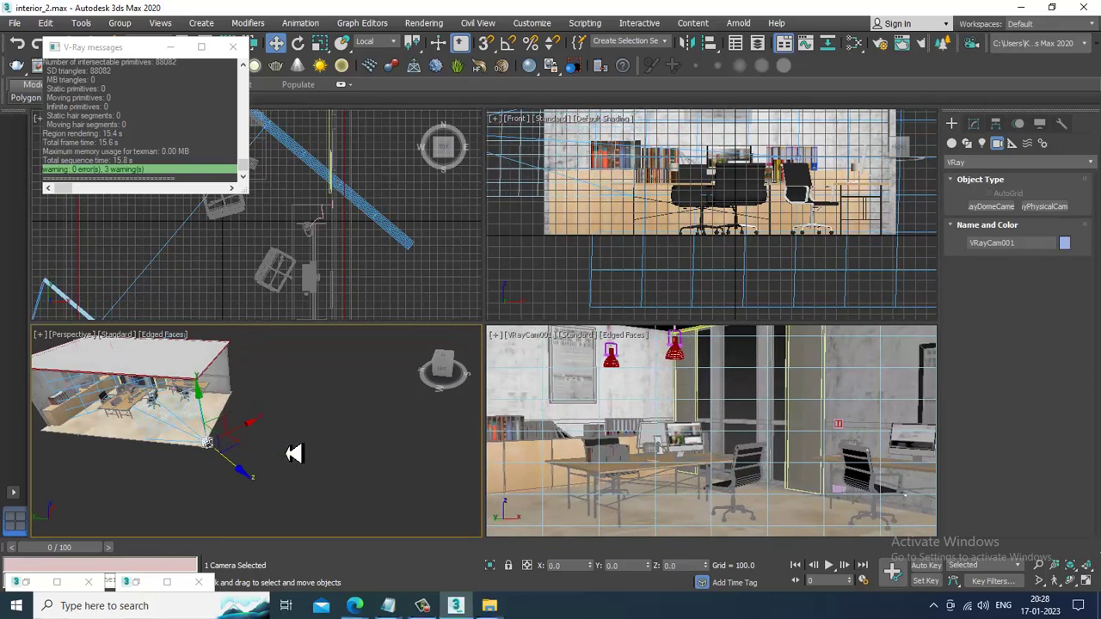
pyautogui.keyDown('alt'); pyautogui.moveTo(294, 454); pyautogui.dragTo(221, 442, button='middle'); pyautogui.keyUp('alt')
pyautogui.moveTo(216, 467); pyautogui.dragTo(228, 462)
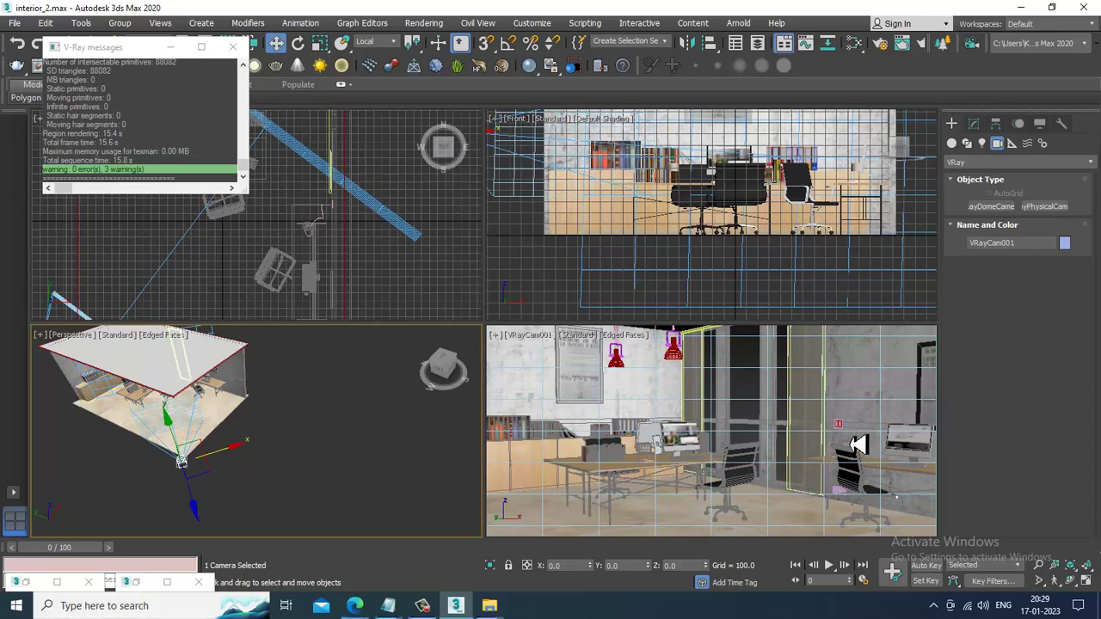
# Maximize the camera view and toggle the safe frame on and off to check the composition
pyautogui.hotkey('alt', 'w')
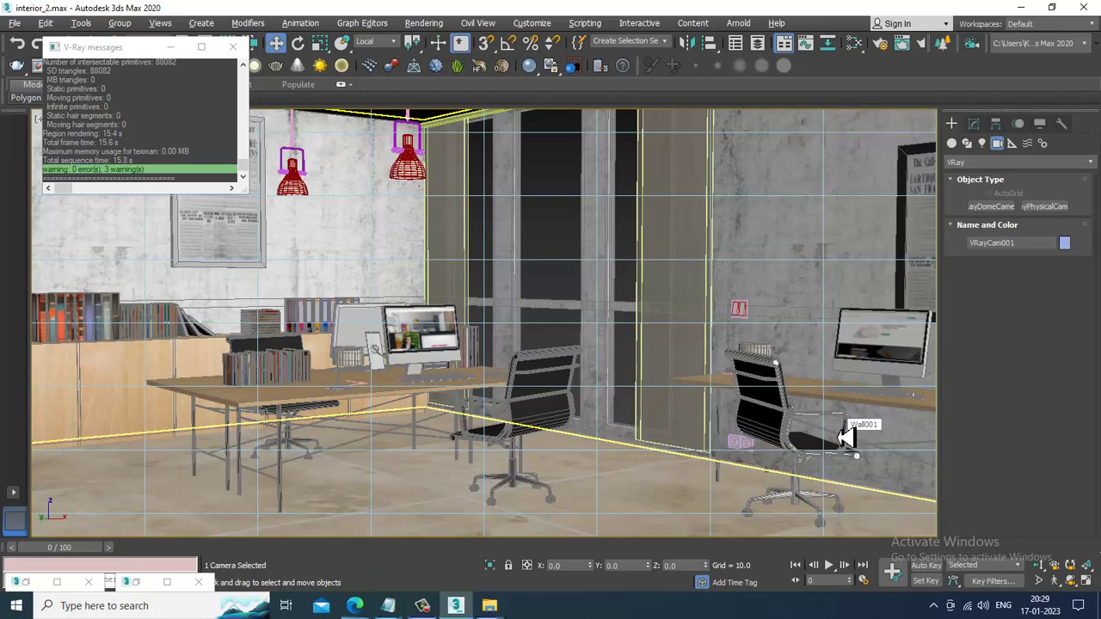
pyautogui.hotkey('shift', 'f')
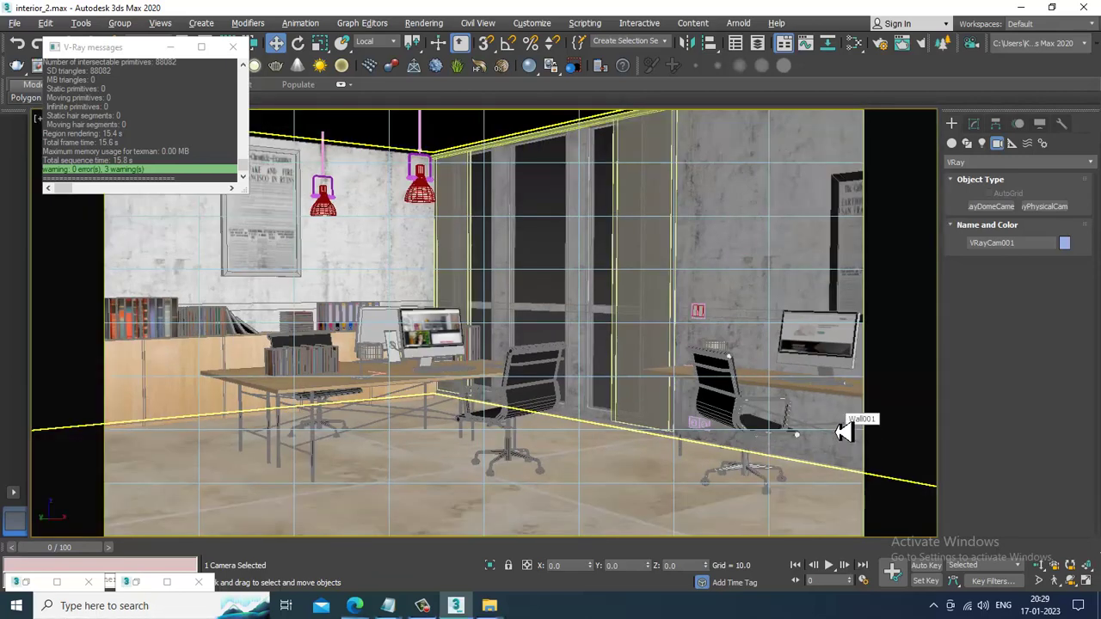
pyautogui.hotkey('shift', 'f')
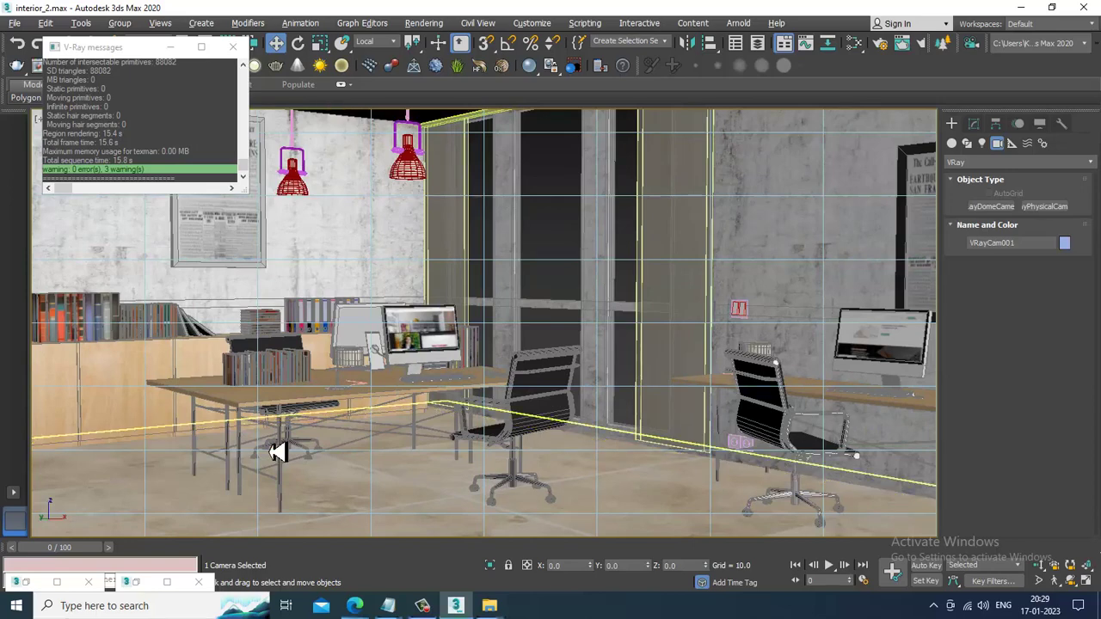
# Delete the grouped office chair standing at the desk along the right-hand wall
pyautogui.click(789, 443)
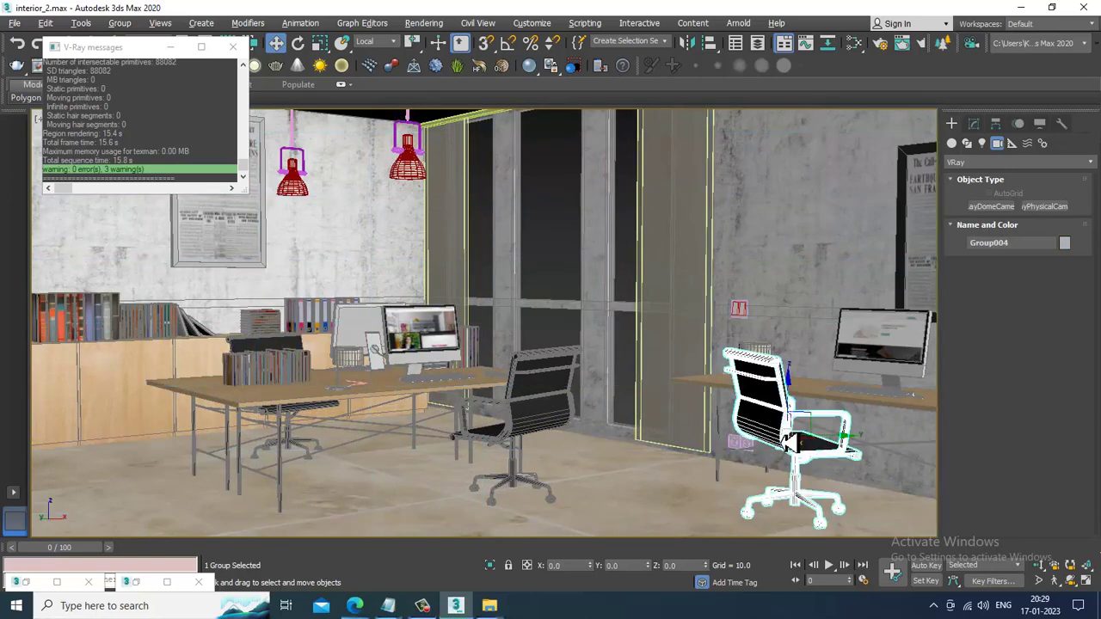
pyautogui.press('Delete')
pyautogui.hotkey('alt', 'w')
# Select the parts of the chair in front of the paired desks in the top view and set the reference coordinate system to View
pyautogui.click(341, 415)
pyautogui.hotkey('alt', 'w')
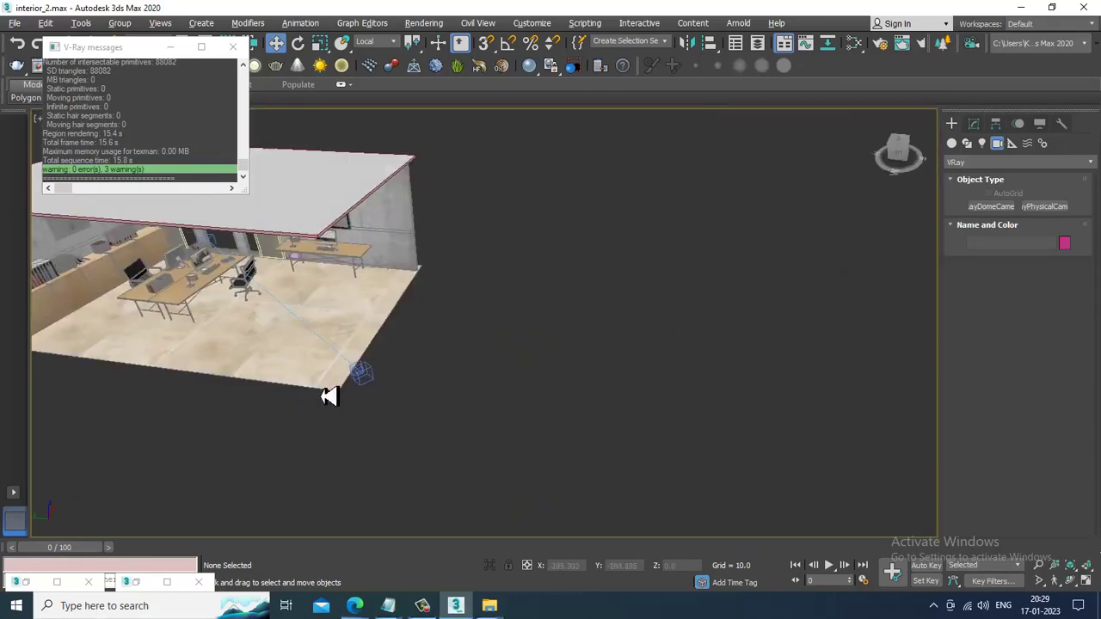
pyautogui.moveTo(329, 397); pyautogui.dragTo(417, 454, button='middle')
pyautogui.scroll(8, 364, 393)
pyautogui.hotkey('alt', 'w')
pyautogui.click(356, 288)
pyautogui.hotkey('alt', 'w')
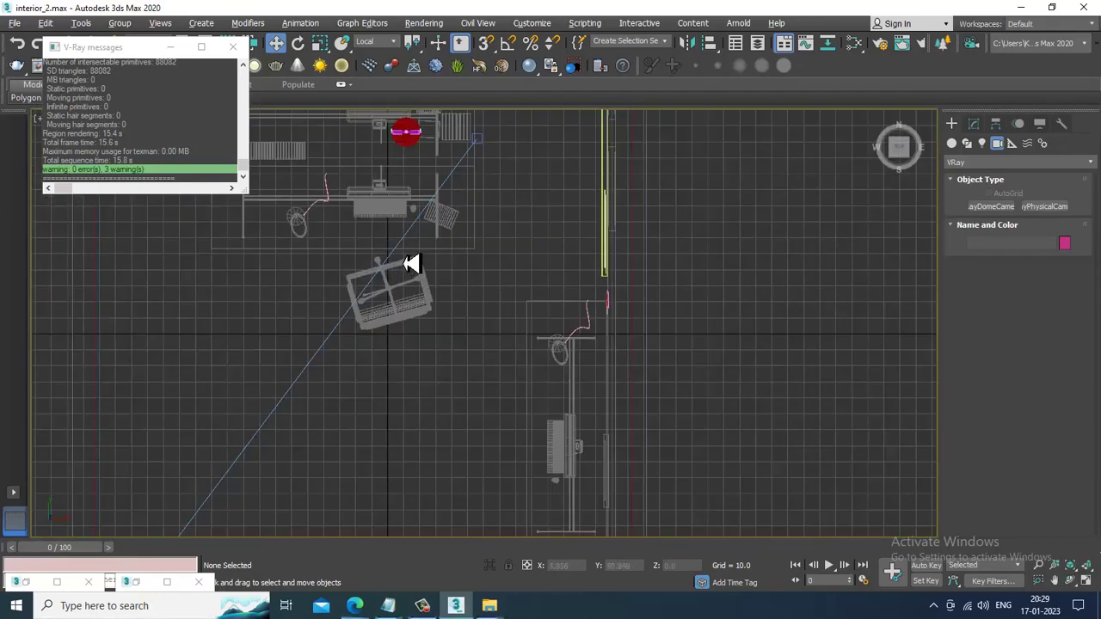
pyautogui.moveTo(451, 356); pyautogui.dragTo(448, 349)
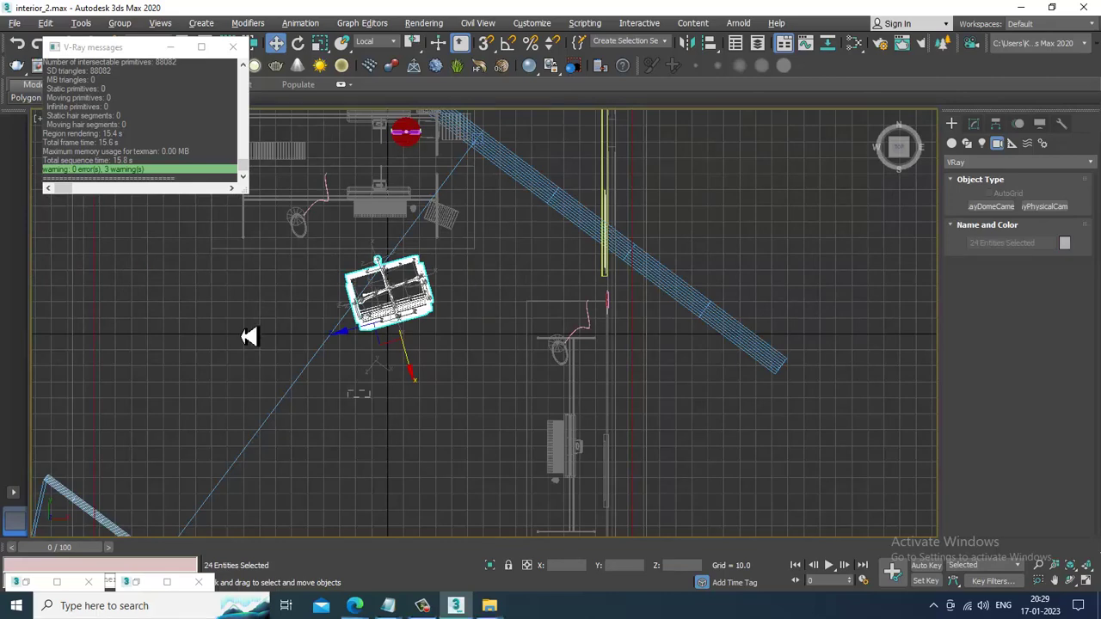
pyautogui.scroll(-2, 349, 366)
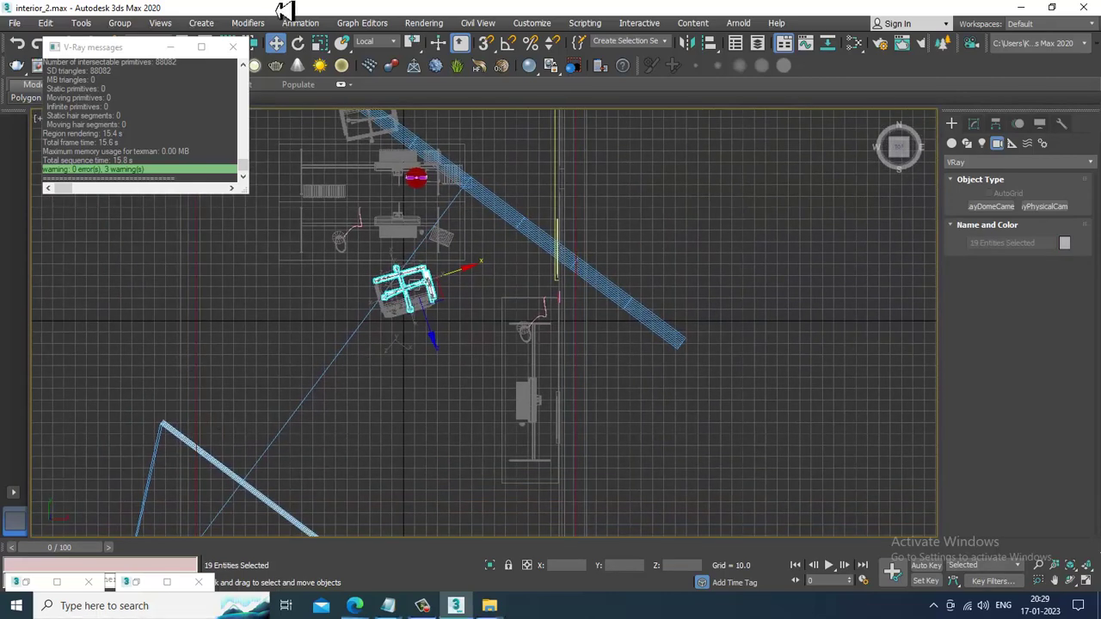
pyautogui.click(394, 43)
pyautogui.click(382, 60)
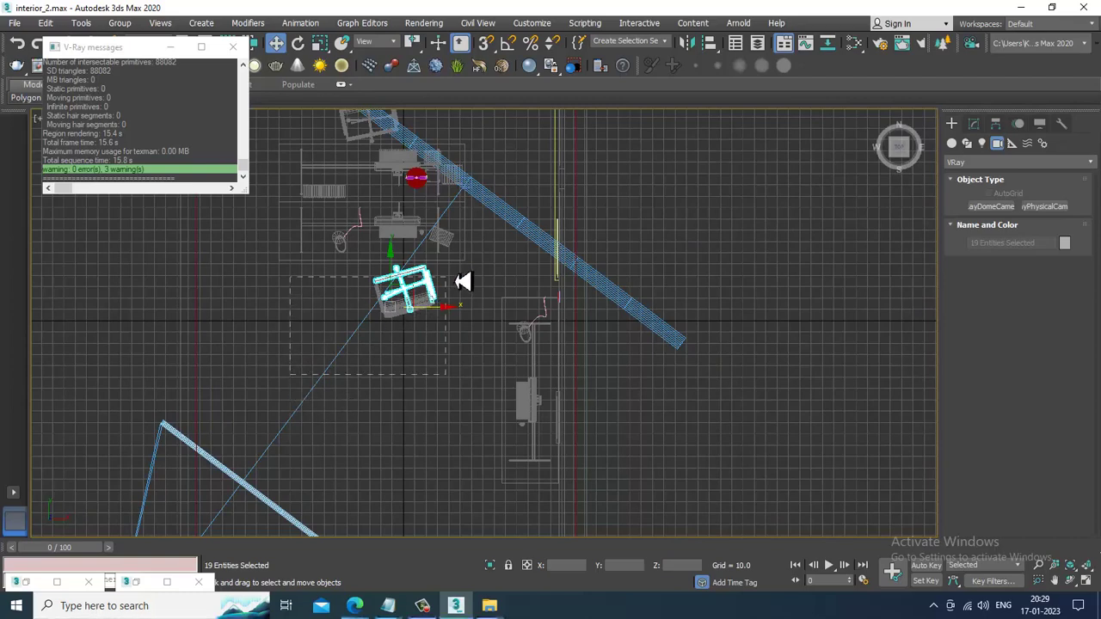
pyautogui.moveTo(456, 275); pyautogui.dragTo(465, 263)
pyautogui.scroll(2, 416, 337)
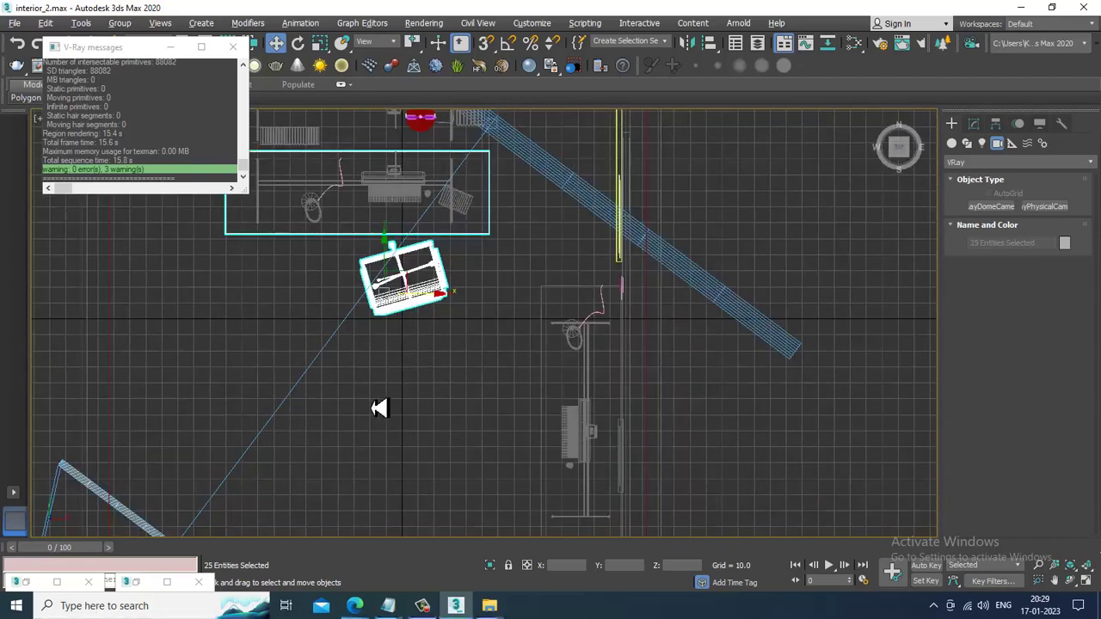
# Remove the desktop from the selection and add the chair's missing armrest so the whole chair is selected
pyautogui.hotkey('alt', 'w')
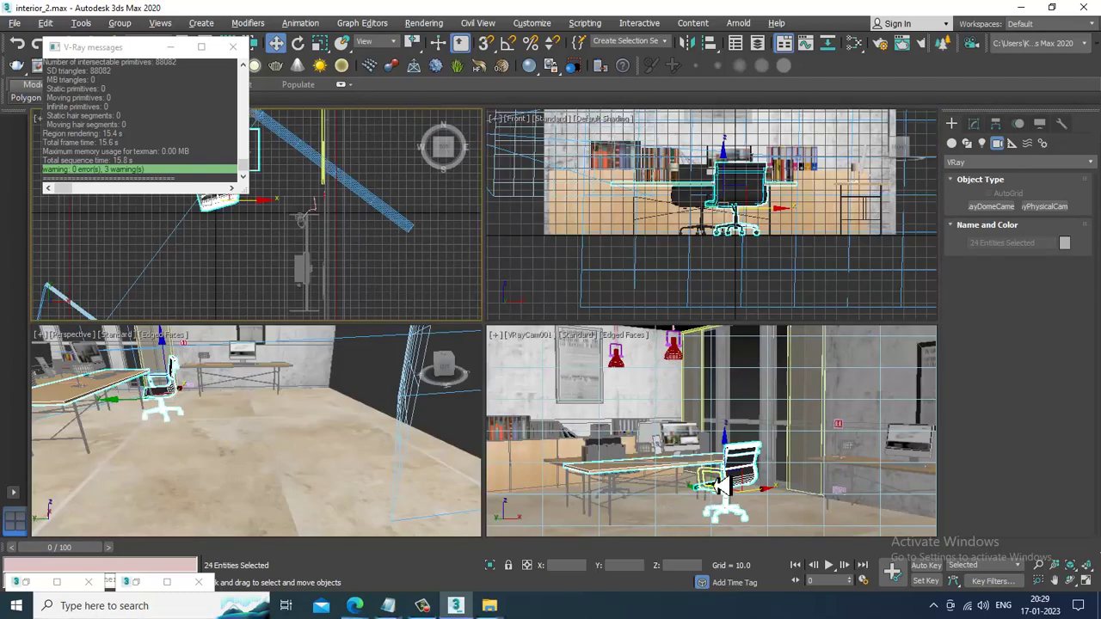
pyautogui.scroll(1, 333, 456)
pyautogui.scroll(-5, 310, 399)
pyautogui.keyDown('alt'); pyautogui.moveTo(327, 396); pyautogui.dragTo(307, 457, button='middle'); pyautogui.keyUp('alt')
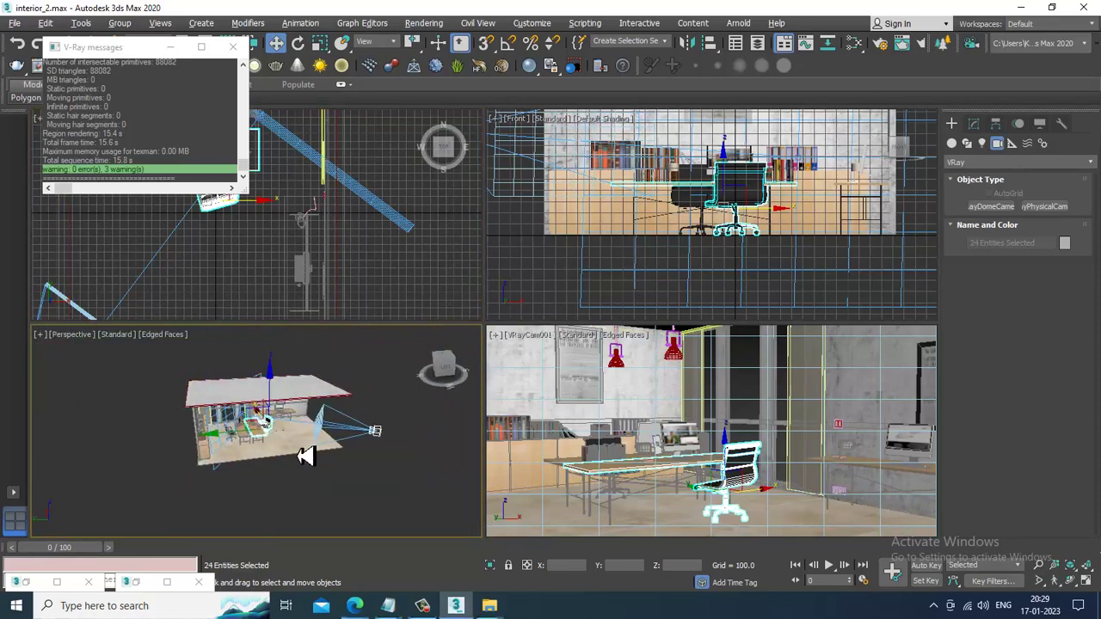
pyautogui.scroll(4, 258, 443)
pyautogui.keyDown('alt'); pyautogui.moveTo(239, 440); pyautogui.dragTo(229, 432, button='middle'); pyautogui.keyUp('alt')
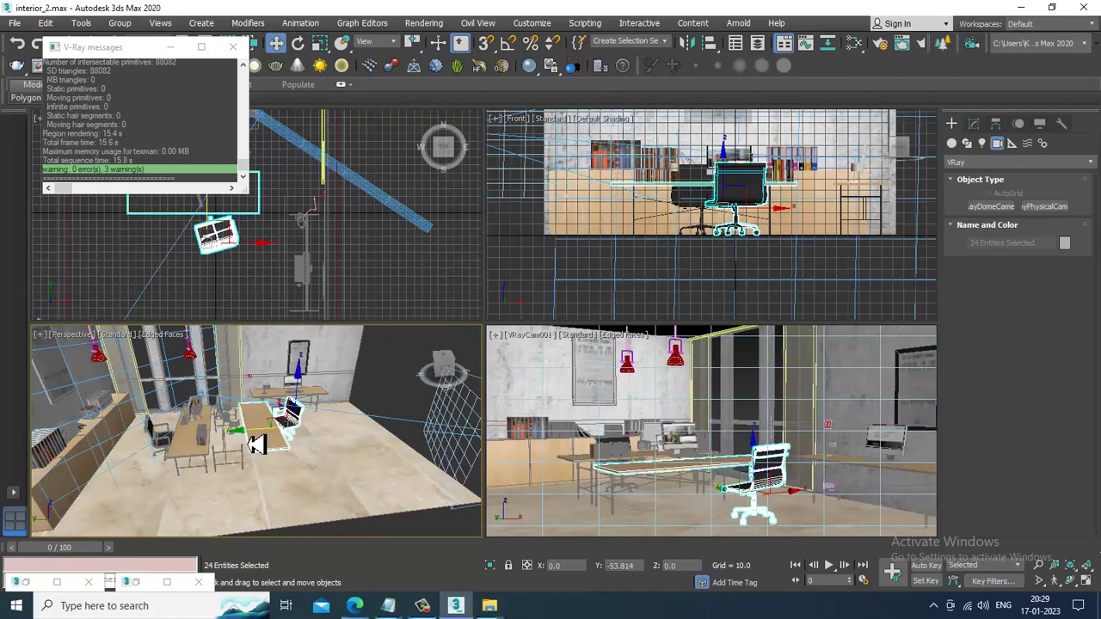
pyautogui.keyDown('alt'); pyautogui.click(230, 462); pyautogui.keyUp('alt')
pyautogui.scroll(3, 234, 444)
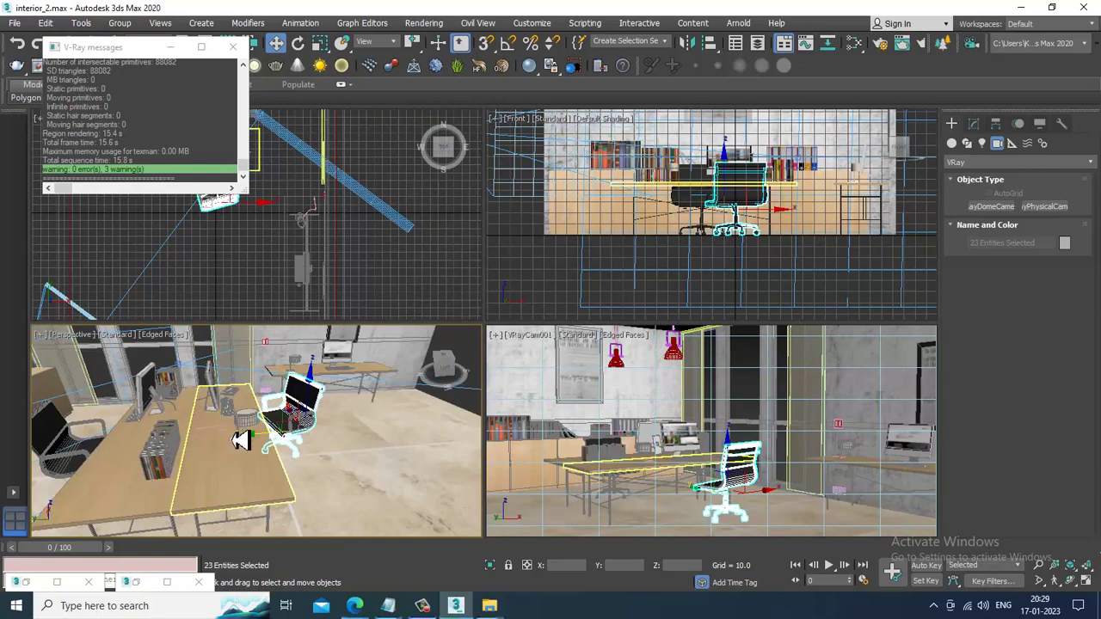
pyautogui.keyDown('alt'); pyautogui.moveTo(312, 442); pyautogui.dragTo(304, 445, button='middle'); pyautogui.keyUp('alt')
pyautogui.scroll(3, 304, 445)
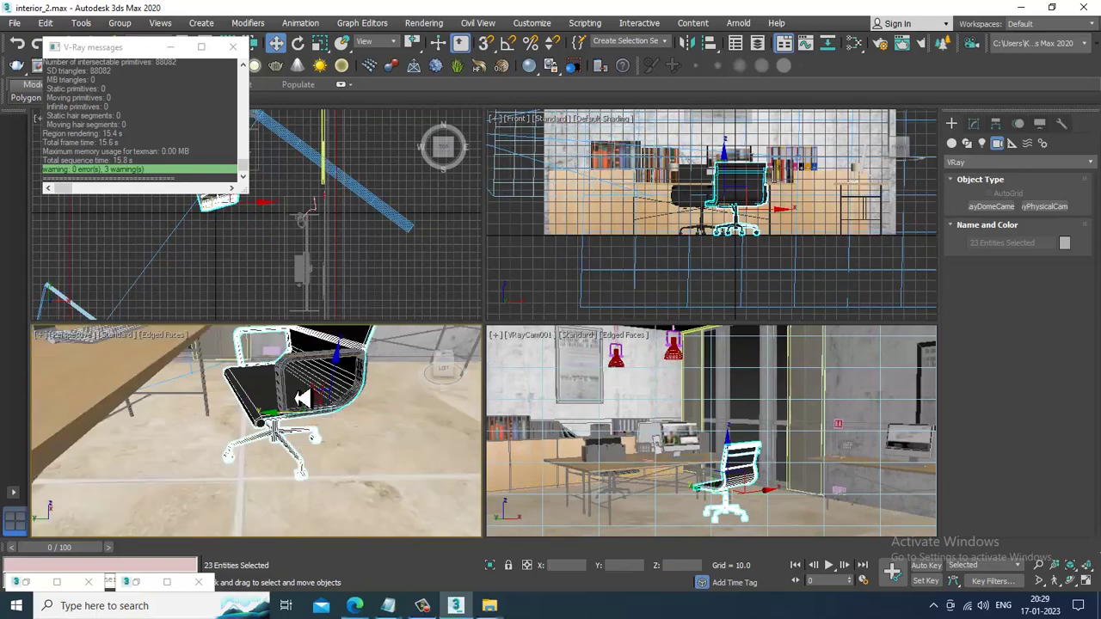
pyautogui.keyDown('ctrl'); pyautogui.click(293, 371); pyautogui.keyUp('ctrl')
pyautogui.scroll(-4, 312, 386)
pyautogui.keyDown('alt'); pyautogui.moveTo(312, 386); pyautogui.dragTo(218, 379, button='middle'); pyautogui.keyUp('alt')
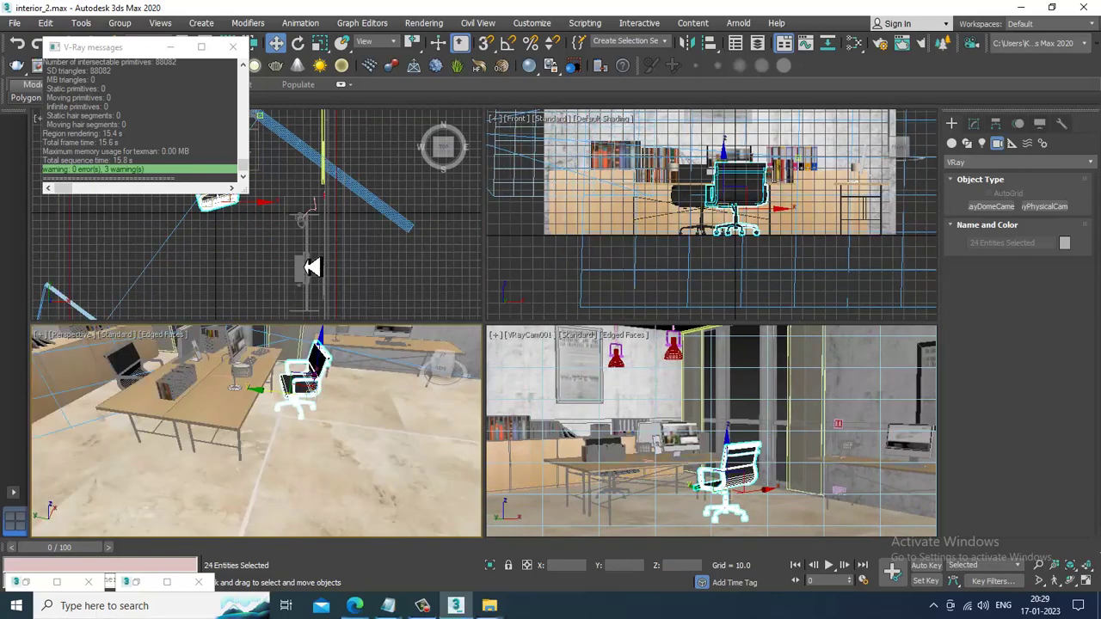
pyautogui.scroll(-5, 307, 263)
pyautogui.moveTo(353, 216)
pyautogui.keyDown('shift'); pyautogui.mouseDown()
pyautogui.moveTo(352, 184)
pyautogui.moveTo(365, 247)
pyautogui.mouseUp(); pyautogui.keyUp('shift')
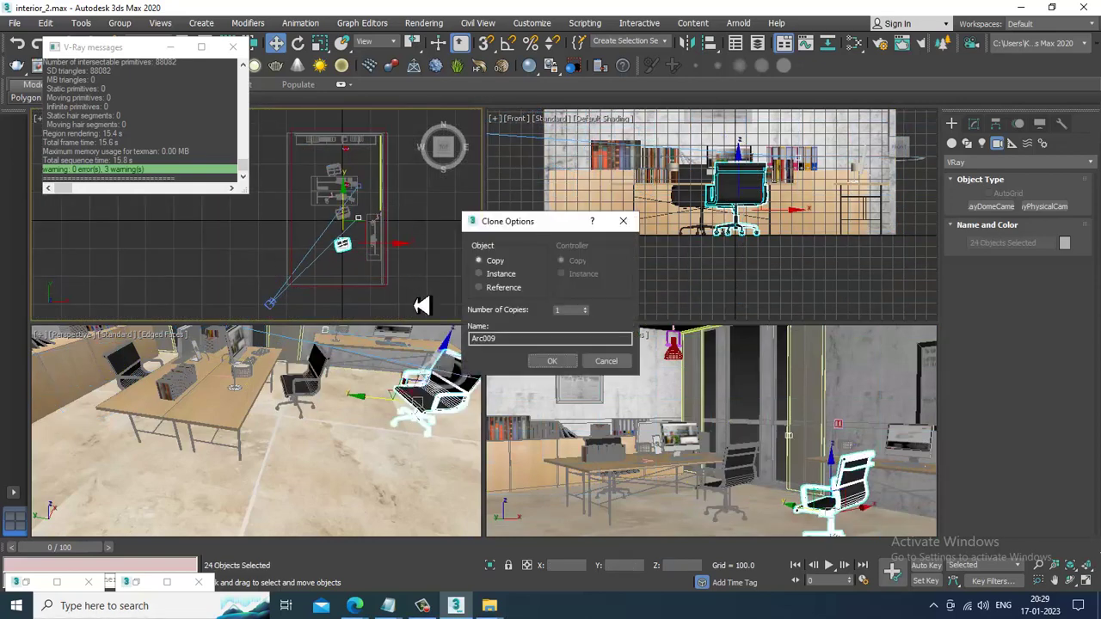
pyautogui.click(607, 361)
pyautogui.scroll(5, 393, 246)
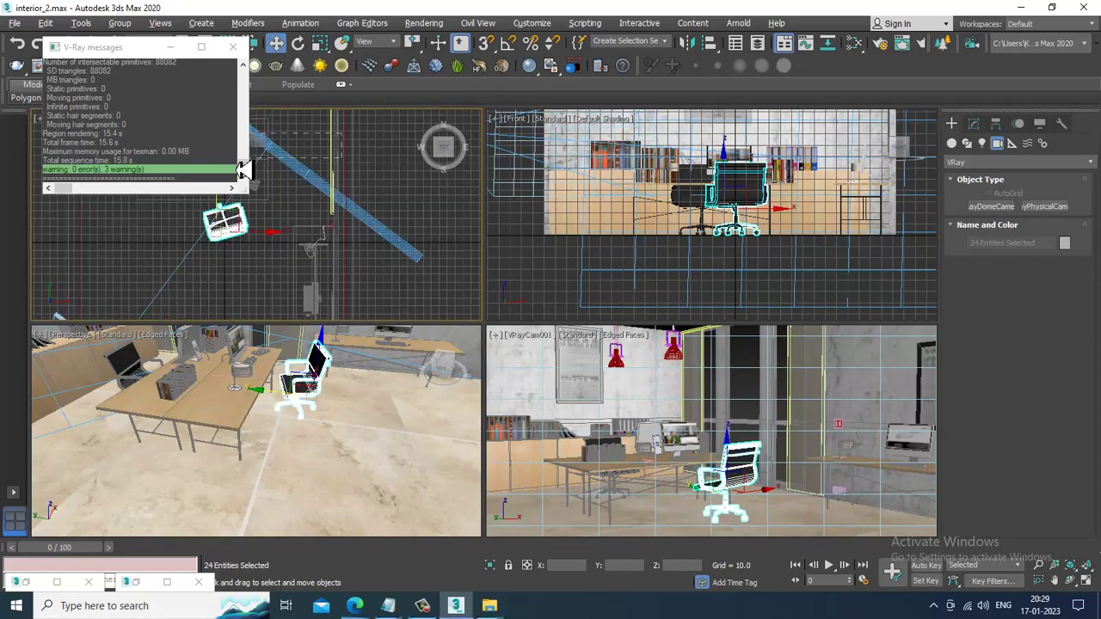
# Exclude the camera target from the selection and clone the chair as a single Copy onto the open floor near the wall desk
pyautogui.moveTo(282, 198); pyautogui.dragTo(385, 183, button='middle')
pyautogui.scroll(-3, 378, 225)
pyautogui.moveTo(344, 288); pyautogui.dragTo(351, 256, button='middle')
pyautogui.keyDown('alt'); pyautogui.moveTo(272, 249); pyautogui.dragTo(313, 308); pyautogui.keyUp('alt')
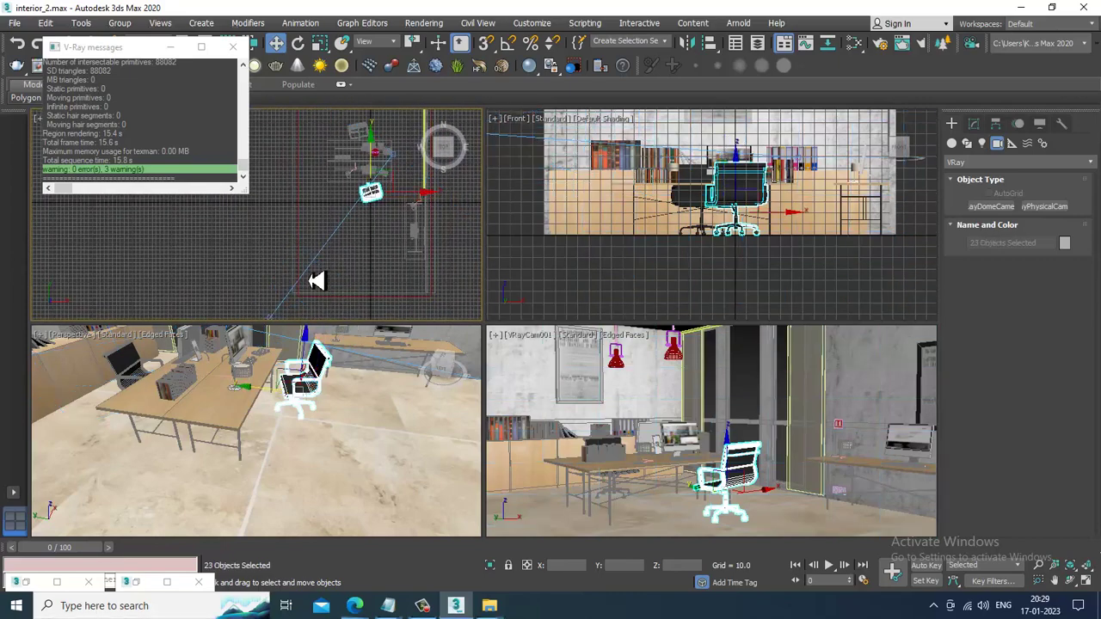
pyautogui.moveTo(379, 161)
pyautogui.keyDown('shift'); pyautogui.mouseDown()
pyautogui.moveTo(386, 215)
pyautogui.moveTo(431, 295)
pyautogui.mouseUp(); pyautogui.keyUp('shift')
pyautogui.click(559, 362)
# Rotate the copied chair to face the wall desk and move it up close to the desk's edge
pyautogui.press('e')
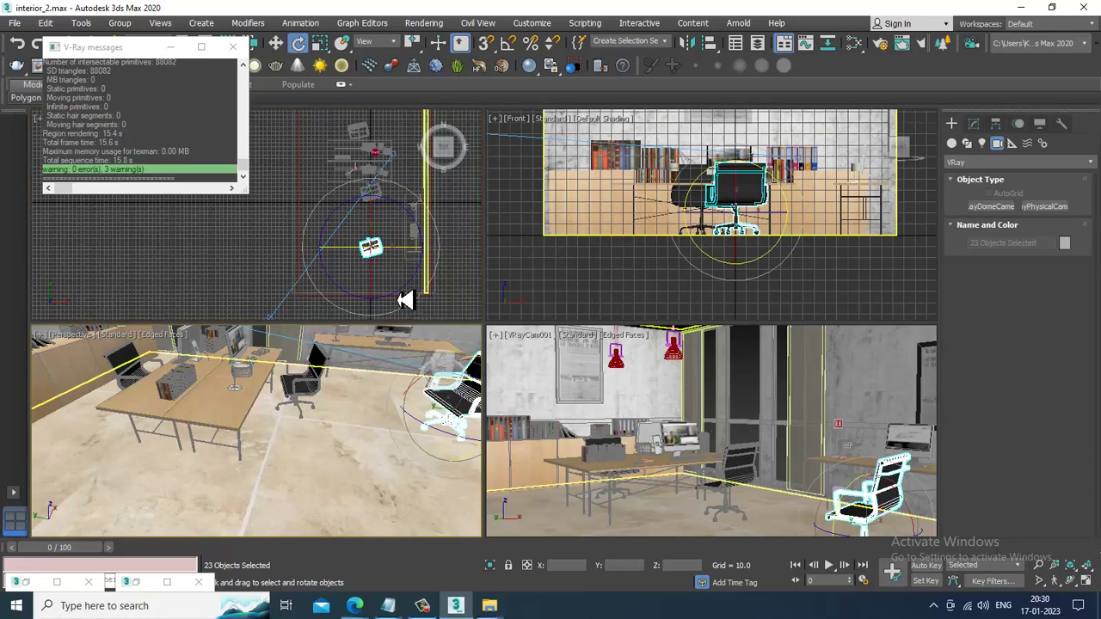
pyautogui.moveTo(404, 300)
pyautogui.mouseDown()
pyautogui.moveTo(272, 285)
pyautogui.moveTo(222, 263)
pyautogui.mouseUp()
pyautogui.press('w')
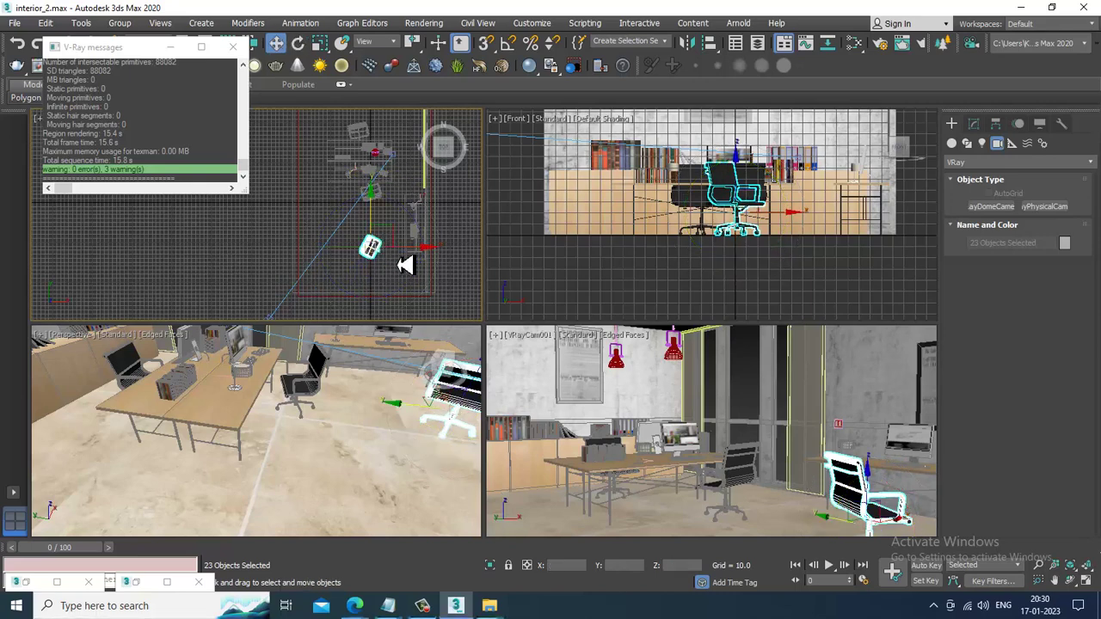
pyautogui.moveTo(416, 259); pyautogui.dragTo(388, 214)
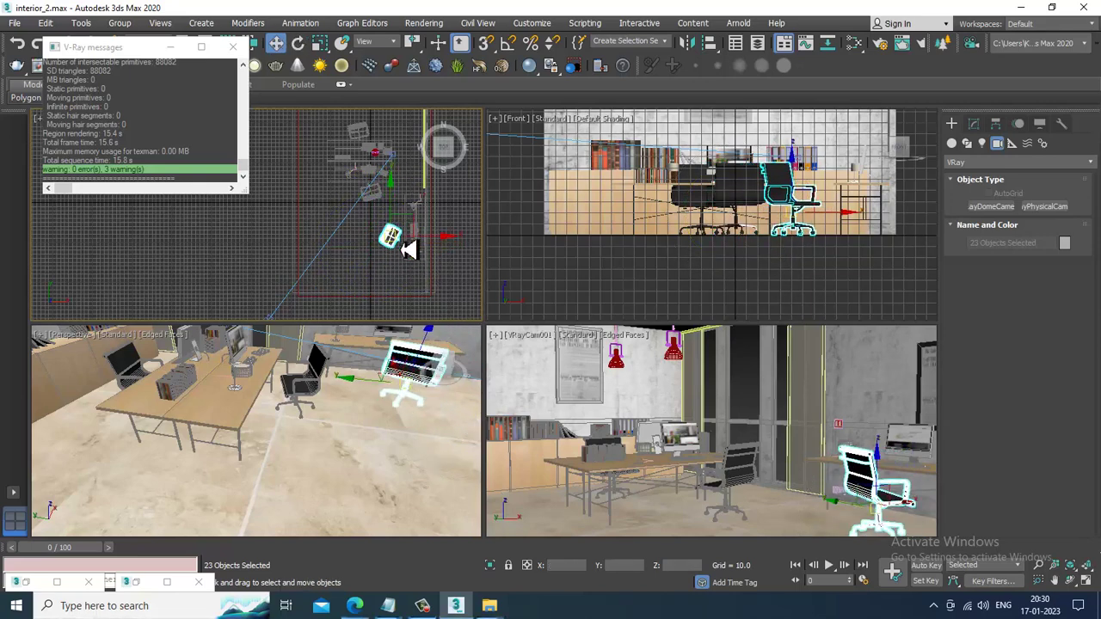
pyautogui.moveTo(433, 244); pyautogui.dragTo(437, 247)
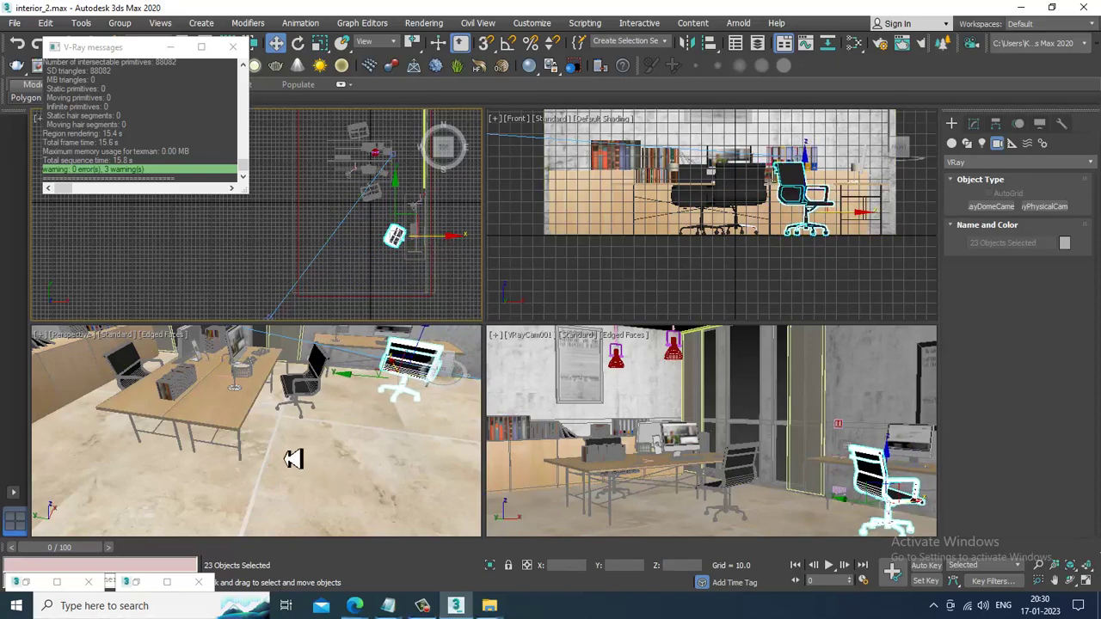
# Select only the chair on the far side of the paired desks and nudge it slightly
pyautogui.keyDown('alt'); pyautogui.moveTo(293, 459); pyautogui.dragTo(357, 387, button='middle'); pyautogui.keyUp('alt')
pyautogui.hotkey('alt', 'w')
pyautogui.scroll(-4, 343, 318)
pyautogui.hotkey('alt', 'w')
pyautogui.middleClick(308, 295)
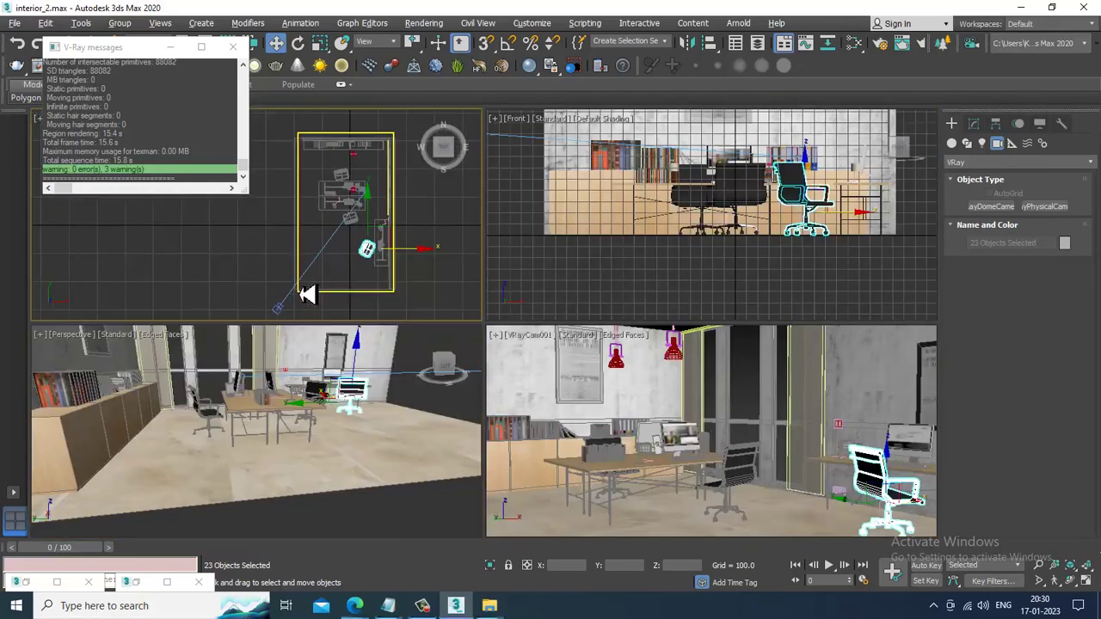
pyautogui.hotkey('alt', 'w')
pyautogui.scroll(3, 544, 242)
pyautogui.moveTo(544, 243); pyautogui.dragTo(345, 288, button='middle')
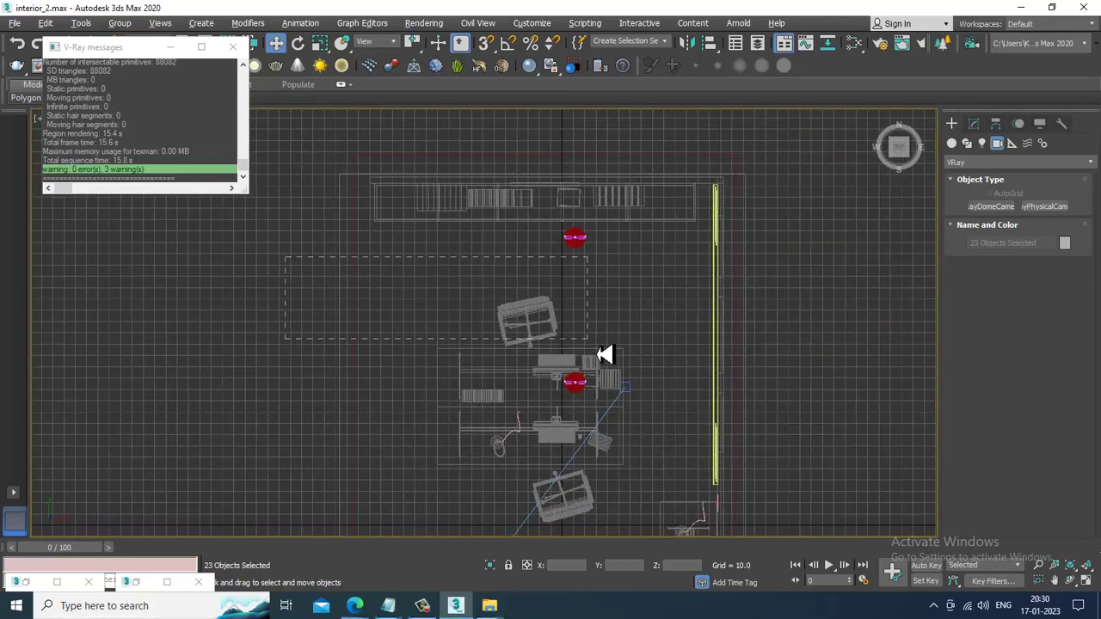
pyautogui.moveTo(616, 360); pyautogui.dragTo(616, 358)
pyautogui.keyDown('alt'); pyautogui.moveTo(795, 207); pyautogui.dragTo(624, 225); pyautogui.keyUp('alt')
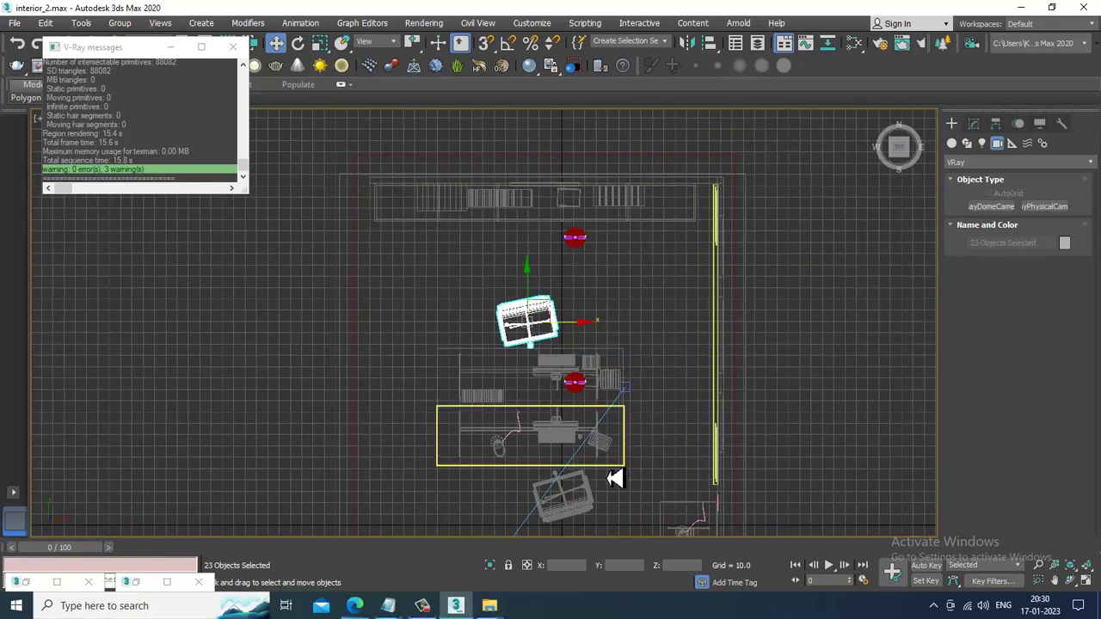
pyautogui.hotkey('alt', 'w')
pyautogui.hotkey('alt', 'w')
pyautogui.scroll(5, 406, 392)
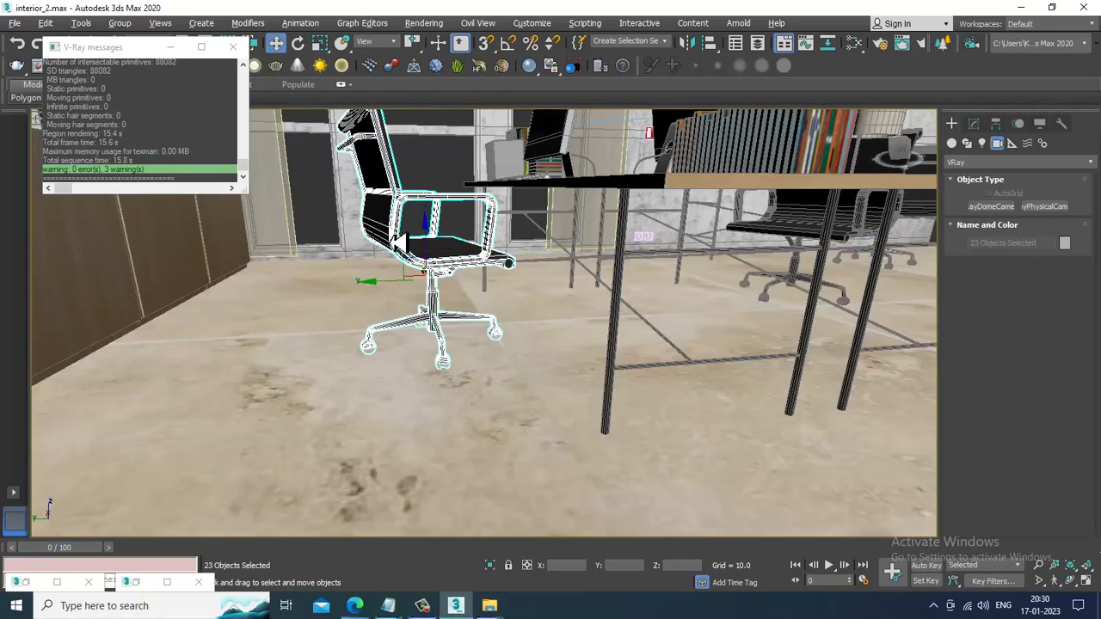
pyautogui.moveTo(435, 249); pyautogui.dragTo(430, 248)
pyautogui.keyDown('alt'); pyautogui.moveTo(497, 284); pyautogui.dragTo(530, 334, button='middle'); pyautogui.keyUp('alt')
pyautogui.hotkey('alt', 'w')
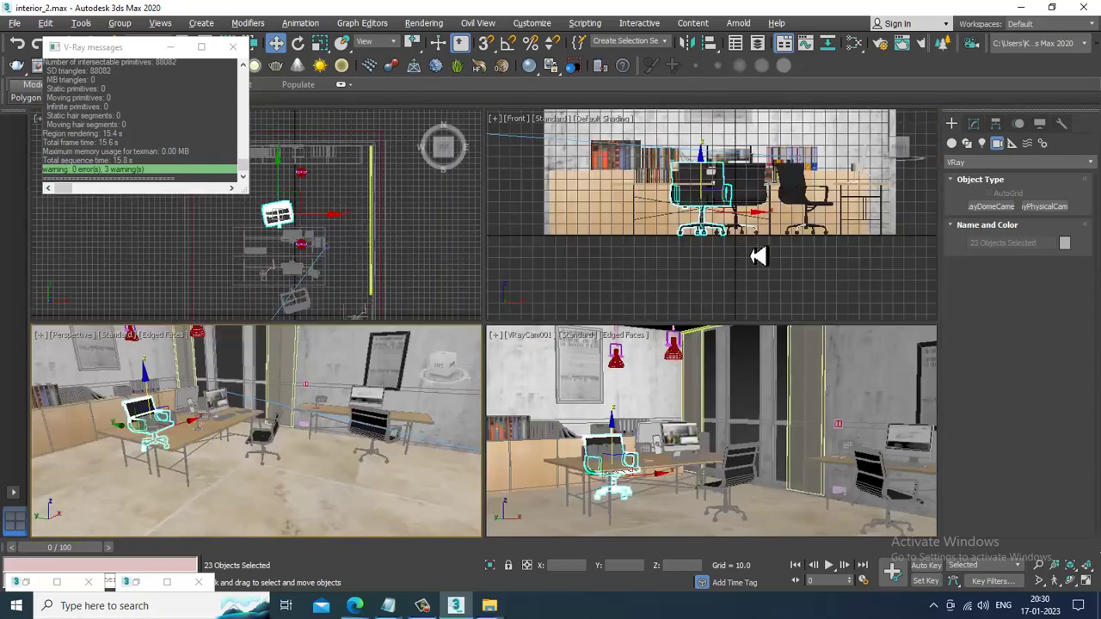
# Examine how the chair bases, floor plane and wall meet in the front and camera views
pyautogui.moveTo(728, 242); pyautogui.dragTo(705, 247, button='middle')
pyautogui.hotkey('alt', 'w')
pyautogui.moveTo(151, 343); pyautogui.dragTo(428, 339, button='middle')
pyautogui.scroll(5, 401, 344)
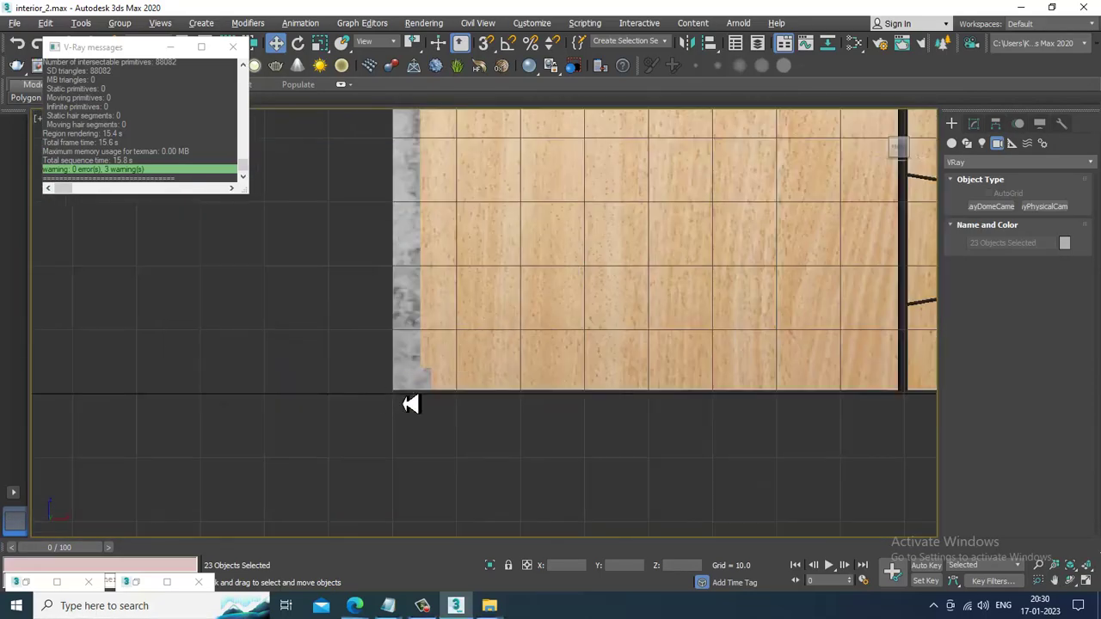
pyautogui.hotkey('alt', 'w')
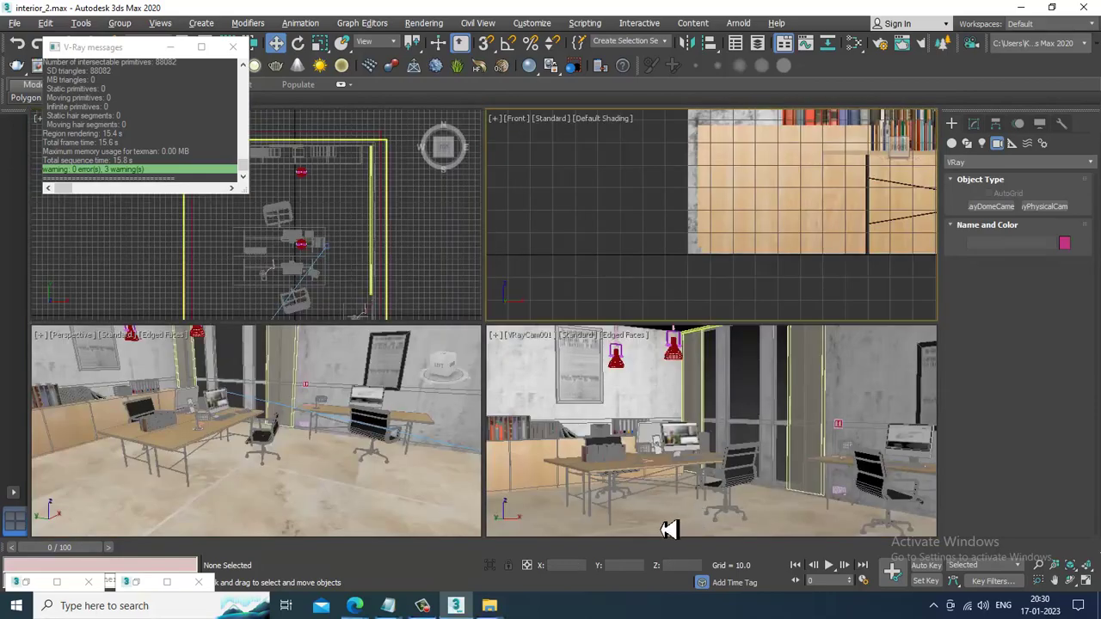
pyautogui.click(777, 239)
pyautogui.hotkey('alt', 'w')
pyautogui.scroll(-4, 691, 336)
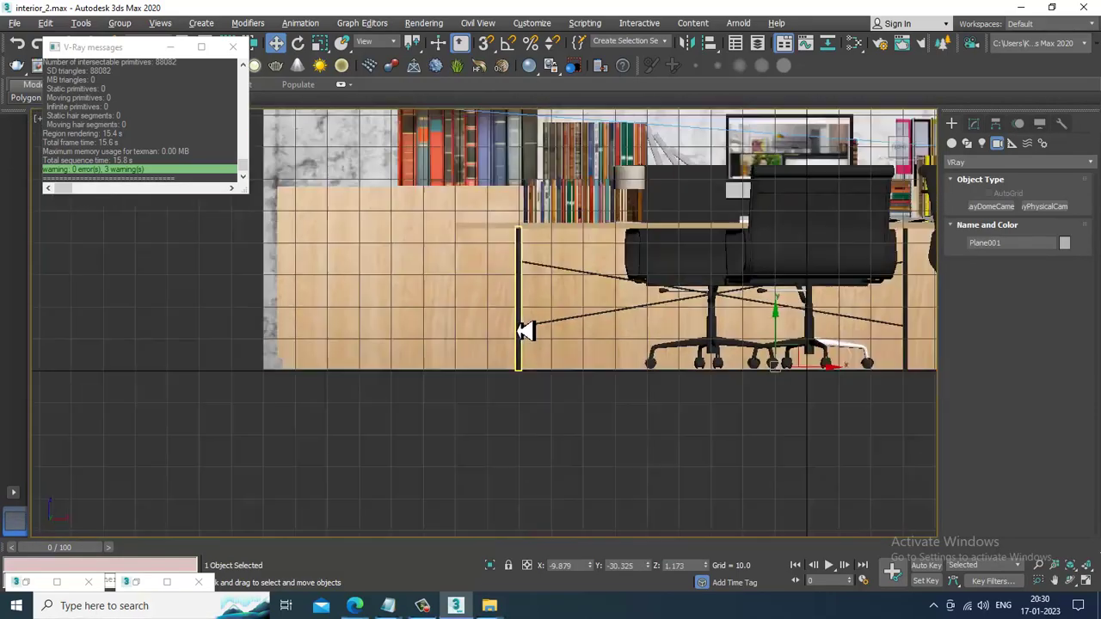
pyautogui.scroll(7, 600, 331)
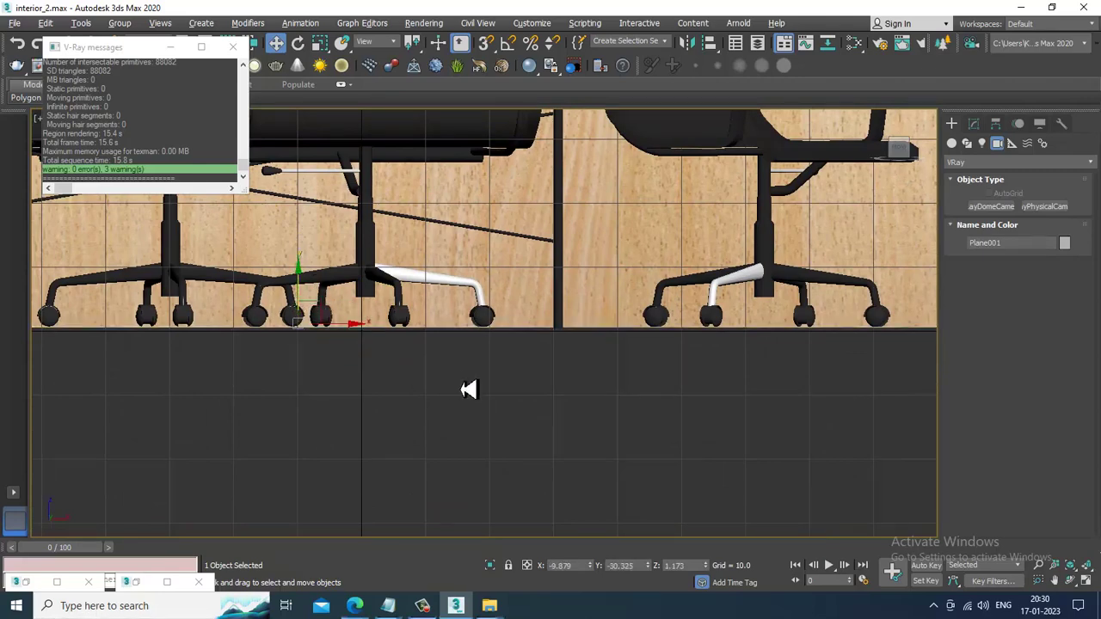
pyautogui.hotkey('alt', 'w')
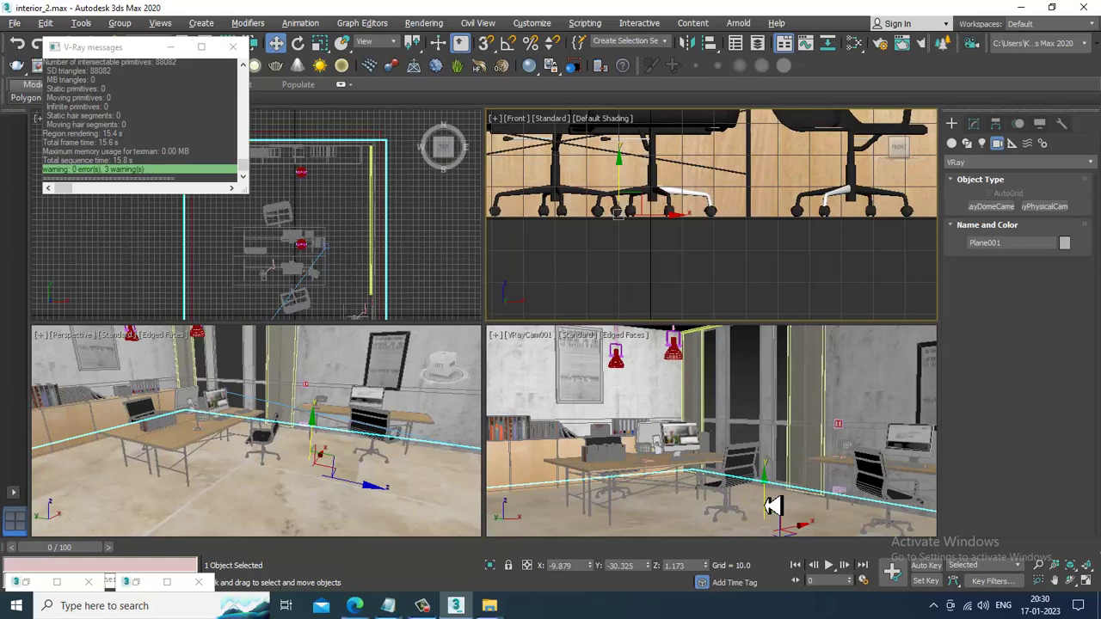
pyautogui.moveTo(772, 508); pyautogui.dragTo(781, 402)
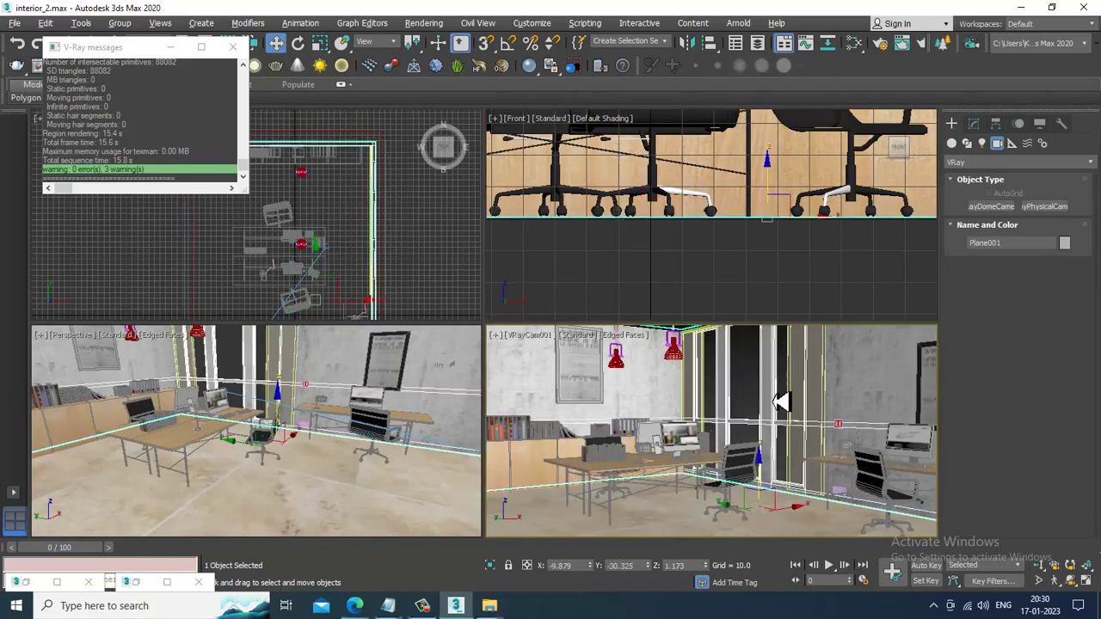
pyautogui.hotkey('alt', 'w')
pyautogui.click(744, 380)
pyautogui.hotkey('alt', 'w')
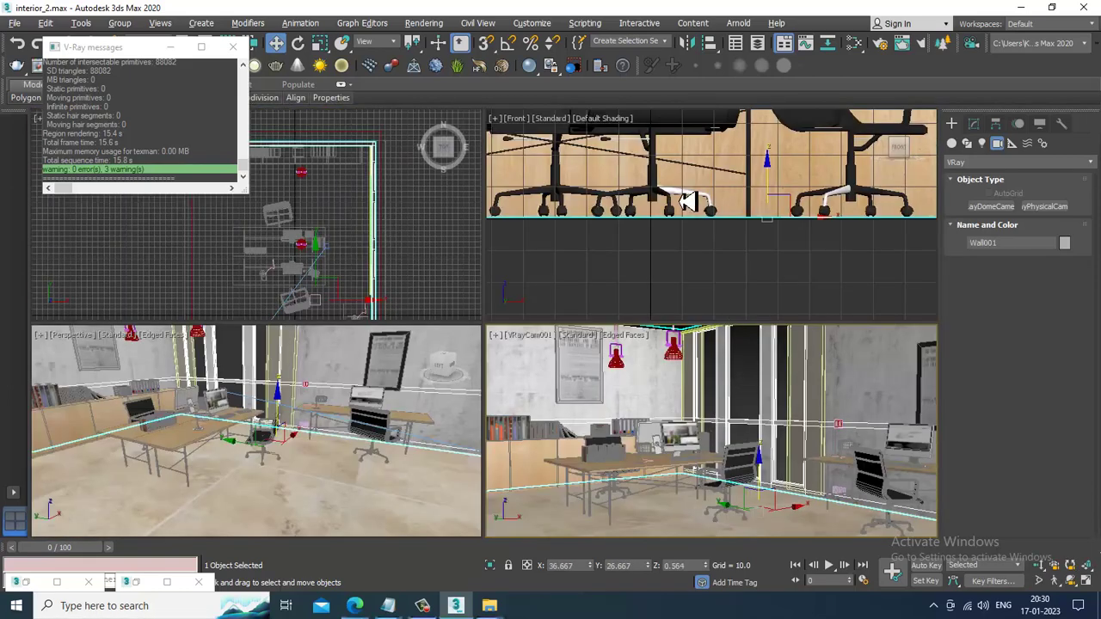
# Assign the chromee material to the two white chair-base legs and check the result in the enlarged camera view
pyautogui.keyDown('ctrl'); pyautogui.click(848, 202); pyautogui.keyUp('ctrl')
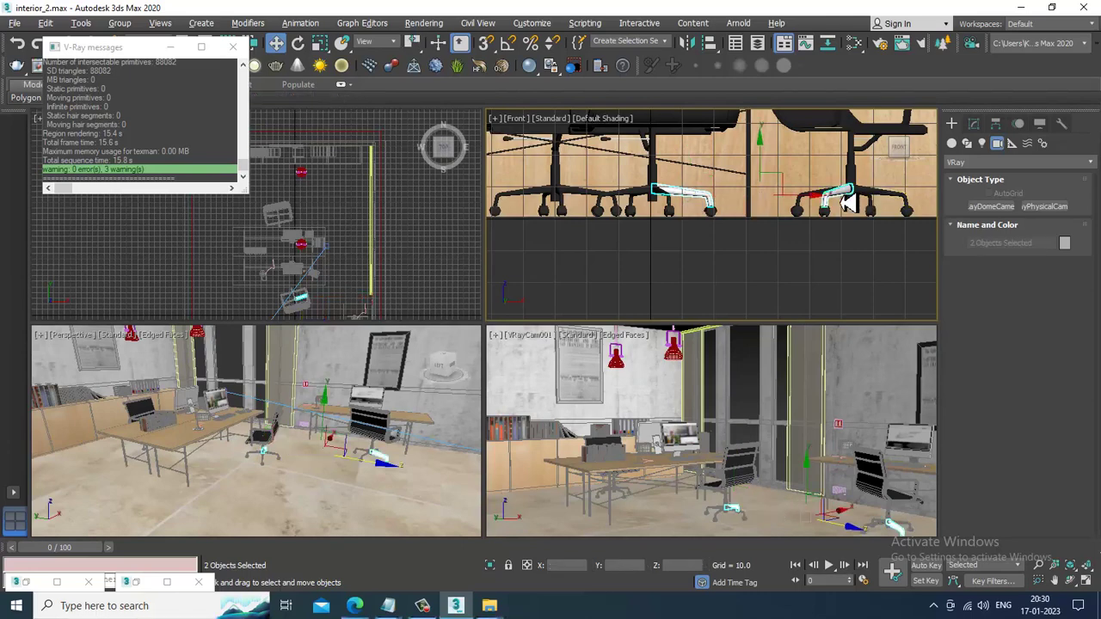
pyautogui.press('m')
pyautogui.scroll(-5, 456, 356)
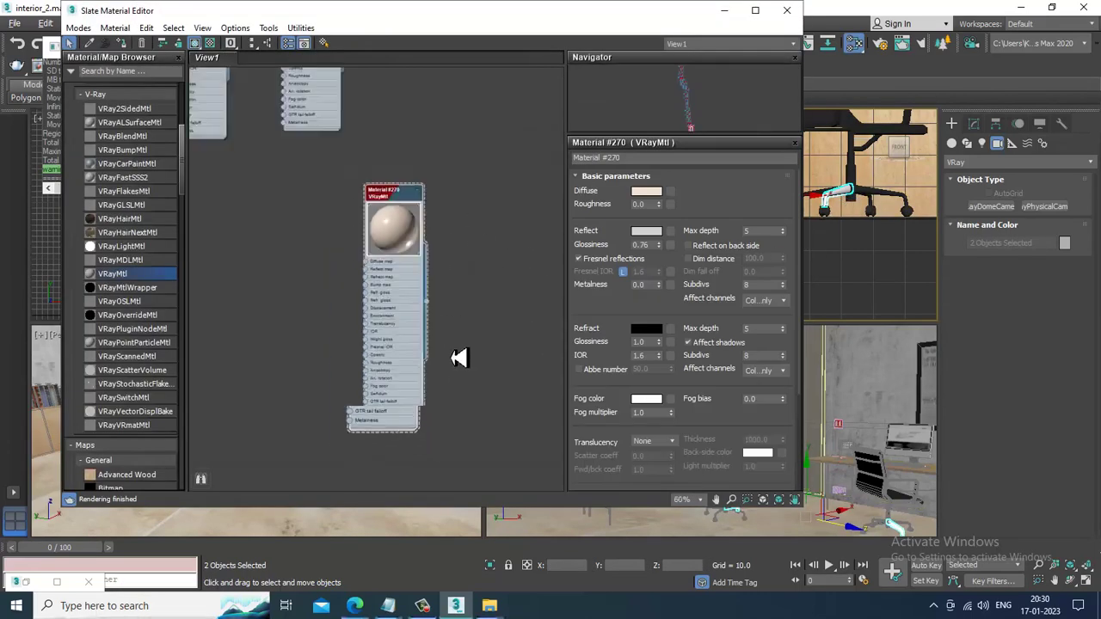
pyautogui.doubleClick(419, 242)
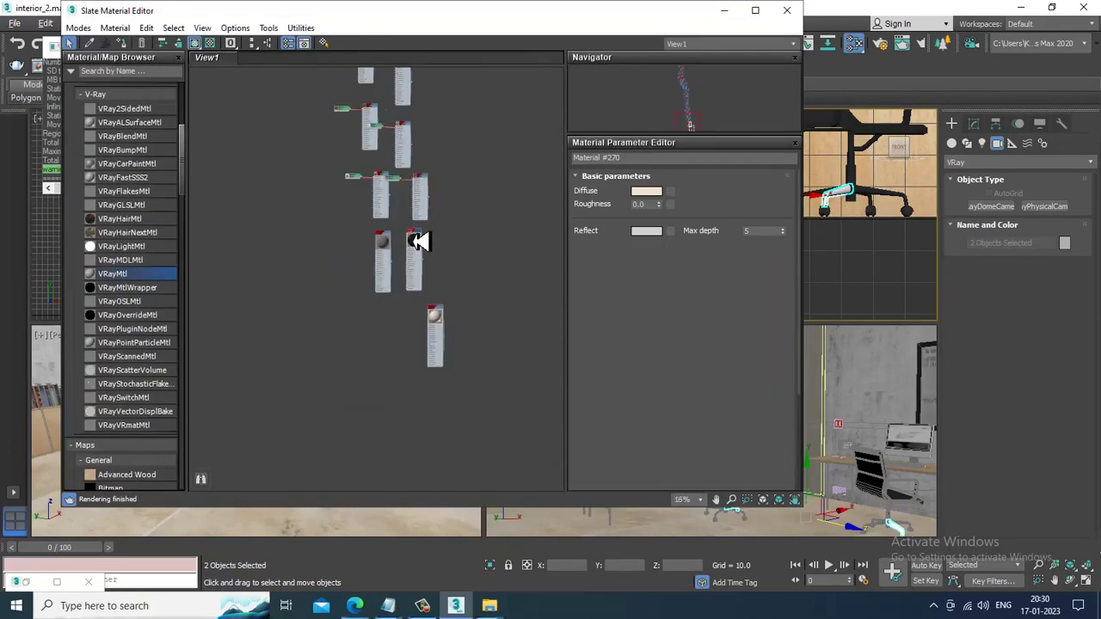
pyautogui.scroll(3, 419, 240)
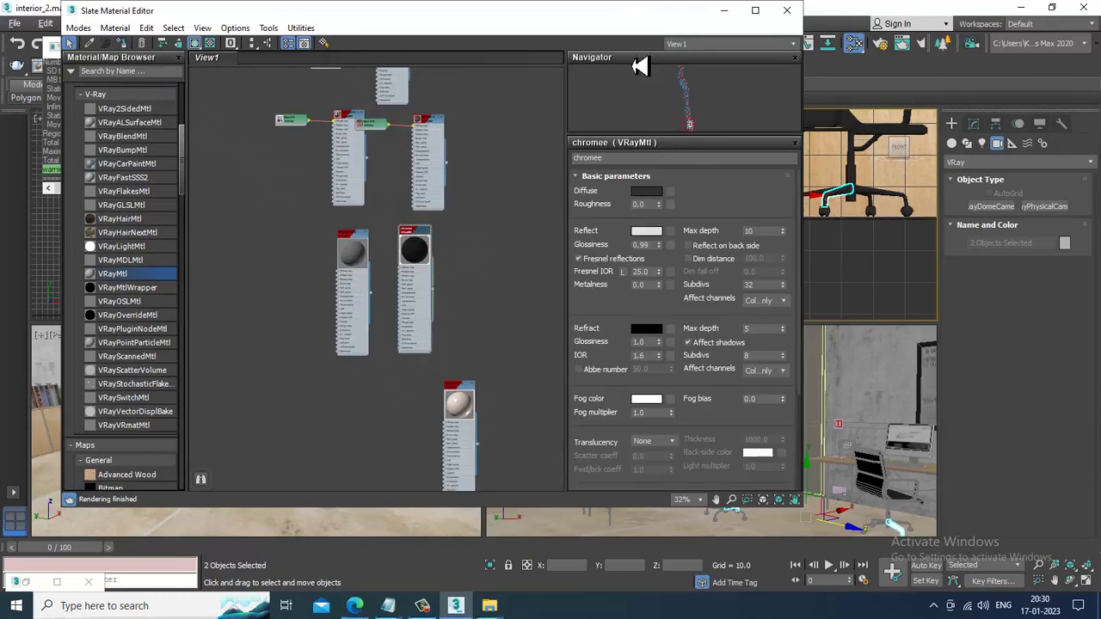
pyautogui.click(725, 10)
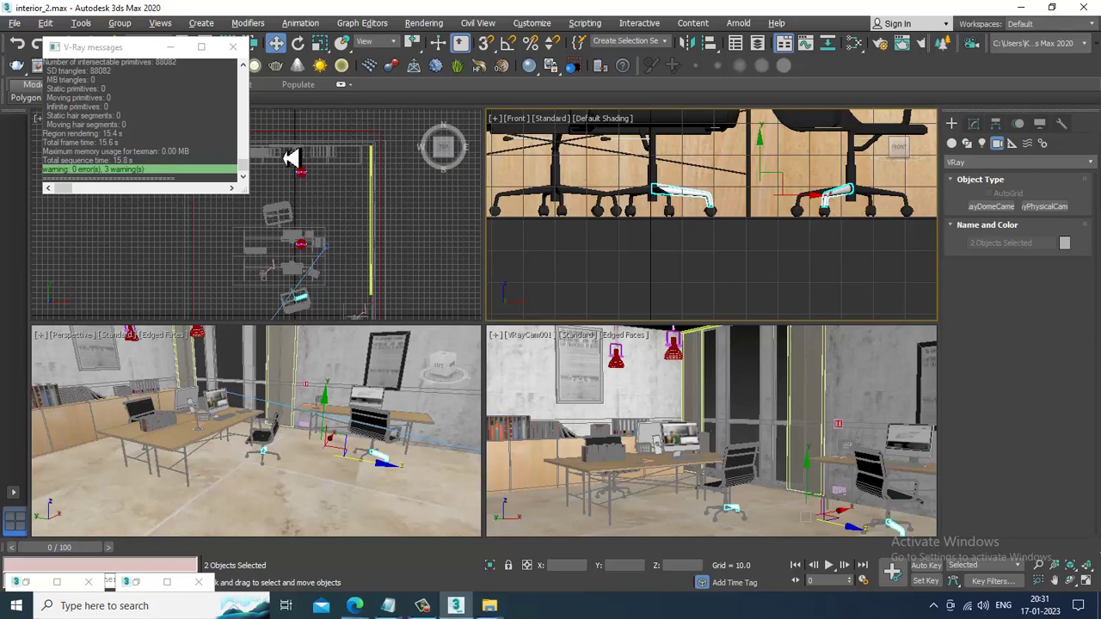
pyautogui.press('m')
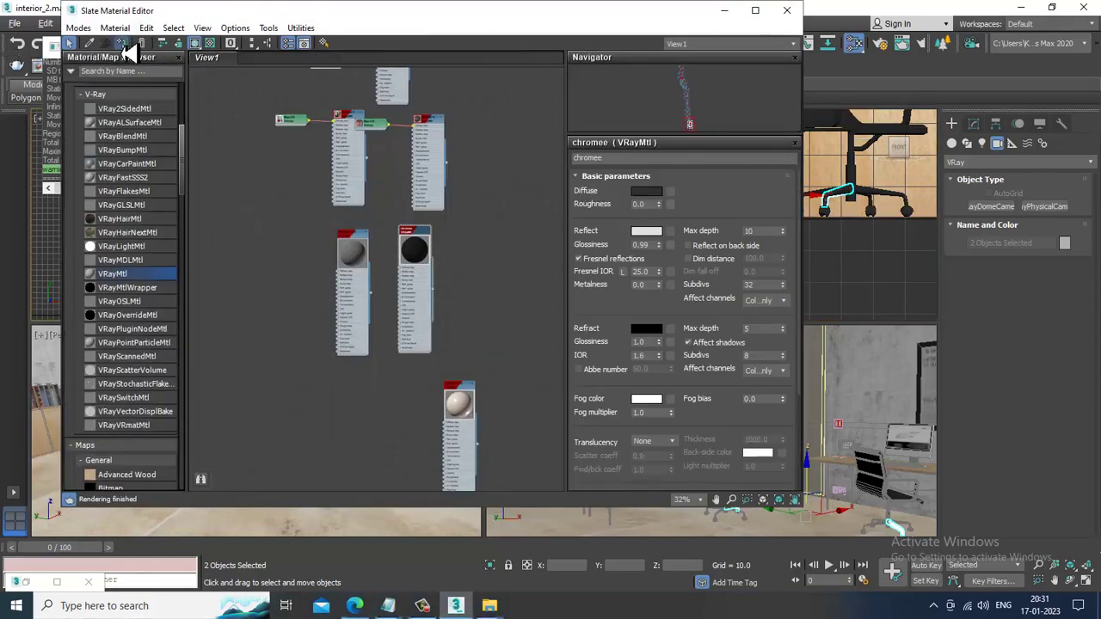
pyautogui.click(724, 10)
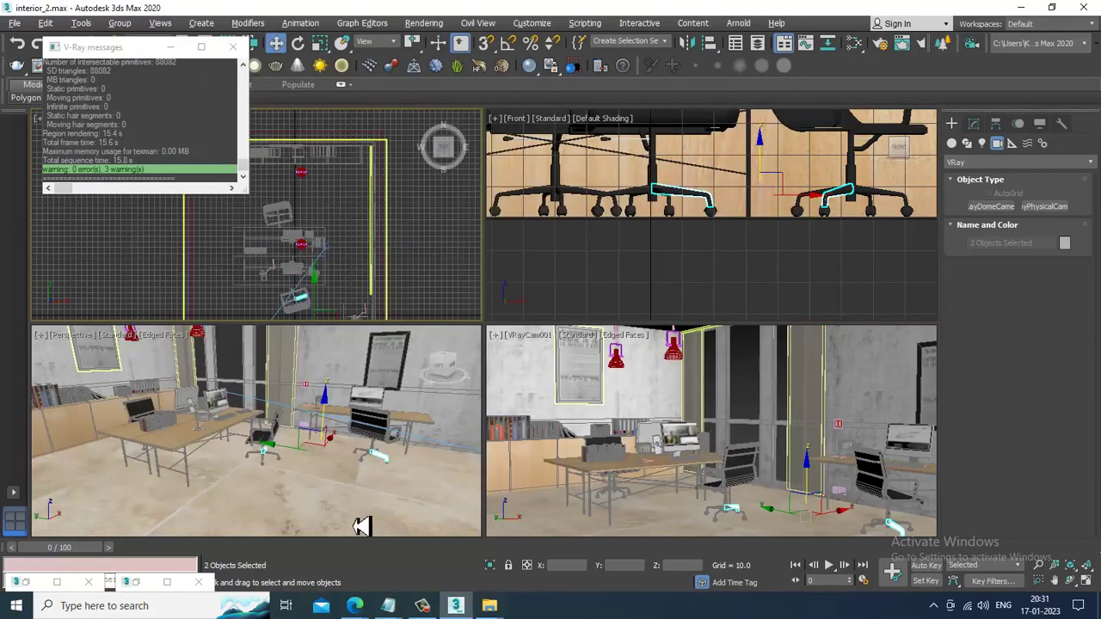
pyautogui.click(728, 393)
pyautogui.hotkey('alt', 'w')
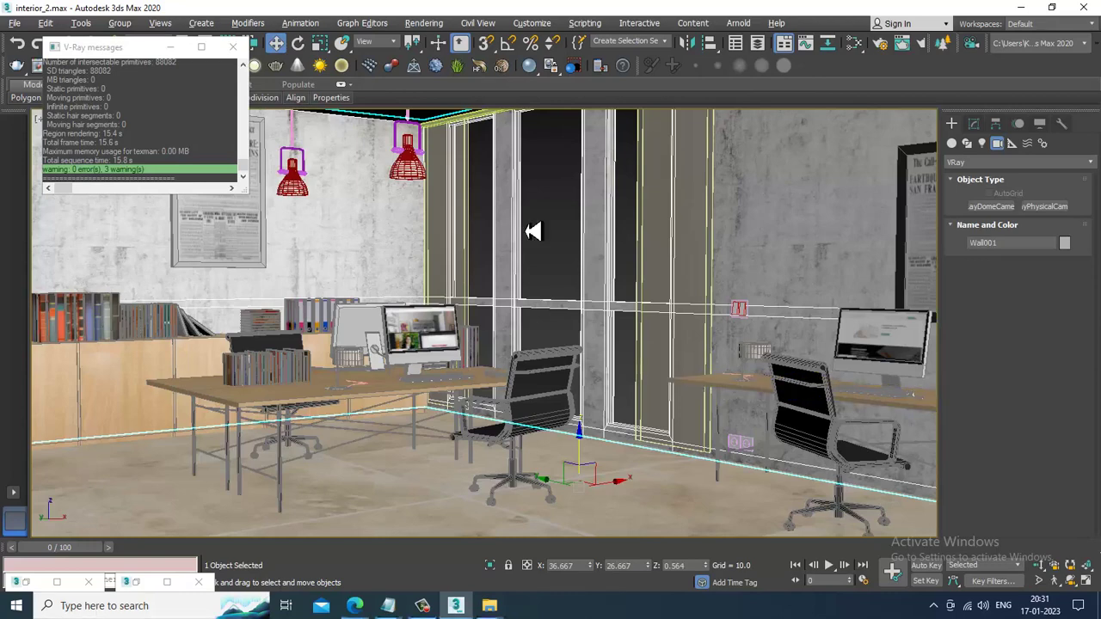
pyautogui.hotkey('alt', 'w')
# Start interactive V-Ray rendering in the camera view and set the VRayCam001 shutter speed to 5
pyautogui.scroll(-10, 344, 505)
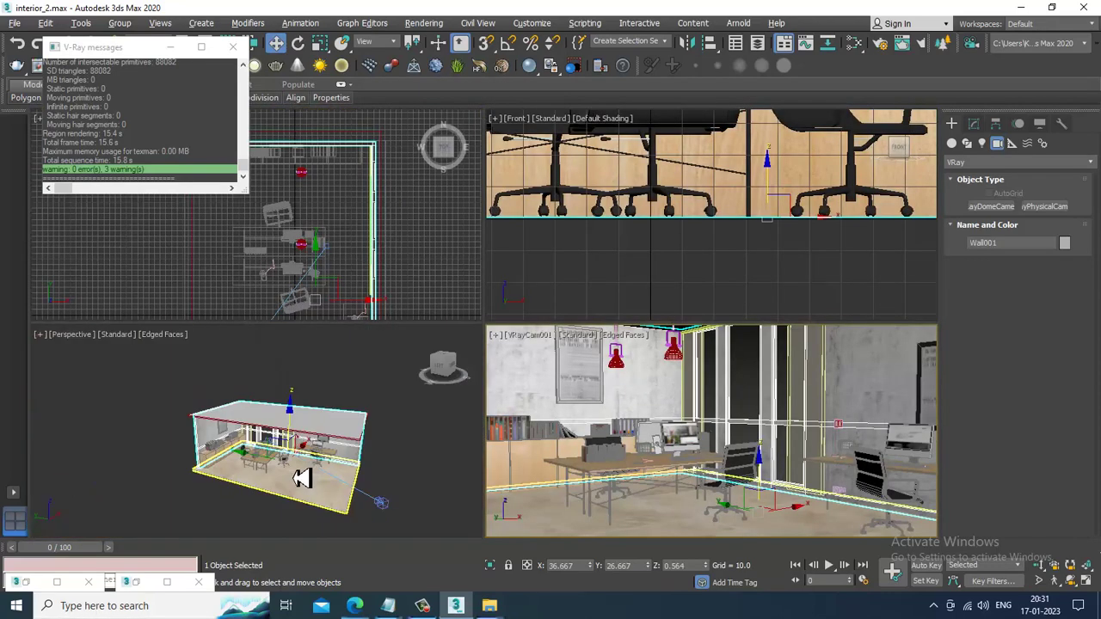
pyautogui.click(384, 504)
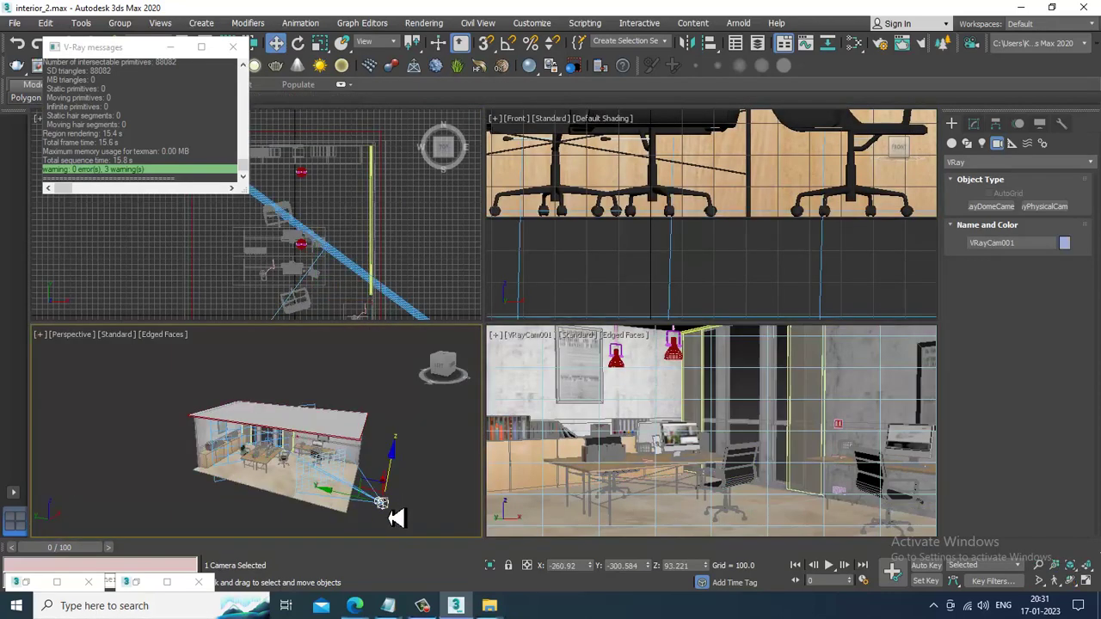
pyautogui.click(975, 126)
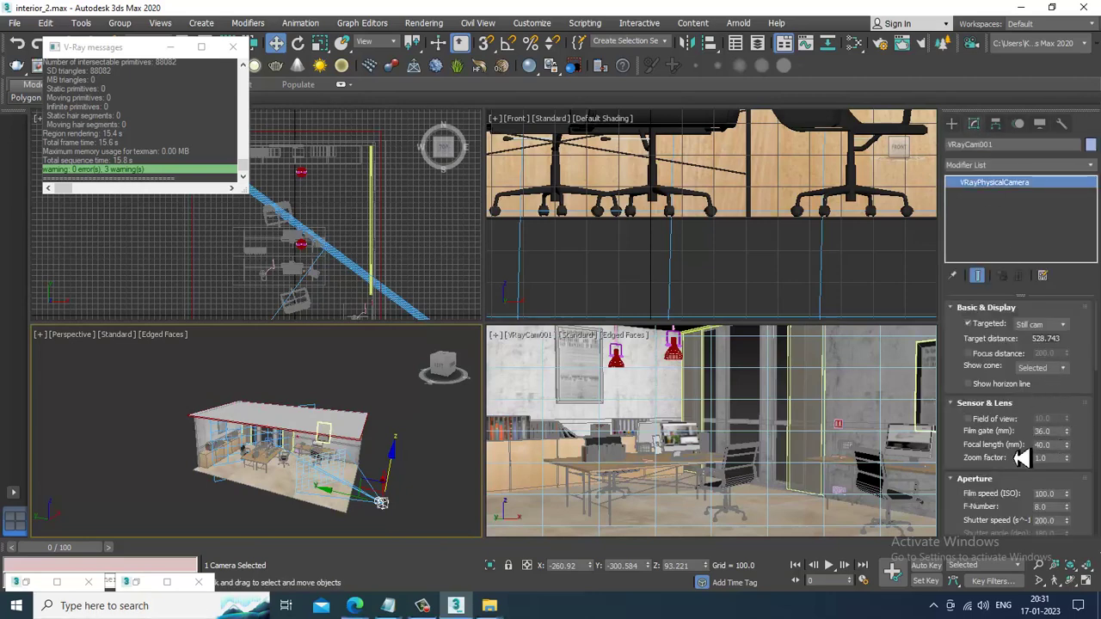
pyautogui.click(591, 343)
pyautogui.click(631, 367)
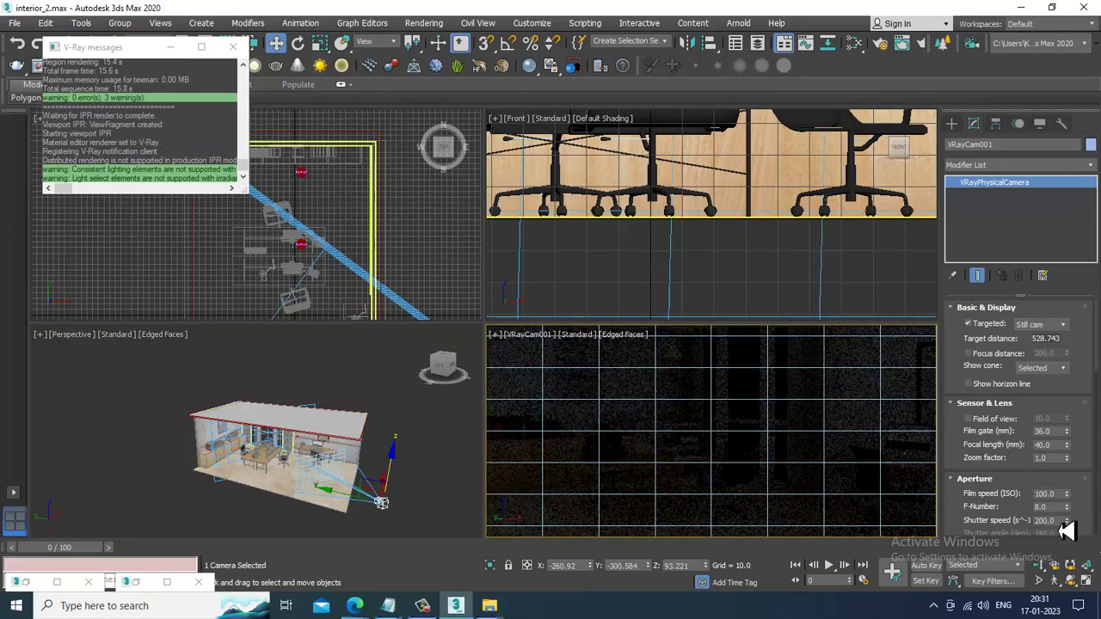
pyautogui.moveTo(1059, 523); pyautogui.dragTo(992, 519)
pyautogui.write('5')
pyautogui.press('Return')
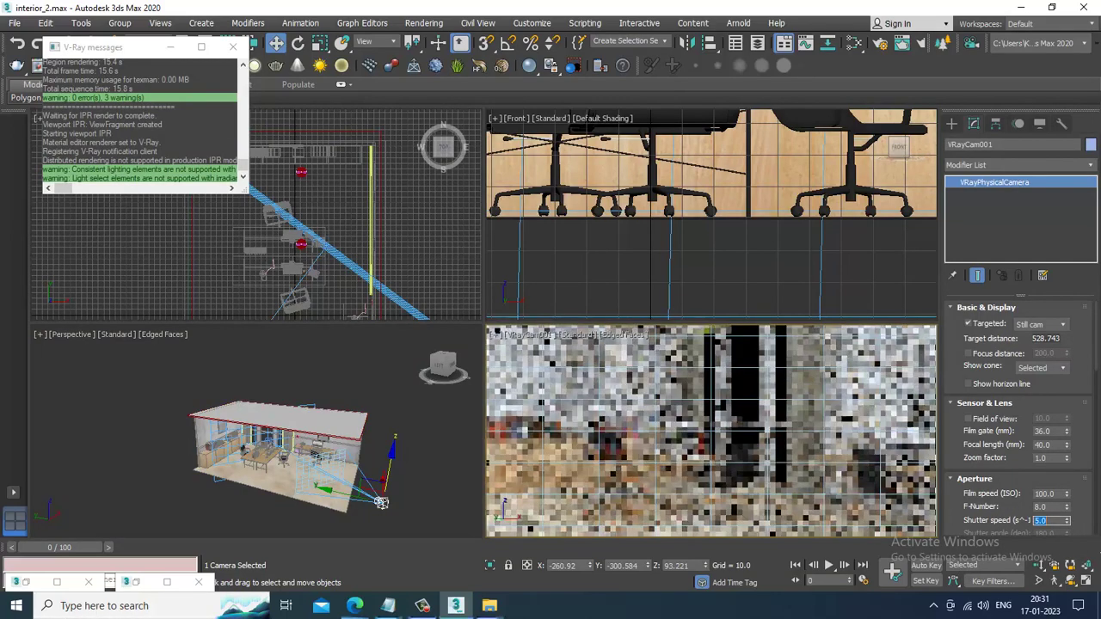
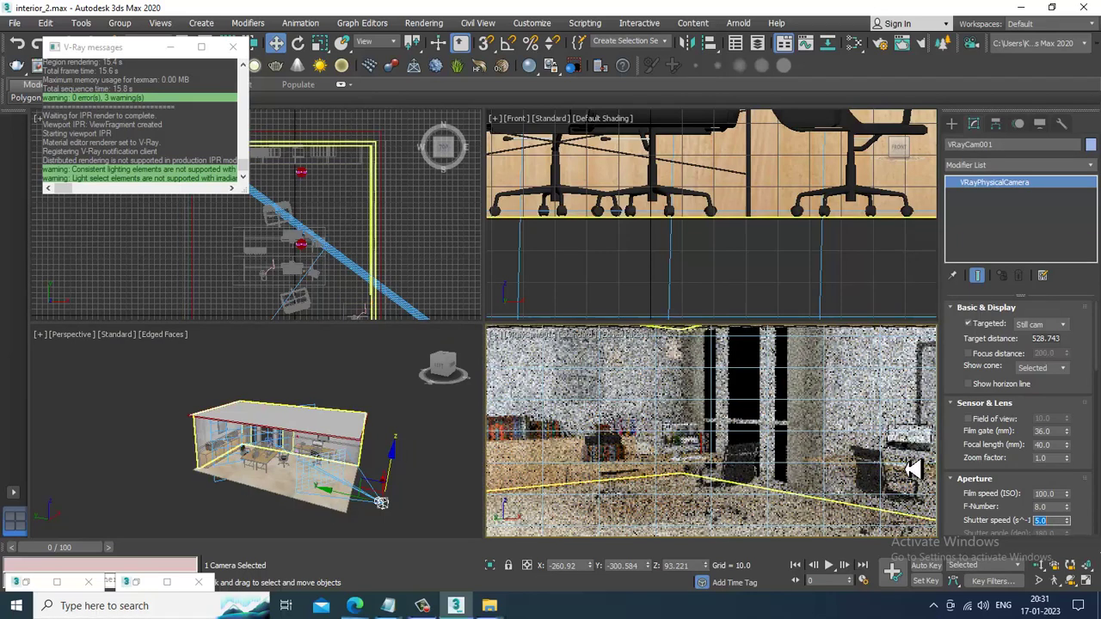
# Create a VRaySun in the front view, shining from high outside the window wall toward the desks, and replace the environment map with a VRaySky
pyautogui.click(377, 404)
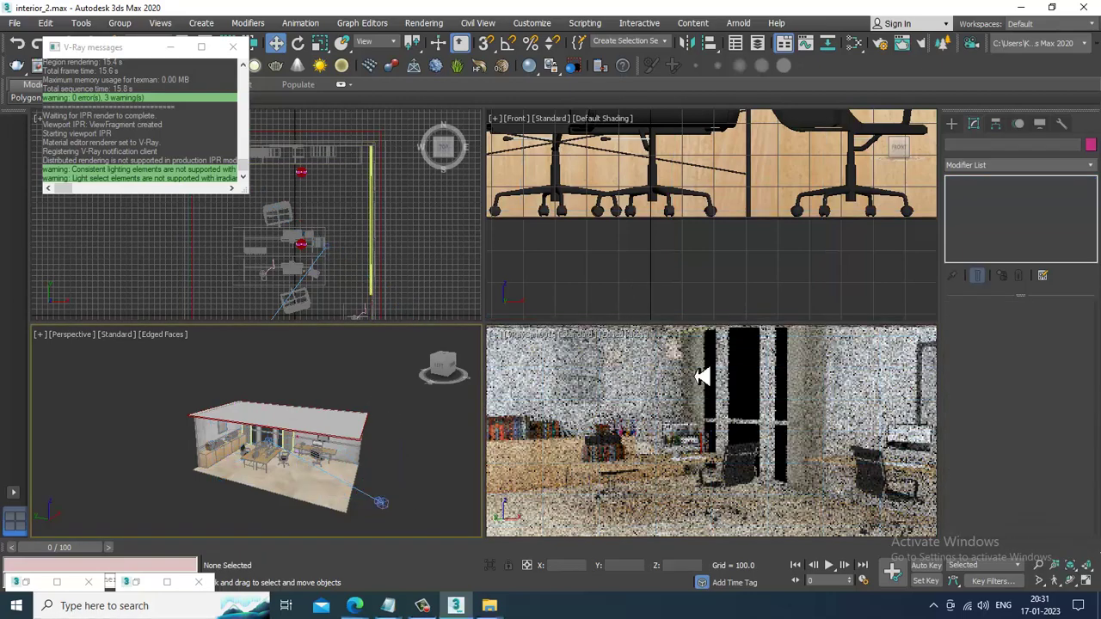
pyautogui.click(678, 278)
pyautogui.hotkey('alt', 'w')
pyautogui.scroll(-7, 678, 278)
pyautogui.moveTo(789, 190); pyautogui.dragTo(710, 341, button='middle')
pyautogui.scroll(1, 710, 341)
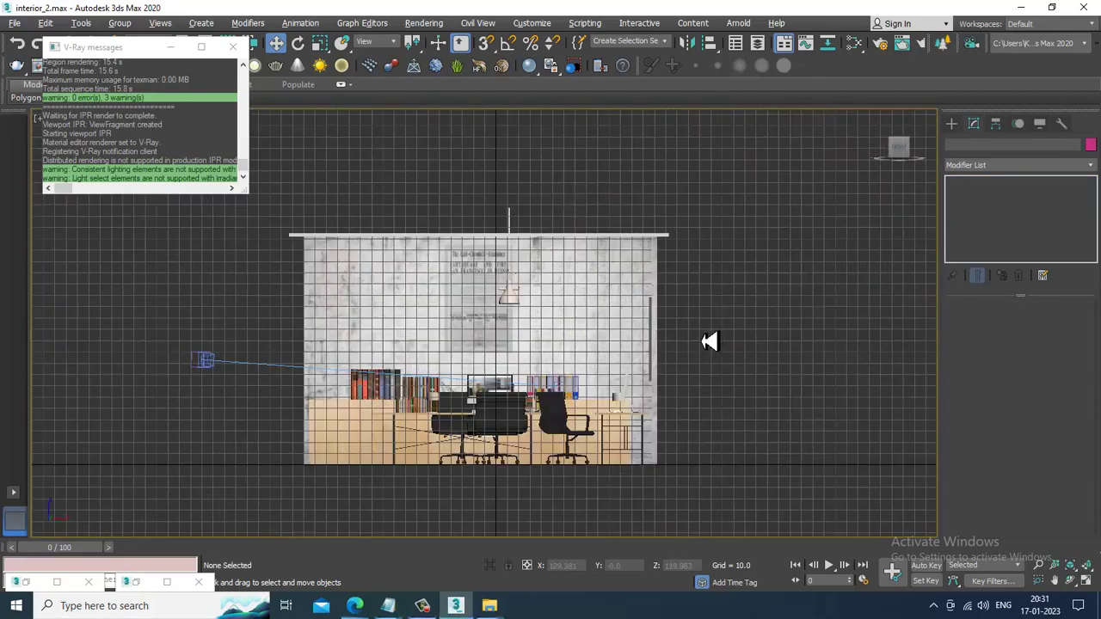
pyautogui.click(952, 123)
pyautogui.click(982, 143)
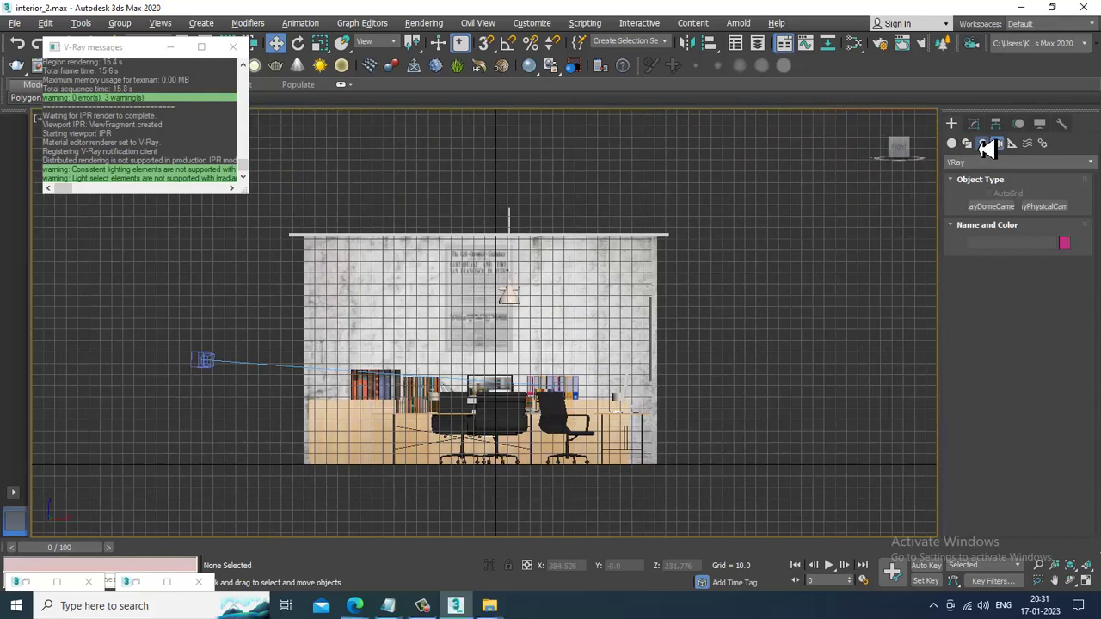
pyautogui.click(996, 164)
pyautogui.click(1002, 210)
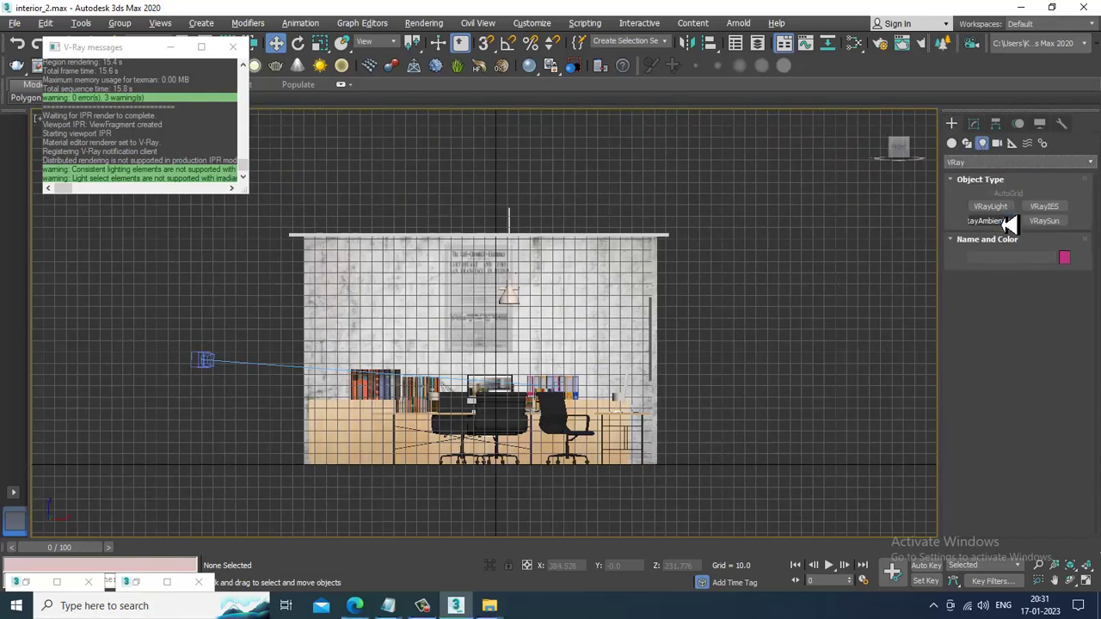
pyautogui.click(1044, 220)
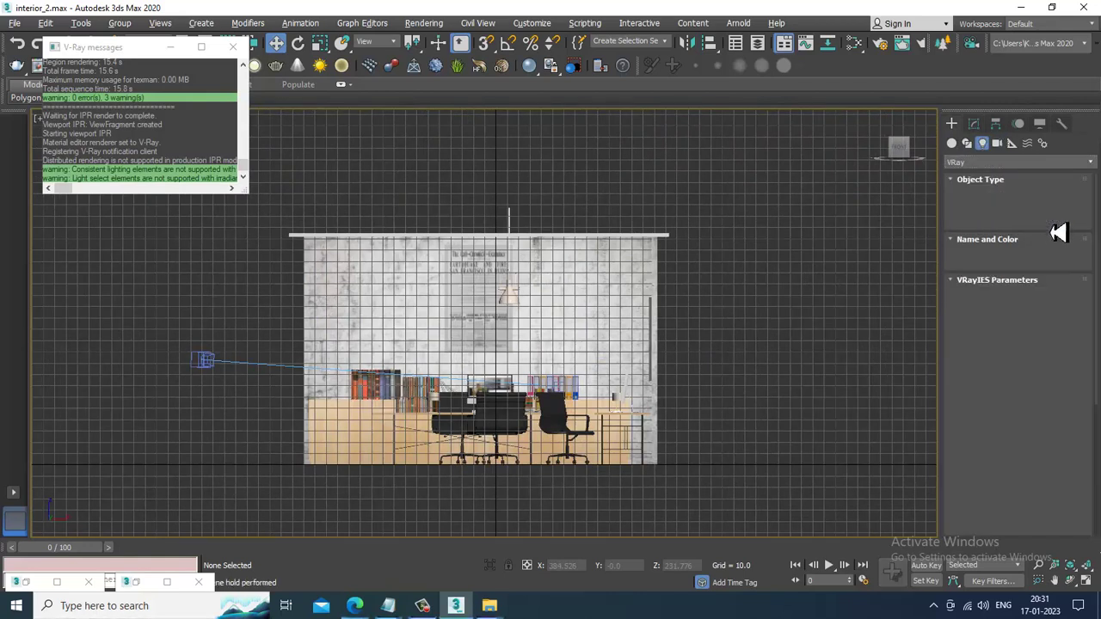
pyautogui.scroll(-5, 740, 330)
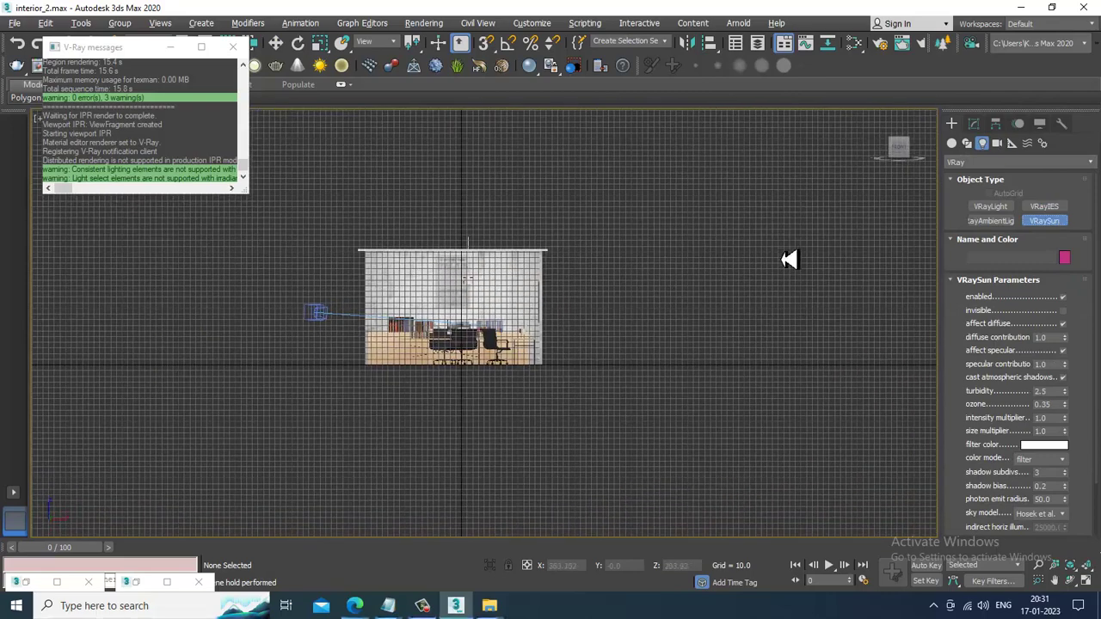
pyautogui.moveTo(805, 217); pyautogui.dragTo(479, 351)
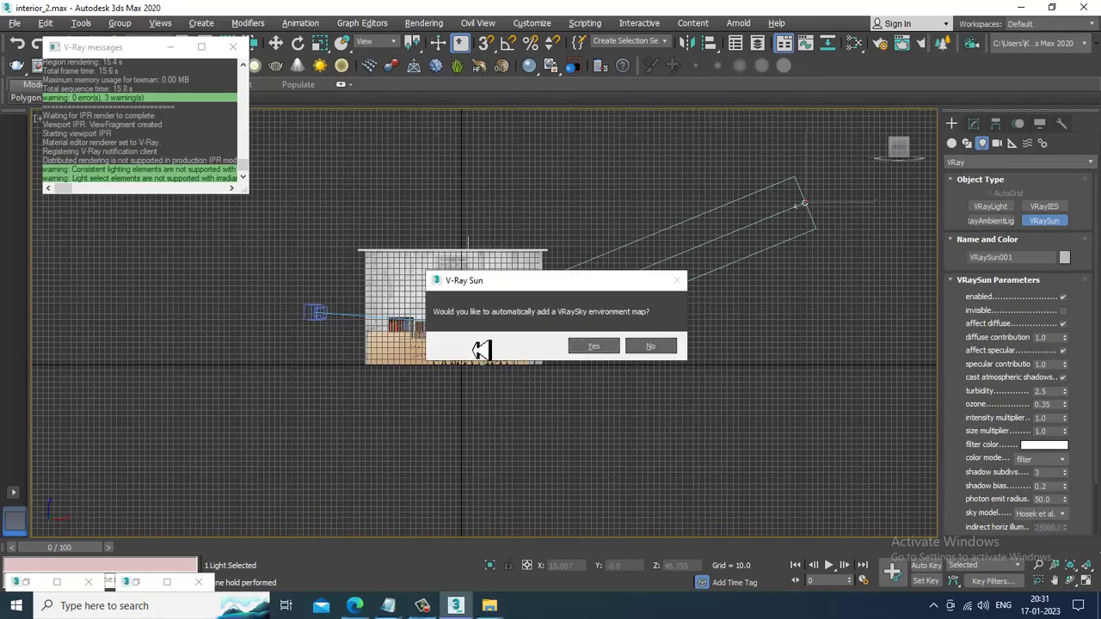
pyautogui.click(595, 345)
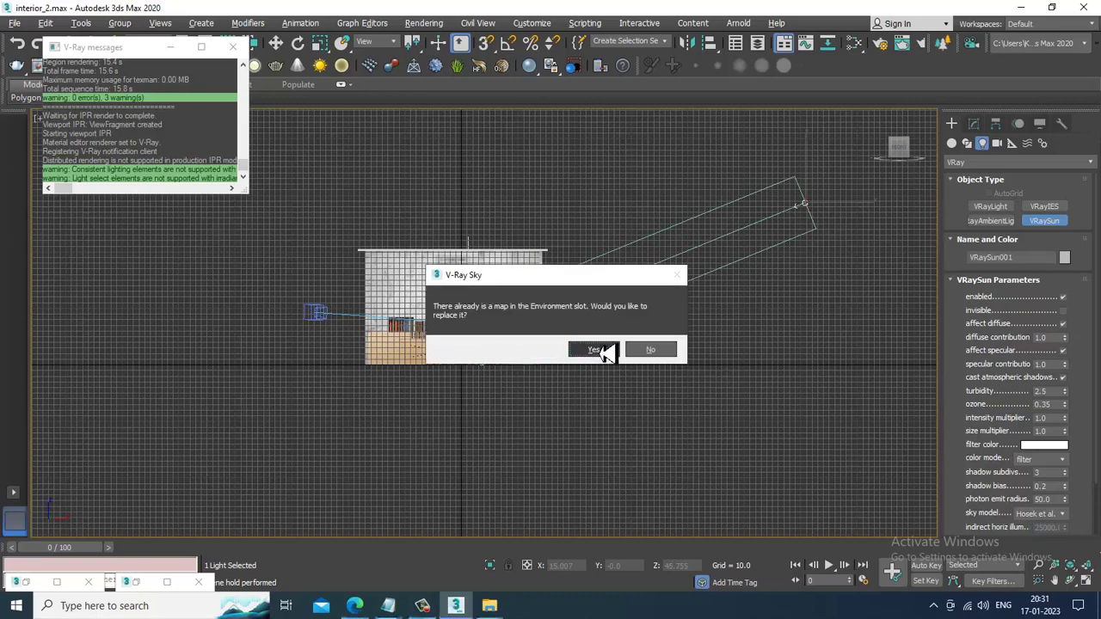
pyautogui.click(601, 352)
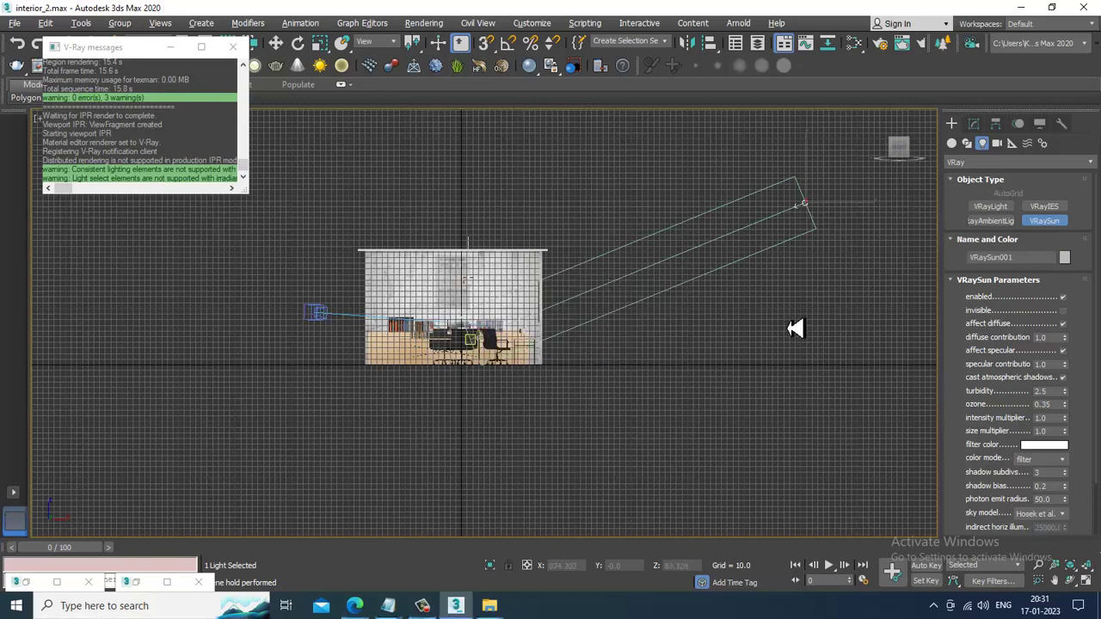
# Set the sun's turbidity to 3.0 and its ozone to 1.0
pyautogui.press('w')
pyautogui.click(974, 123)
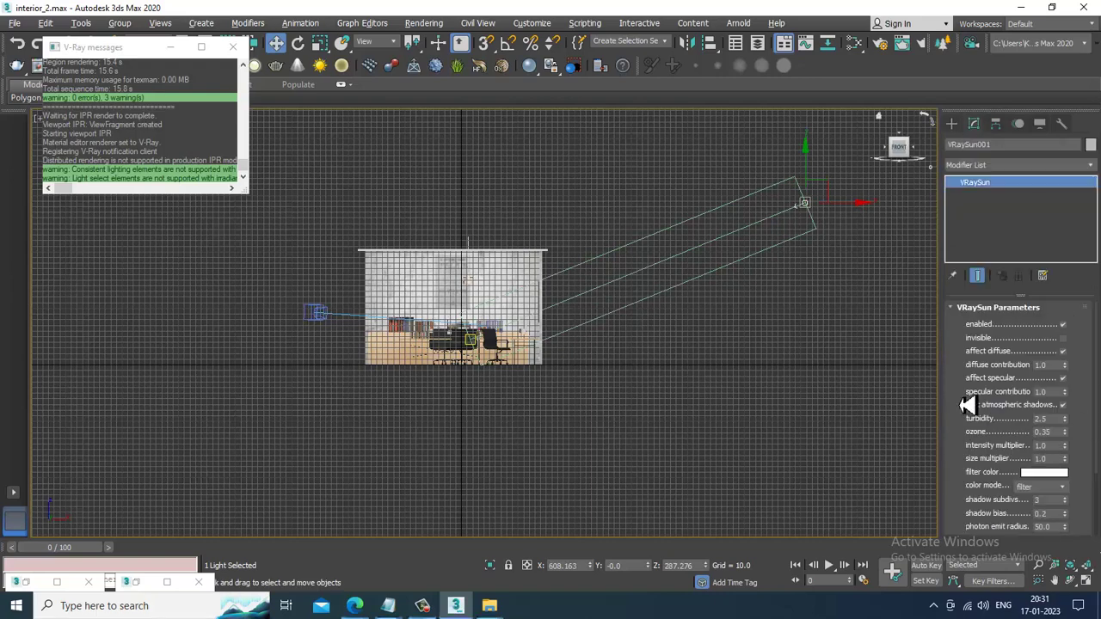
pyautogui.click(1046, 419)
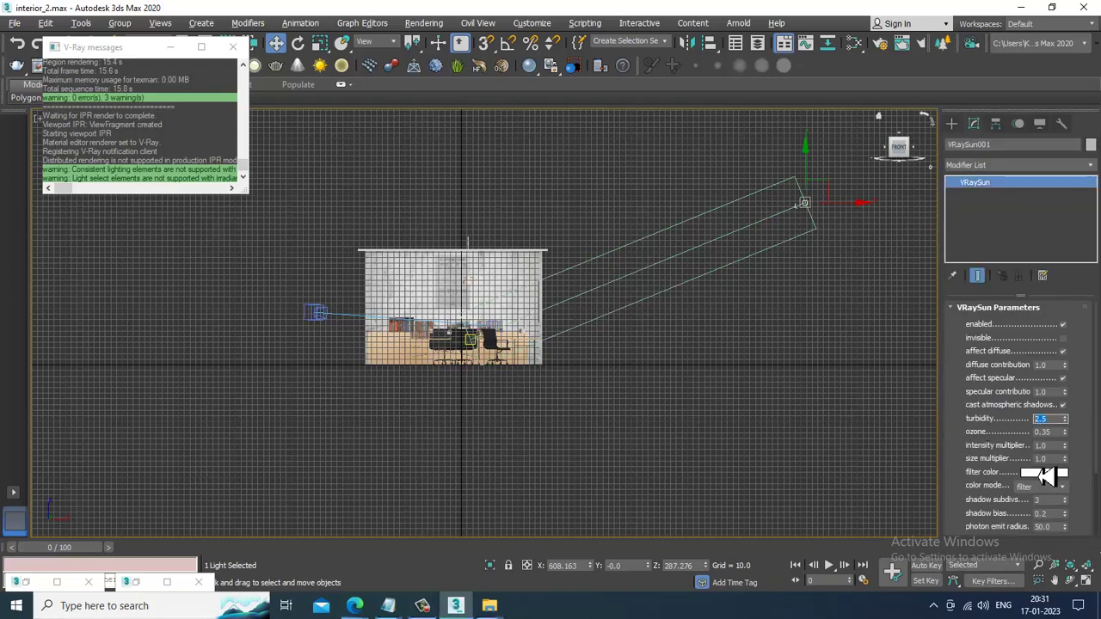
pyautogui.click(1046, 432)
# Tint the sun's filter color to a very pale warm orange
pyautogui.click(1045, 473)
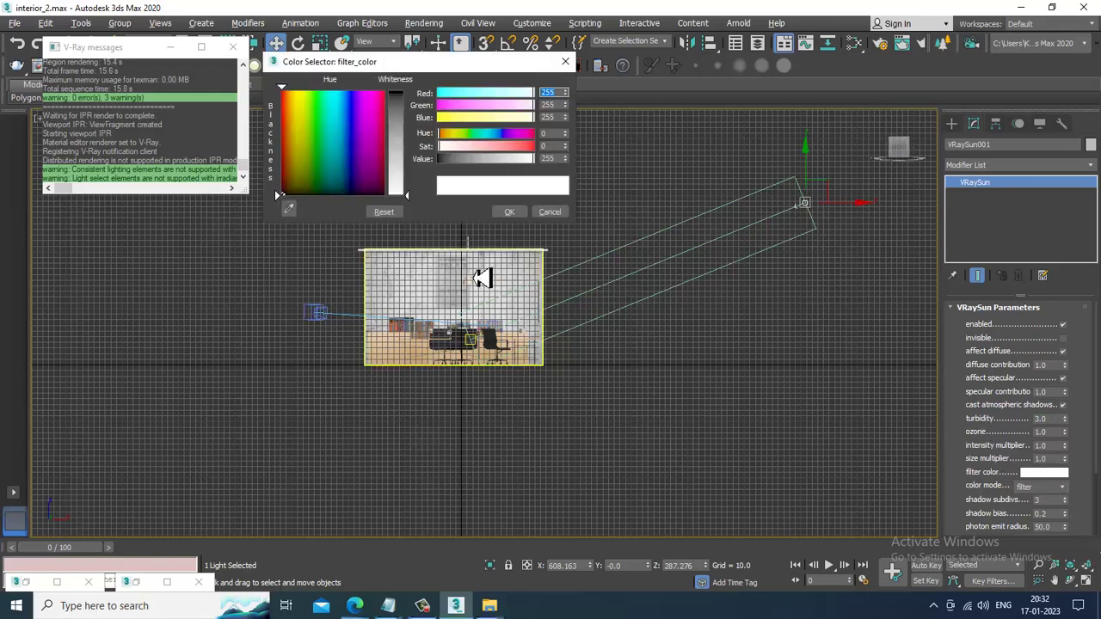
pyautogui.moveTo(284, 122); pyautogui.dragTo(289, 120)
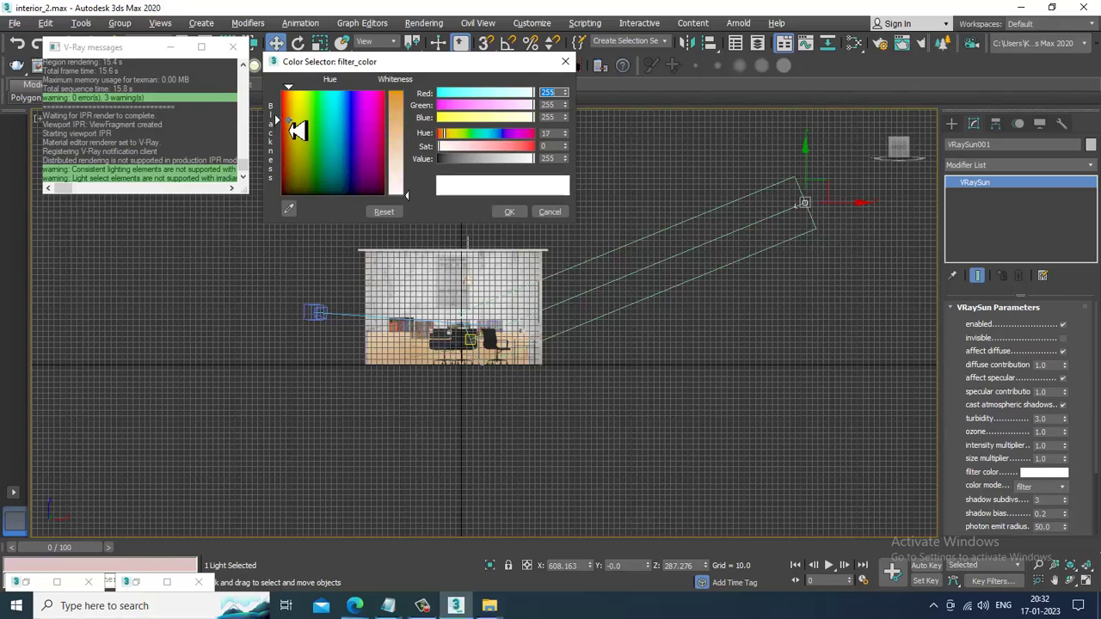
pyautogui.moveTo(401, 176); pyautogui.dragTo(400, 159)
pyautogui.click(510, 212)
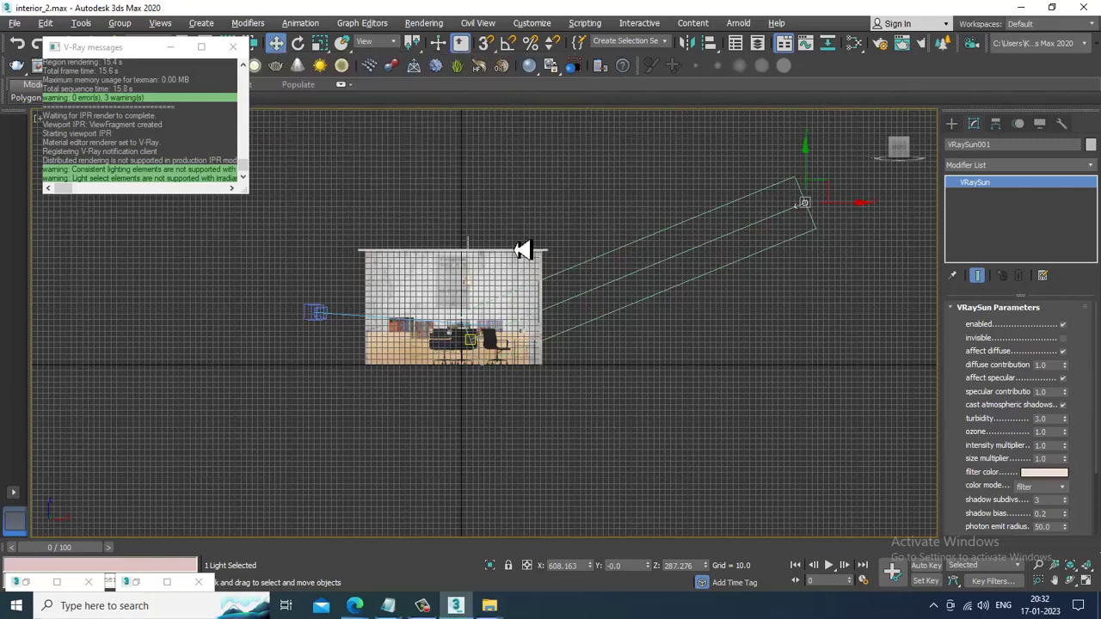
# Move the sun and its target together along the Y axis to about Y 171.8, keeping the light angle
pyautogui.hotkey('alt', 'w')
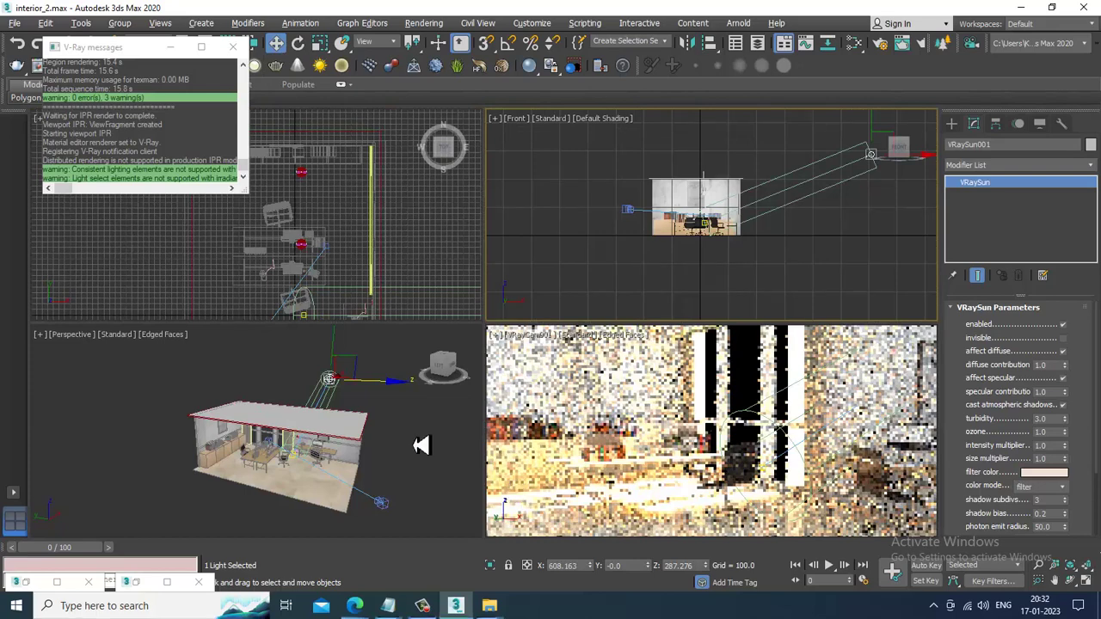
pyautogui.hotkey('alt', 'w')
pyautogui.keyDown('alt'); pyautogui.moveTo(393, 433); pyautogui.dragTo(455, 410, button='middle'); pyautogui.keyUp('alt')
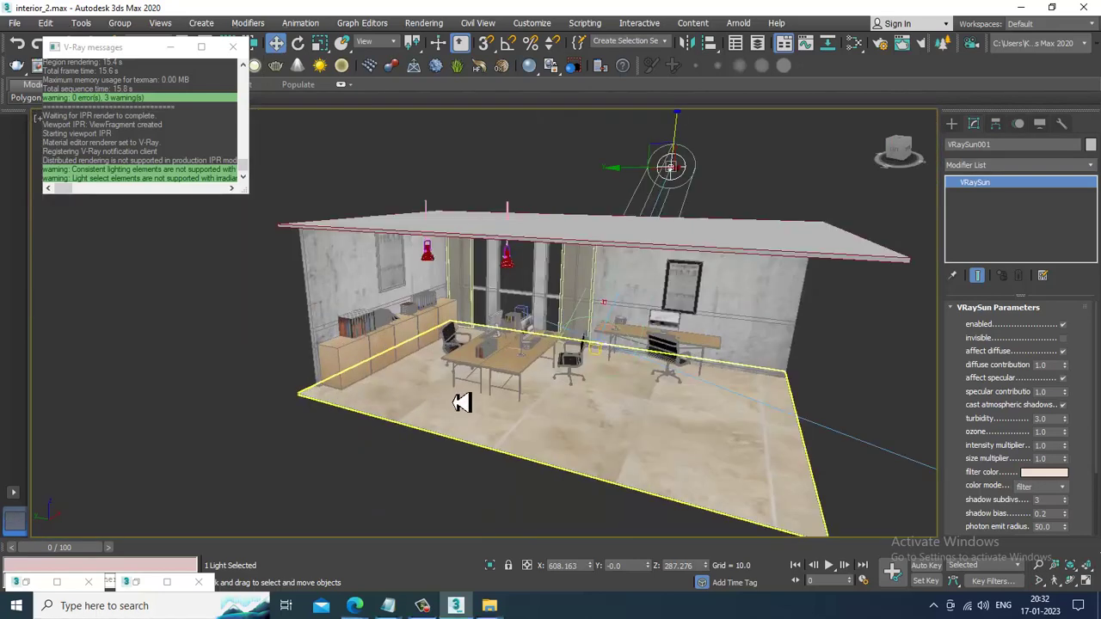
pyautogui.keyDown('ctrl'); pyautogui.click(600, 348); pyautogui.keyUp('ctrl')
pyautogui.moveTo(589, 236); pyautogui.dragTo(507, 254)
pyautogui.keyDown('alt'); pyautogui.moveTo(642, 268); pyautogui.dragTo(586, 275, button='middle'); pyautogui.keyUp('alt')
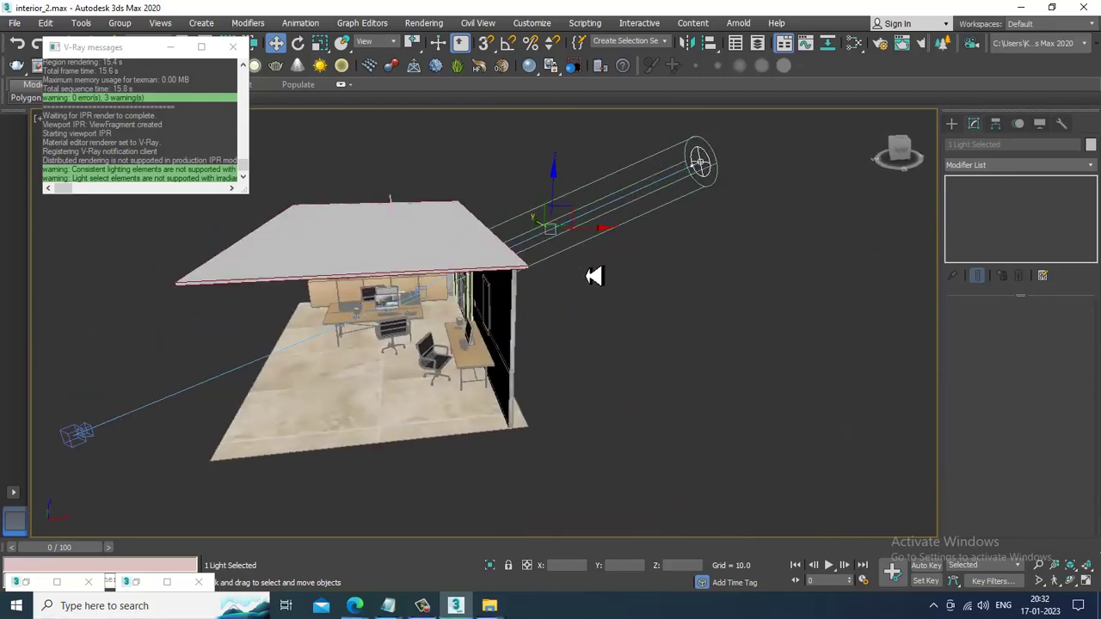
pyautogui.click(697, 166)
pyautogui.hotkey('alt', 'w')
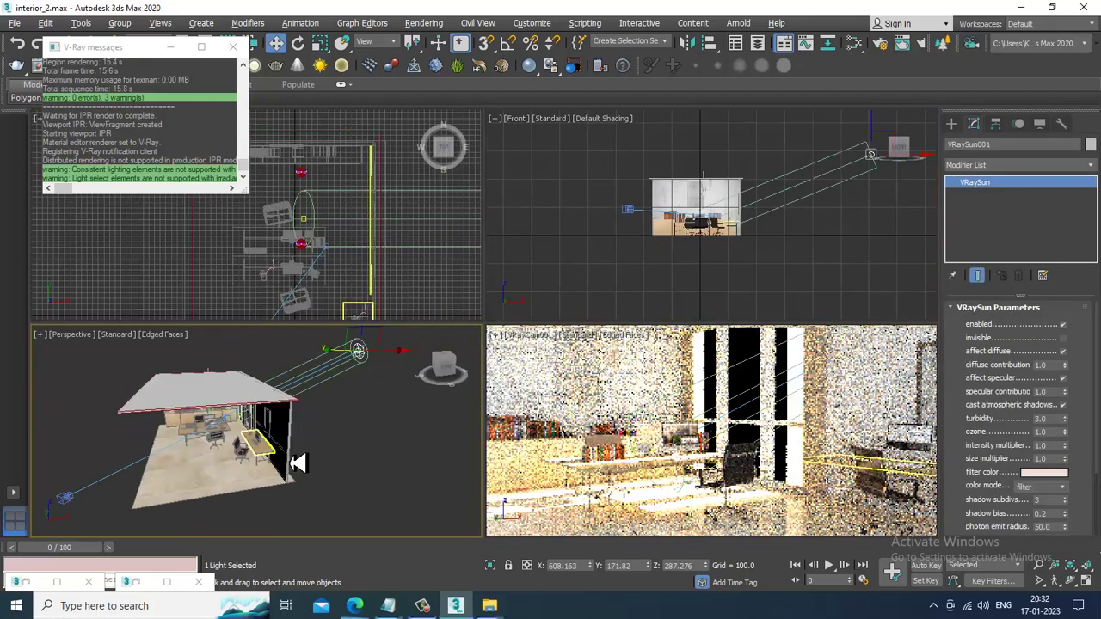
# Raise only the sun to a height of about Z 432 for steeper light through the windows
pyautogui.keyDown('alt'); pyautogui.moveTo(388, 455); pyautogui.dragTo(383, 454, button='middle'); pyautogui.keyUp('alt')
pyautogui.scroll(-3, 376, 455)
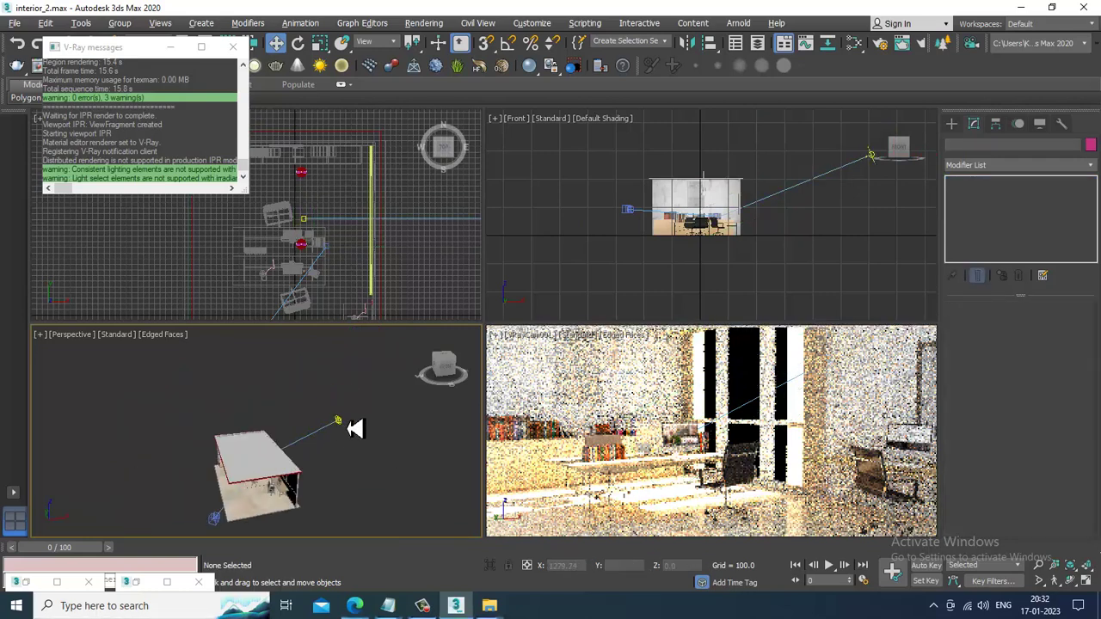
pyautogui.click(341, 428)
pyautogui.moveTo(351, 397); pyautogui.dragTo(353, 375)
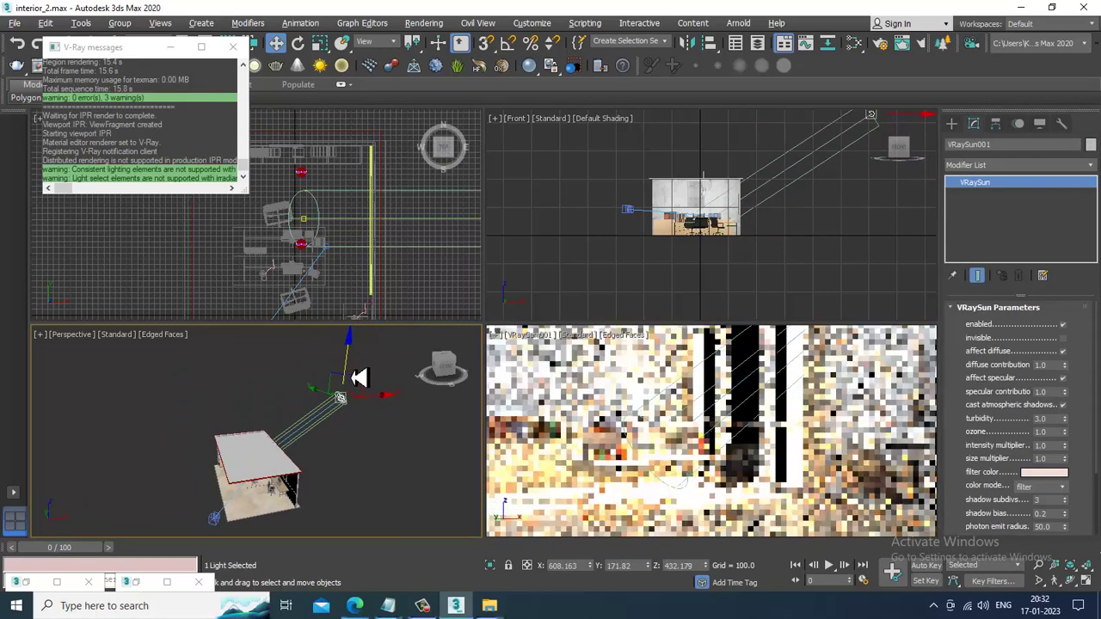
pyautogui.moveTo(972, 527); pyautogui.dragTo(971, 411)
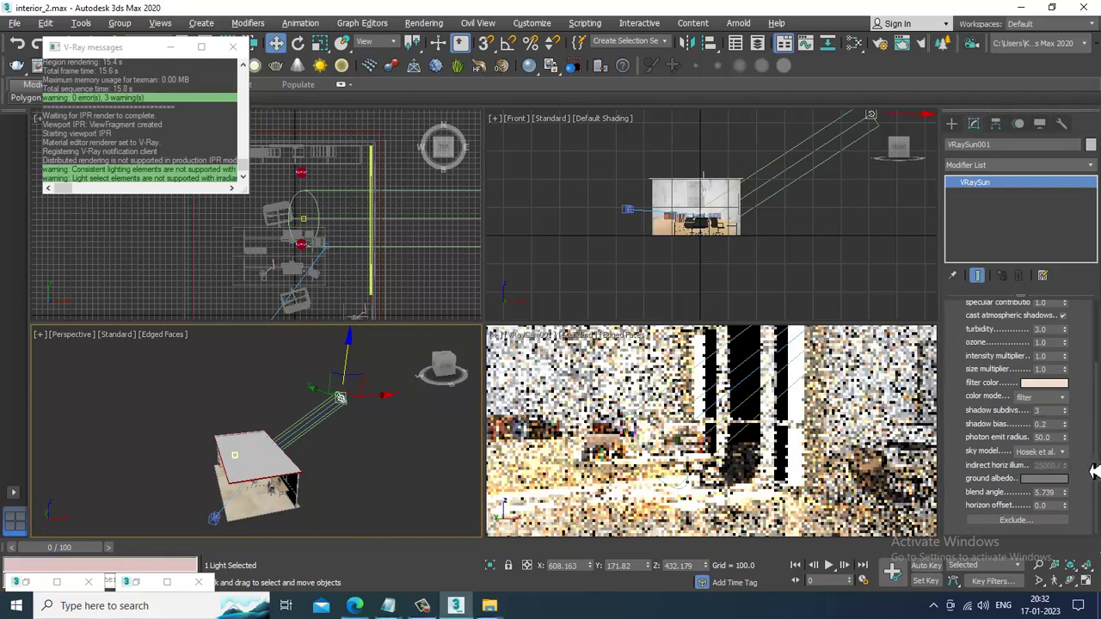
# Raise the sun's photon emit radius to about 215.5 and set its intensity multiplier to 0.05
pyautogui.moveTo(1073, 444); pyautogui.dragTo(983, 241)
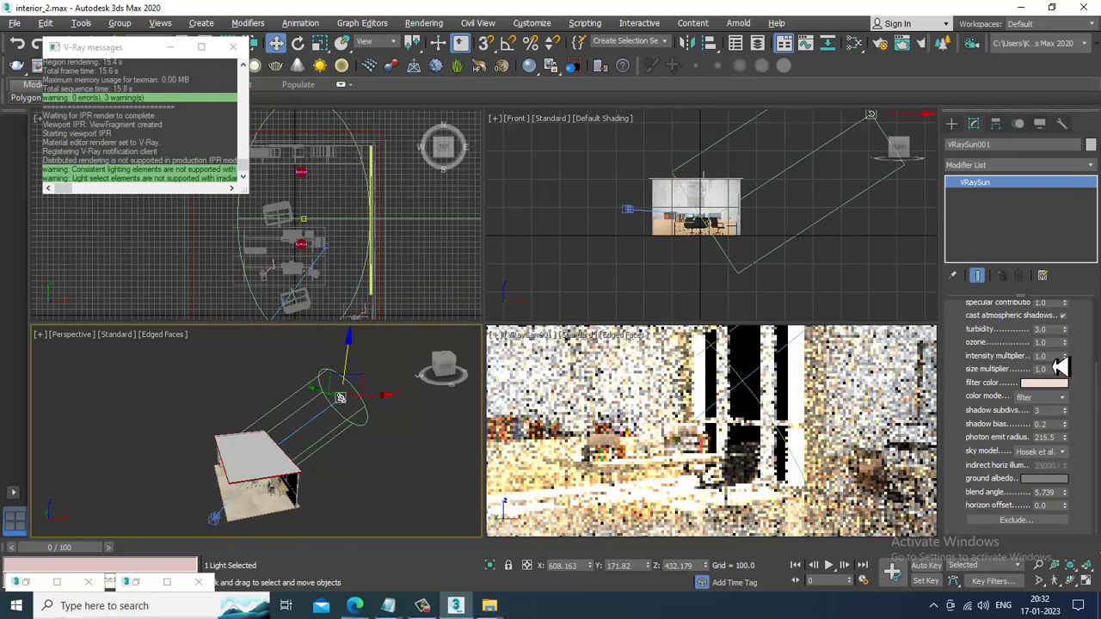
pyautogui.click(1042, 356)
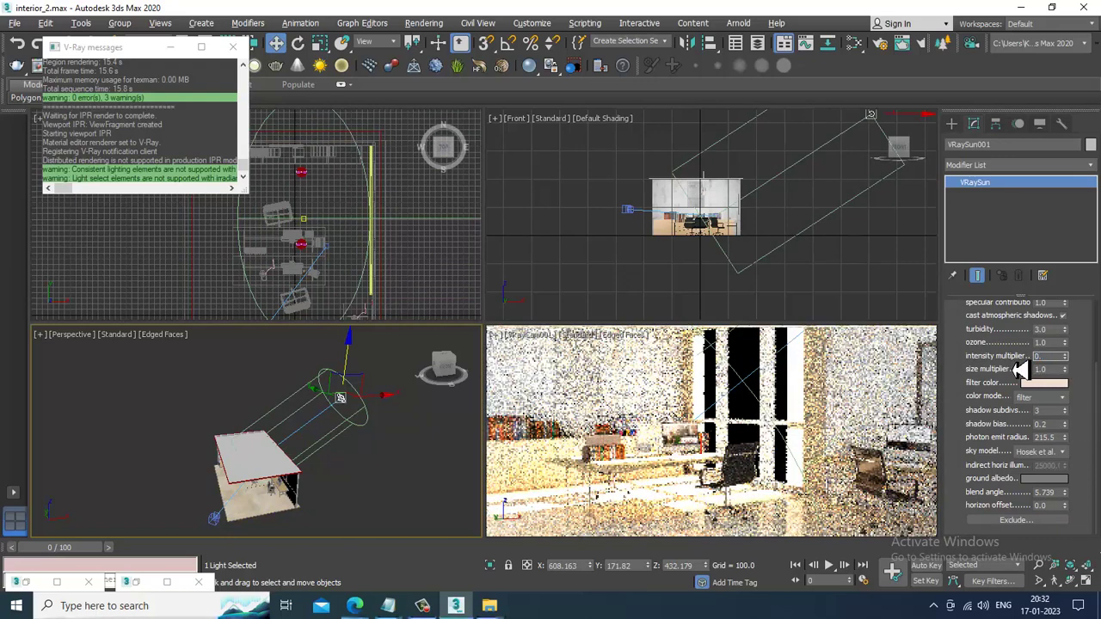
pyautogui.write('0.')
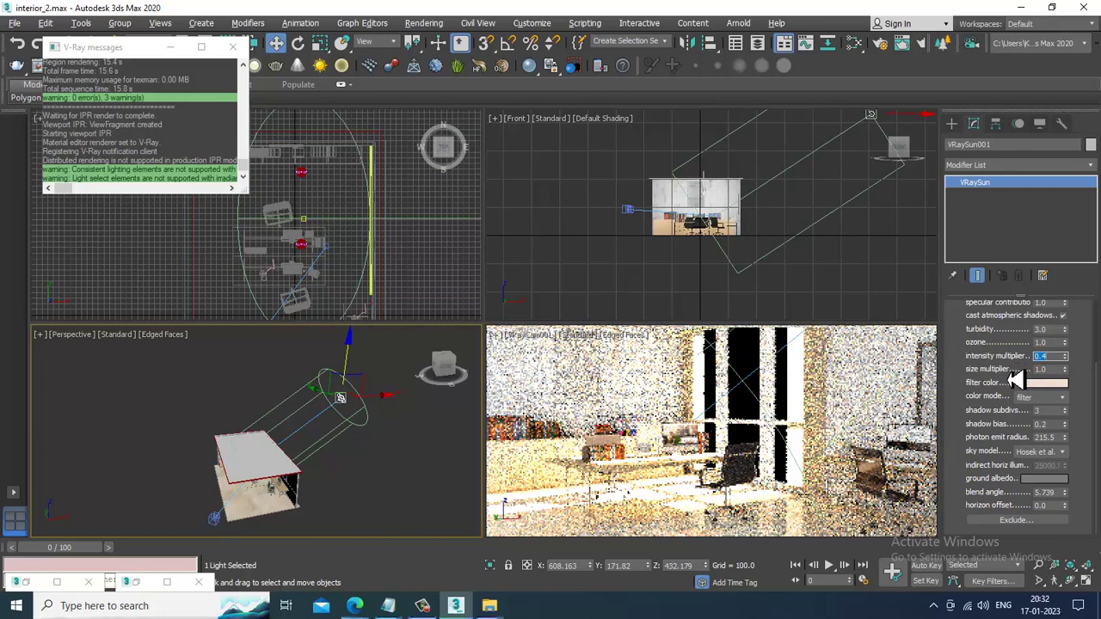
pyautogui.write('4')
pyautogui.press('Return')
pyautogui.write('0.05')
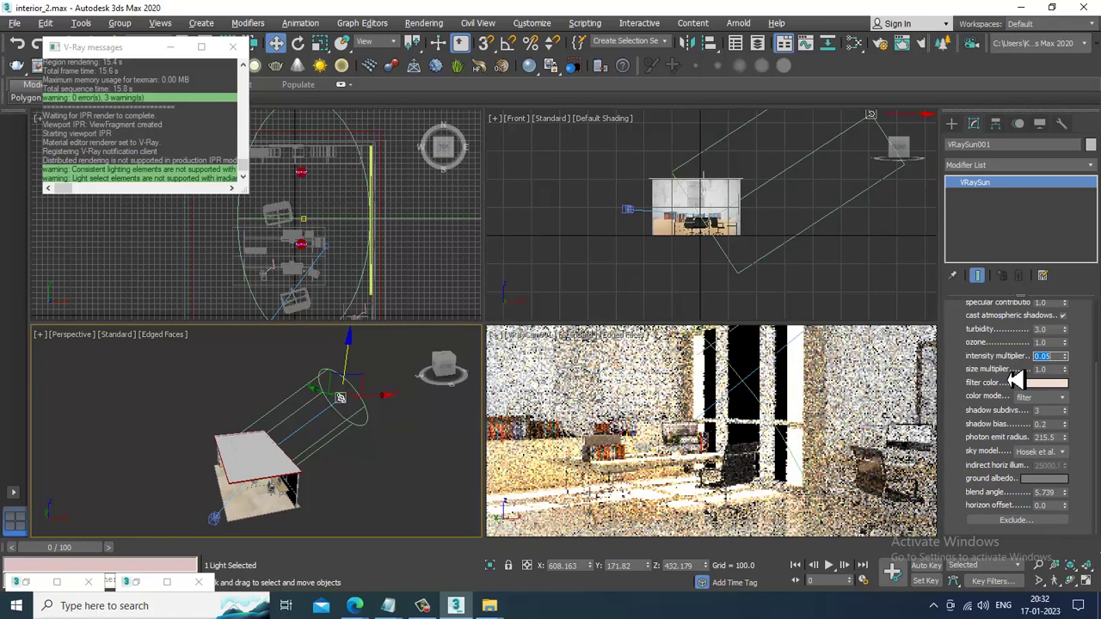
pyautogui.press('Return')
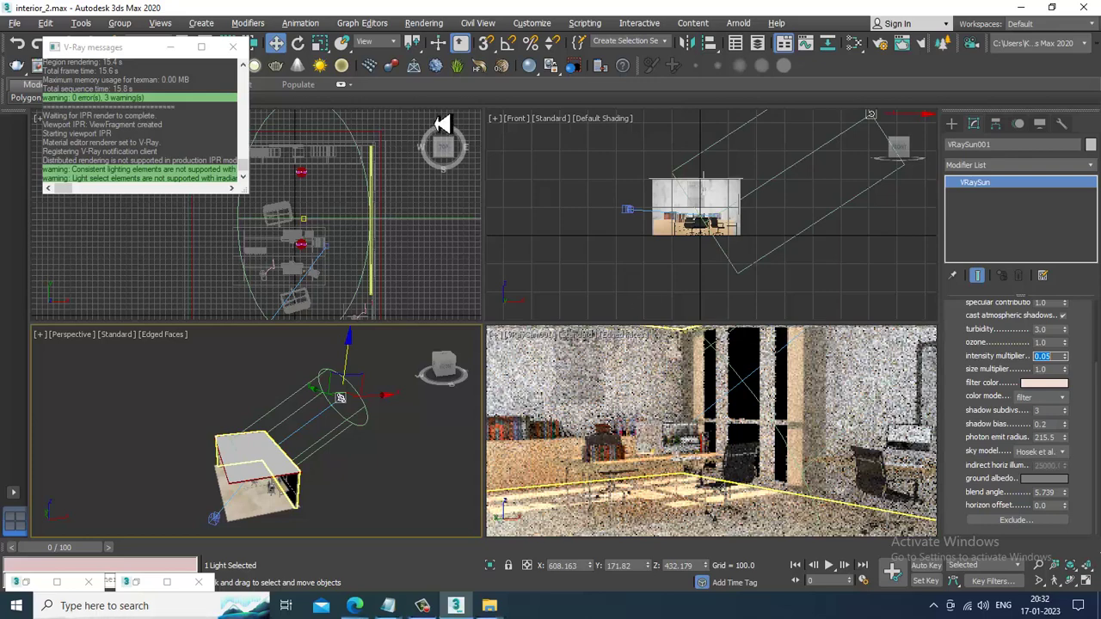
# Switch the V-Ray image sampler type from Progressive to Bucket in the render settings
pyautogui.click(423, 23)
pyautogui.click(492, 111)
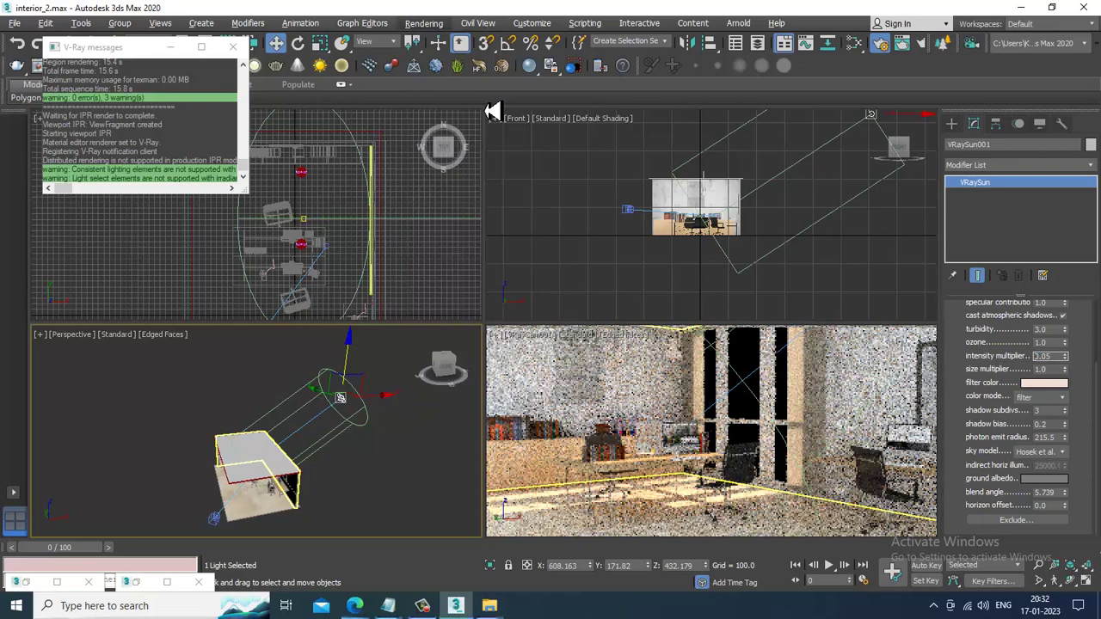
pyautogui.click(816, 191)
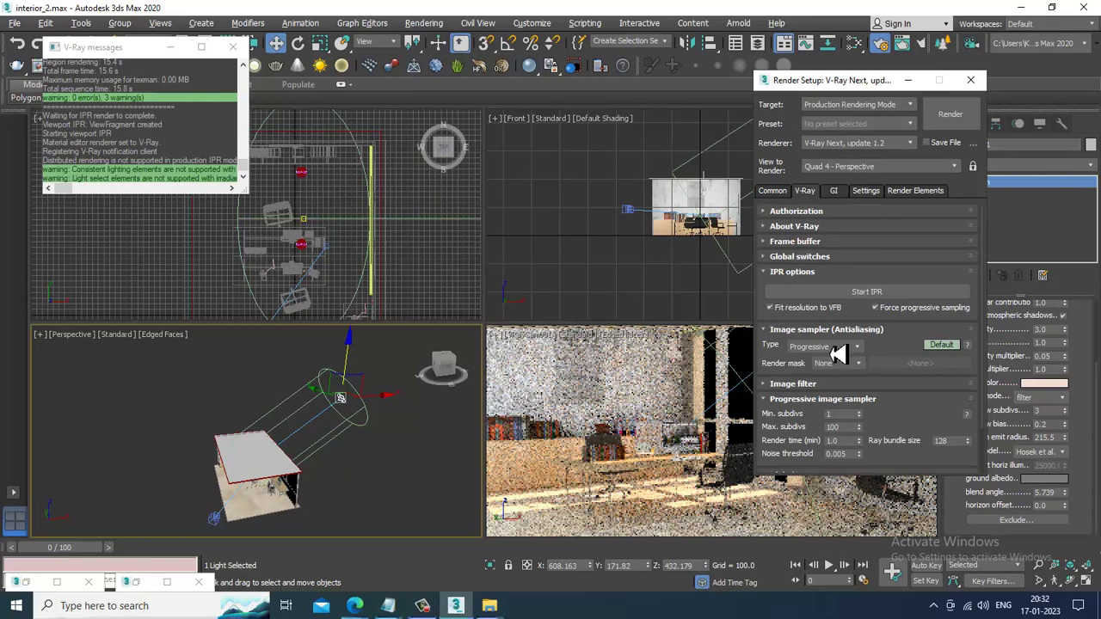
pyautogui.click(839, 348)
pyautogui.click(827, 361)
# Turn off the reflection/refraction environment override, toggle the GI environment override to compare it, leave that enabled, and minimise the render settings
pyautogui.scroll(-1, 825, 370)
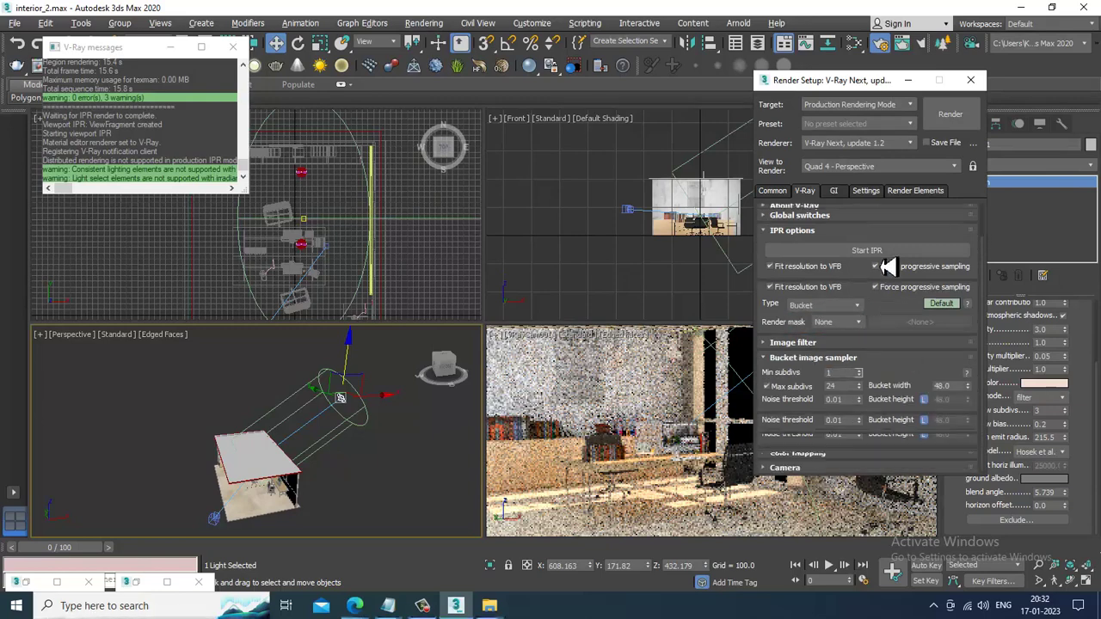
pyautogui.click(806, 437)
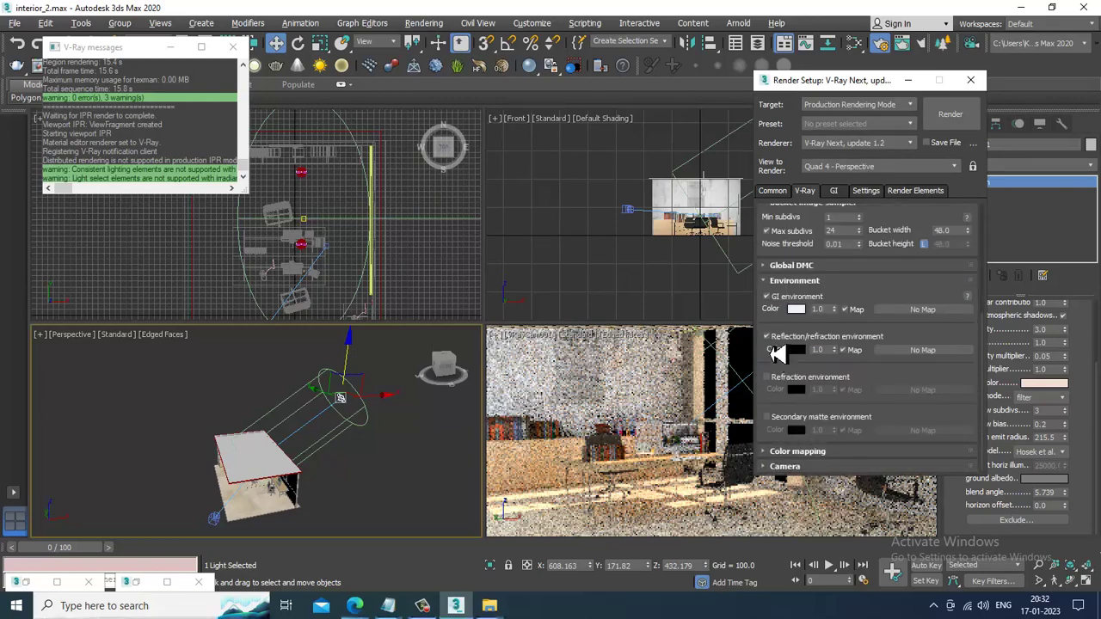
pyautogui.click(770, 301)
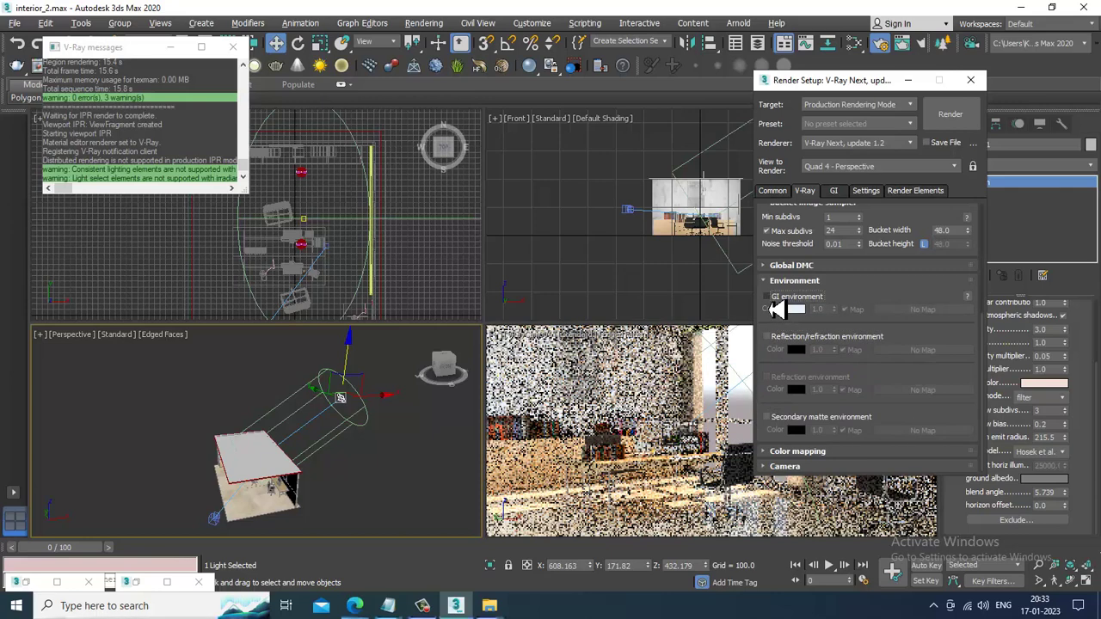
pyautogui.click(770, 303)
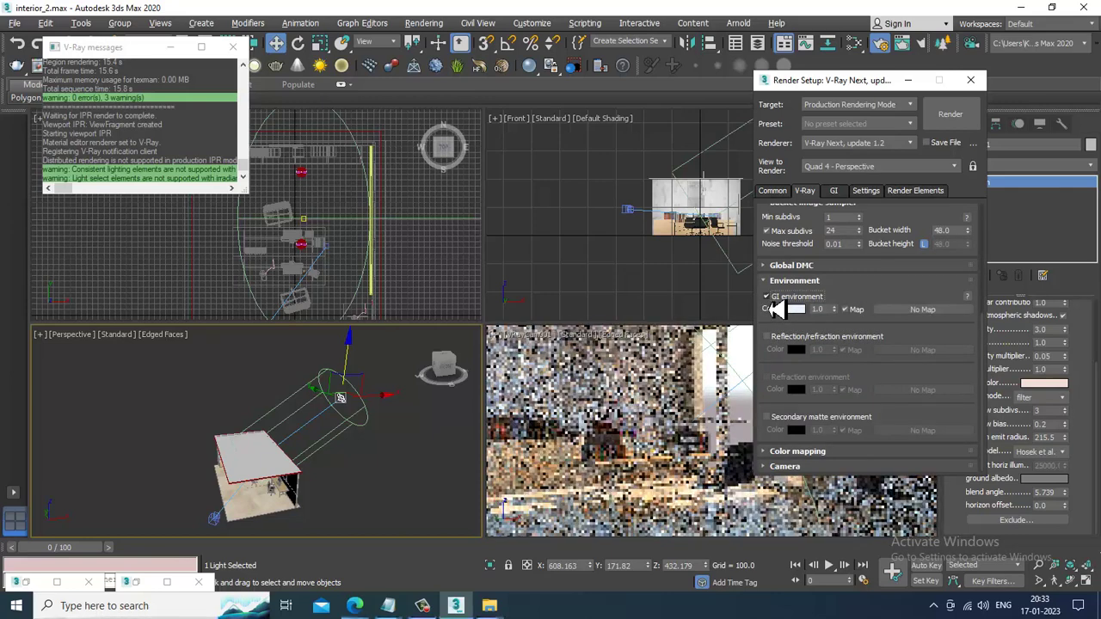
pyautogui.click(770, 302)
pyautogui.click(770, 301)
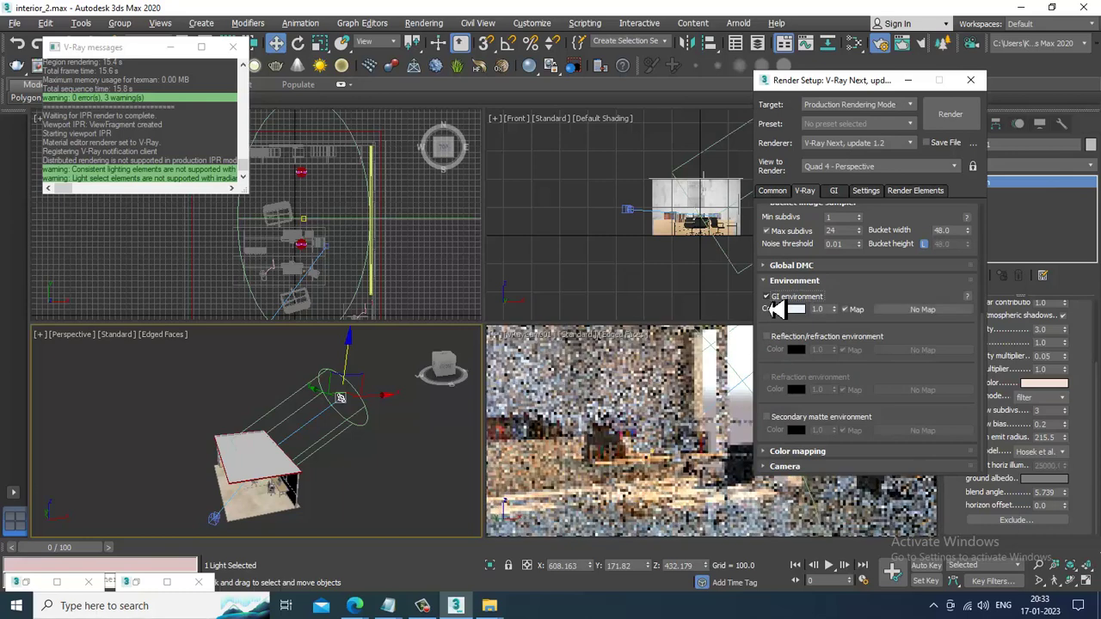
pyautogui.click(909, 80)
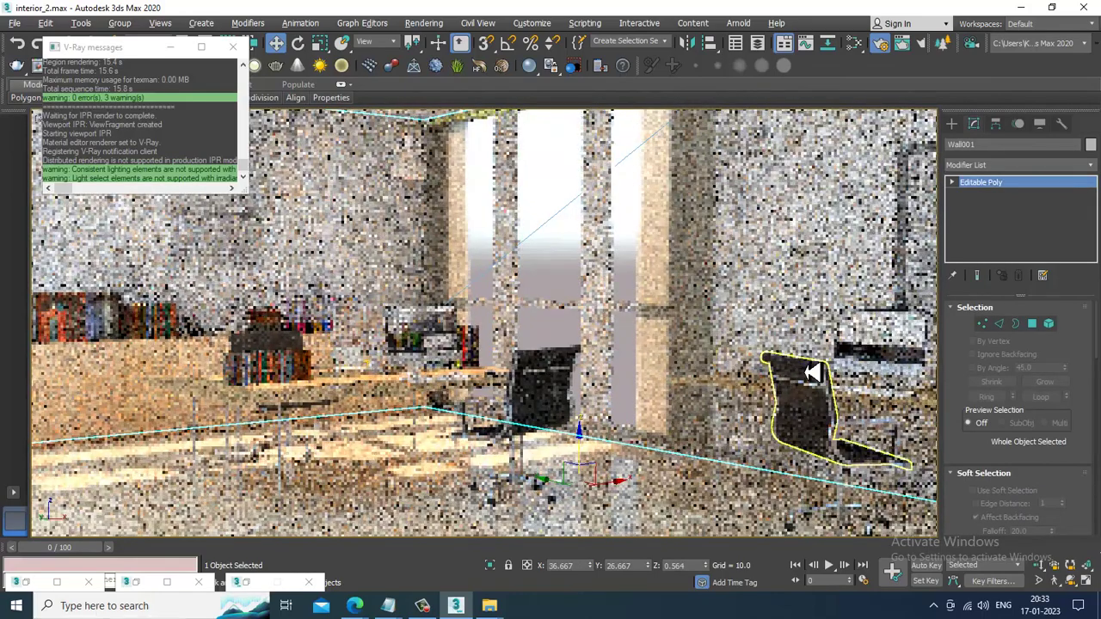
# Select the V-Ray physical camera in the scene and set its white balance to Neutral
pyautogui.hotkey('alt', 'w')
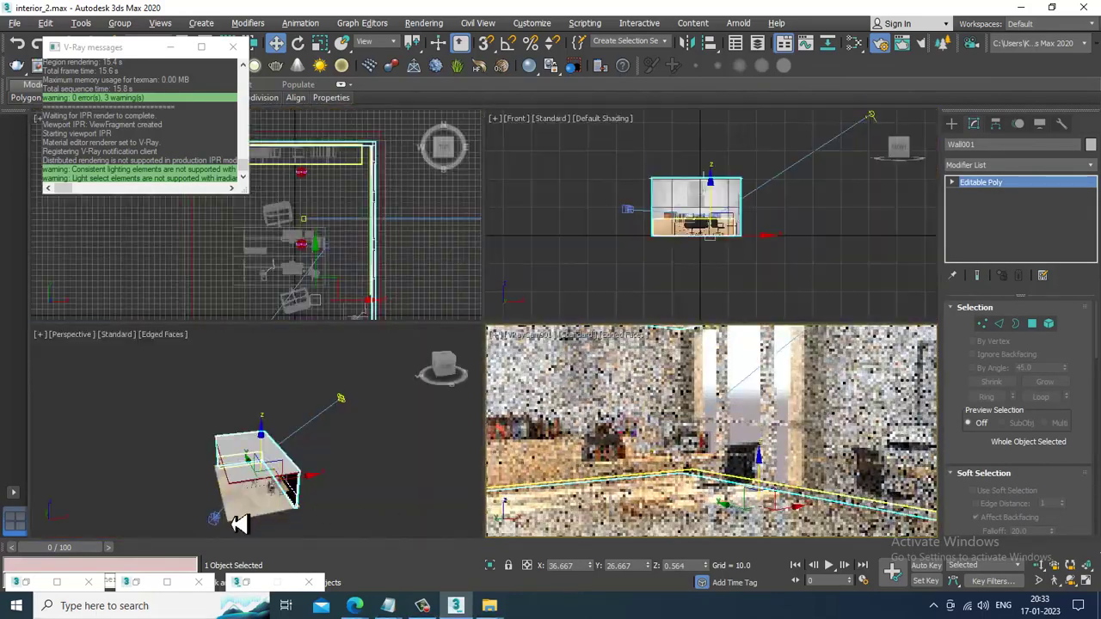
pyautogui.click(216, 521)
pyautogui.hotkey('alt', 'w')
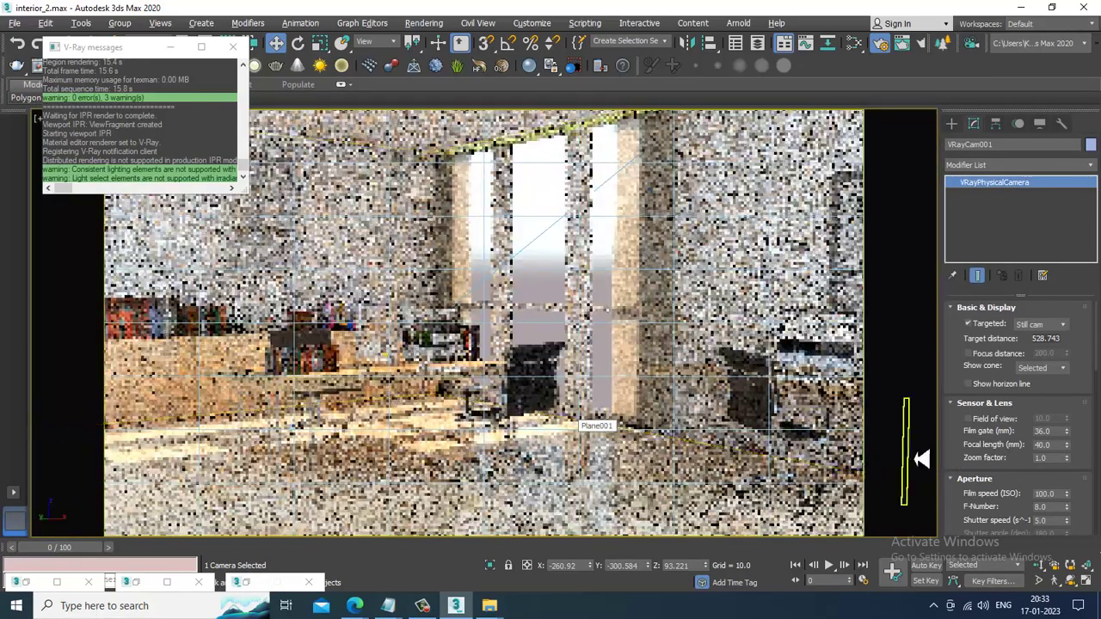
pyautogui.moveTo(957, 465); pyautogui.dragTo(981, 255)
pyautogui.click(1043, 473)
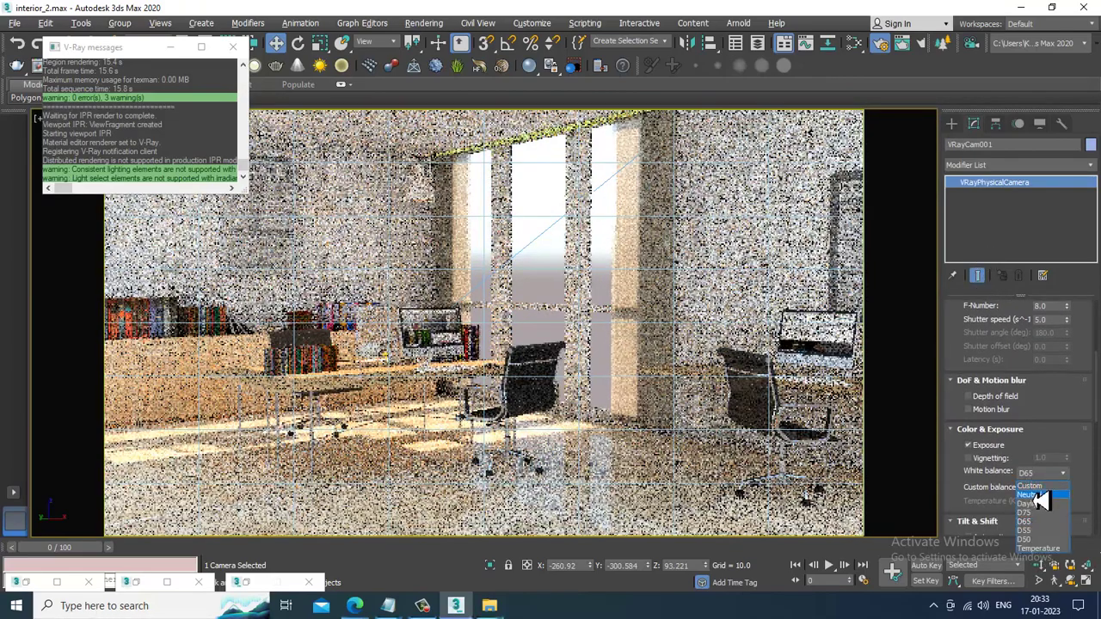
pyautogui.click(1029, 495)
pyautogui.click(1043, 474)
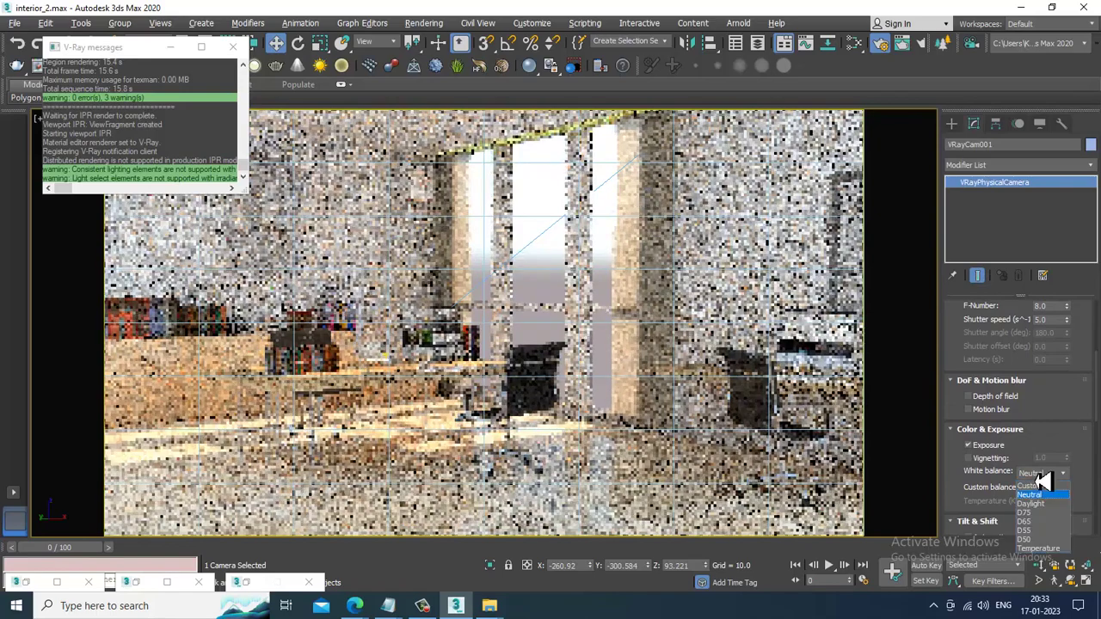
pyautogui.click(1033, 504)
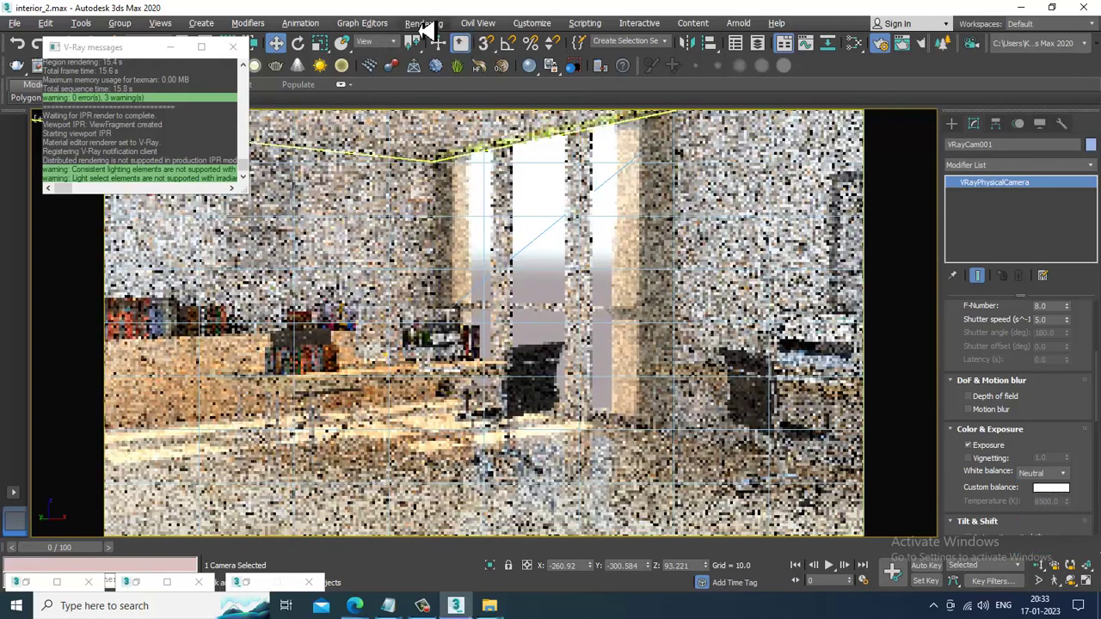
# Run a production render of the VRayCam001 view and dismiss the frame buffer
pyautogui.click(423, 23)
pyautogui.click(427, 48)
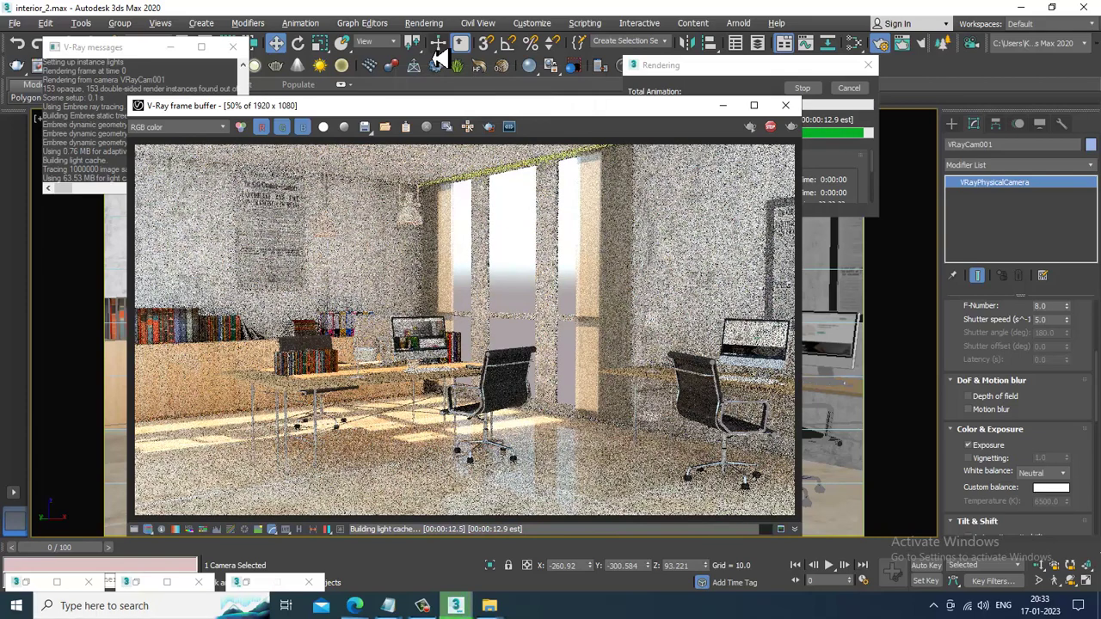
pyautogui.click(786, 105)
# Select all scene objects and convert them to editable geometry
pyautogui.hotkey('ctrl', 'a')
pyautogui.rightClick(531, 316)
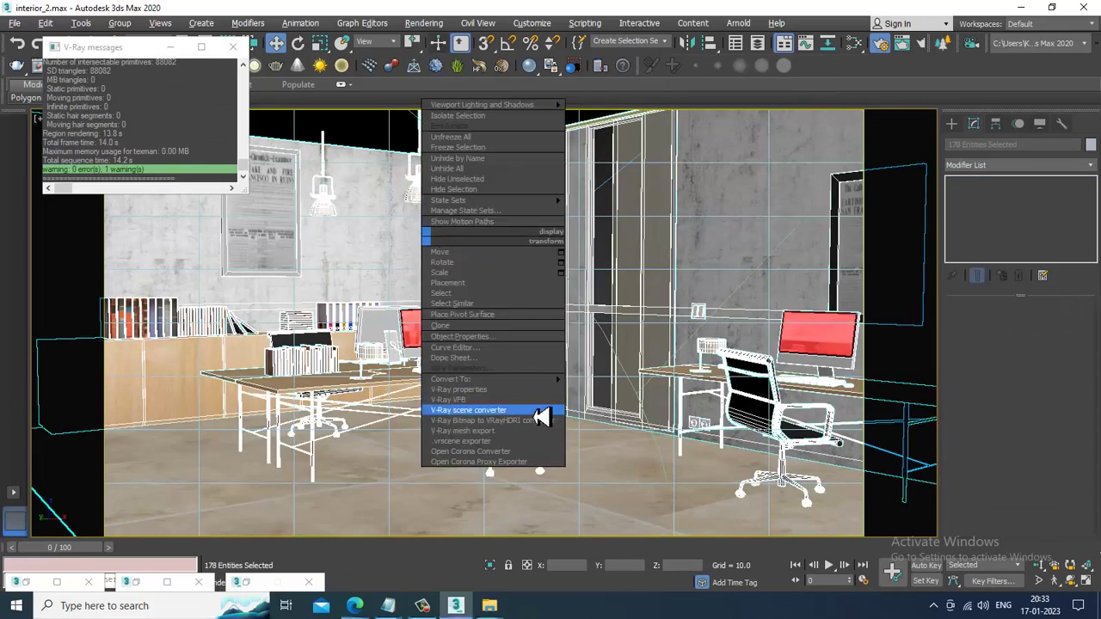
pyautogui.moveTo(536, 380)
pyautogui.click(635, 389)
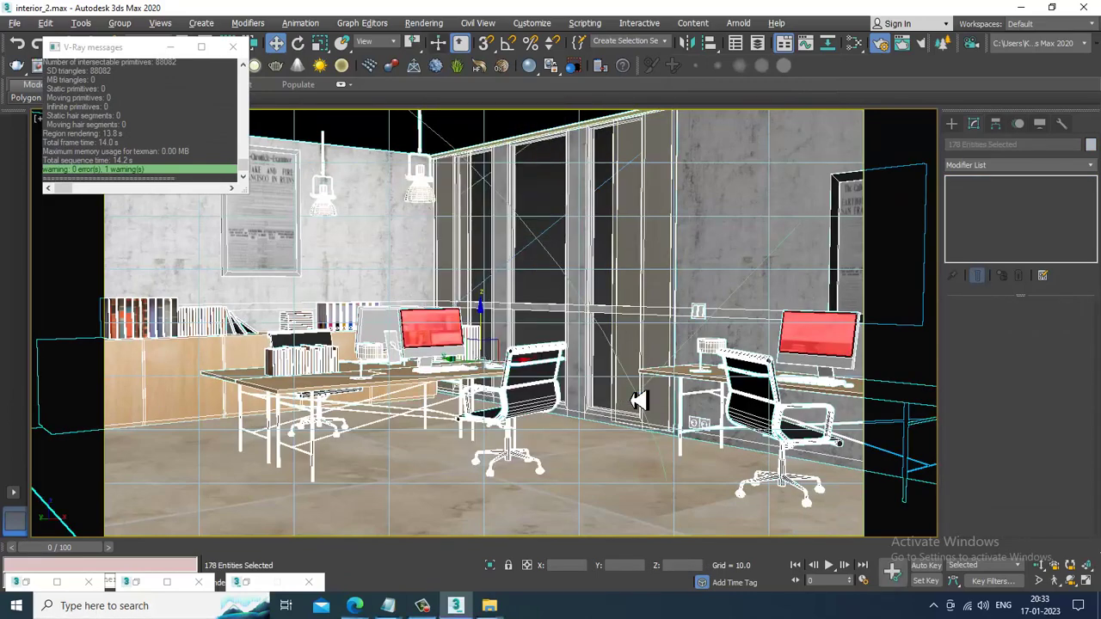
# Render the camera view again to check it, stop the render during the prepass, and put away the frame buffer and V-Ray messages
pyautogui.hotkey('shift', 'q')
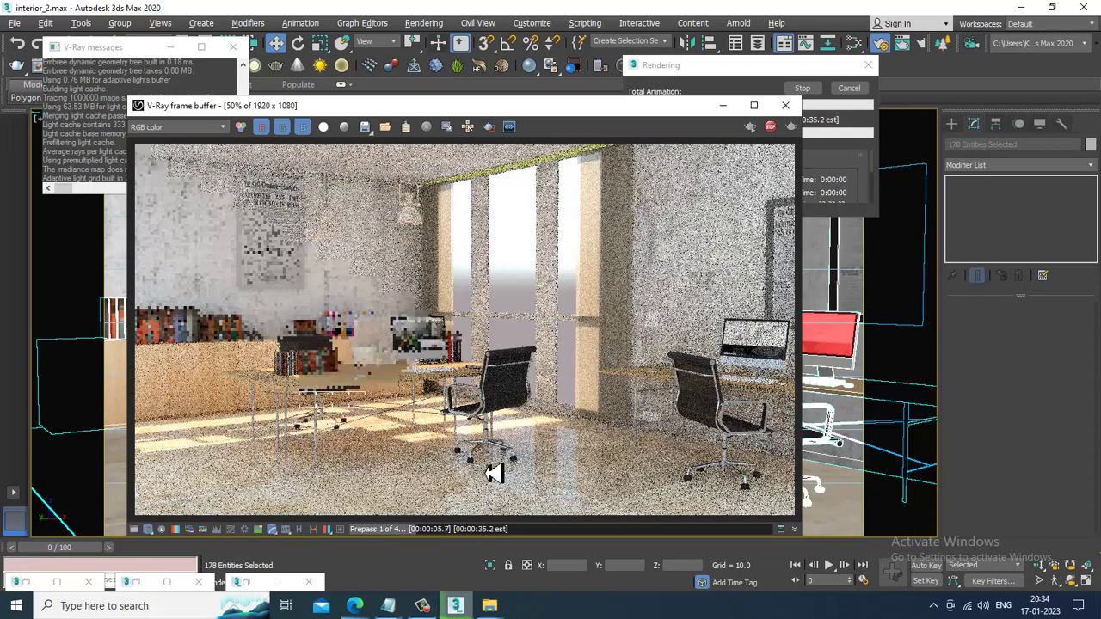
pyautogui.scroll(1, 403, 437)
pyautogui.scroll(-1, 402, 437)
pyautogui.click(771, 126)
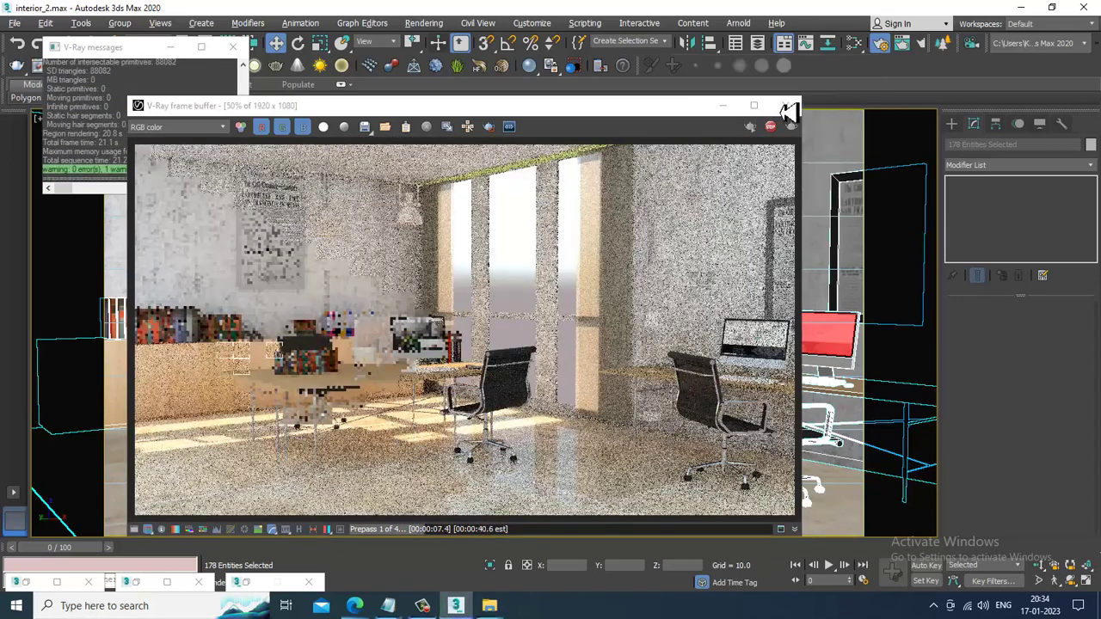
pyautogui.click(788, 107)
pyautogui.click(175, 49)
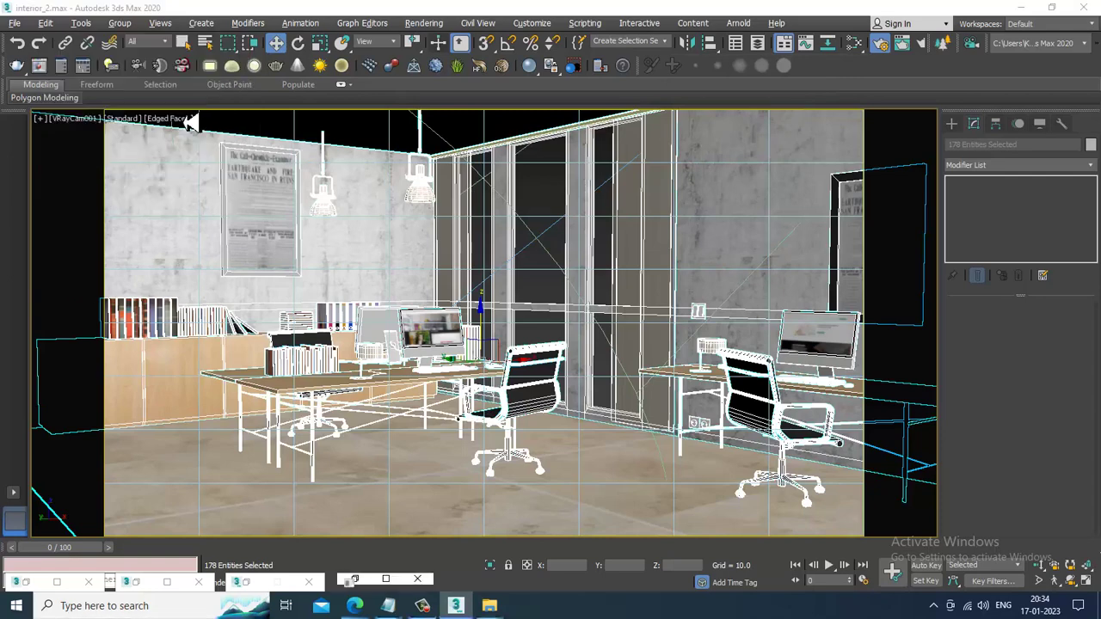
pyautogui.click(127, 119)
pyautogui.click(194, 152)
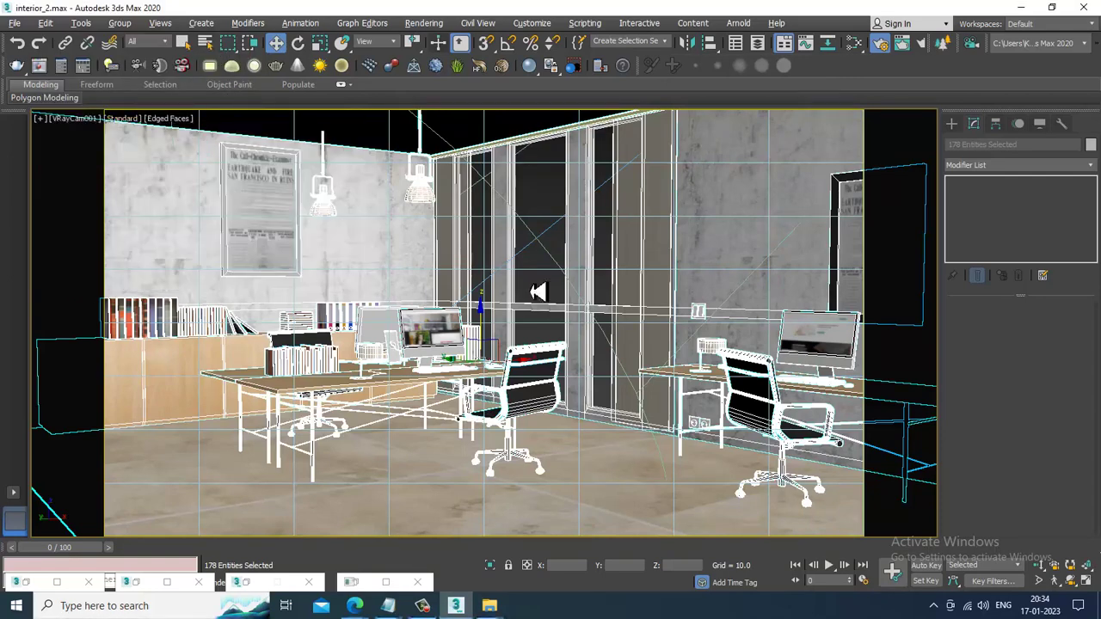